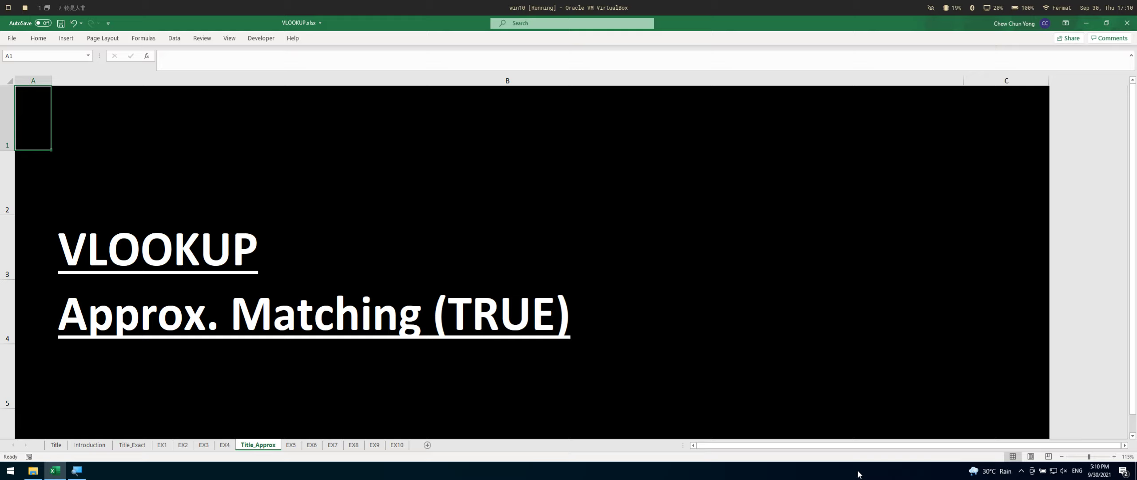
# Go to the EX5 sheet and enter 1 as the lookup ID in cell B11.
pyautogui.hotkey('ctrl', 'pagedown')
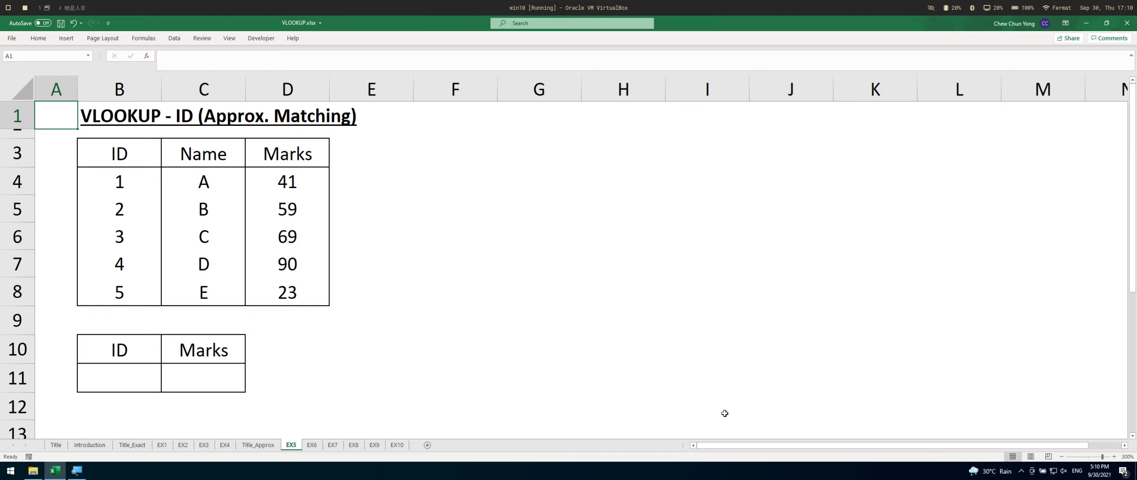
pyautogui.click(145, 379)
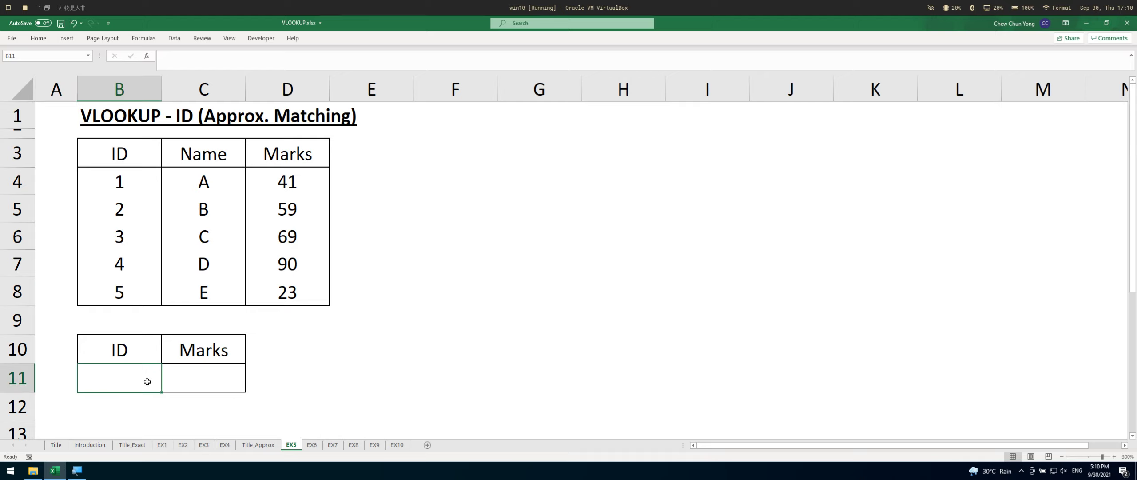
pyautogui.write('1')
pyautogui.press('Tab')
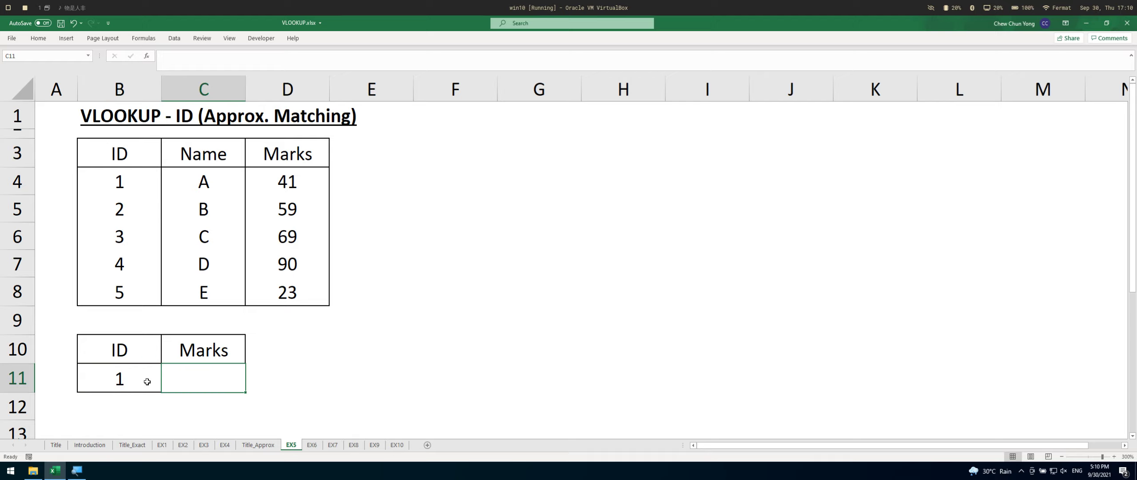
# Begin a VLOOKUP formula in C11 with B11 as the lookup value and the absolute range $B$3:$D$8 as the table.
pyautogui.write('=vl')
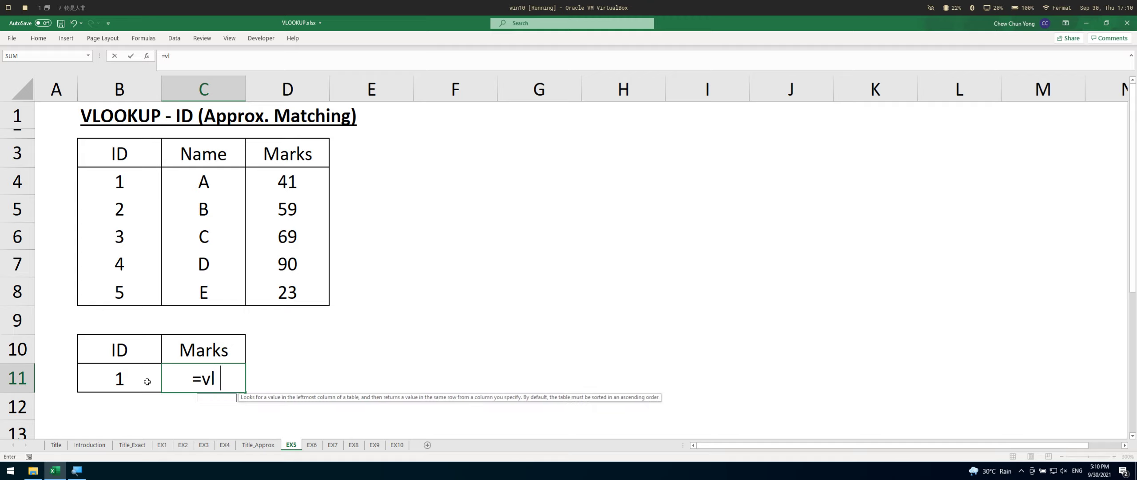
pyautogui.press('Tab')
pyautogui.click(148, 381)
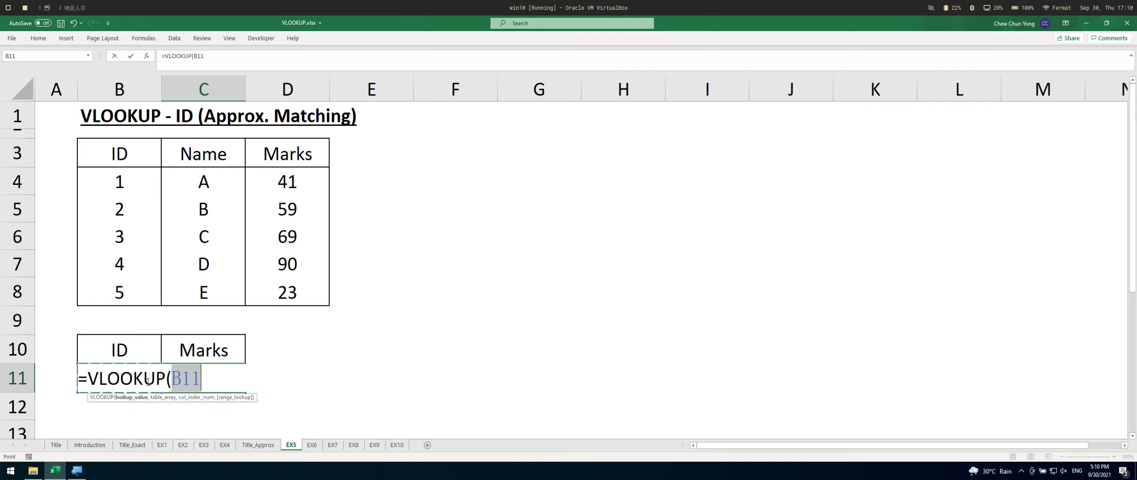
pyautogui.write(',')
pyautogui.moveTo(134, 149); pyautogui.dragTo(326, 287)
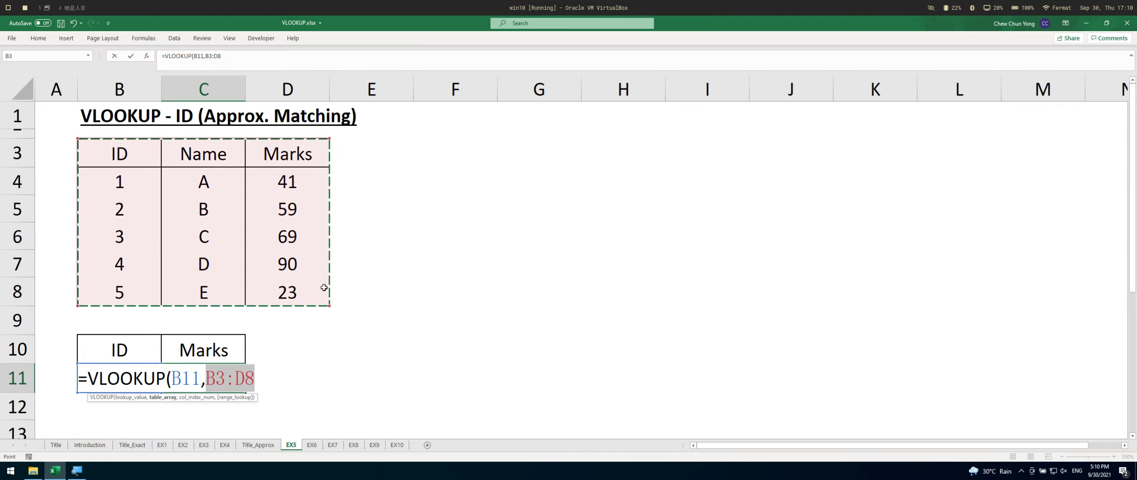
pyautogui.press('F4')
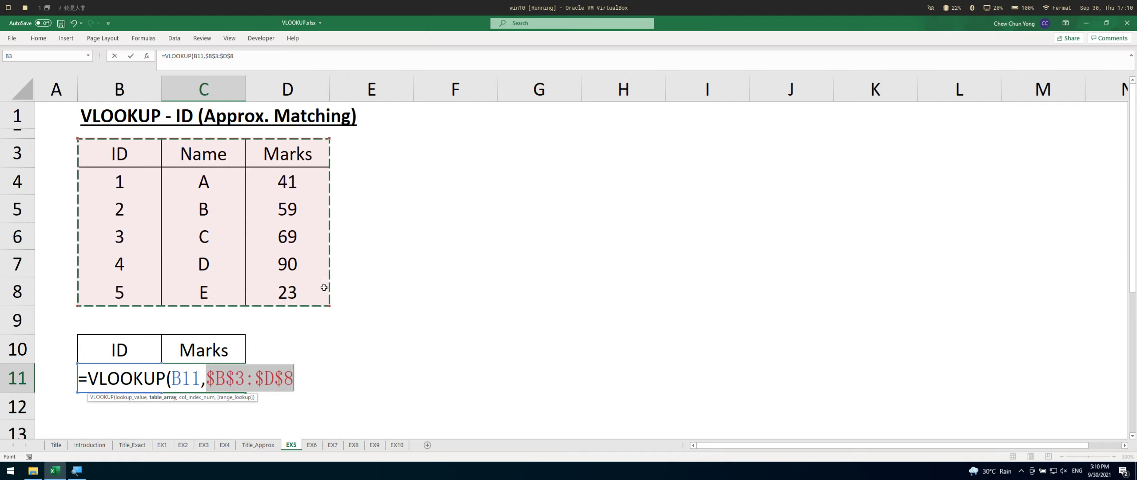
# Complete the VLOOKUP in C11 with column index 3 and TRUE for approximate matching.
pyautogui.write(',fals')
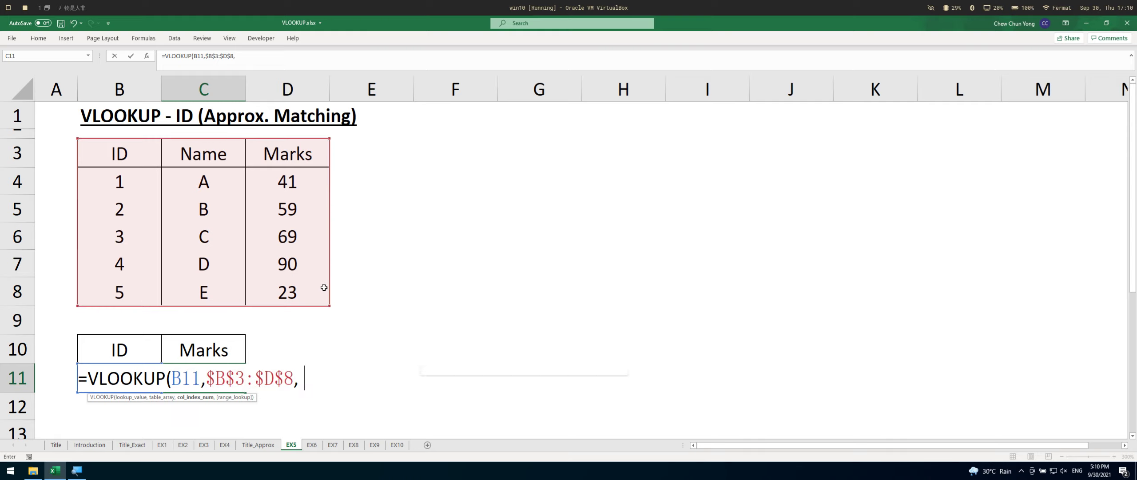
pyautogui.press('BackSpace')
pyautogui.press('BackSpace')
pyautogui.press('BackSpace')
pyautogui.press('BackSpace')
pyautogui.write('3')
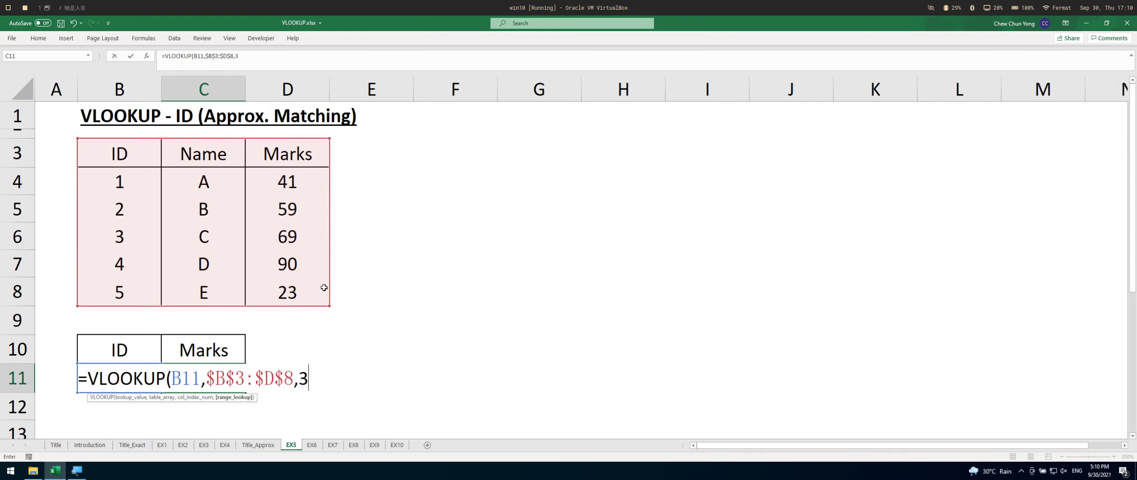
pyautogui.write(',false')
pyautogui.press('BackSpace')
pyautogui.press('BackSpace')
pyautogui.press('BackSpace')
pyautogui.press('BackSpace')
pyautogui.press('BackSpace')
pyautogui.write('true')
pyautogui.press('Return')
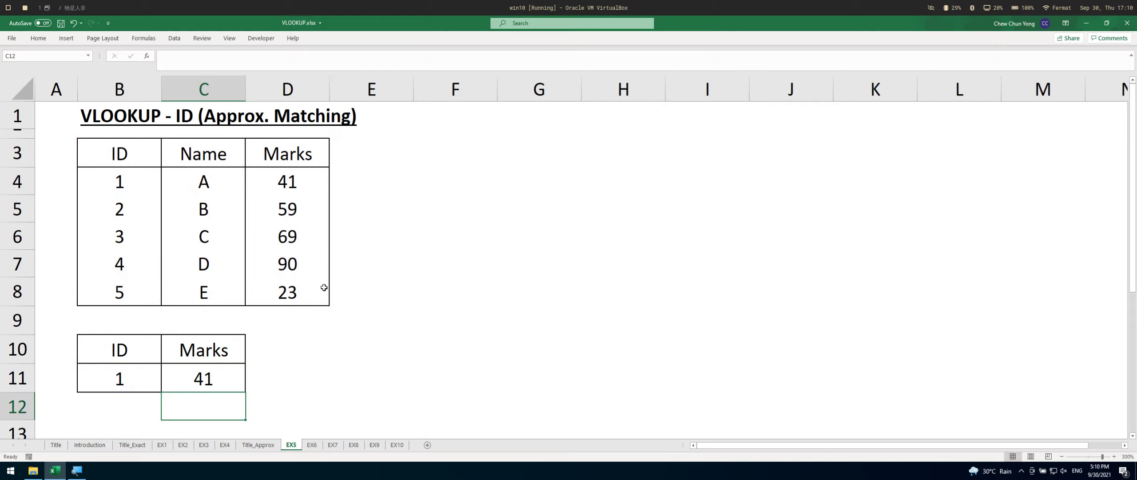
# Test the lookup with ID 6 in B11 and compare it with the last ID in the table, cell B8.
pyautogui.keyDown('ctrl'); pyautogui.scroll(5, 311, 249); pyautogui.keyUp('ctrl')
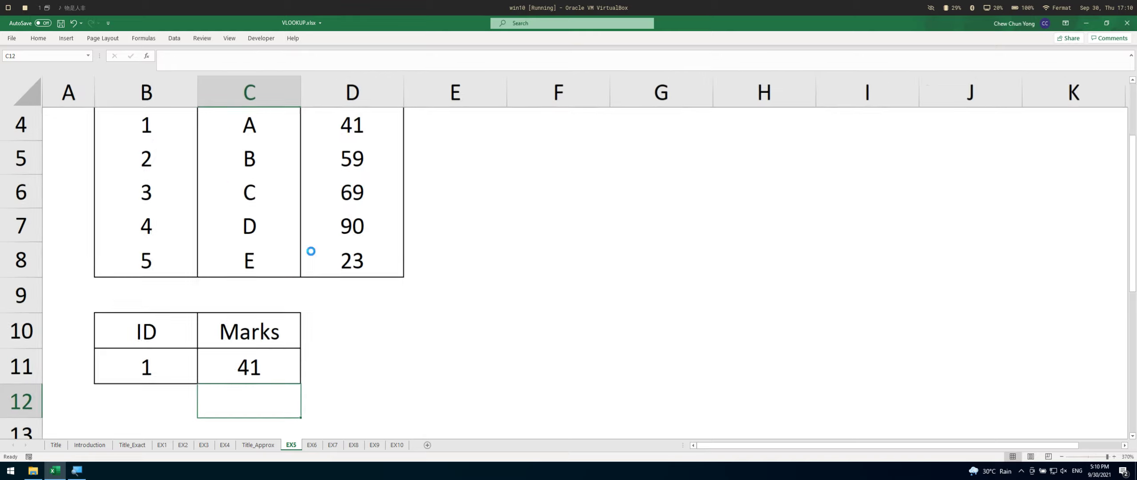
pyautogui.click(146, 364)
pyautogui.write('6')
pyautogui.press('Return')
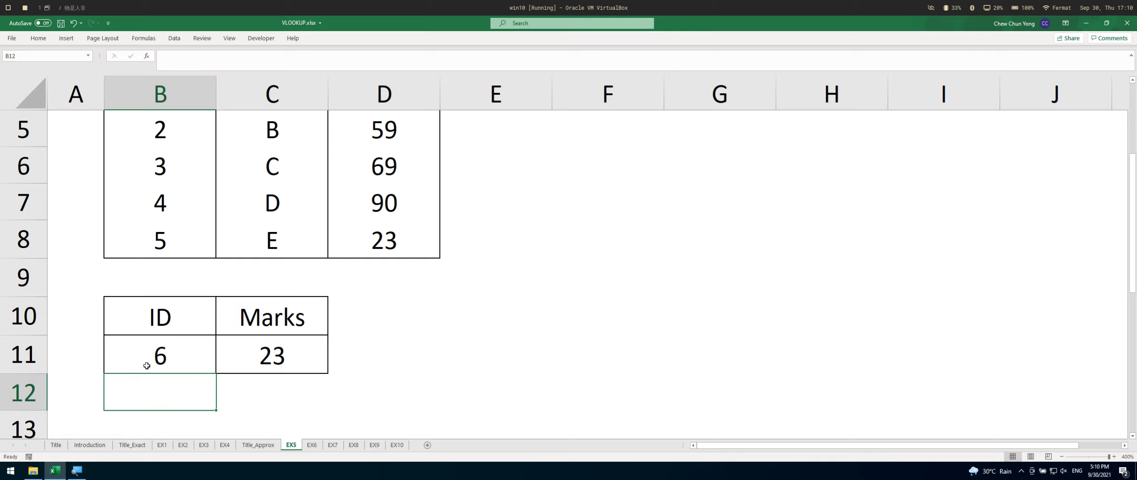
pyautogui.click(147, 365)
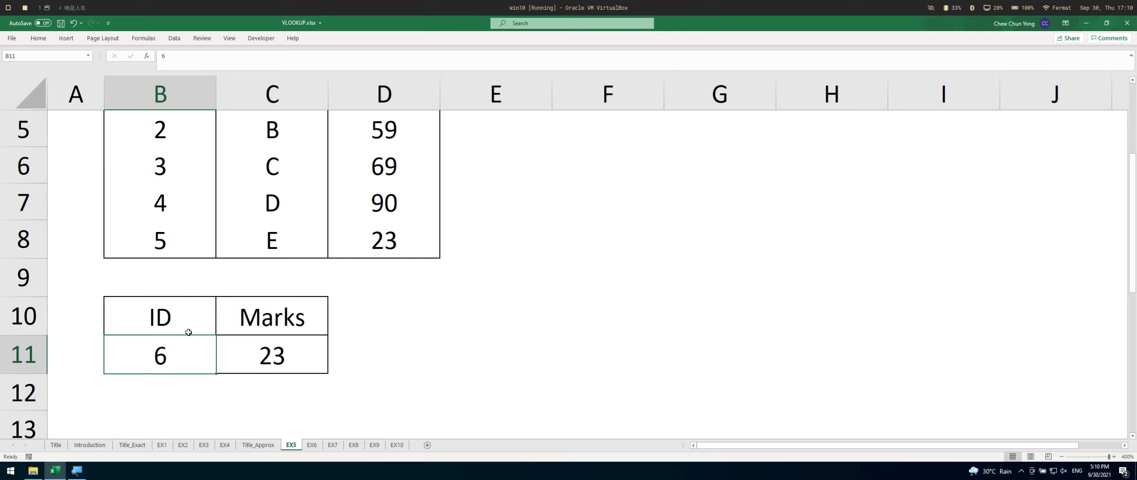
pyautogui.keyDown('ctrl'); pyautogui.click(164, 238); pyautogui.keyUp('ctrl')
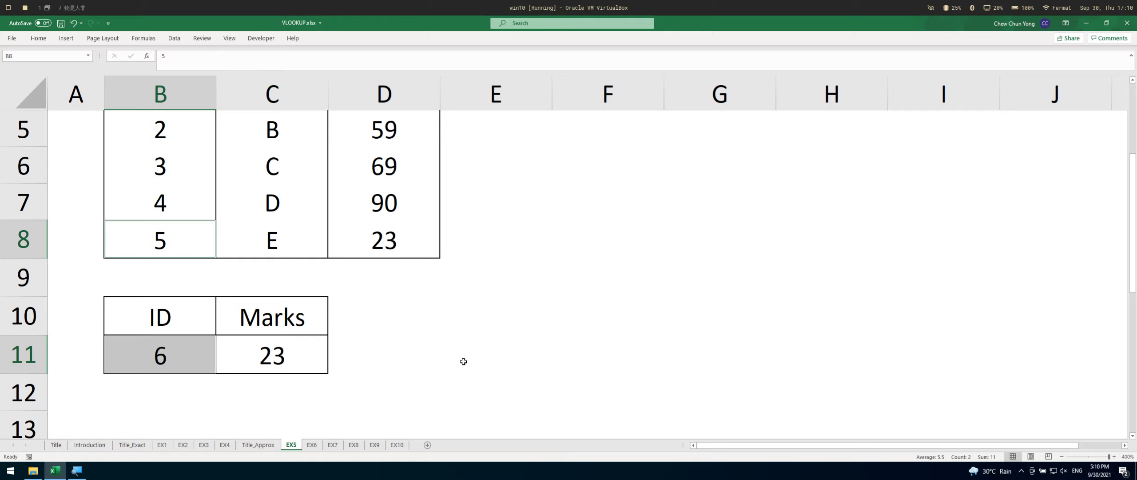
pyautogui.click(477, 342)
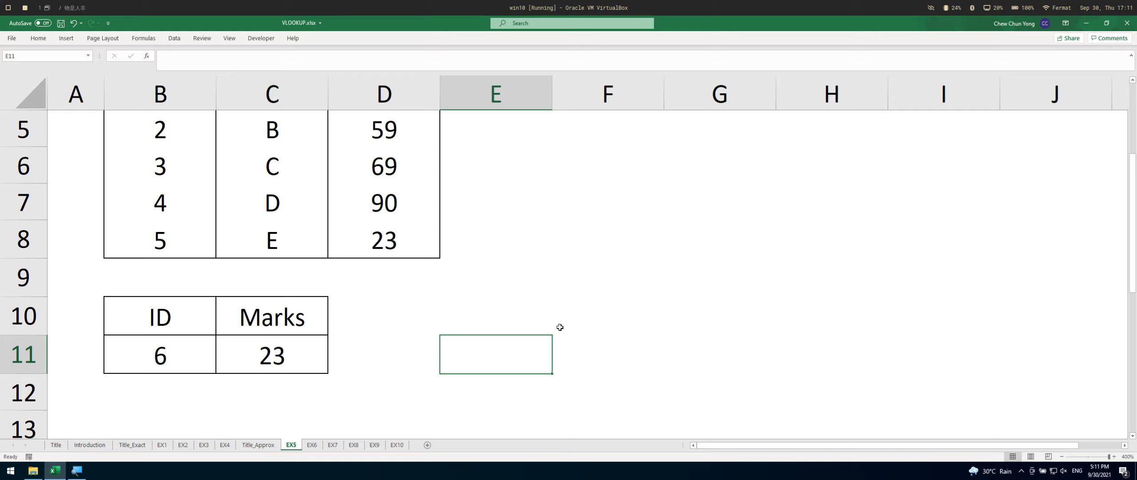
# Examine the VLOOKUP formula in C11 and its table range against the lookup ID in B11.
pyautogui.click(186, 355)
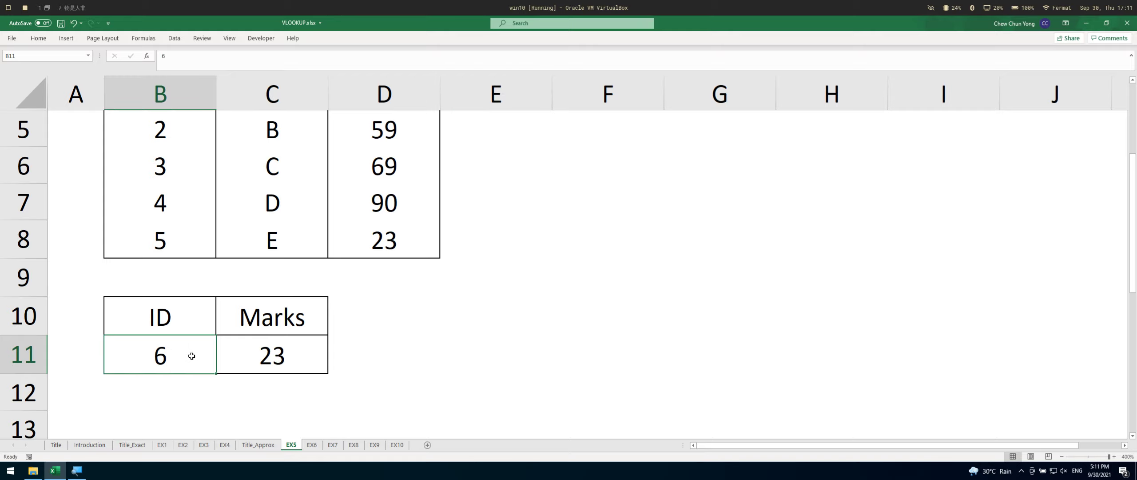
pyautogui.scroll(2, 251, 332)
pyautogui.scroll(-2, 269, 389)
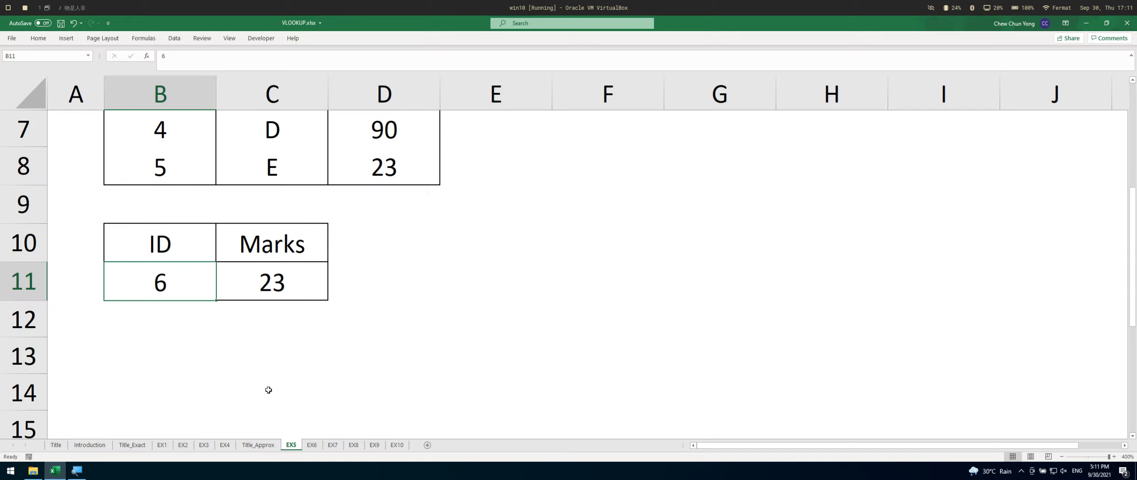
pyautogui.doubleClick(296, 288)
pyautogui.scroll(2, 160, 256)
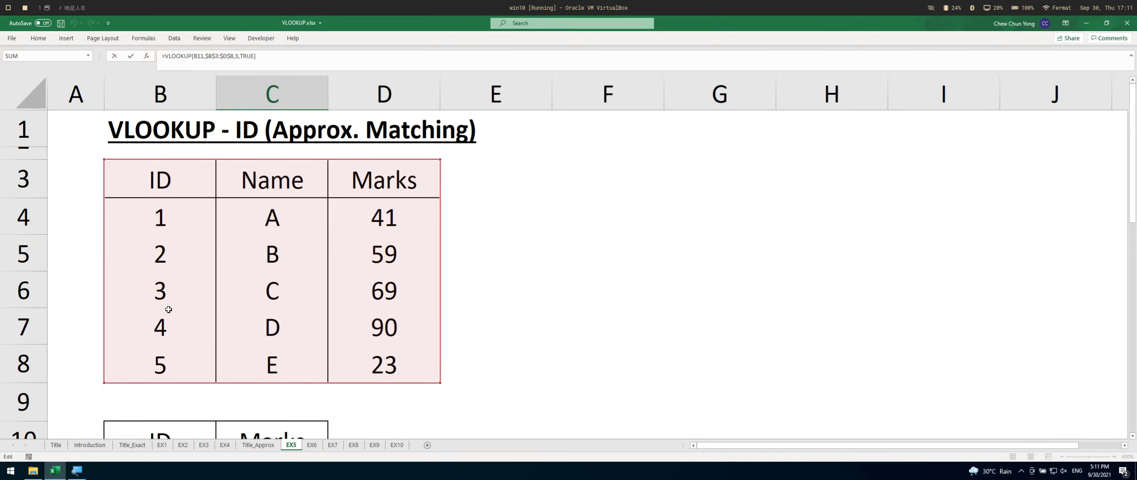
pyautogui.scroll(-2, 169, 309)
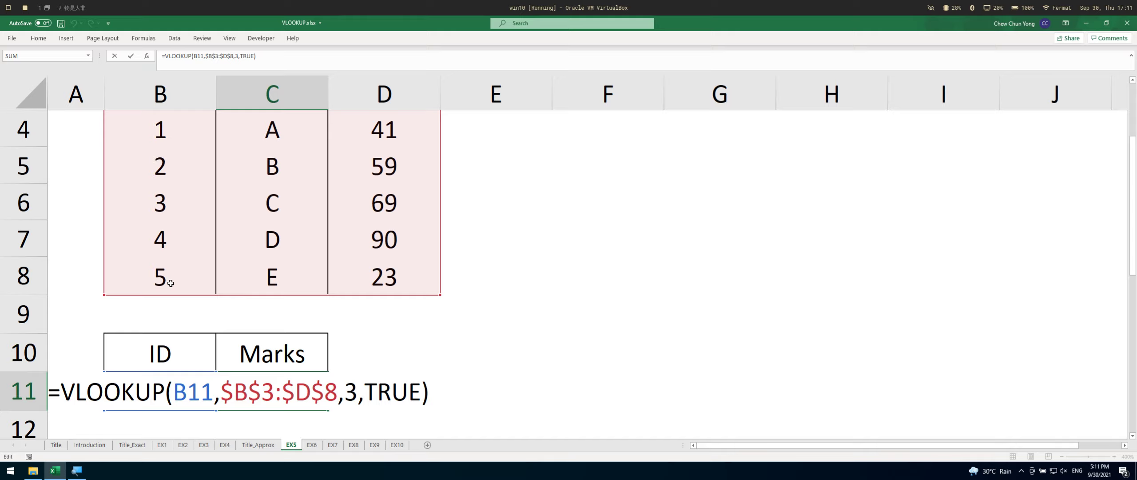
pyautogui.scroll(-1, 170, 282)
pyautogui.hotkey('ctrl', 'Return')
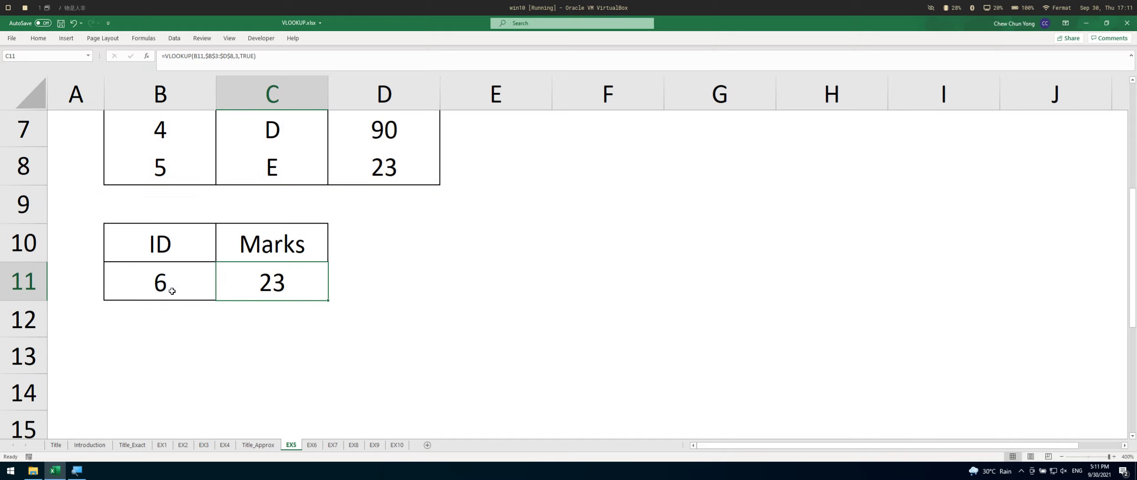
# Test the approximate match by setting the lookup ID in B11 to 5.1, followed by 4.5.
pyautogui.click(203, 285)
pyautogui.write('5.1')
pyautogui.press('Return')
pyautogui.click(206, 284)
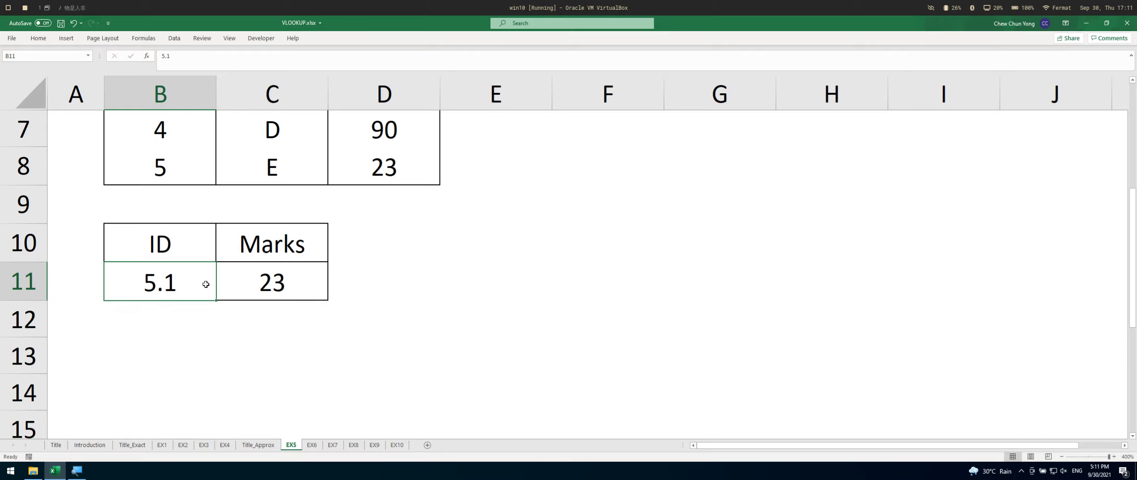
pyautogui.write('4.5')
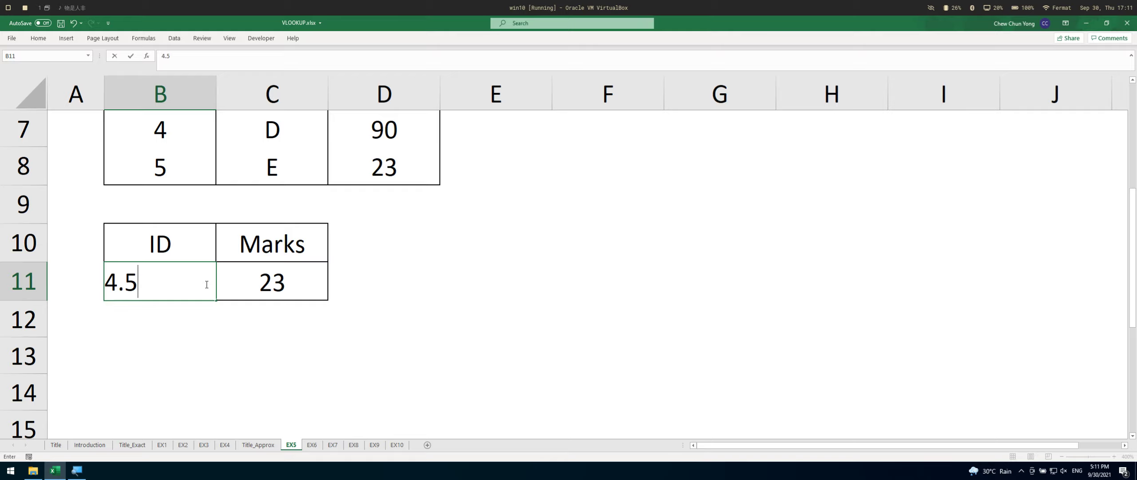
pyautogui.press('Return')
# Test the lookup with ID 4 in B11, and replace it with 3.99.
pyautogui.click(206, 284)
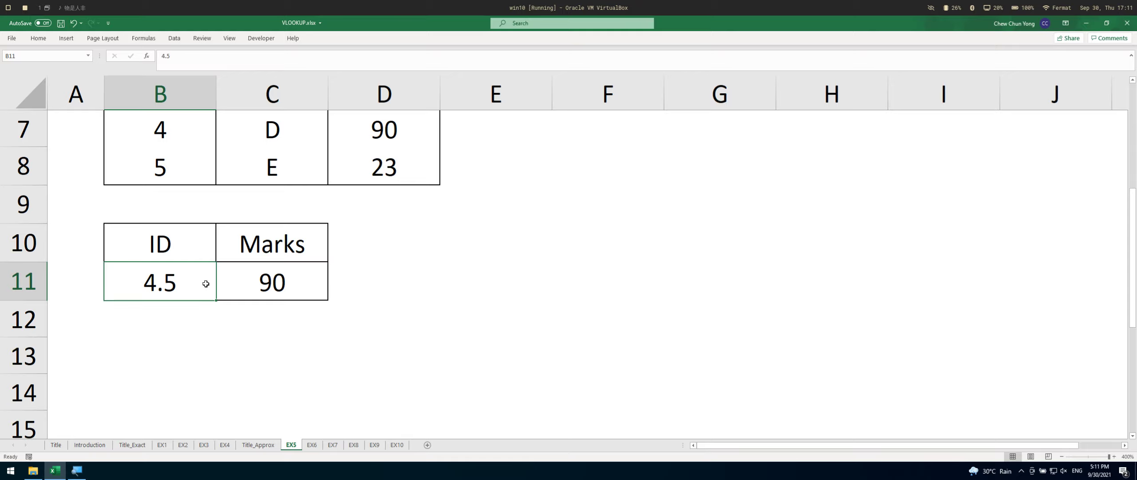
pyautogui.write('4')
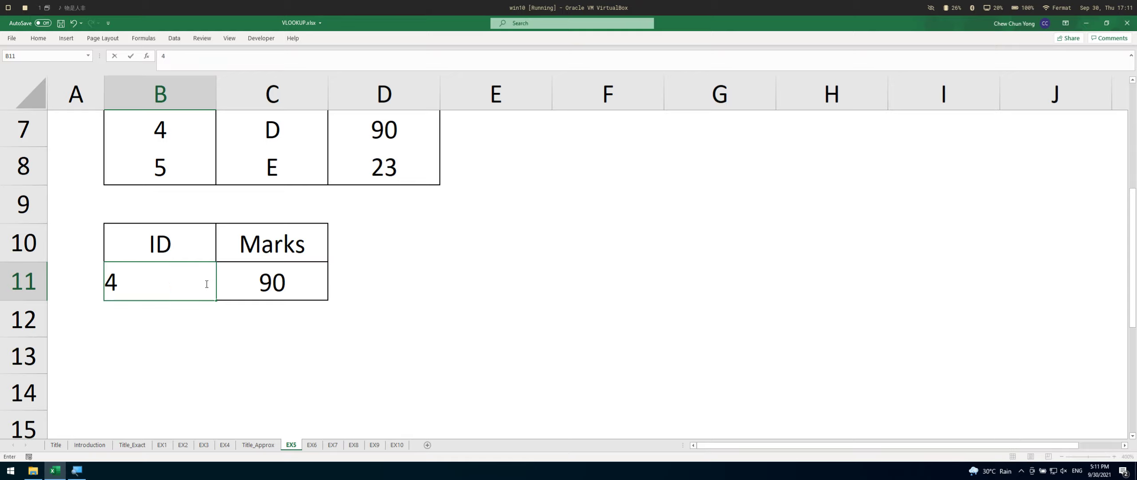
pyautogui.press('Return')
pyautogui.click(205, 284)
pyautogui.write('4')
pyautogui.press('BackSpace')
pyautogui.write('3.99')
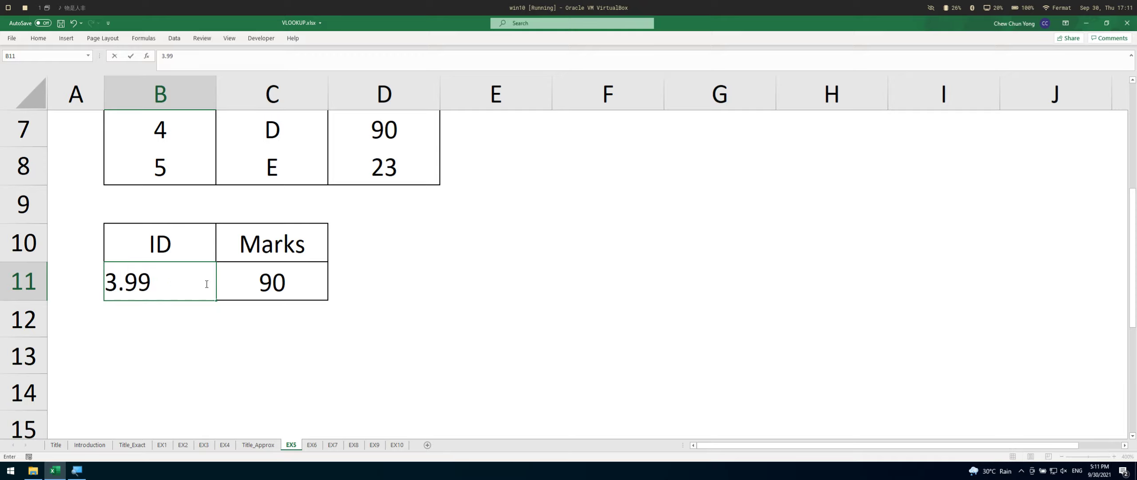
pyautogui.scroll(1, 271, 243)
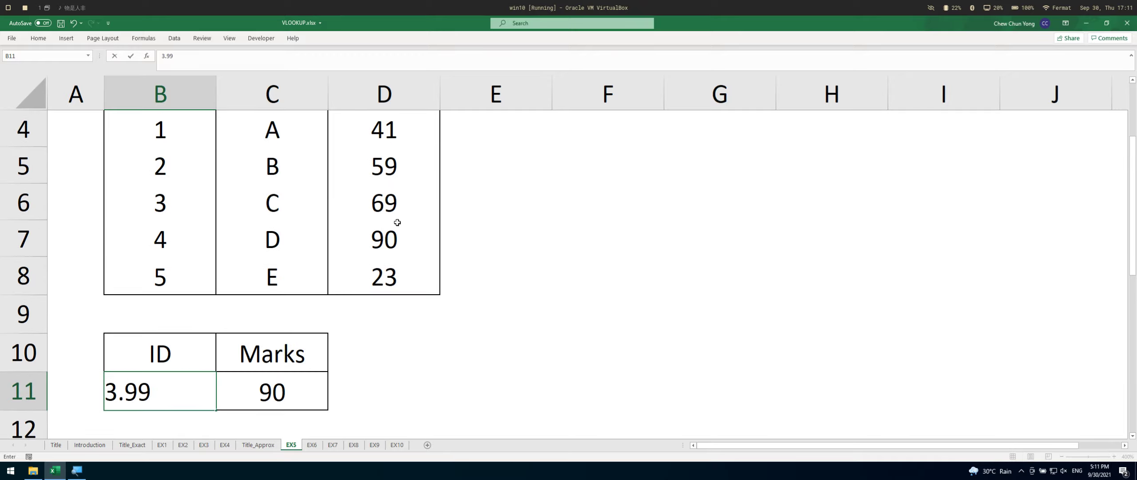
pyautogui.press('Return')
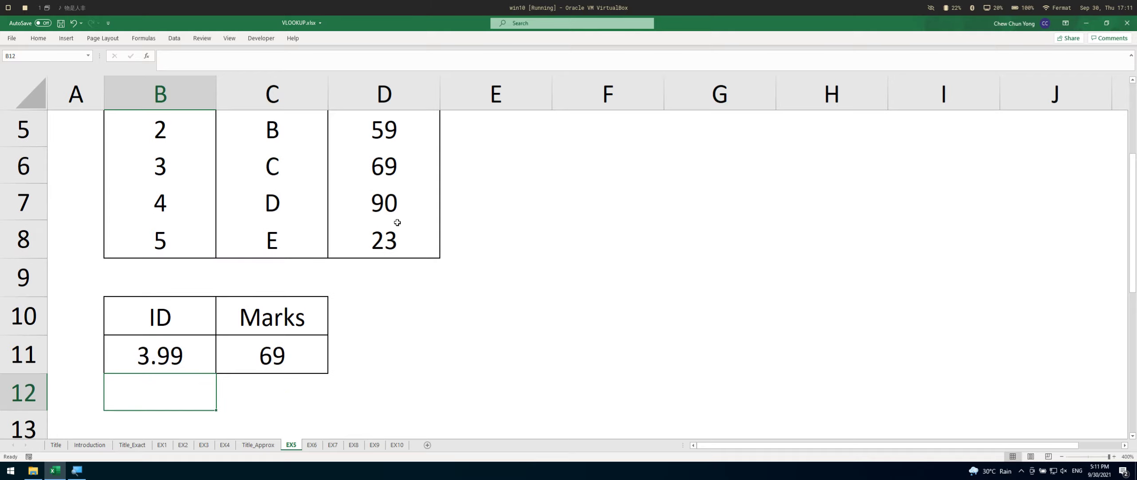
# Return to the start of the sheet and select the table's ID column from the header in B3 down.
pyautogui.press('Home')
pyautogui.hotkey('ctrl', 'Home')
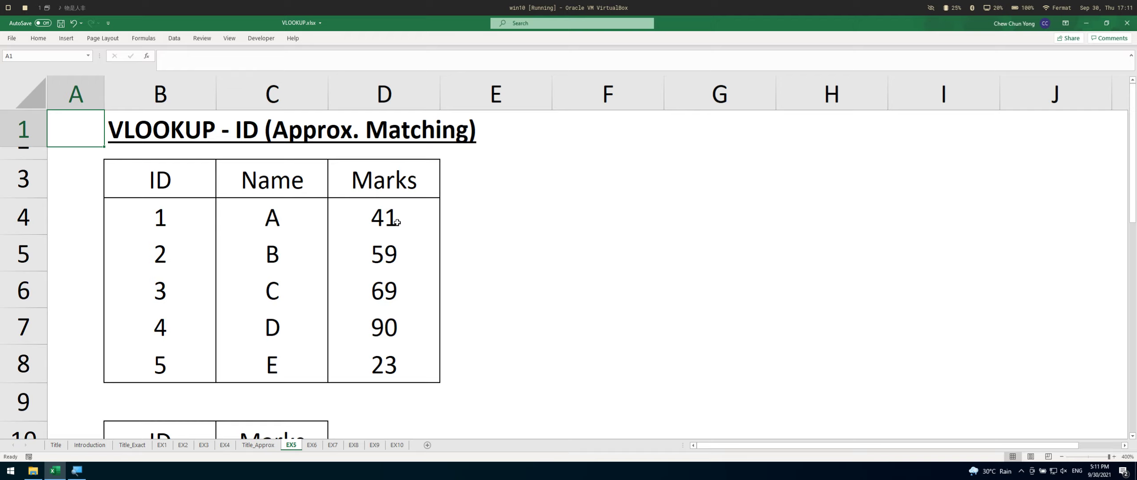
pyautogui.press('Right')
pyautogui.press('Down')
pyautogui.press('Down')
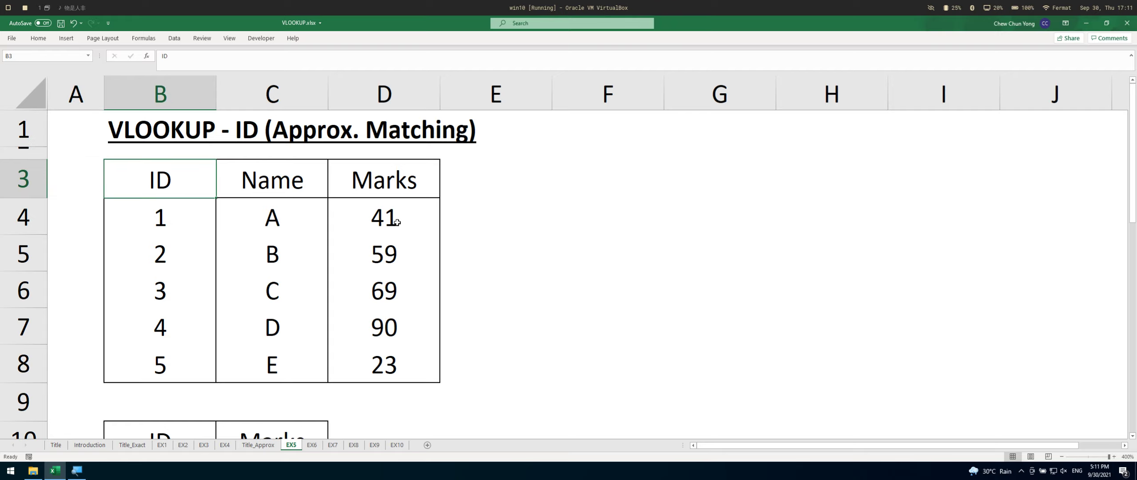
pyautogui.hotkey('ctrl', 'shift', 'Down')
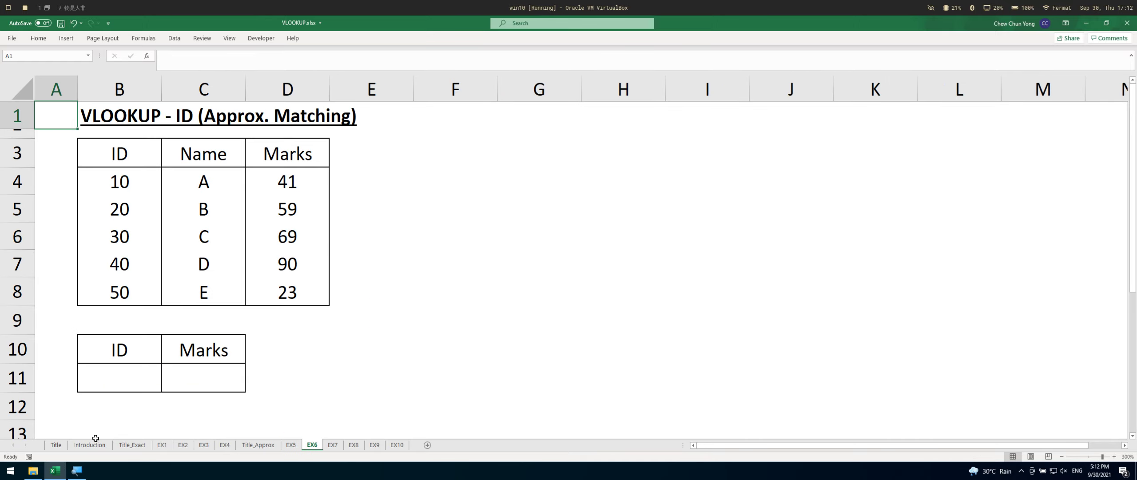
# Enter 10 as the lookup ID in cell B11 of the EX6 sheet.
pyautogui.click(114, 383)
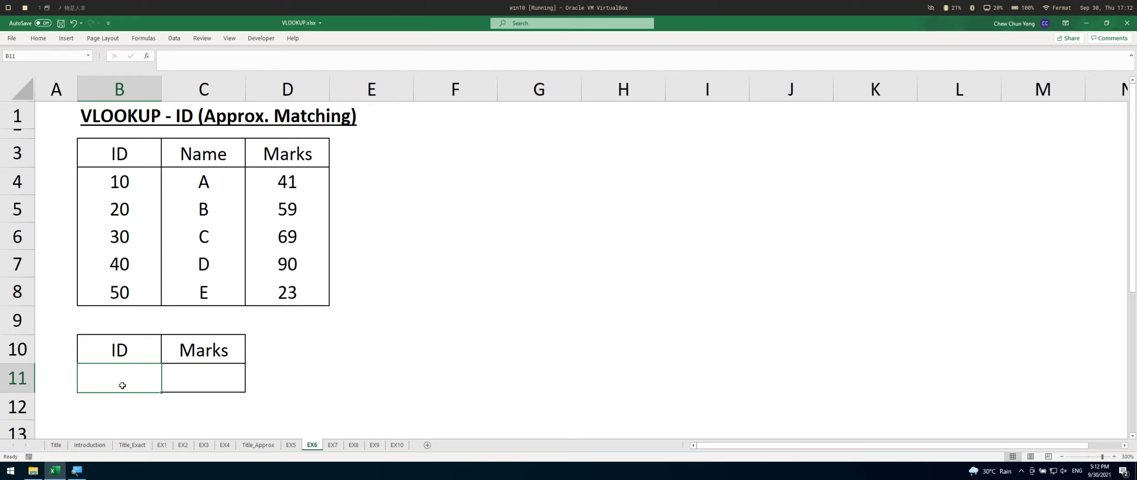
pyautogui.write('10')
pyautogui.press('Tab')
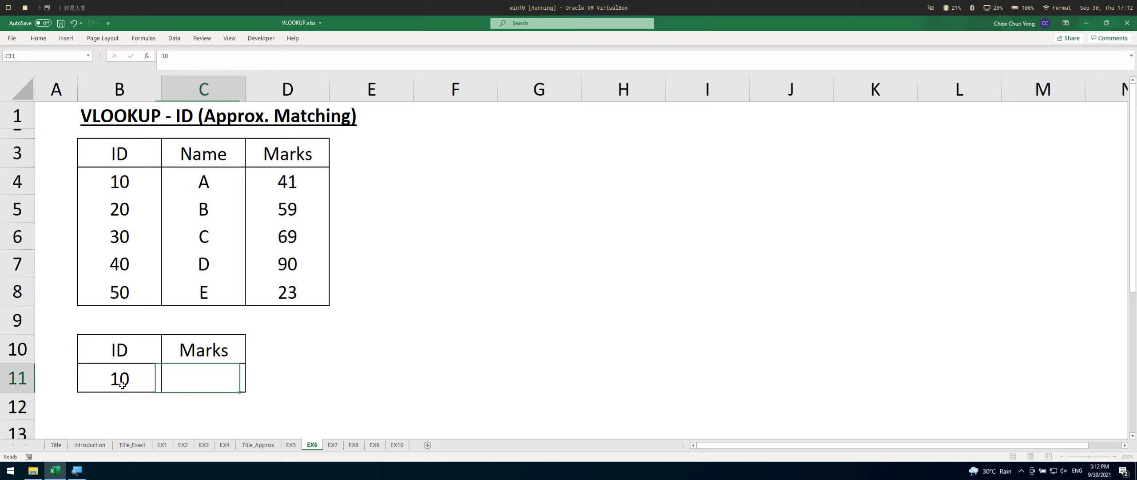
# Begin a VLOOKUP formula in C11 of EX6 with B11 as the lookup value and B3:D8 as the table.
pyautogui.write('=vl')
pyautogui.press('Tab')
pyautogui.click(122, 385)
pyautogui.write(',')
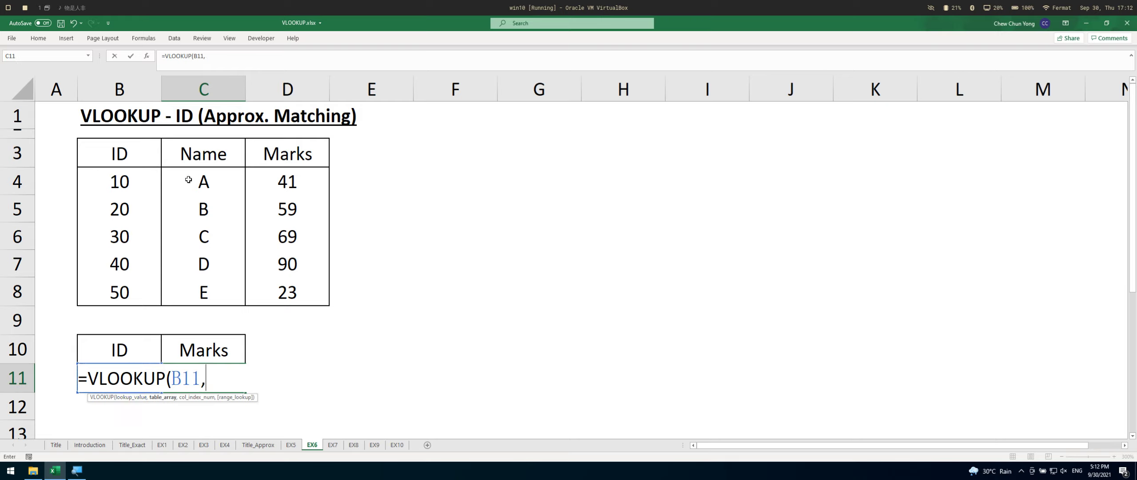
pyautogui.moveTo(134, 153); pyautogui.dragTo(327, 304)
pyautogui.write(',')
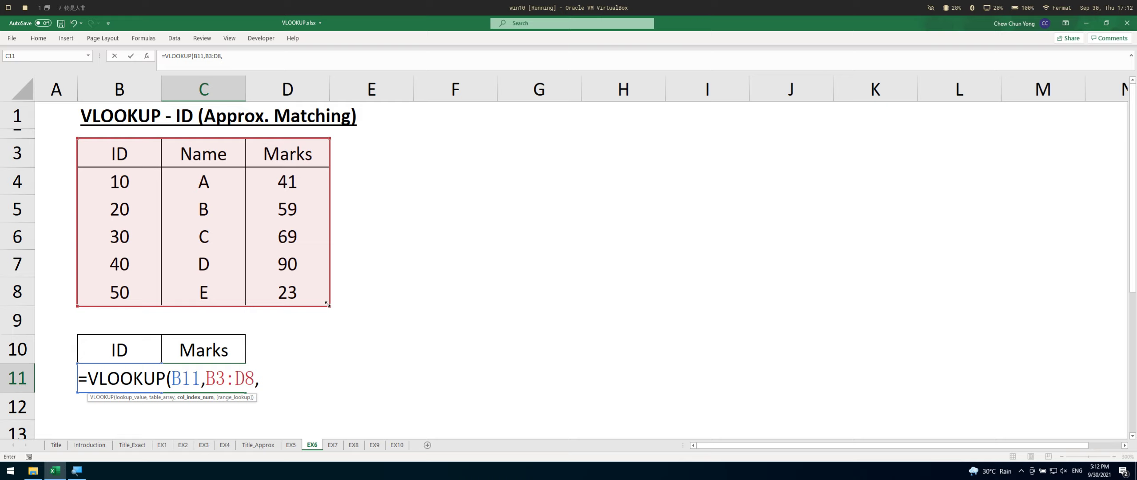
# Finish the EX6 VLOOKUP in C11 with column index 3 and TRUE, and reselect the lookup ID cell B11.
pyautogui.write('3,false')
pyautogui.press('BackSpace')
pyautogui.press('BackSpace')
pyautogui.press('BackSpace')
pyautogui.press('BackSpace')
pyautogui.press('BackSpace')
pyautogui.write('true')
pyautogui.press('Return')
pyautogui.press('Up')
pyautogui.press('Left')
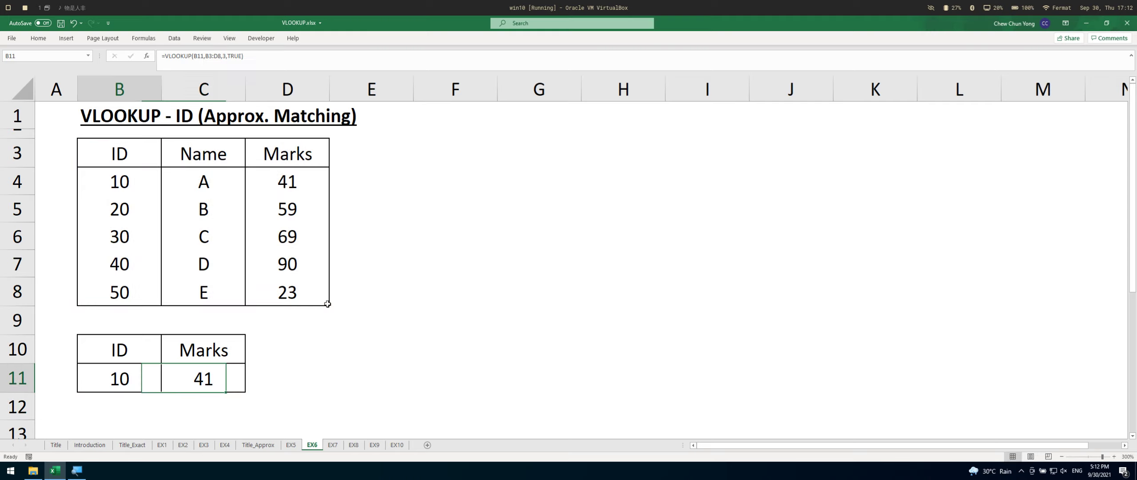
# Set the lookup ID in B11 of the EX6 sheet to 11.
pyautogui.write('11')
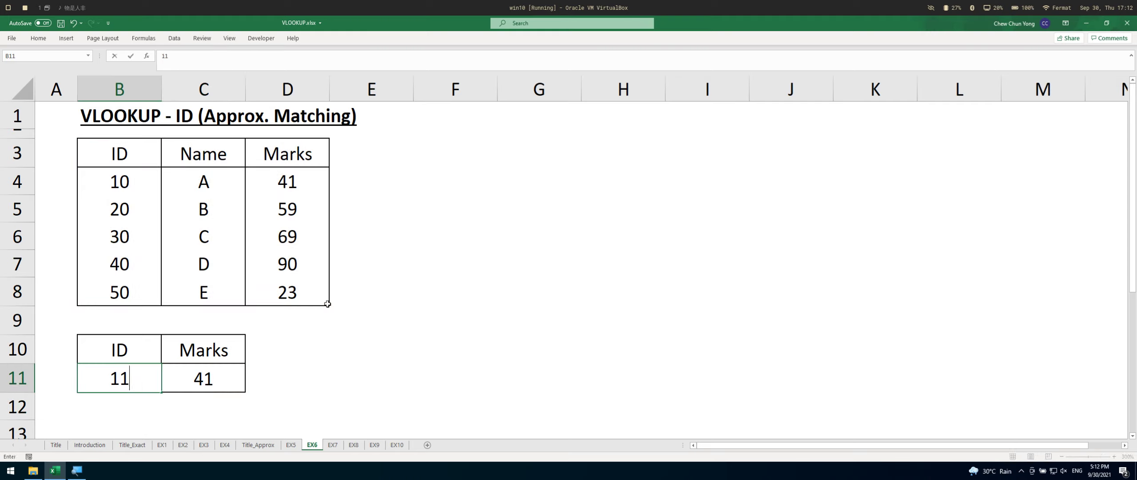
pyautogui.press('Return')
pyautogui.press('Up')
pyautogui.press('F2')
pyautogui.press('Escape')
# Try exact matching by changing the last VLOOKUP argument in C11 to FALSE, and undo the change.
pyautogui.press('Right')
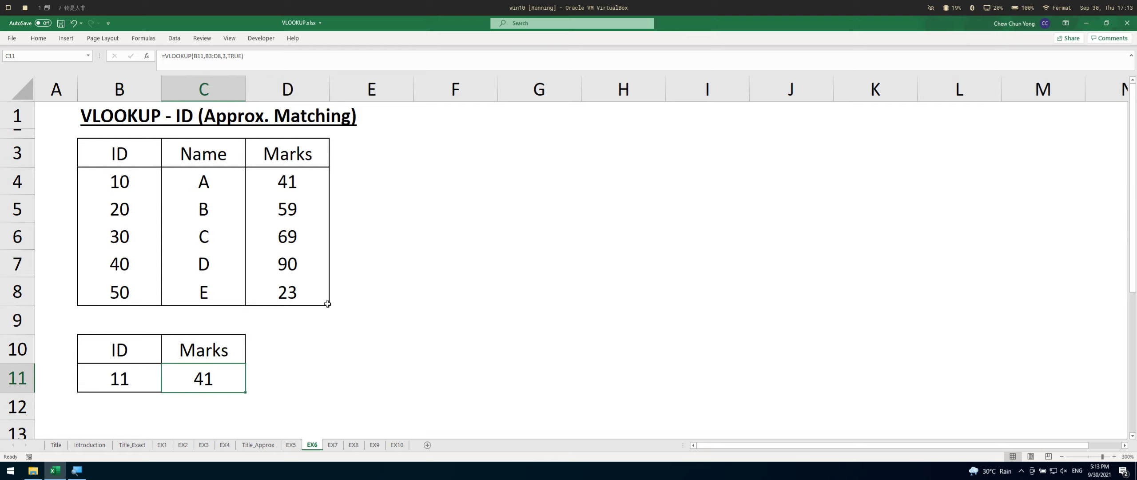
pyautogui.press('F2')
pyautogui.press('Left')
pyautogui.hotkey('ctrl', 'shift', 'Left')
pyautogui.write('false')
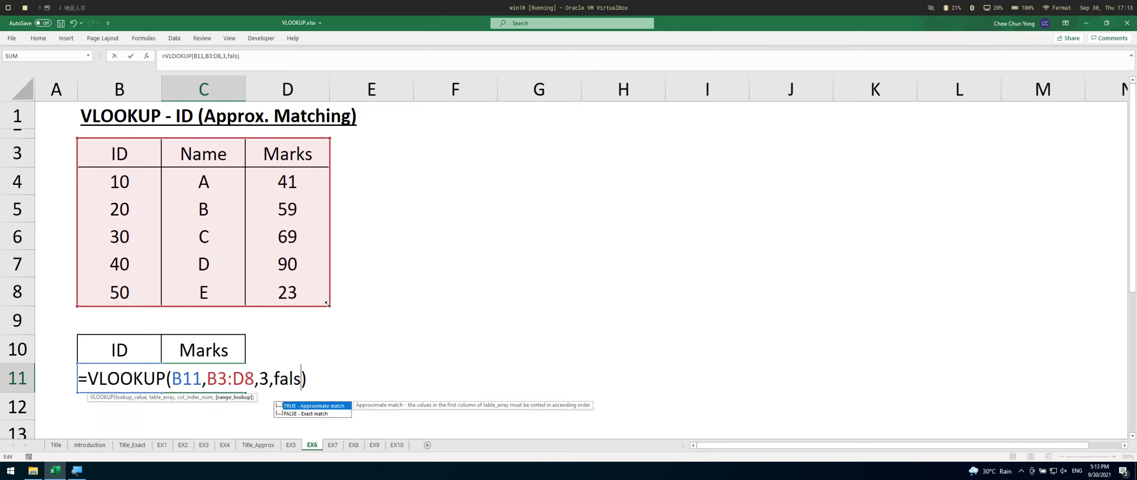
pyautogui.press('Return')
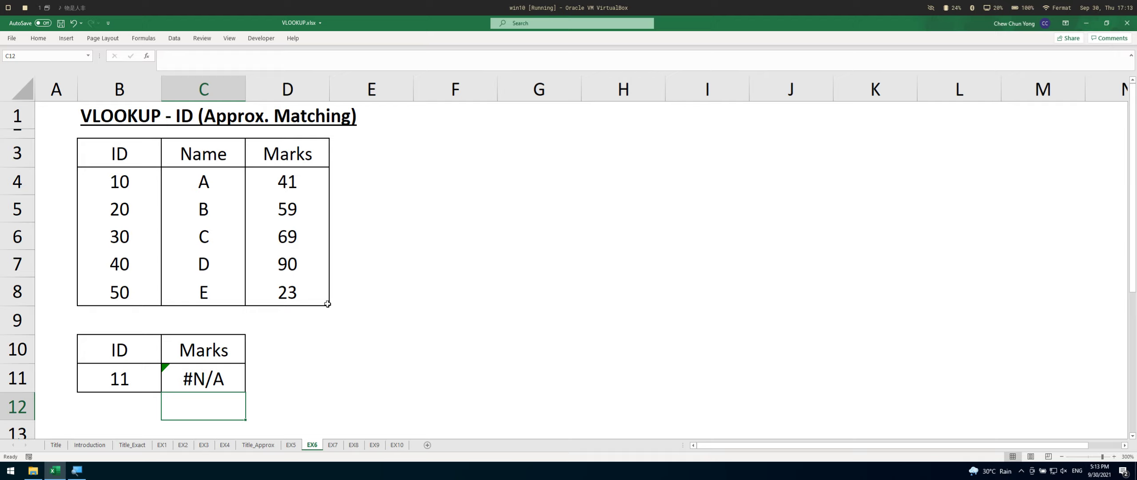
pyautogui.hotkey('ctrl', 'z')
pyautogui.hotkey('ctrl', 'z')
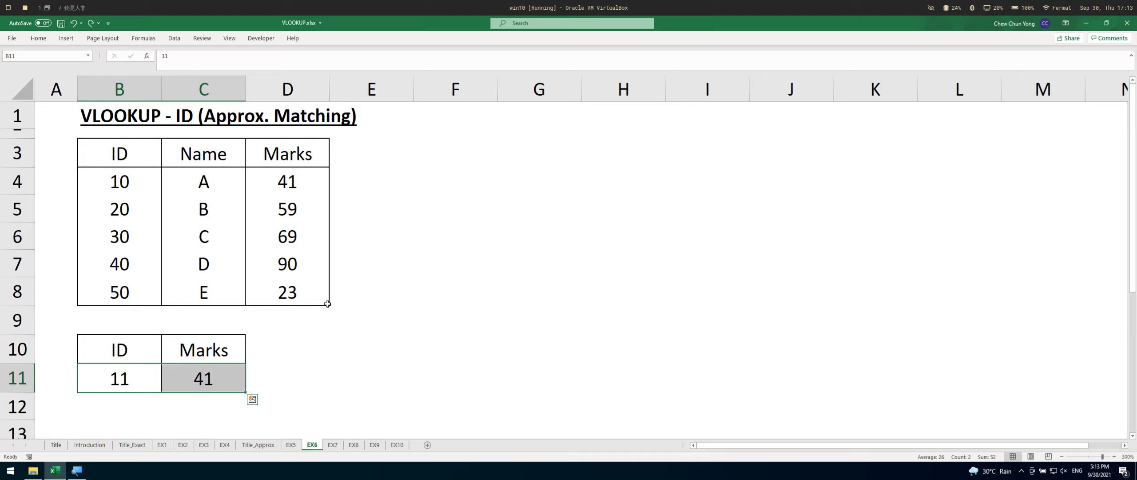
# Set the lookup ID in B11 to 10 and return to cell A1.
pyautogui.write('10')
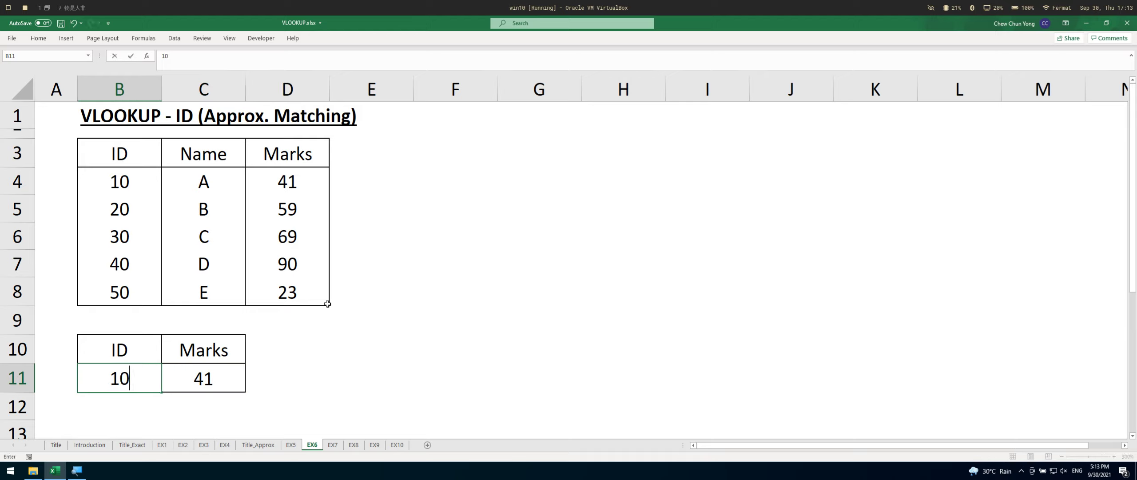
pyautogui.press('Return')
pyautogui.hotkey('ctrl', 'Home')
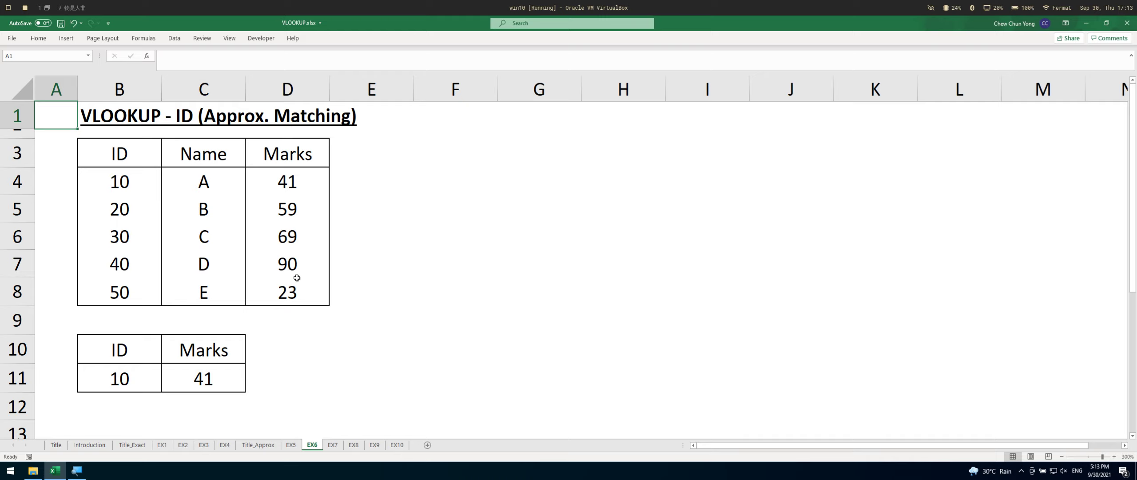
# Switch to the EX7 sheet and enter 10 as the lookup ID in B11.
pyautogui.hotkey('ctrl', 'pagedown')
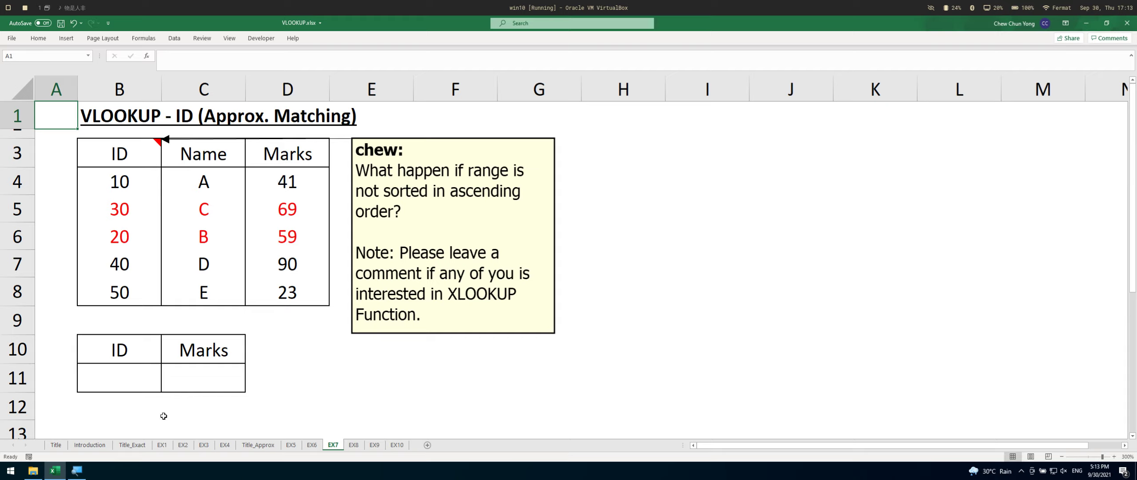
pyautogui.click(153, 385)
pyautogui.write('10')
pyautogui.press('Tab')
# Begin a VLOOKUP formula in C11 of EX7 with B11 as the lookup value and B3:D8 as the table.
pyautogui.write('=vl')
pyautogui.press('Tab')
pyautogui.click(155, 385)
pyautogui.write(',')
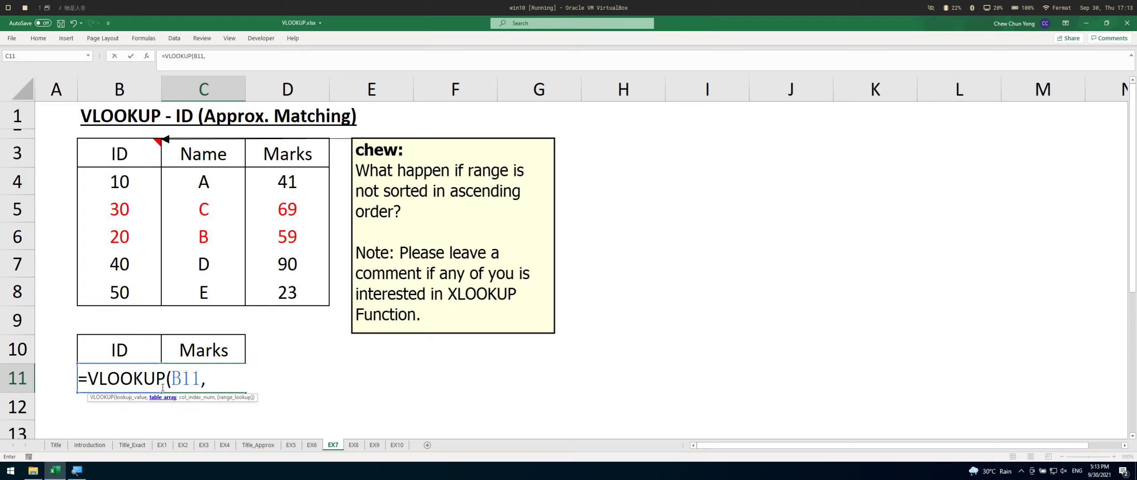
pyautogui.moveTo(147, 156); pyautogui.dragTo(288, 288)
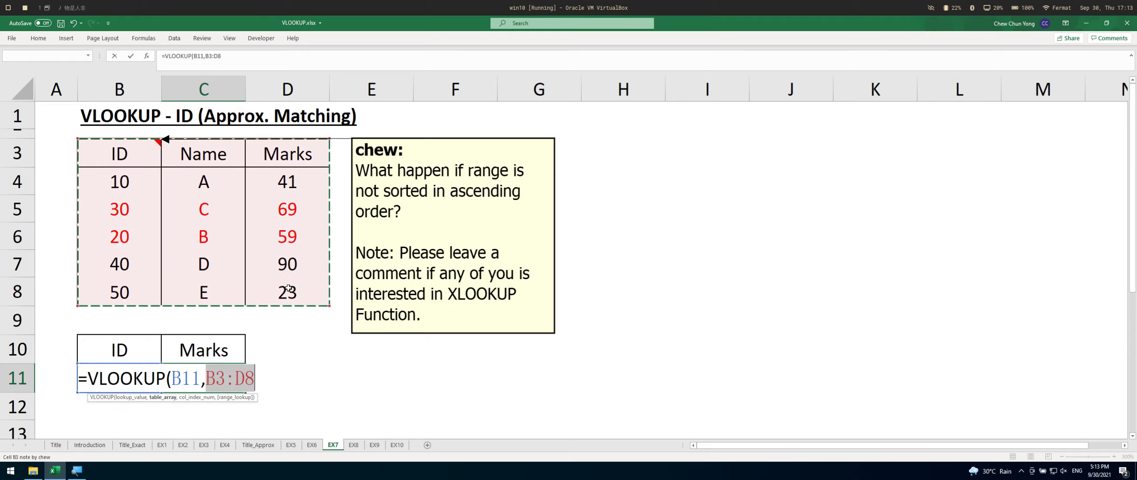
# Finish the EX7 VLOOKUP in C11 with column index 3 and TRUE, and reselect the lookup ID cell B11.
pyautogui.write(',3,fals')
pyautogui.write('e)')
pyautogui.press('BackSpace')
pyautogui.press('BackSpace')
pyautogui.press('BackSpace')
pyautogui.press('BackSpace')
pyautogui.press('BackSpace')
pyautogui.press('BackSpace')
pyautogui.write('true)')
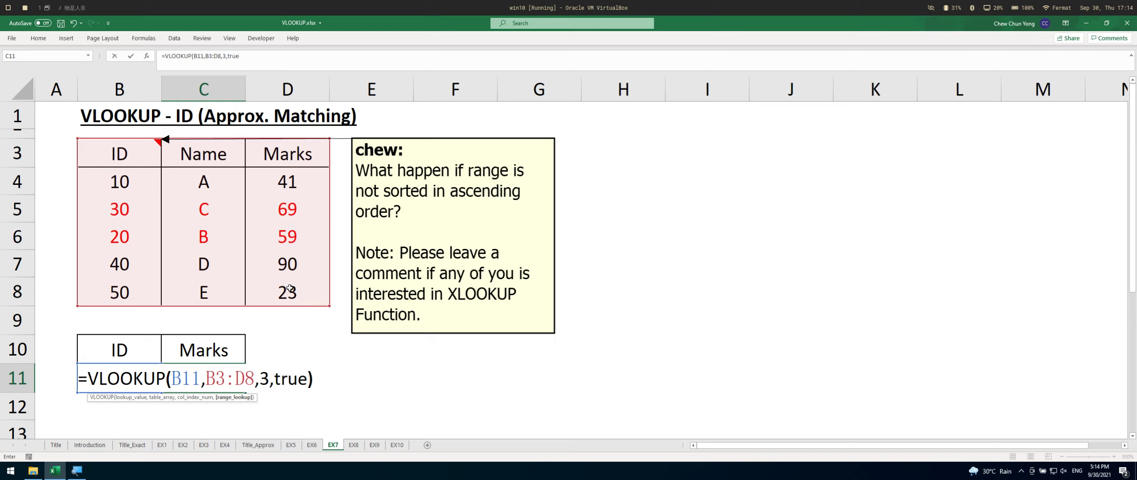
pyautogui.press('Return')
pyautogui.press('Up')
pyautogui.press('Left')
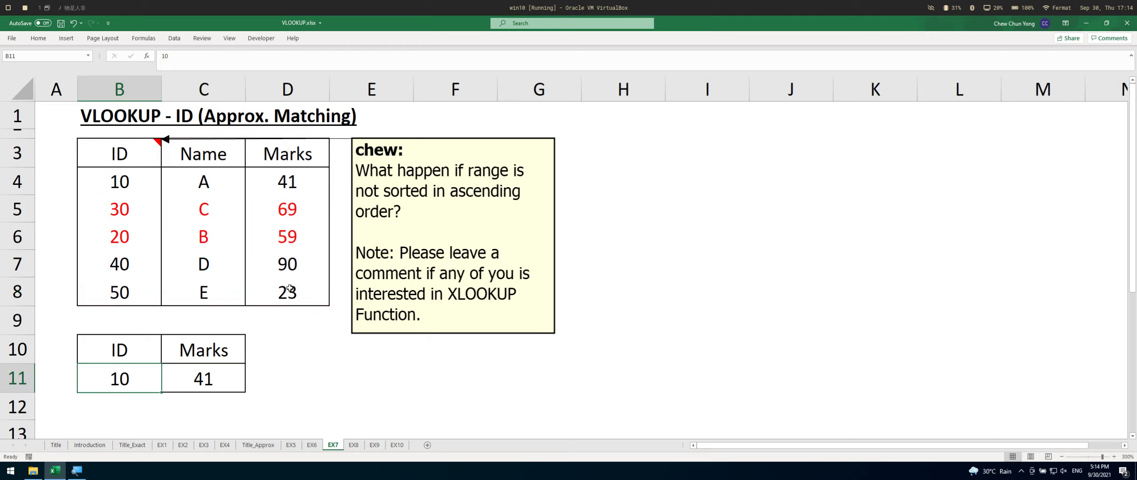
# Highlight the ID 10 record in B4:D4 and change the EX7 lookup ID in B11 to 11.
pyautogui.moveTo(89, 185); pyautogui.dragTo(289, 182)
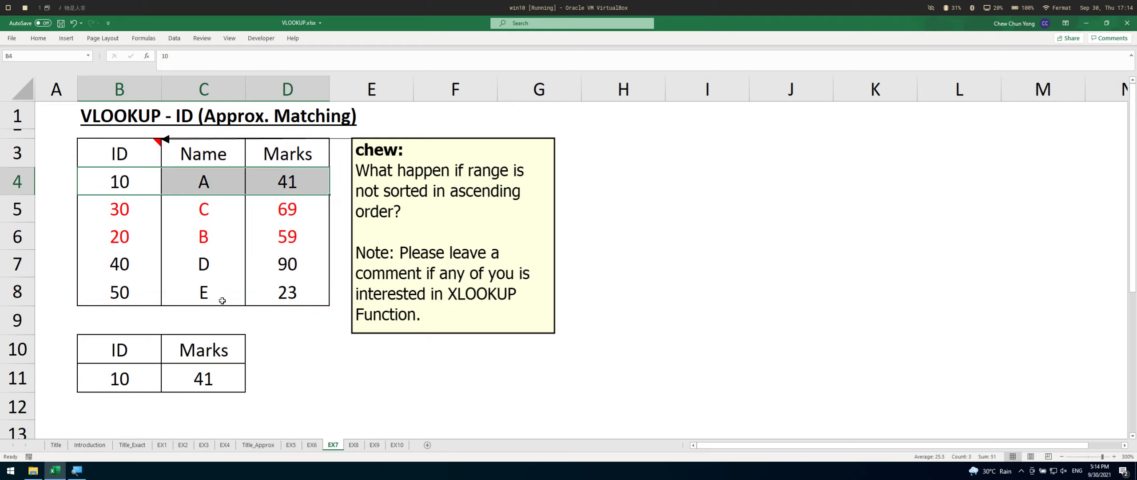
pyautogui.click(125, 400)
pyautogui.click(127, 375)
pyautogui.write('11')
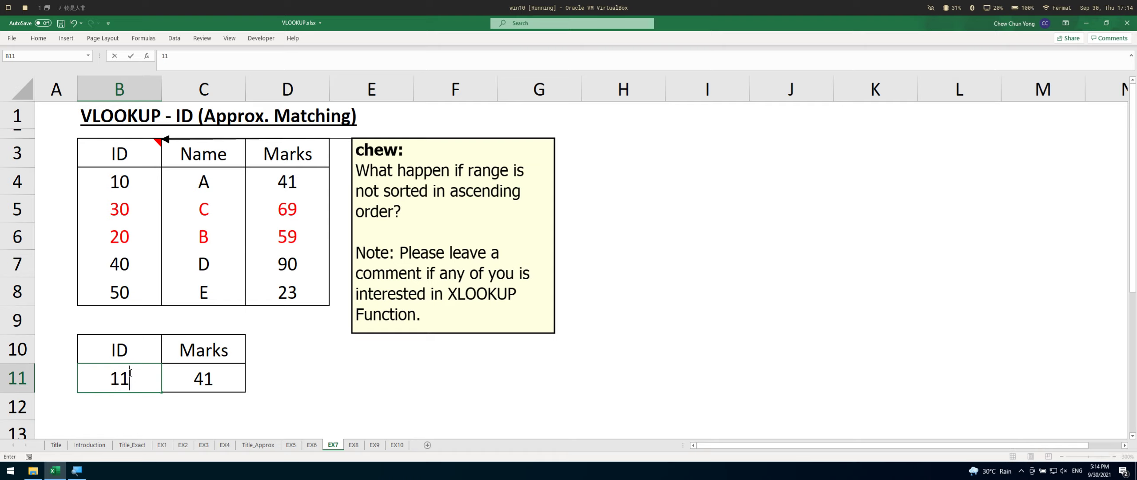
pyautogui.press('Return')
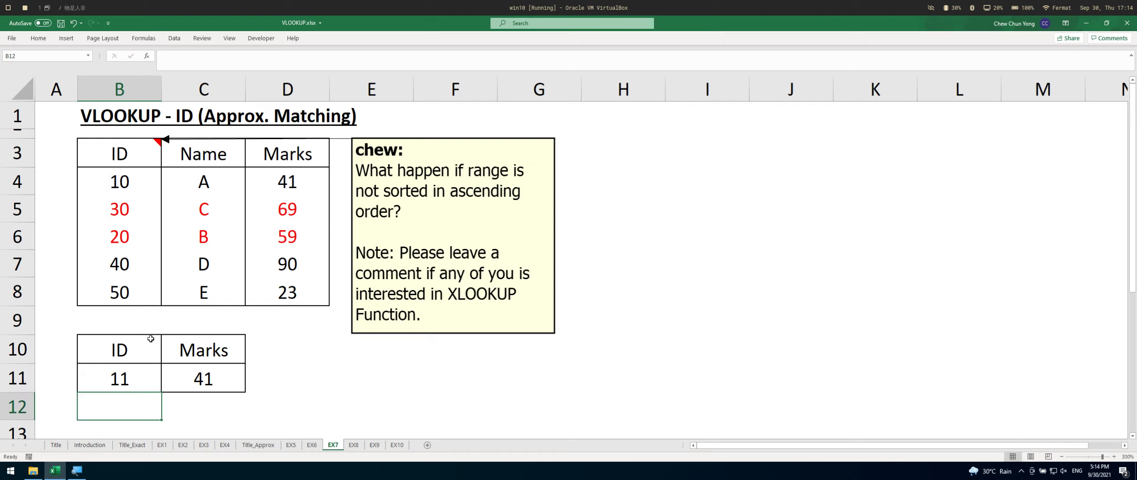
# Change the EX7 lookup ID in B11 to 20.
pyautogui.press('Up')
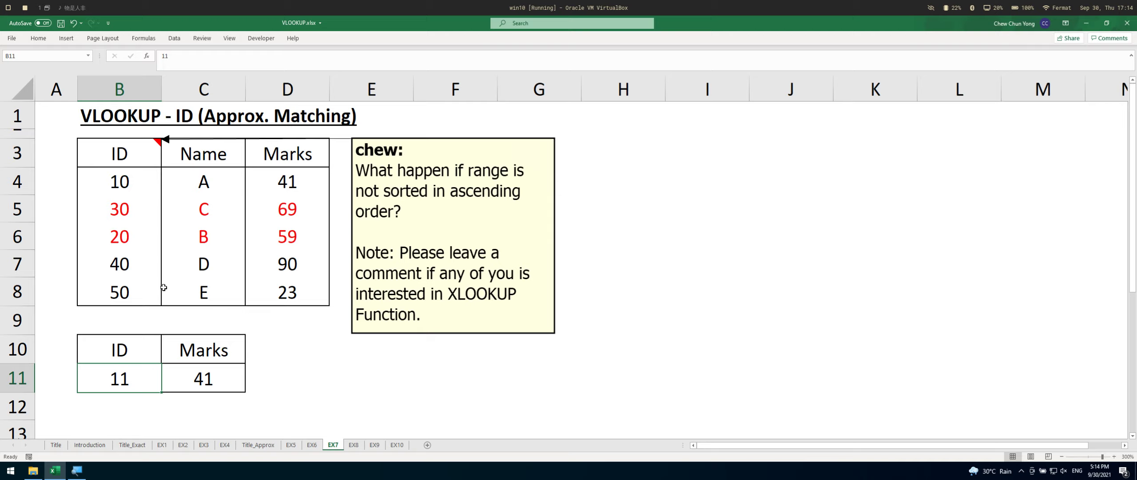
pyautogui.write('20')
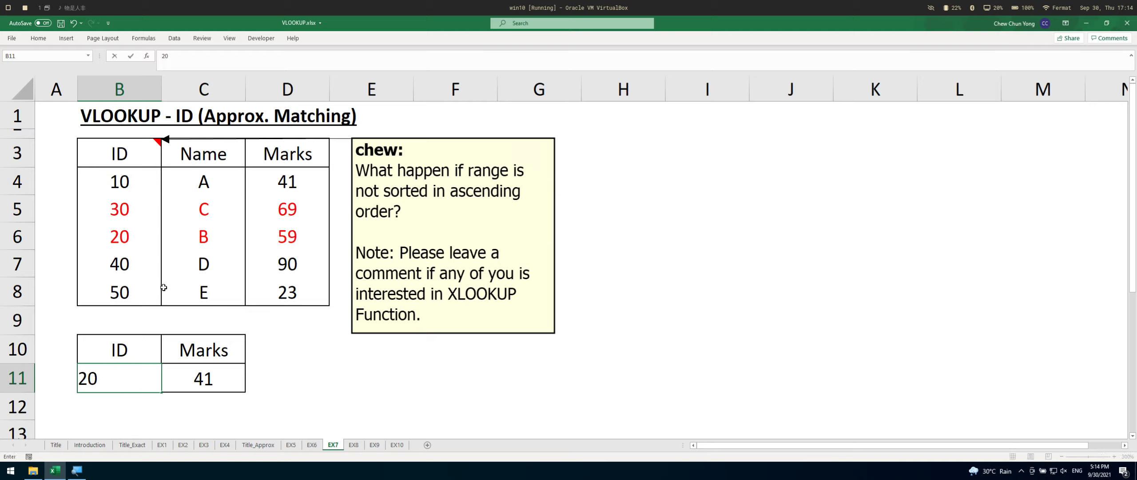
pyautogui.press('Return')
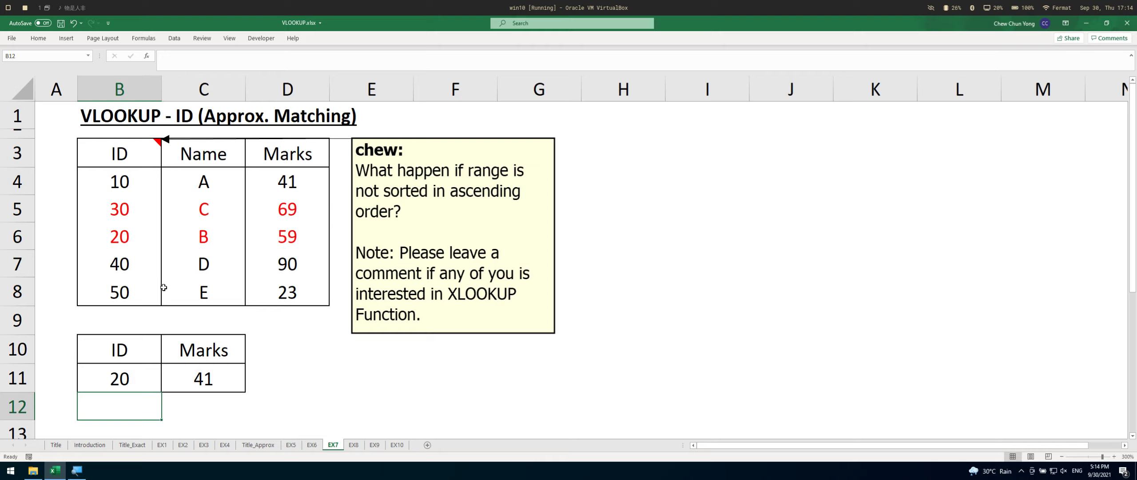
# Inspect the contents of B11 and the VLOOKUP formula in C11, and highlight the ID 20 record in B6:D6.
pyautogui.press('Up')
pyautogui.press('F2')
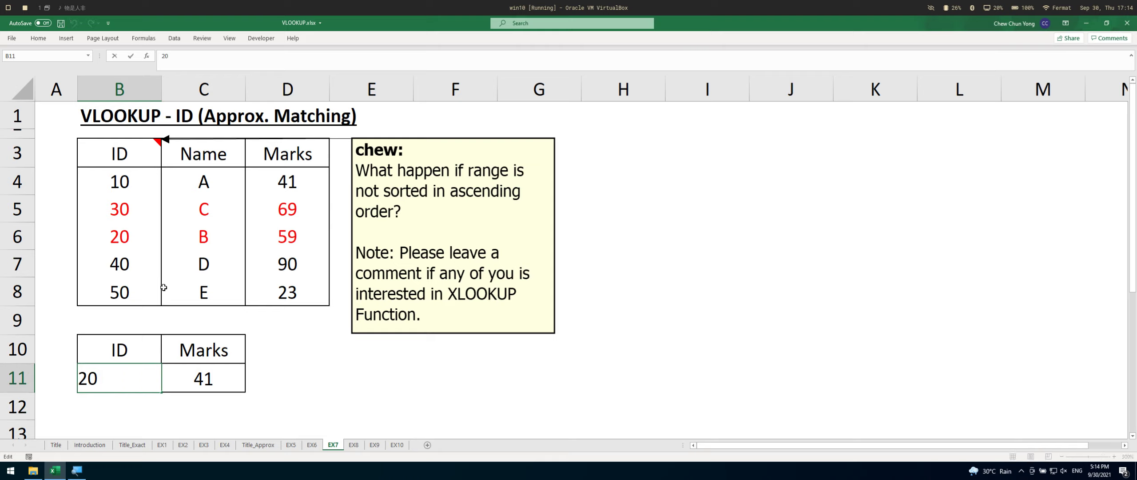
pyautogui.press('Escape')
pyautogui.press('Right')
pyautogui.press('F2')
pyautogui.press('Escape')
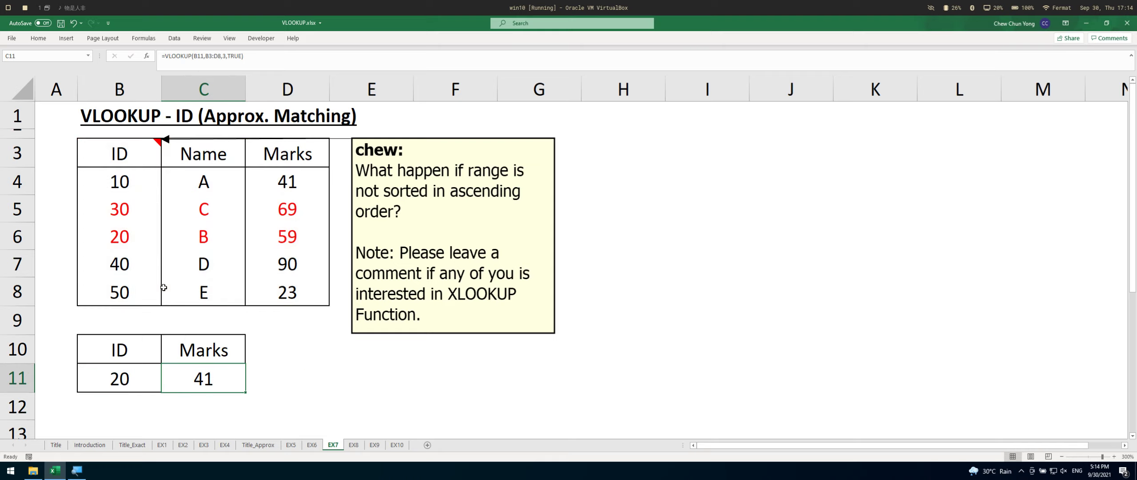
pyautogui.moveTo(117, 238); pyautogui.dragTo(308, 238)
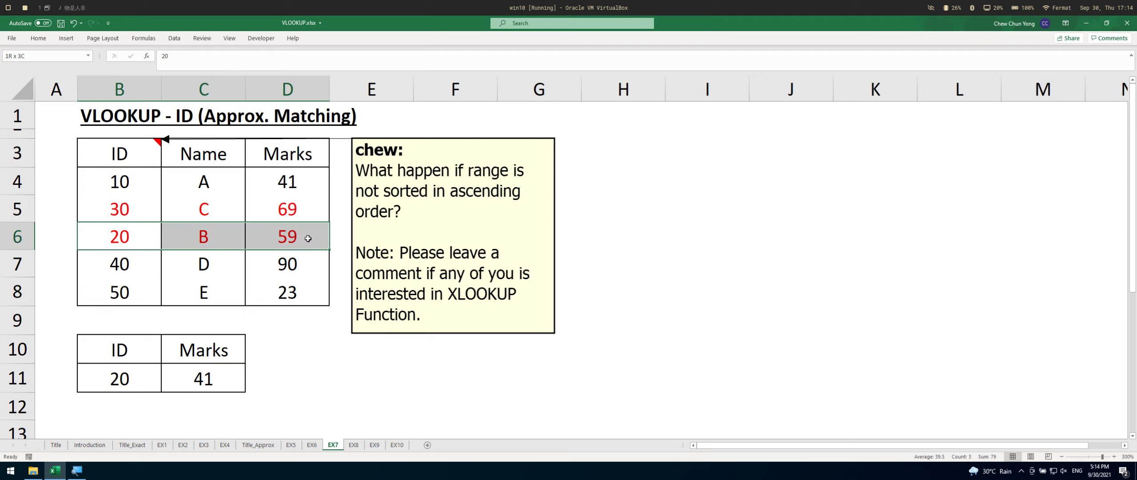
# Replace TRUE with FALSE as the match argument of the EX7 VLOOKUP in C11.
pyautogui.click(238, 372)
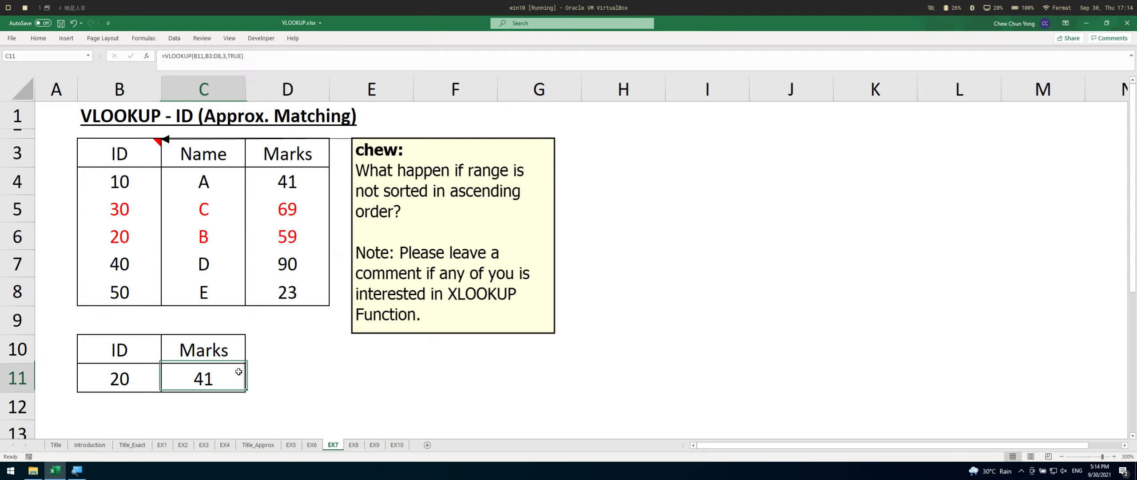
pyautogui.doubleClick(238, 372)
pyautogui.doubleClick(268, 374)
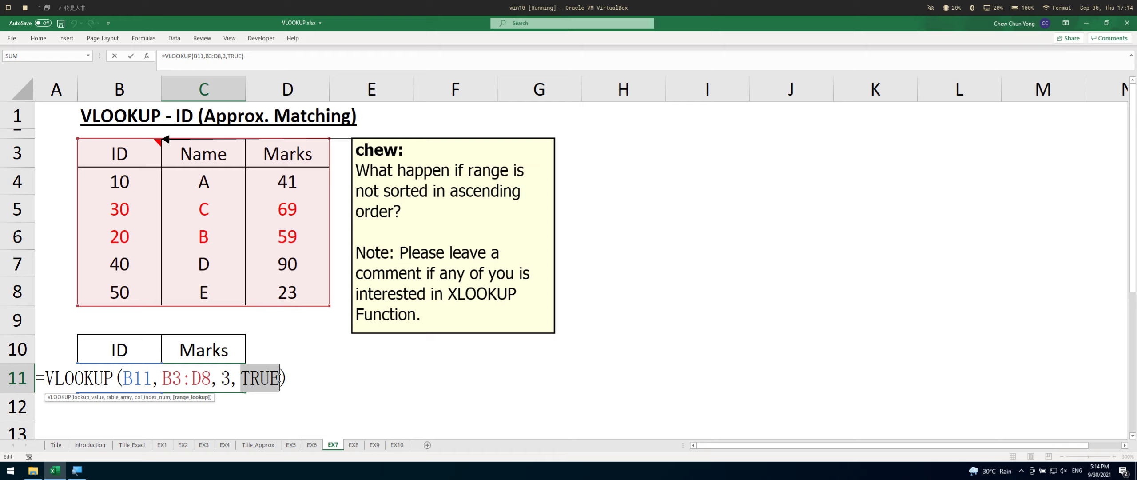
pyautogui.write('false')
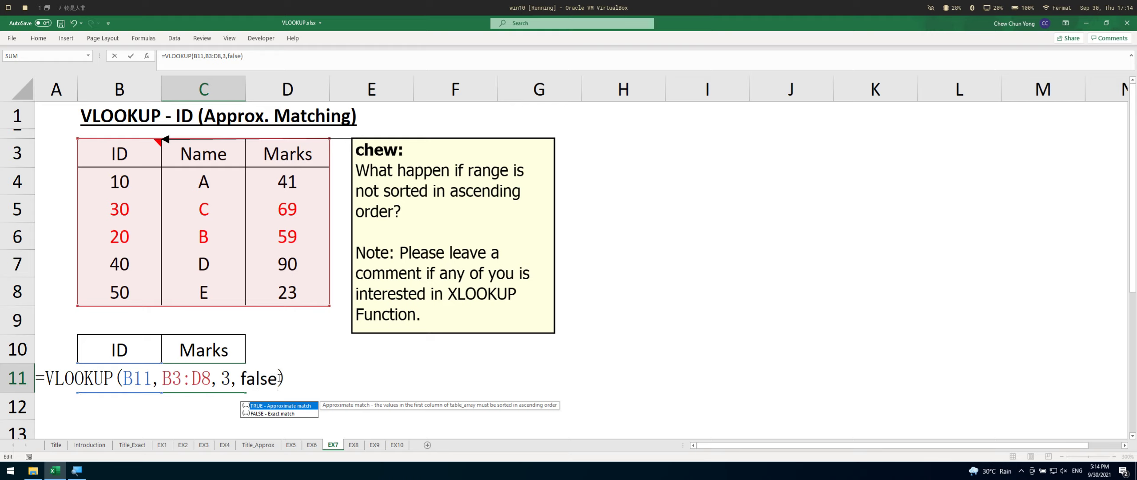
pyautogui.press('Return')
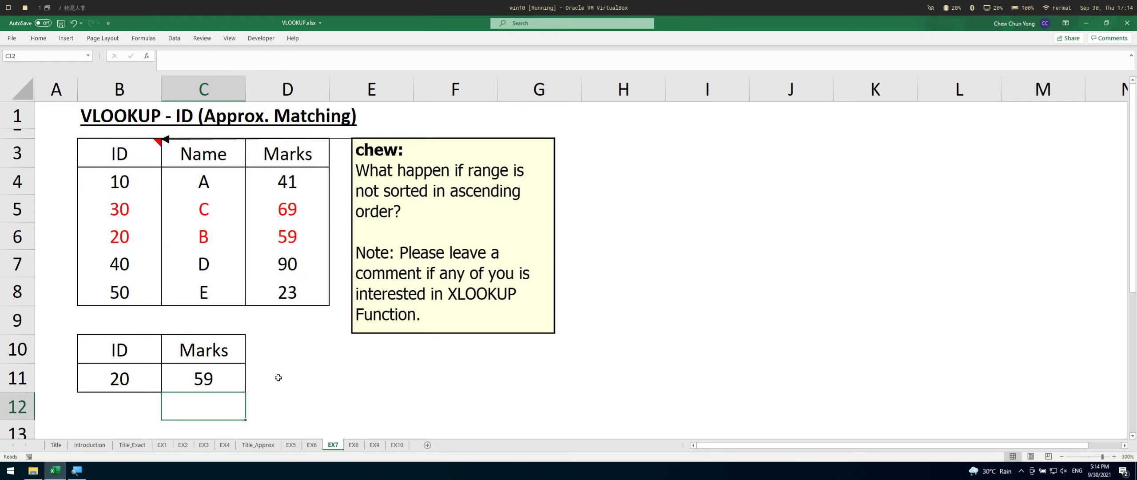
# Review the exact-match formula in C11, undo the last change, and check the formula's match argument again.
pyautogui.press('Up')
pyautogui.press('F2')
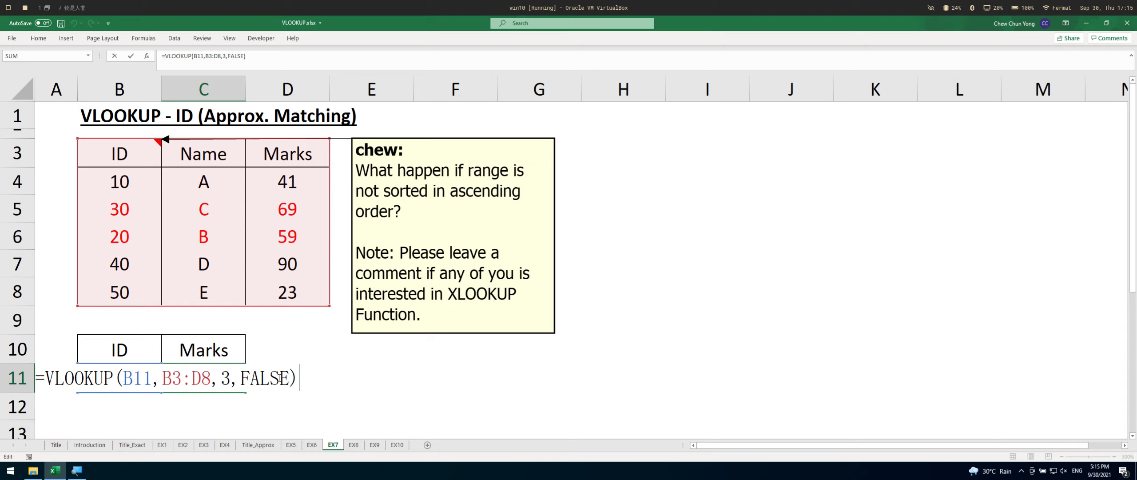
pyautogui.press('Escape')
pyautogui.hotkey('ctrl', 'z')
pyautogui.press('F2')
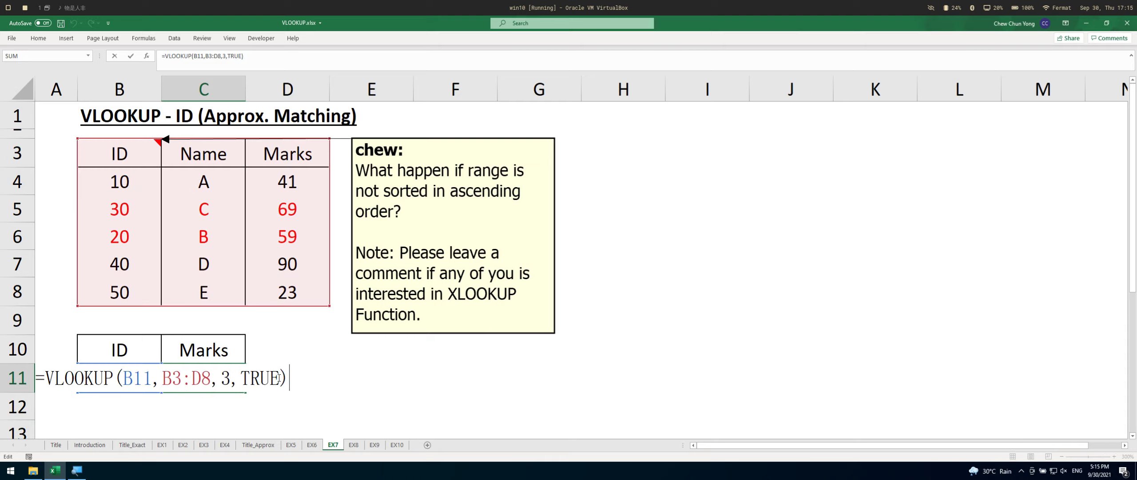
pyautogui.press('Escape')
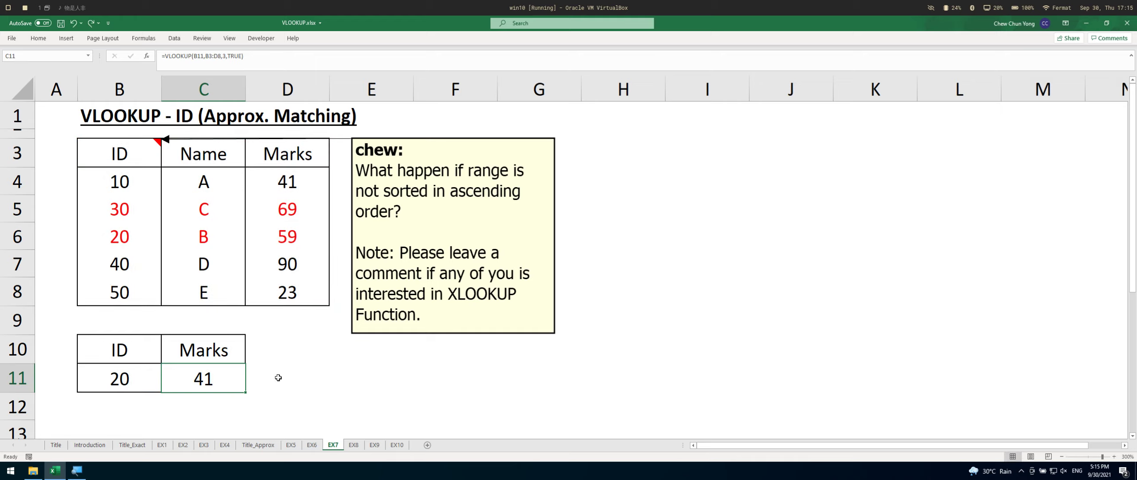
# Test approximate matching on the unsorted table by entering the lookup IDs 21 and 29 in B11 in turn.
pyautogui.press('Left')
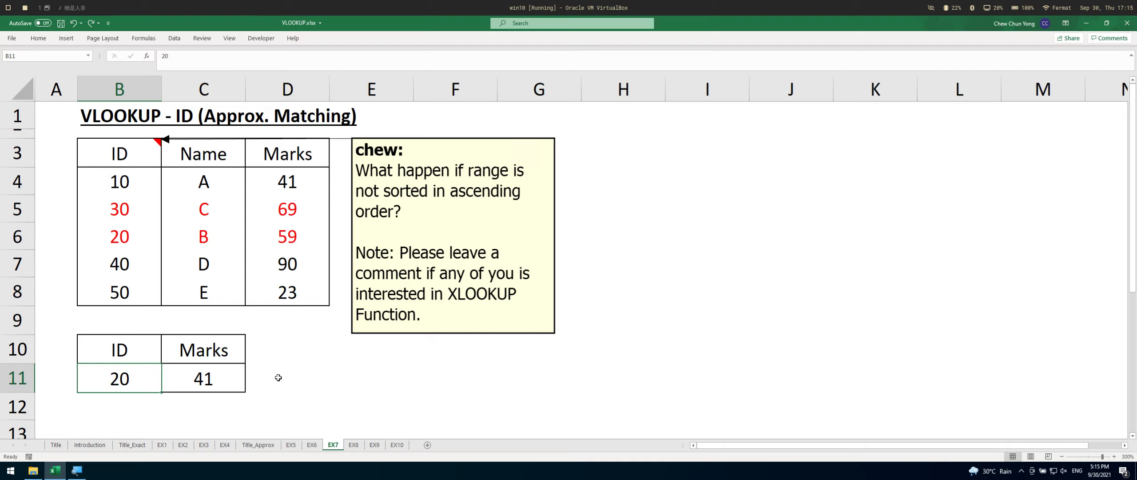
pyautogui.write('21')
pyautogui.press('Return')
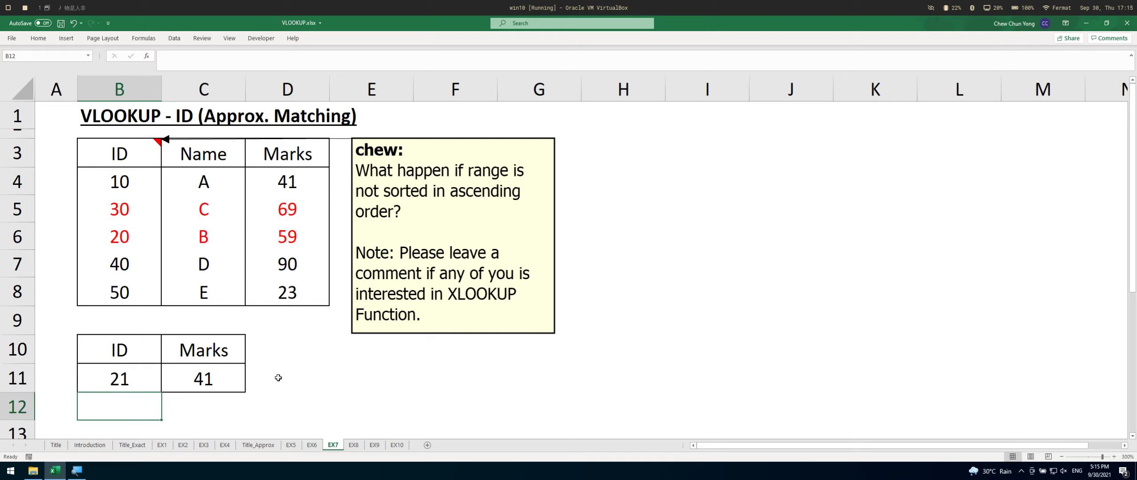
pyautogui.press('Up')
pyautogui.write('29')
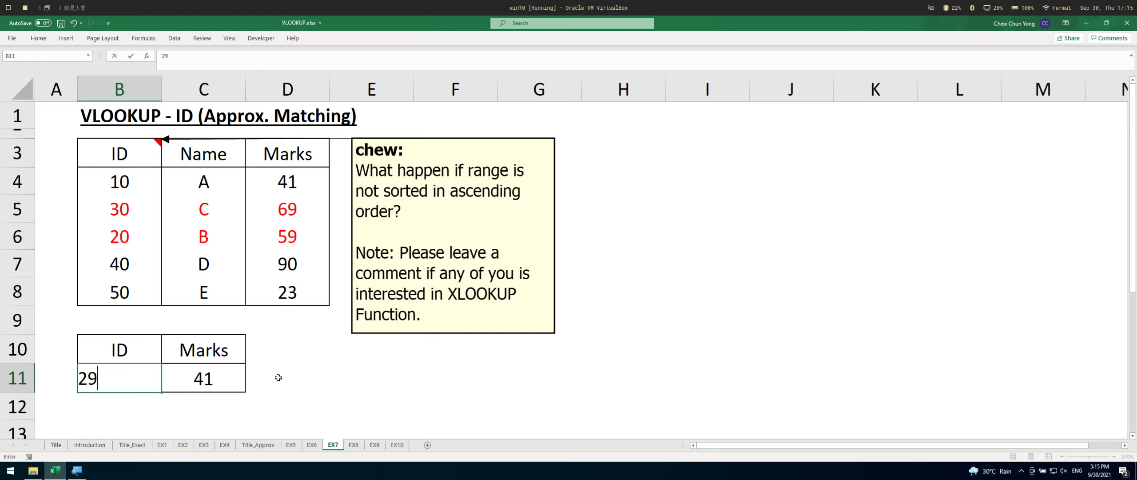
pyautogui.press('Return')
pyautogui.press('Up')
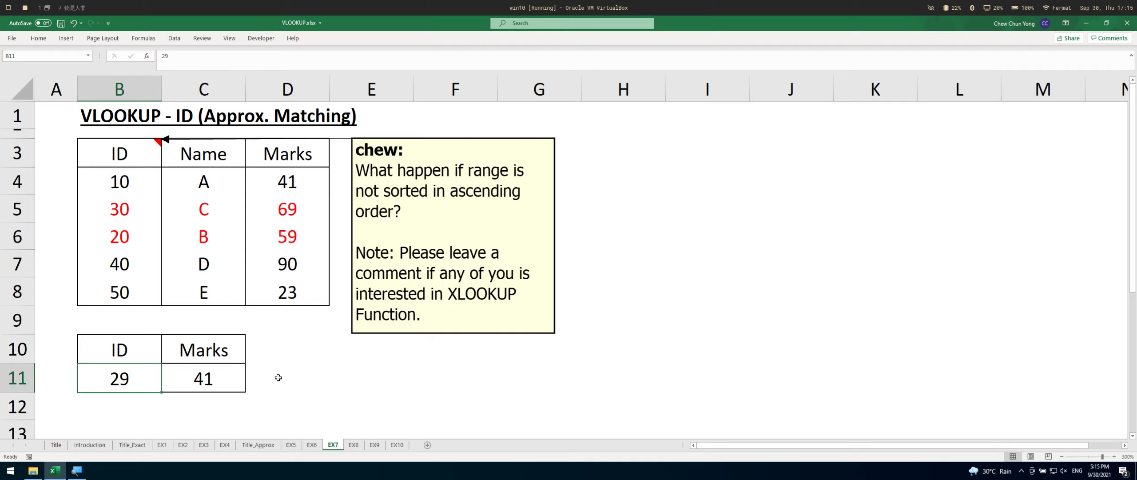
# Change the EX7 lookup ID in B11 to 30.
pyautogui.write('31')
pyautogui.press('BackSpace')
pyautogui.write('0')
pyautogui.press('Return')
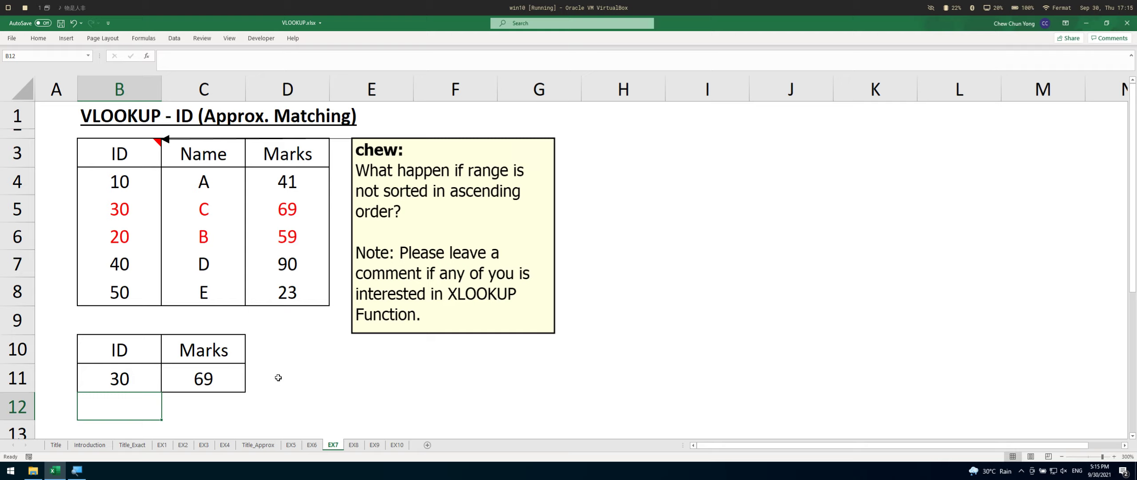
# Set the EX7 lookup ID in B11 to 31.
pyautogui.press('Up')
pyautogui.write('31')
pyautogui.press('Return')
# Compare the lookup result in C11 with the first table IDs in B4:B5, ending on cell B5.
pyautogui.click(203, 380)
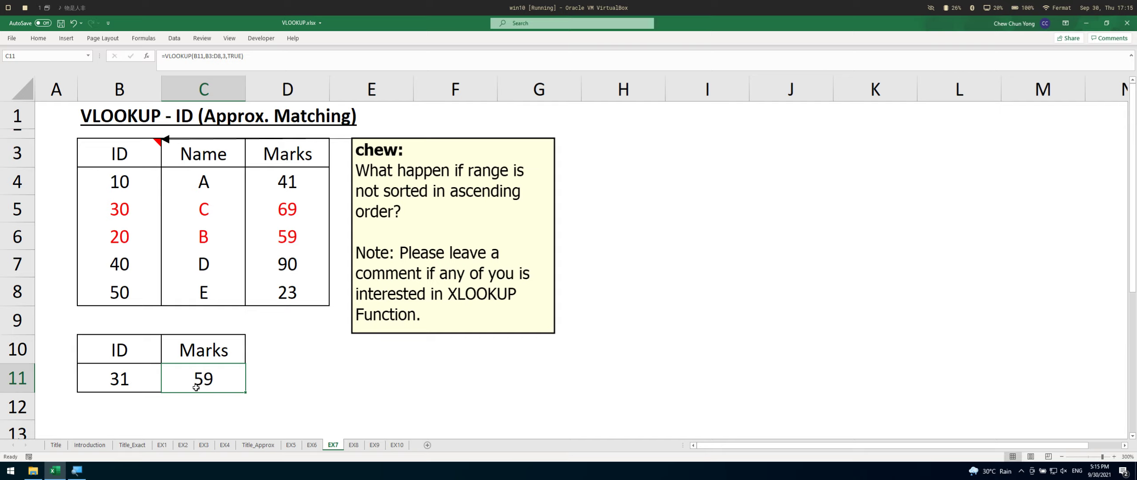
pyautogui.moveTo(135, 180); pyautogui.dragTo(140, 217)
pyautogui.click(139, 217)
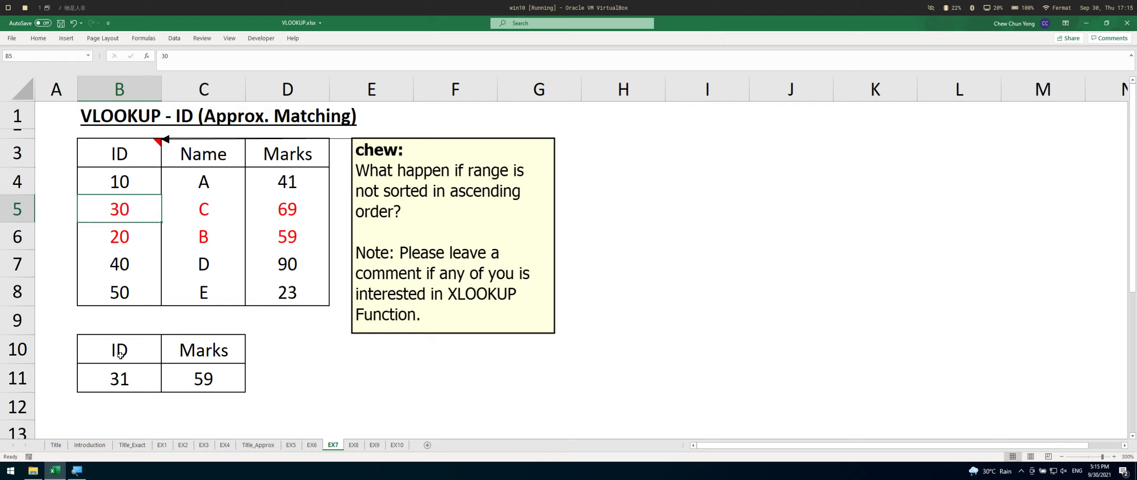
# Compare the lookup ID in B11 with the unsorted table rows B4:D6 on the EX7 sheet.
pyautogui.click(125, 378)
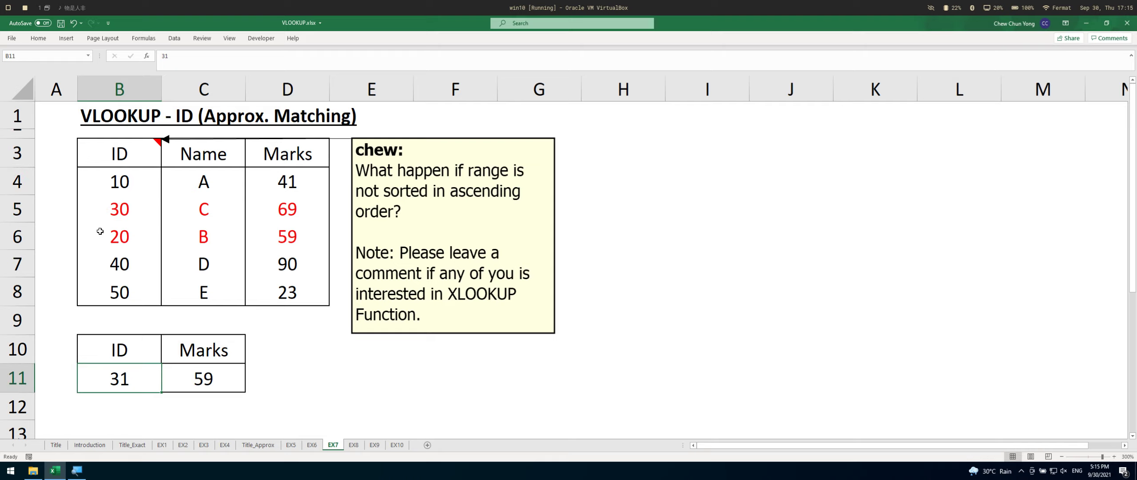
pyautogui.moveTo(111, 174); pyautogui.dragTo(324, 242)
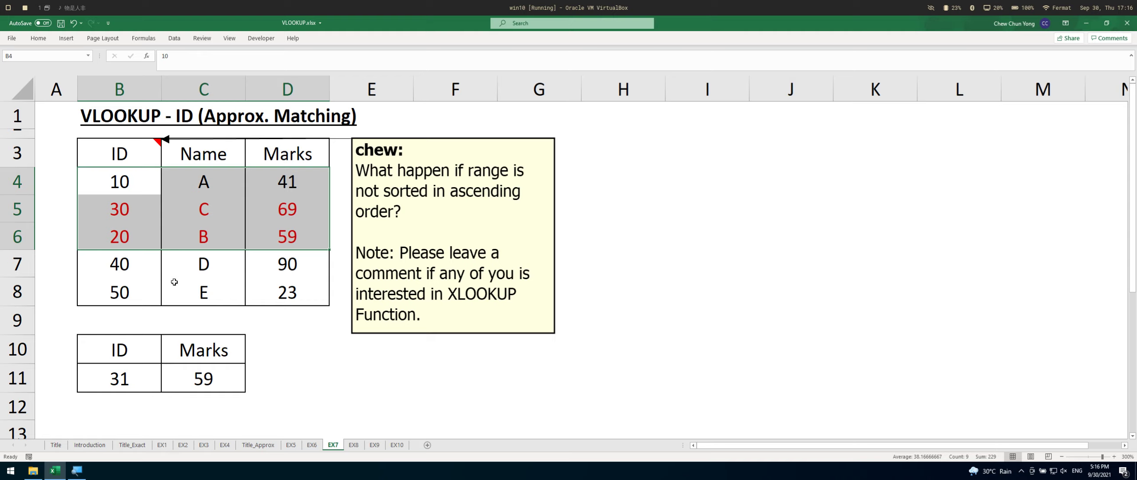
pyautogui.click(352, 446)
pyautogui.click(333, 446)
# Start a formula in D10, find VLOOKUP through Insert Function, and open its Microsoft Support help article.
pyautogui.click(266, 353)
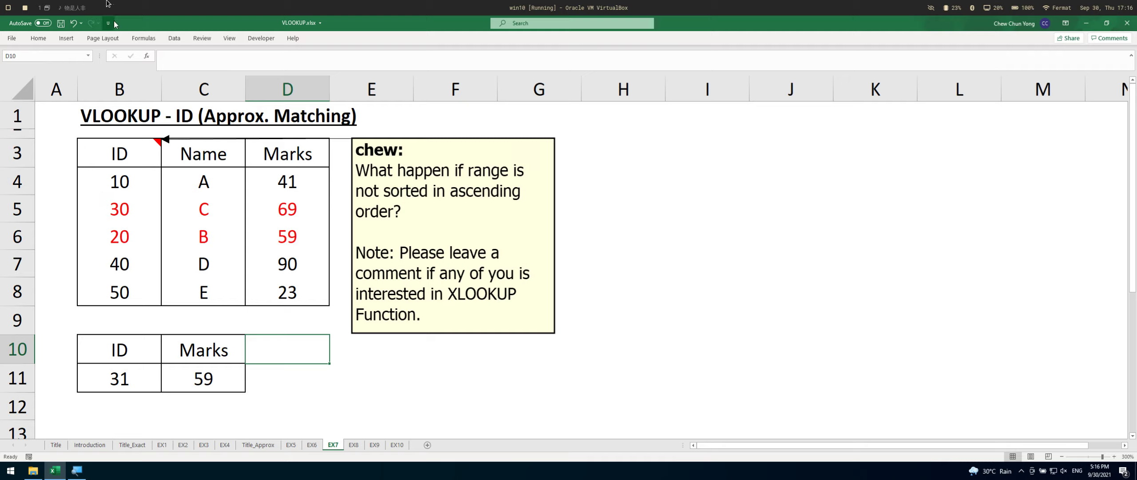
pyautogui.write('=')
pyautogui.hotkey('shift', 'F3')
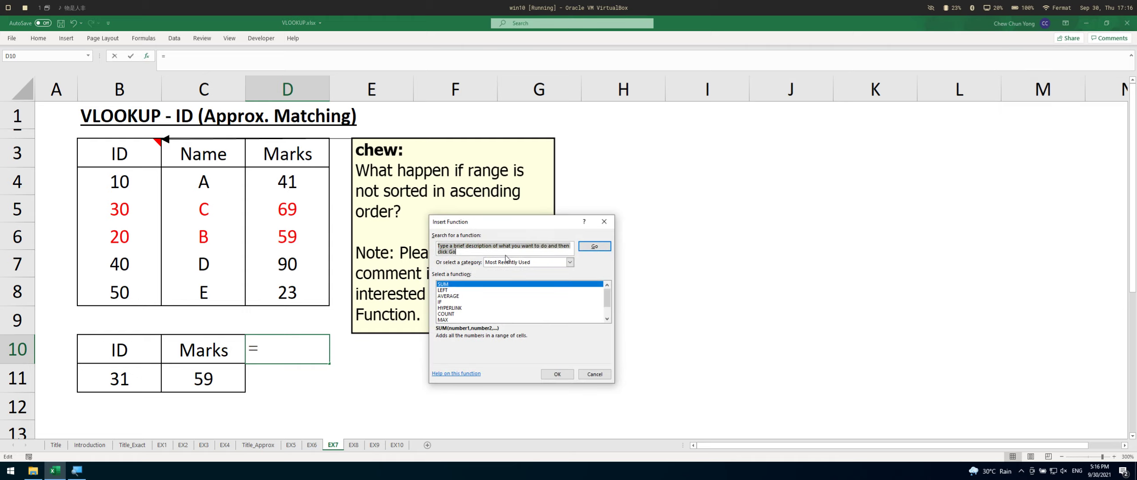
pyautogui.write('vlooku')
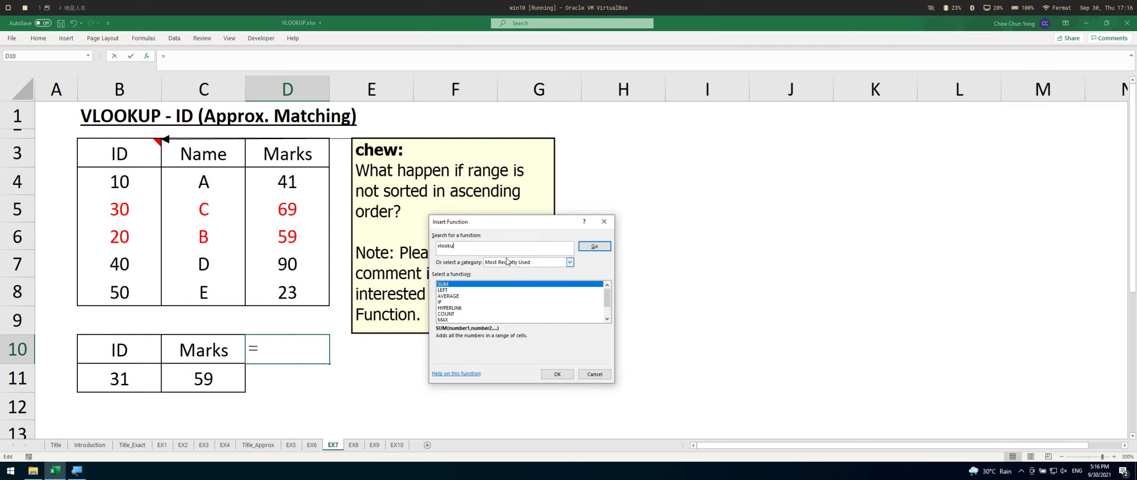
pyautogui.write('p')
pyautogui.press('Return')
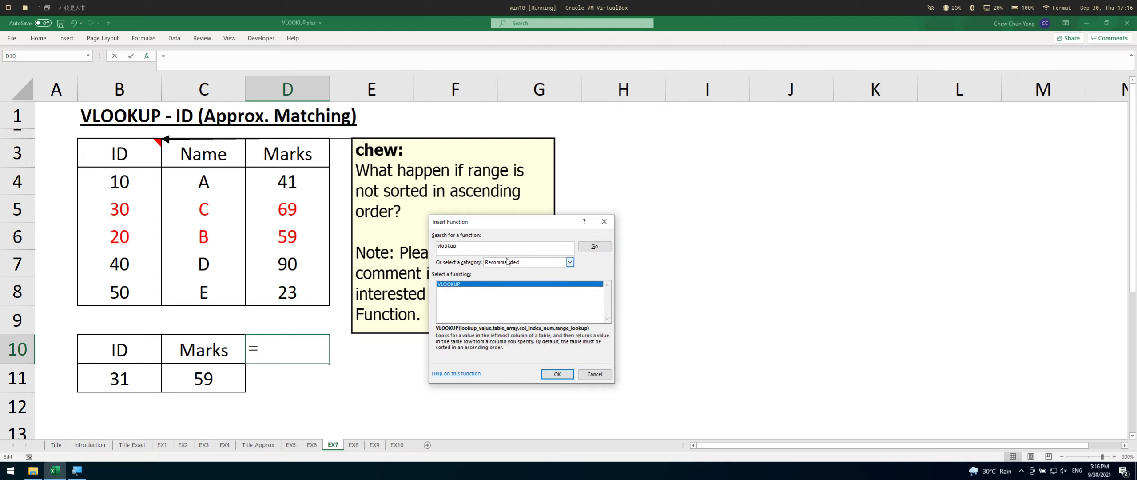
pyautogui.click(460, 375)
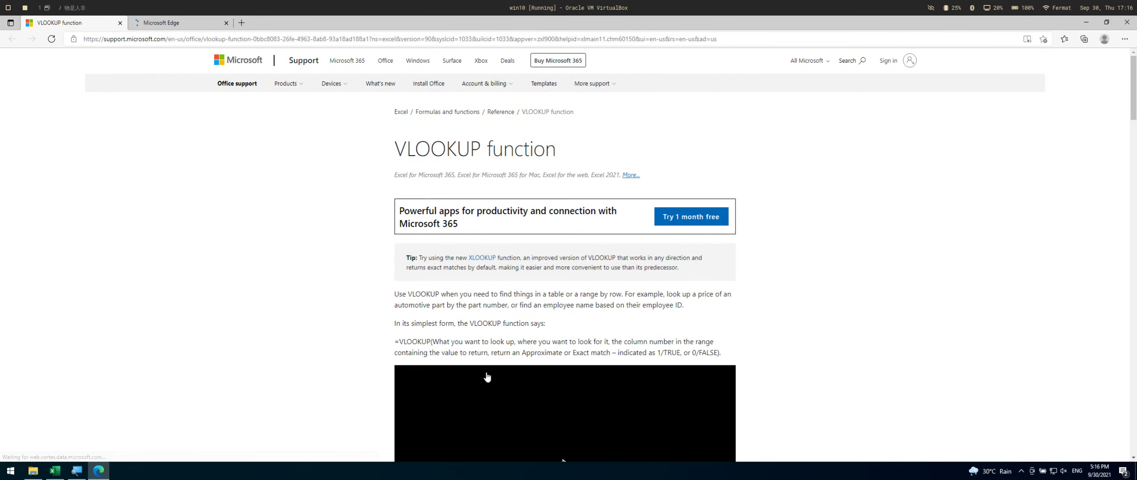
# Show the VLOOKUP article in Immersive Reader and set the text size to Large.
pyautogui.scroll(-10, 487, 376)
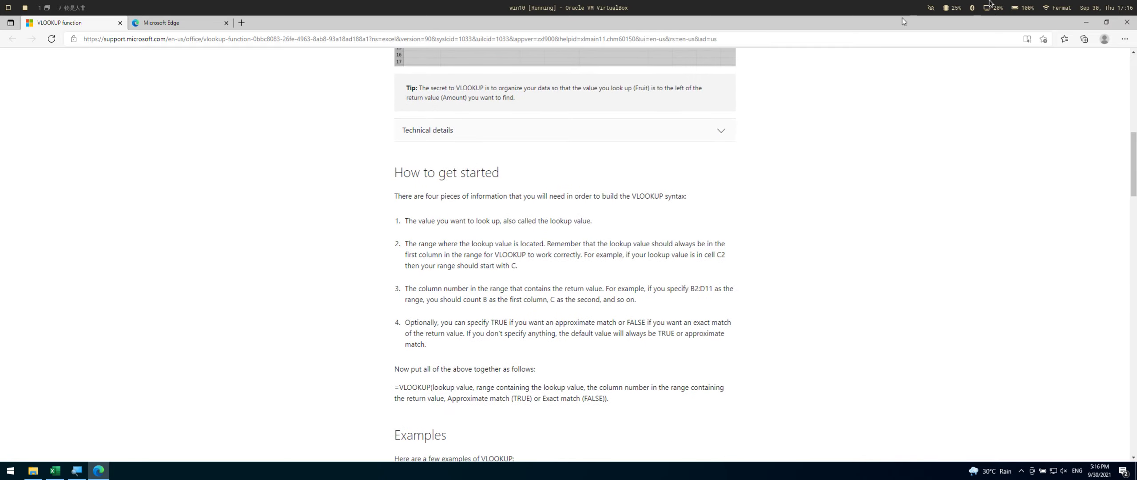
pyautogui.click(1027, 43)
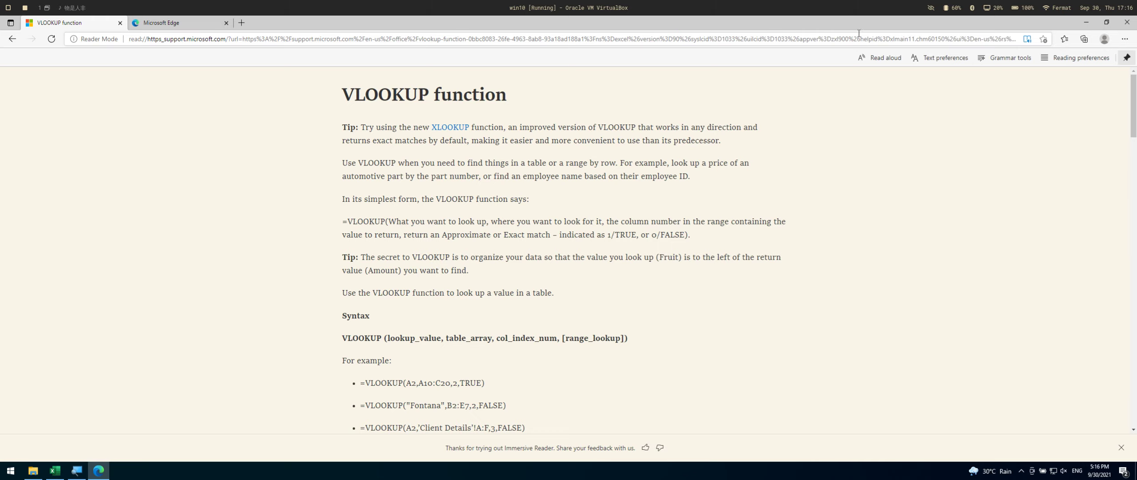
pyautogui.click(947, 60)
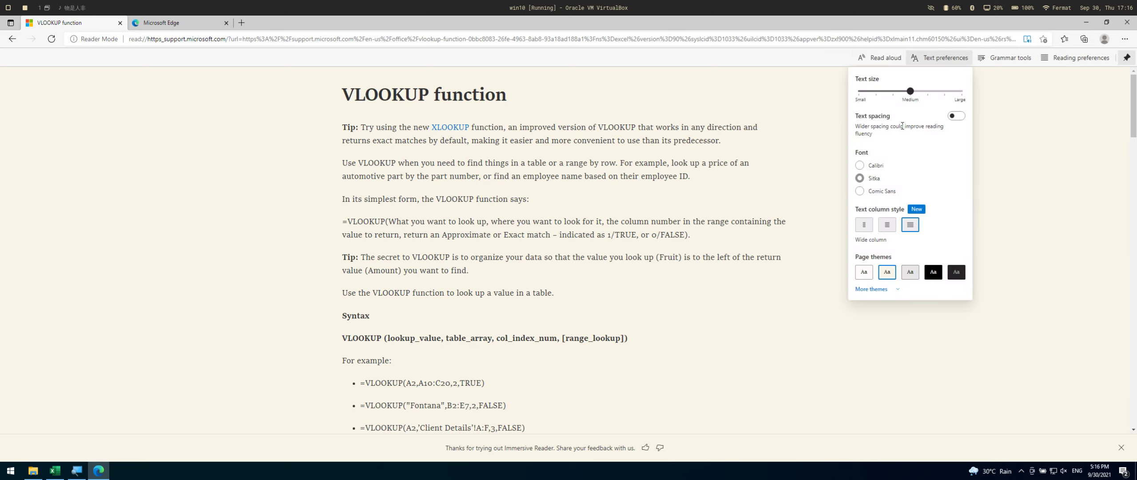
pyautogui.moveTo(910, 91); pyautogui.dragTo(967, 91)
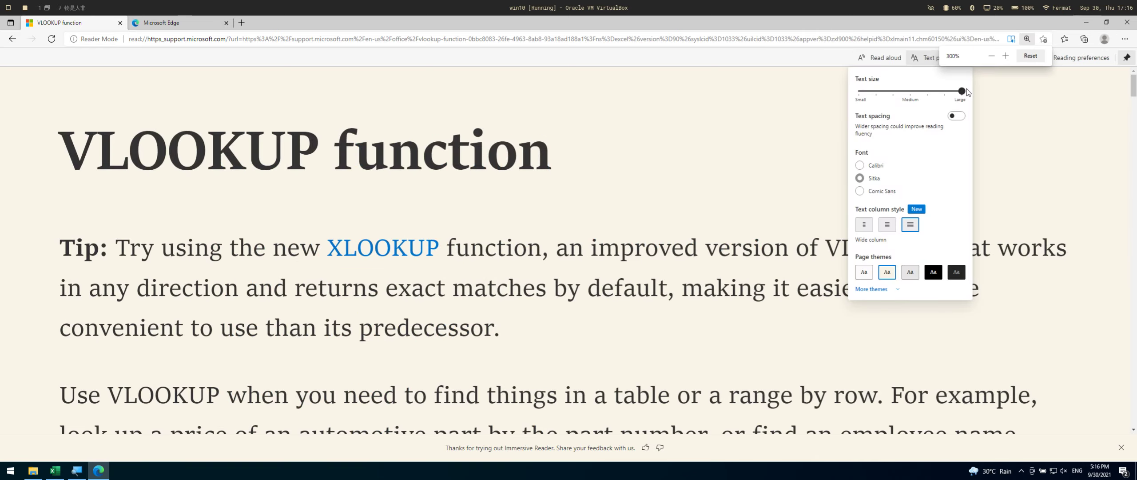
pyautogui.click(801, 142)
# Read the VLOOKUP article's introduction, syntax section and description of the approximate or exact match argument.
pyautogui.scroll(-1, 779, 178)
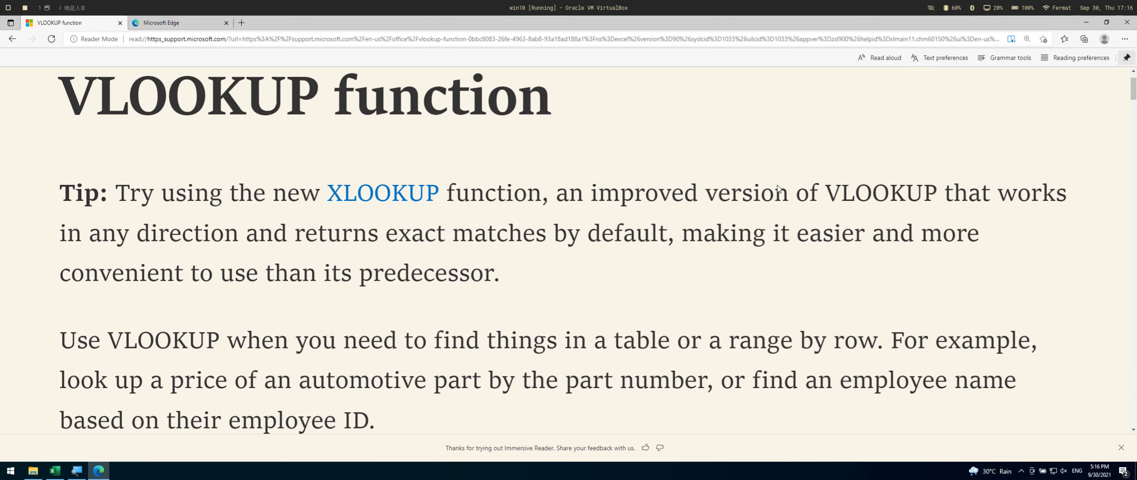
pyautogui.scroll(1, 697, 227)
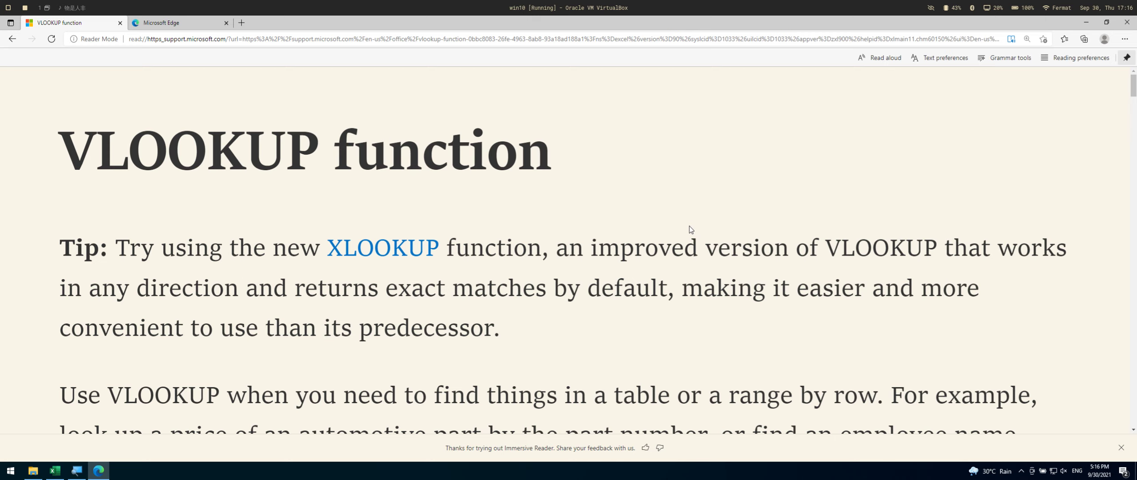
pyautogui.scroll(-1, 686, 216)
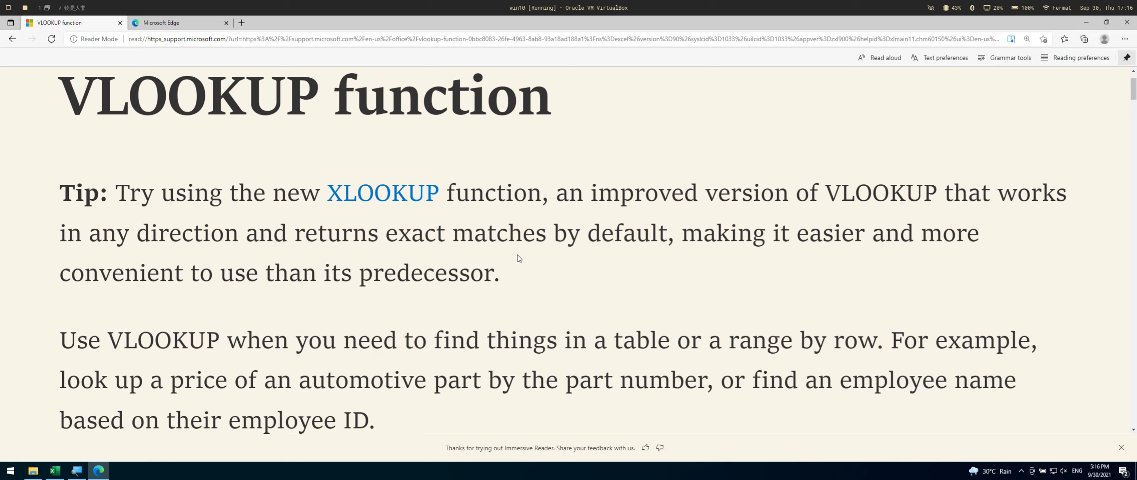
pyautogui.scroll(-10, 519, 266)
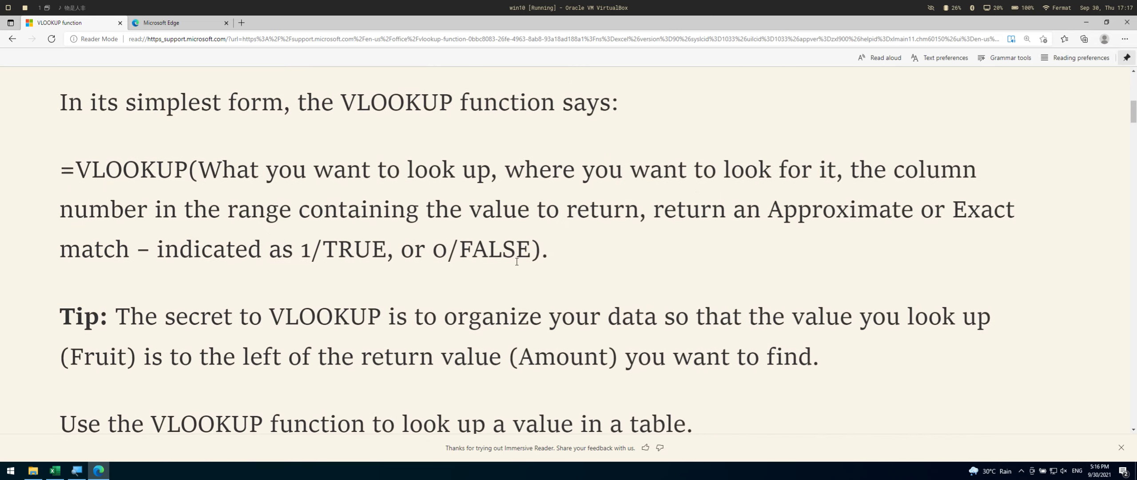
pyautogui.scroll(-3, 517, 261)
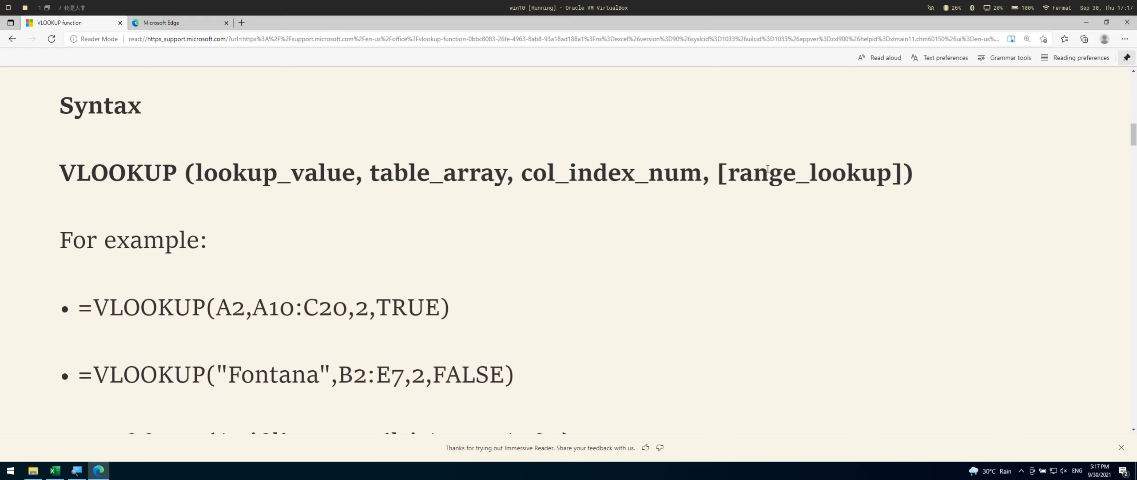
pyautogui.scroll(-15, 780, 180)
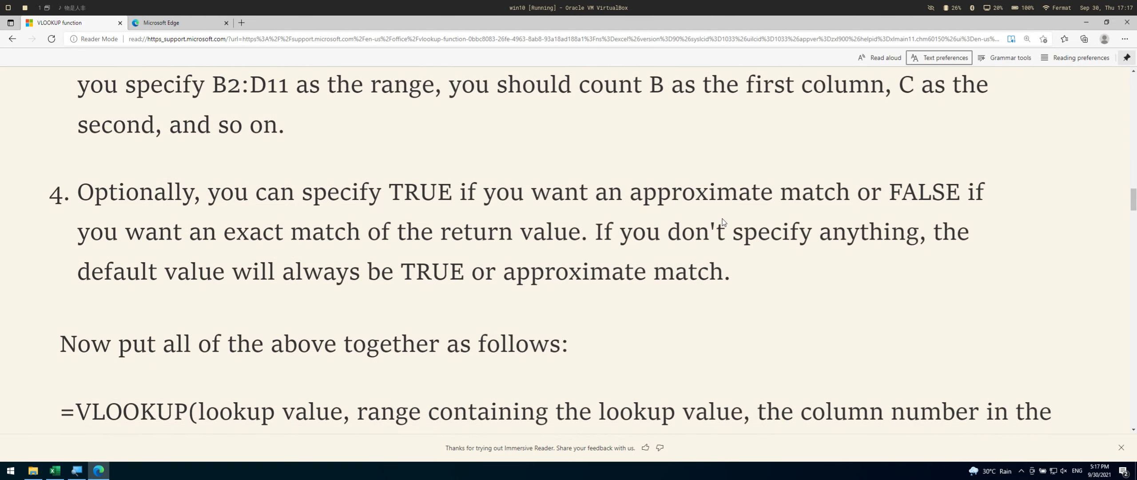
# Search the article for "true" and step through the matches.
pyautogui.hotkey('ctrl', 'f')
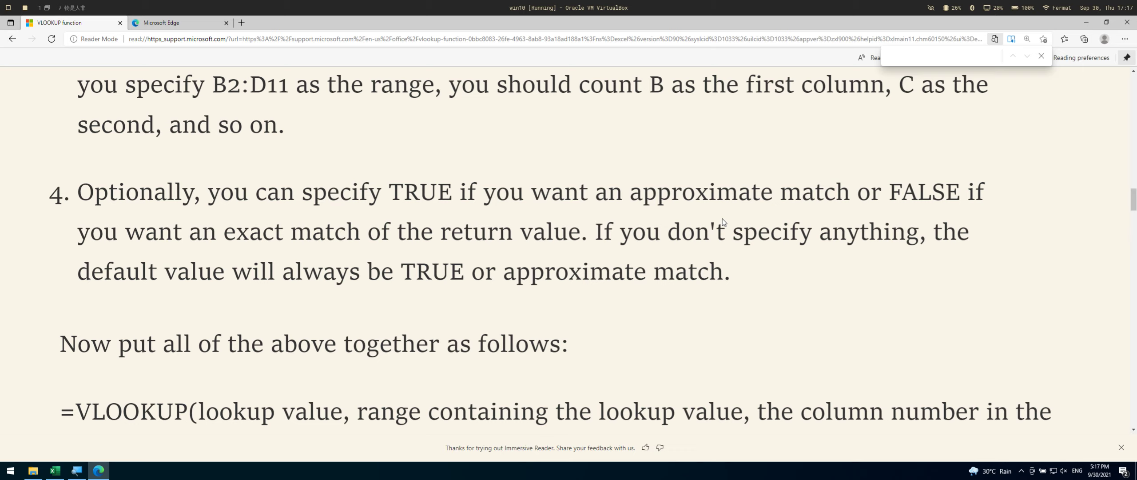
pyautogui.write('true')
pyautogui.press('Return')
pyautogui.press('Return')
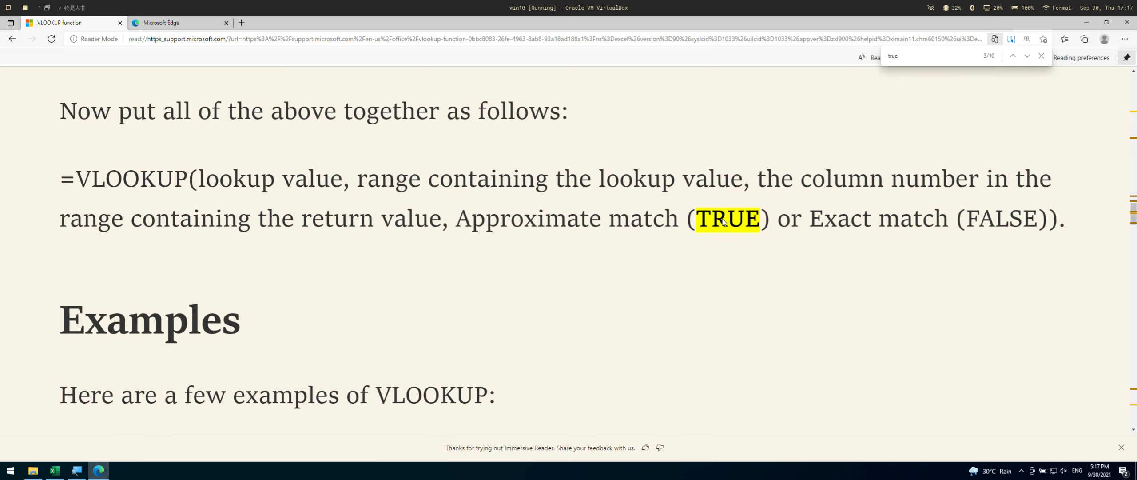
# Search the article for "approx" and go through the passages on approximate matching.
pyautogui.hotkey('ctrl', 'a')
pyautogui.write('approx')
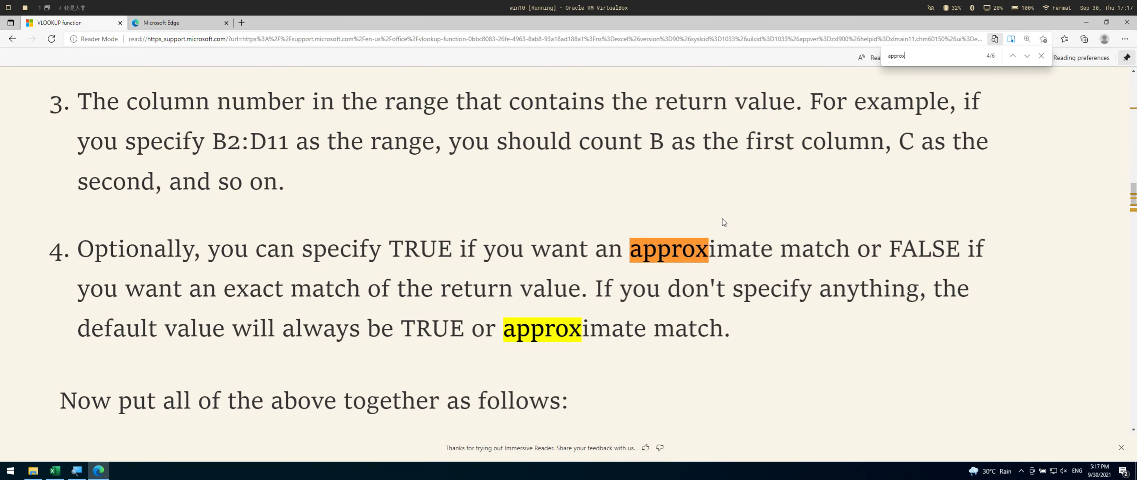
pyautogui.press('Return')
pyautogui.press('Return')
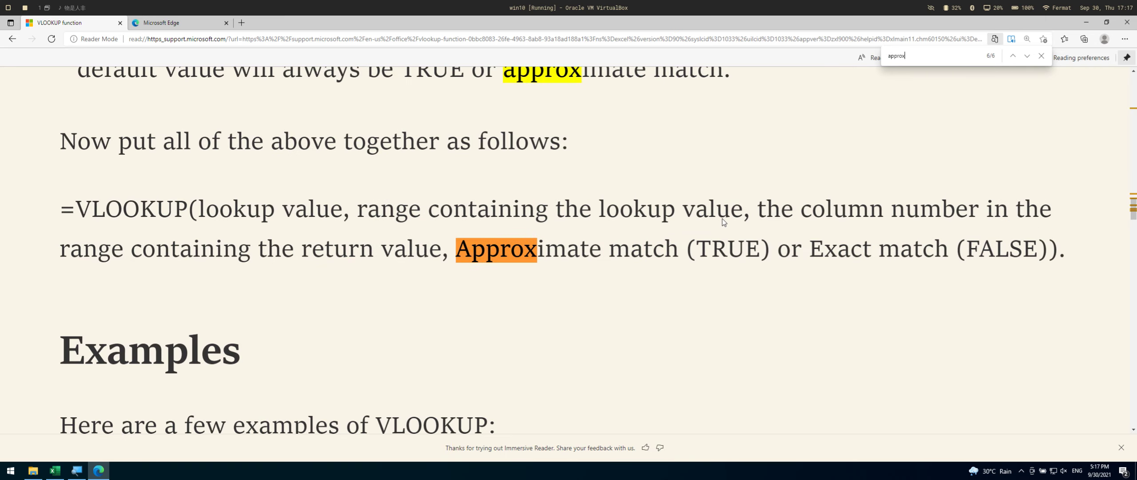
pyautogui.press('Return')
pyautogui.press('Return')
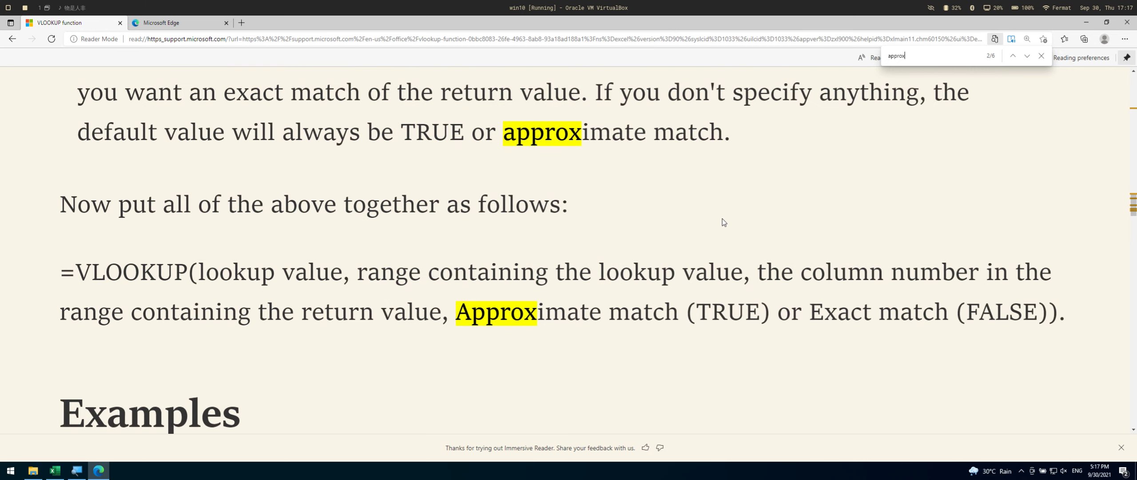
pyautogui.press('Return')
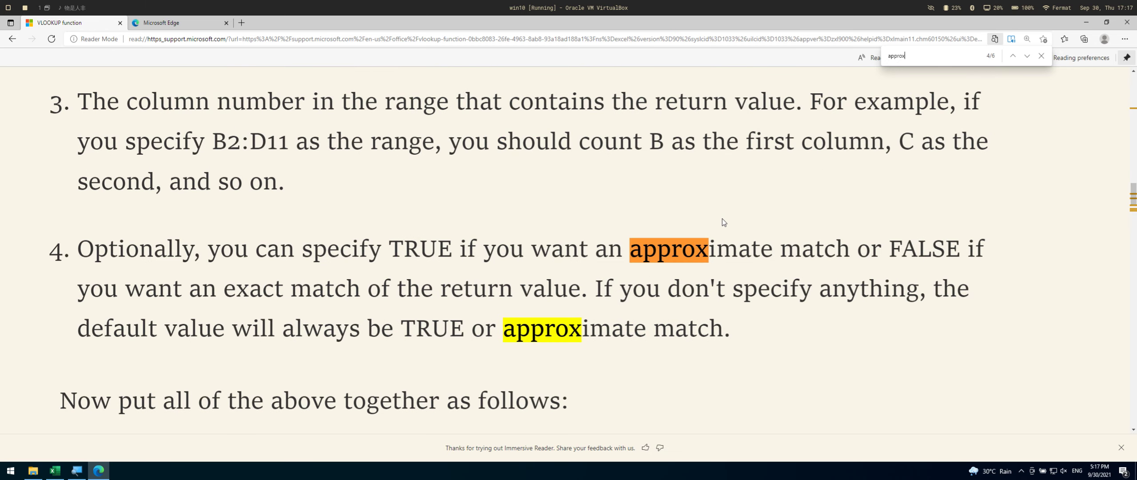
pyautogui.press('Escape')
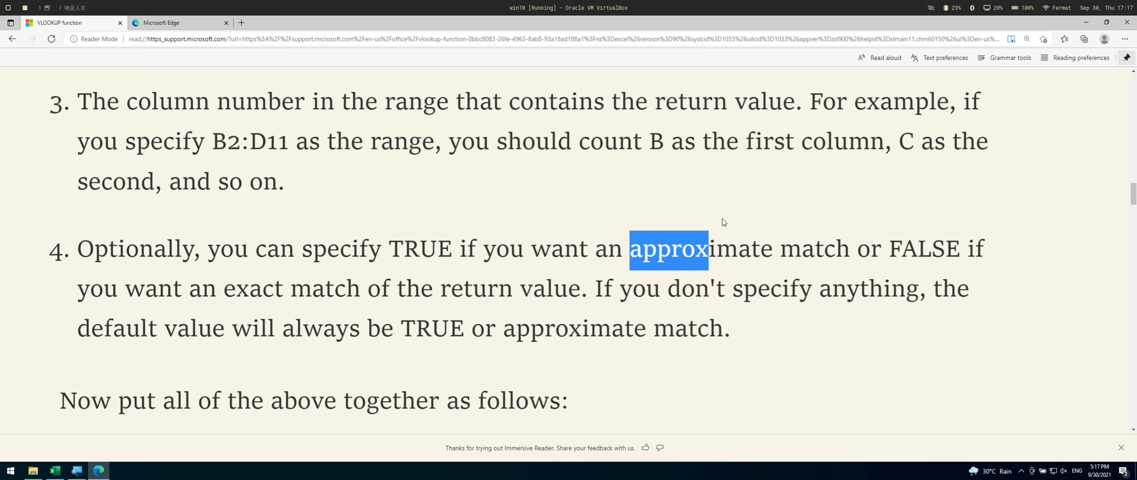
# Search the article for "binary" and "search" to look for an explanation of the lookup method.
pyautogui.hotkey('ctrl', 'f')
pyautogui.write('binary')
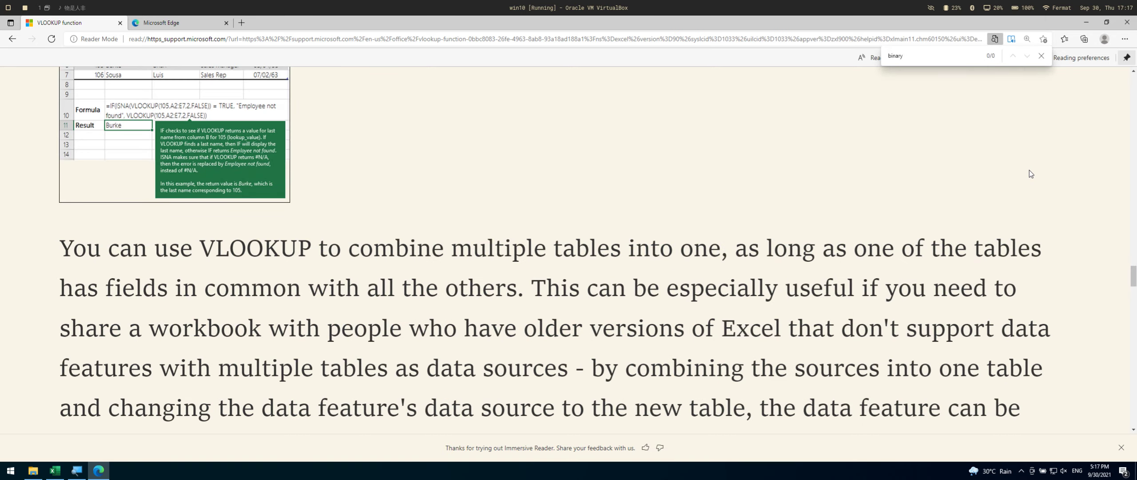
pyautogui.press('Escape')
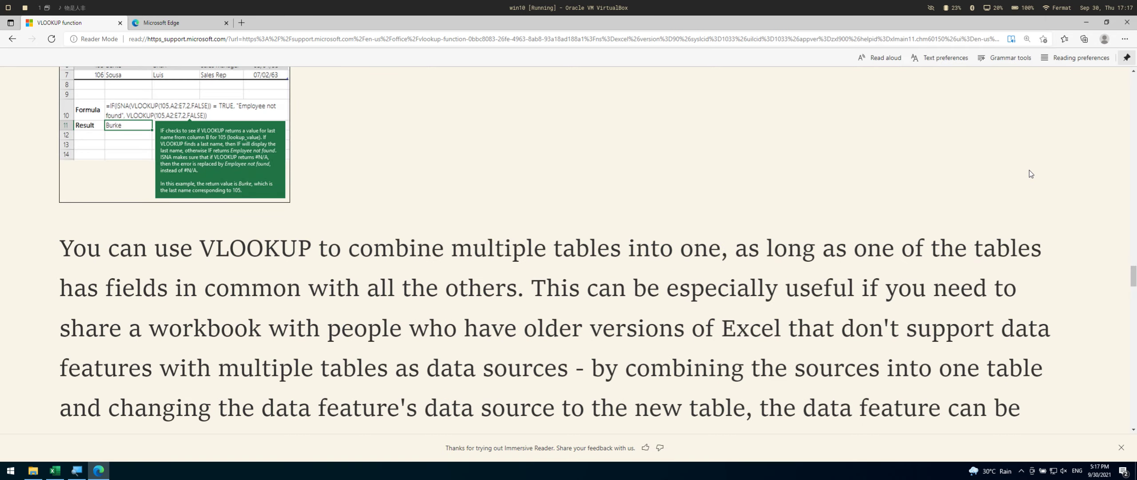
pyautogui.hotkey('ctrl', 'f')
pyautogui.write('search')
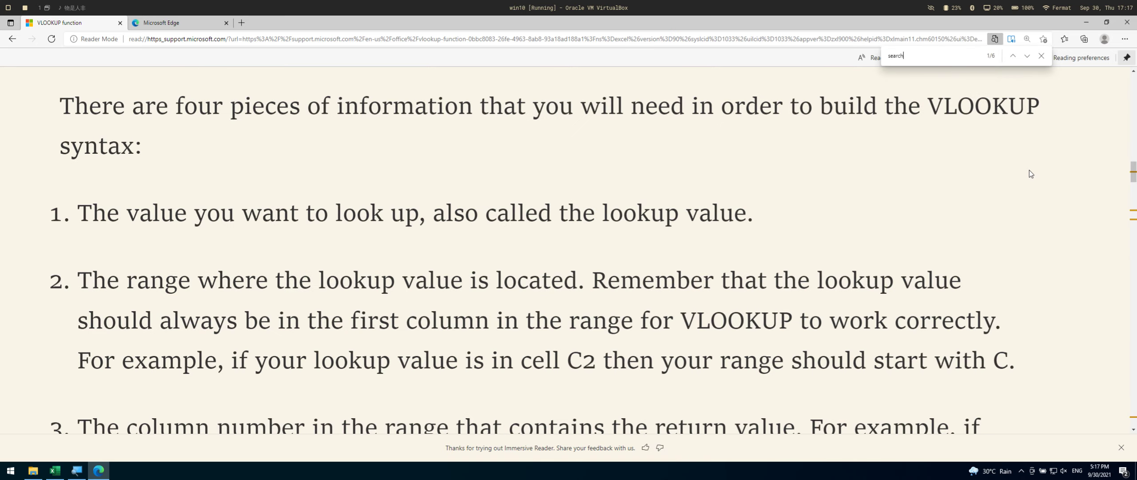
pyautogui.press('Escape')
# Find the article's Problem / What went wrong table, expand it, and read the "Wrong value returned" entry.
pyautogui.scroll(-10, 923, 230)
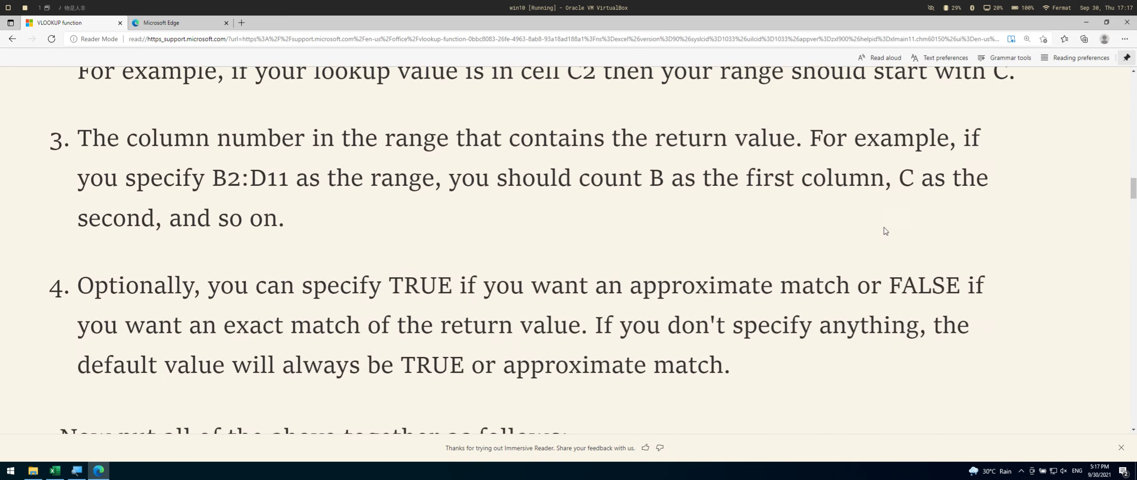
pyautogui.scroll(-5, 883, 242)
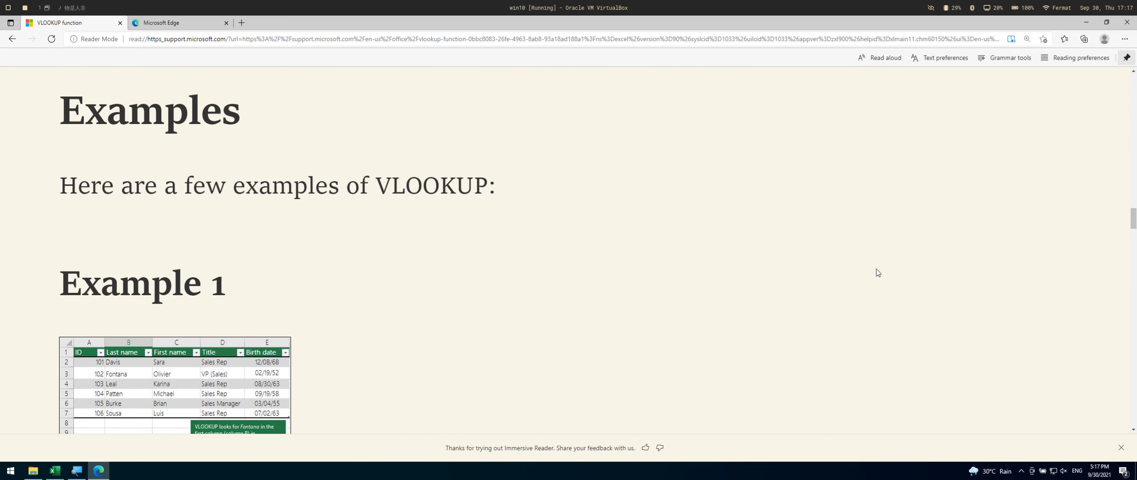
pyautogui.scroll(-15, 877, 272)
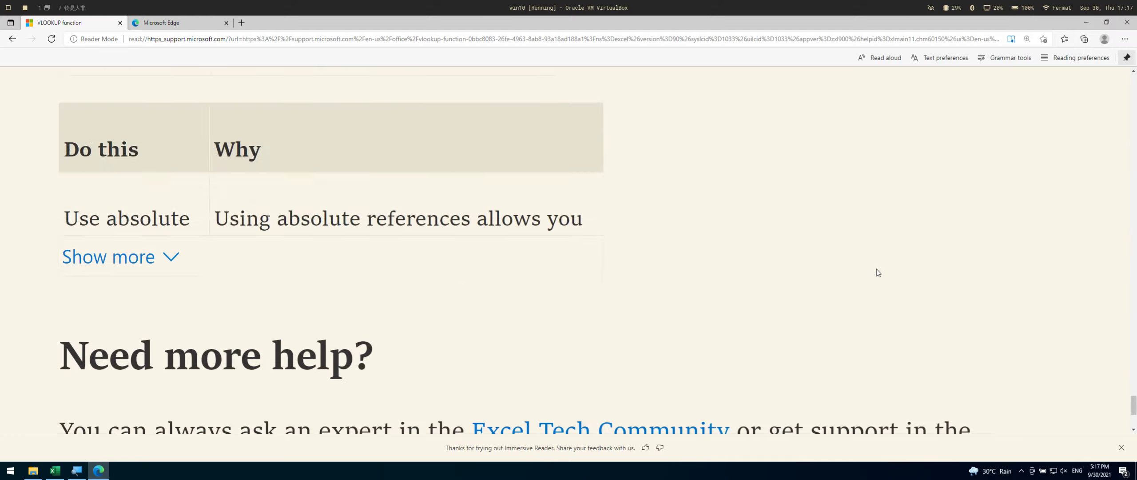
pyautogui.scroll(5, 877, 272)
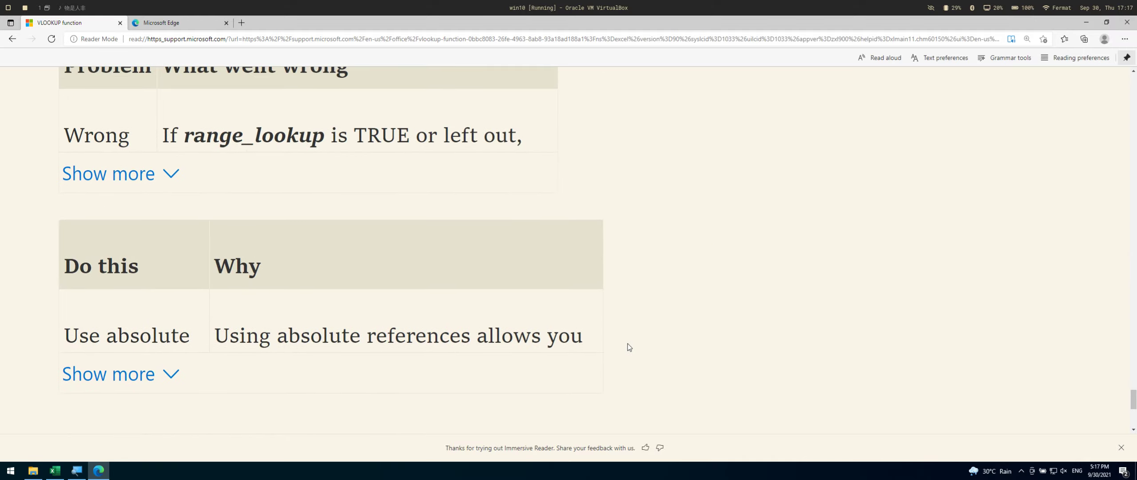
pyautogui.click(163, 181)
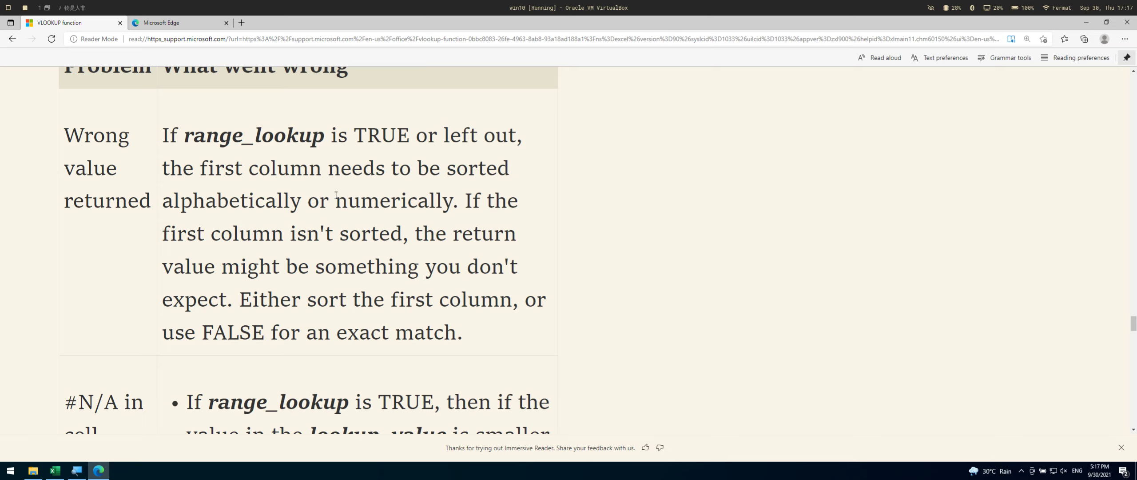
pyautogui.scroll(3, 354, 274)
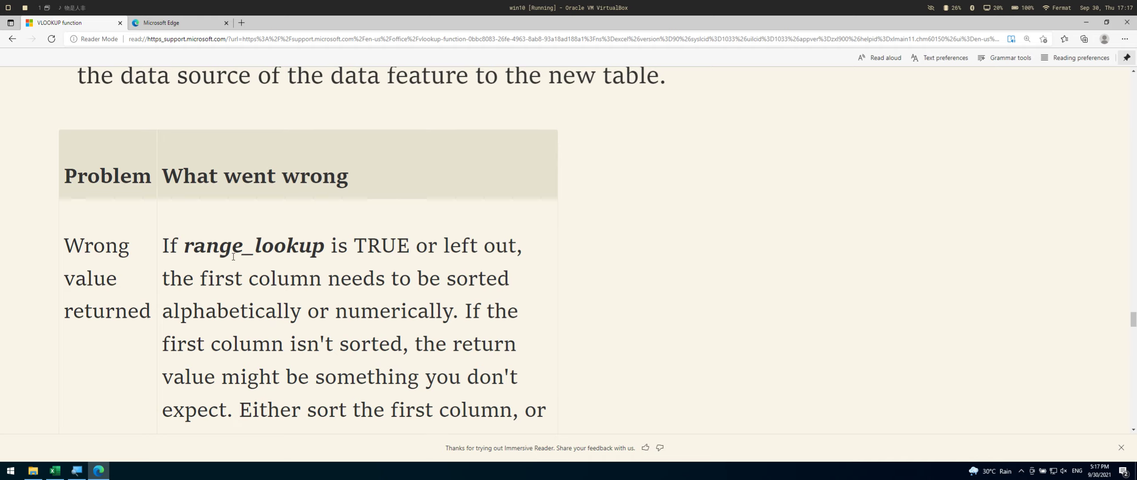
pyautogui.scroll(5, 342, 248)
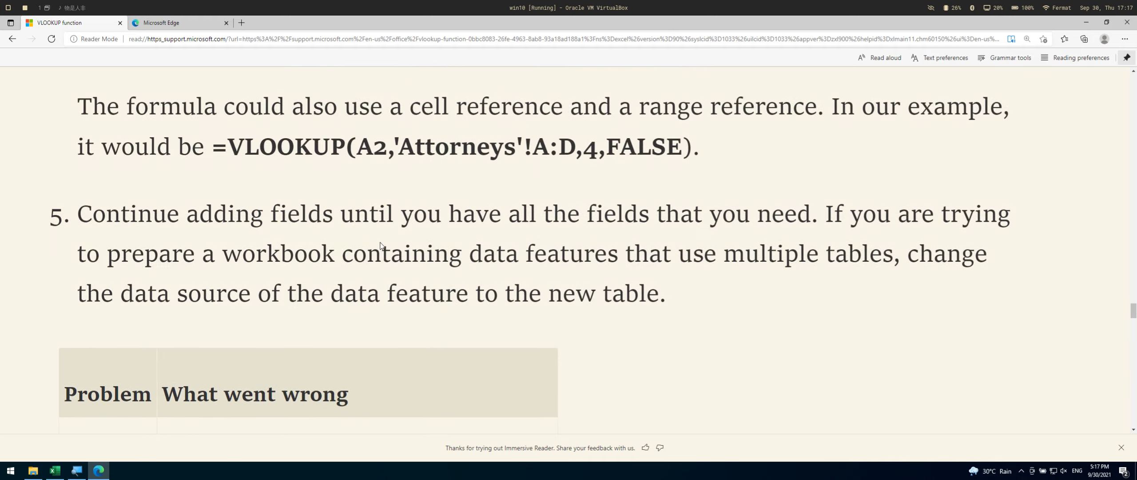
pyautogui.scroll(-5, 361, 244)
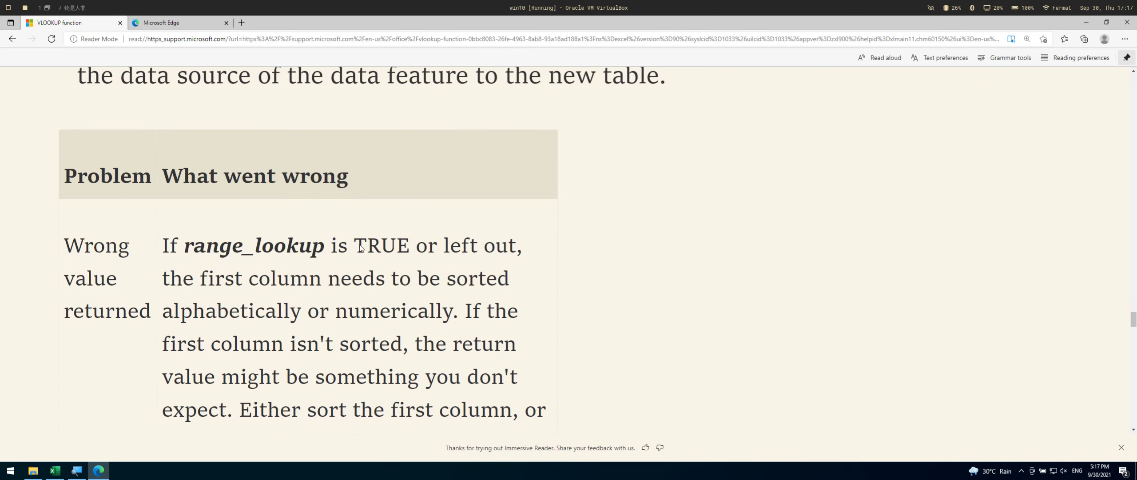
# Read the "Wrong value returned" and "#N/A in cell" entries of the article's Problem / What went wrong table.
pyautogui.scroll(-3, 321, 259)
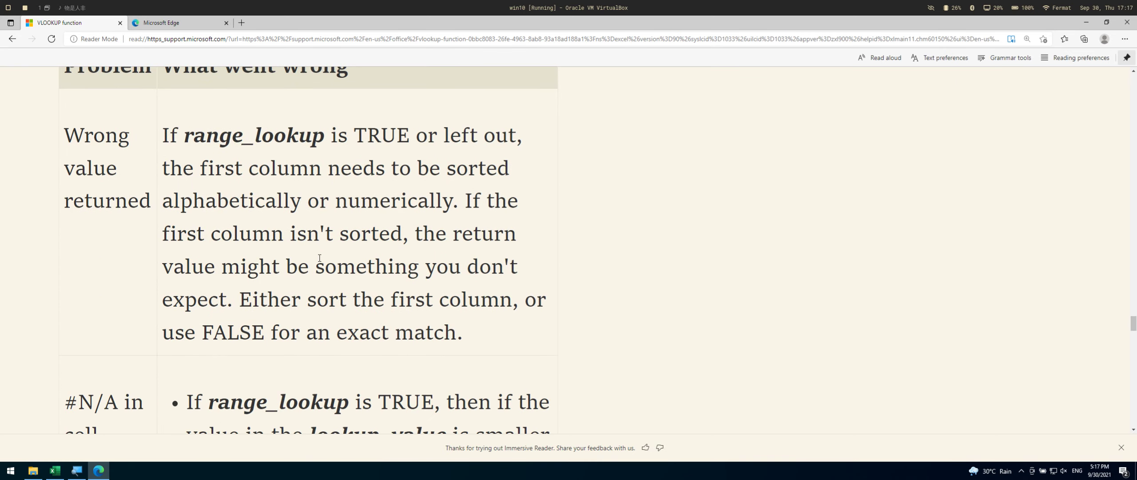
pyautogui.scroll(-1, 319, 257)
pyautogui.scroll(1, 275, 234)
pyautogui.press('alt')
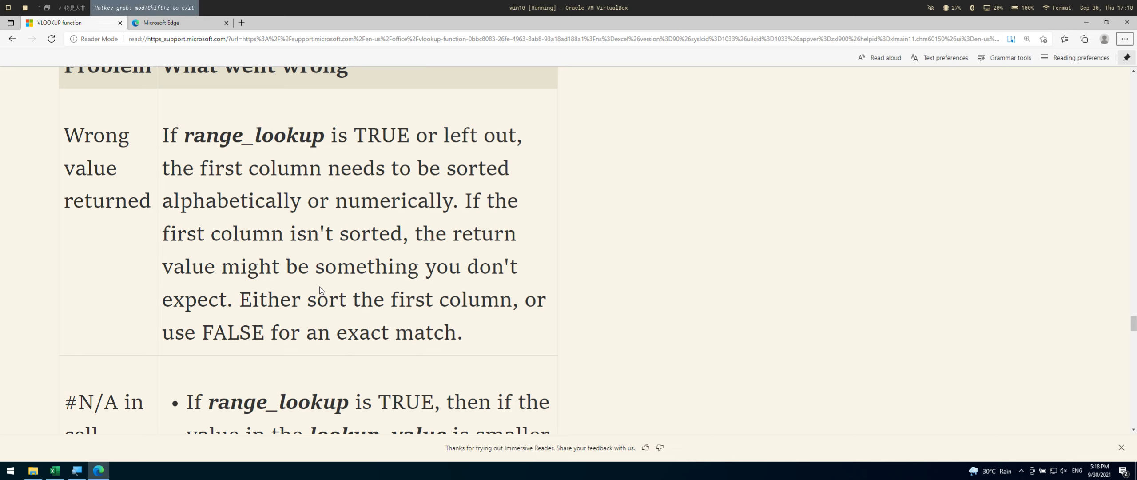
pyautogui.hotkey('alt', 'Tab')
pyautogui.press('Escape')
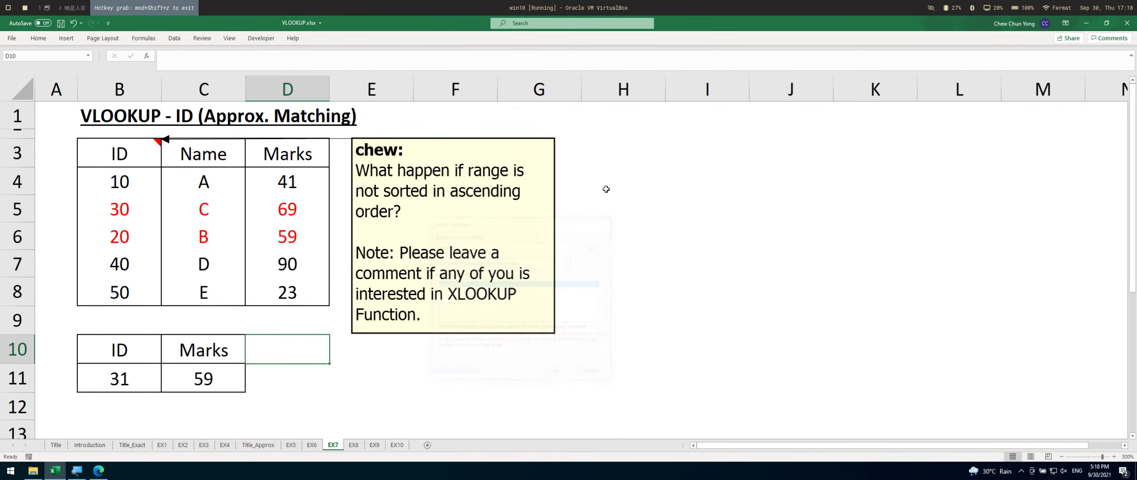
pyautogui.hotkey('alt', 'Tab')
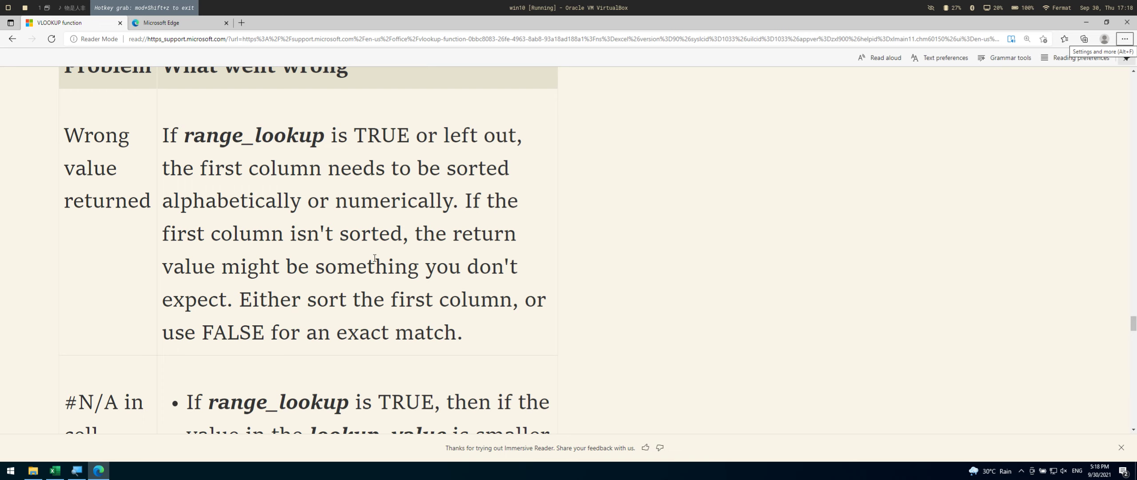
pyautogui.scroll(-2, 379, 258)
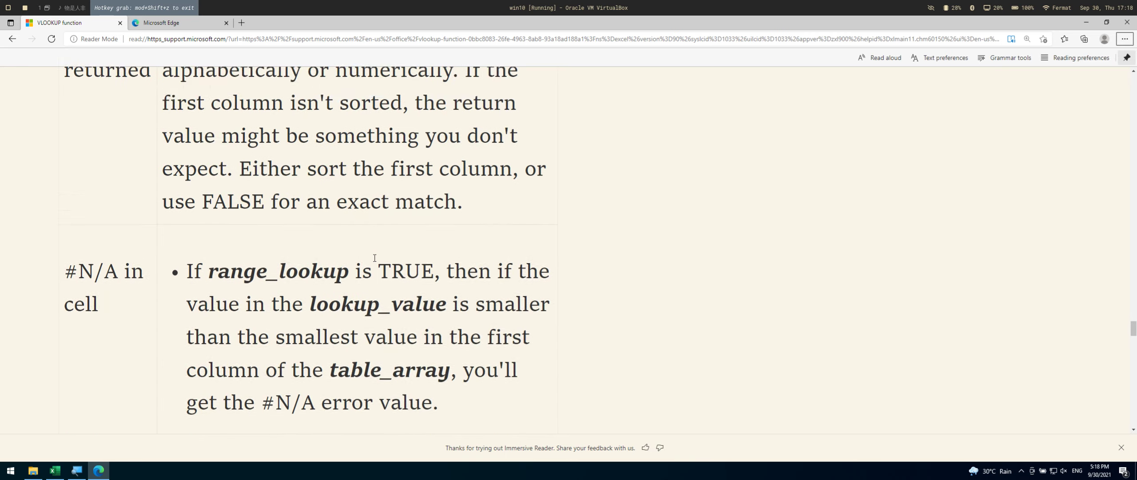
# Search the article for "default" and highlight the passage naming TRUE or approximate match as the default.
pyautogui.scroll(6, 375, 257)
pyautogui.hotkey('ctrl', 'f')
pyautogui.write('default')
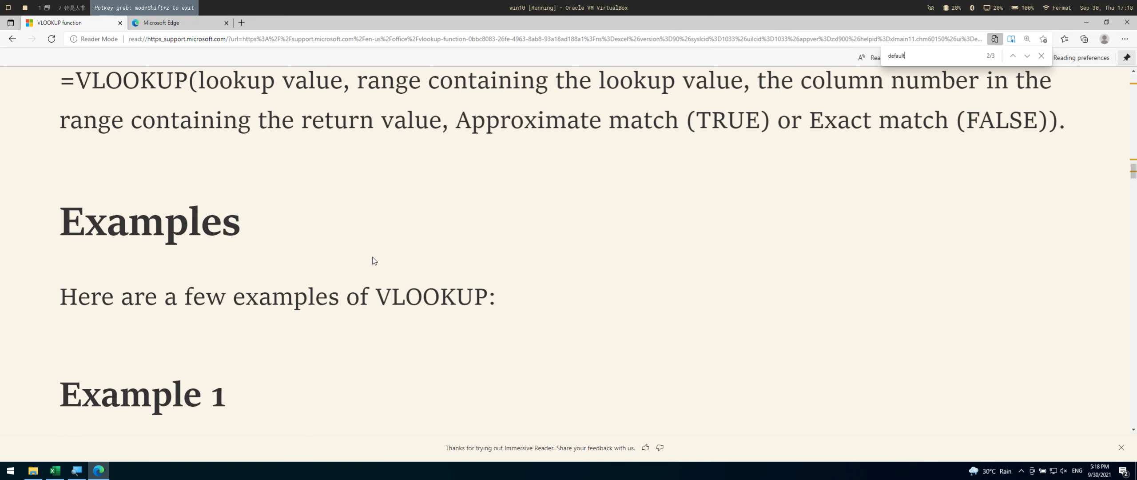
pyautogui.press('Return')
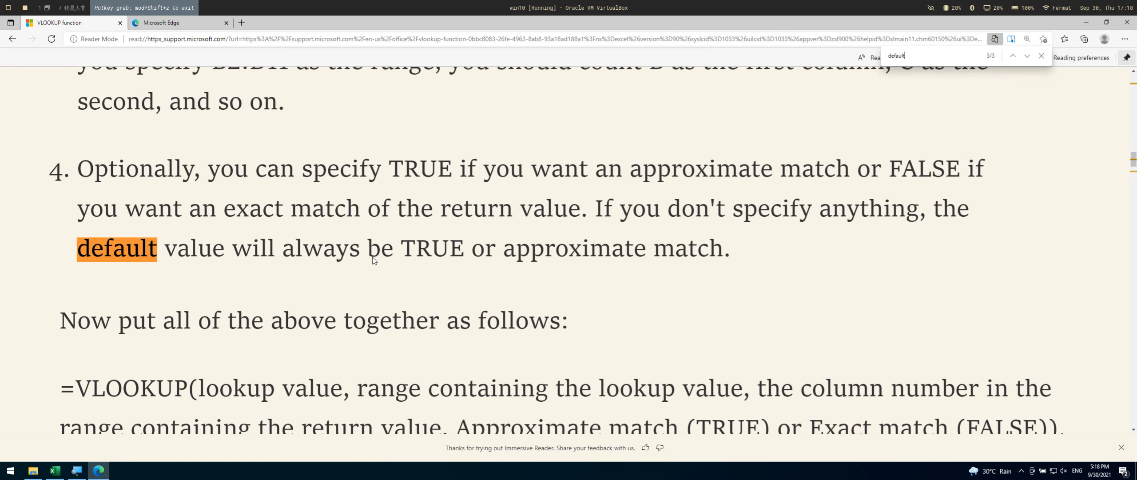
pyautogui.moveTo(404, 240); pyautogui.dragTo(699, 255)
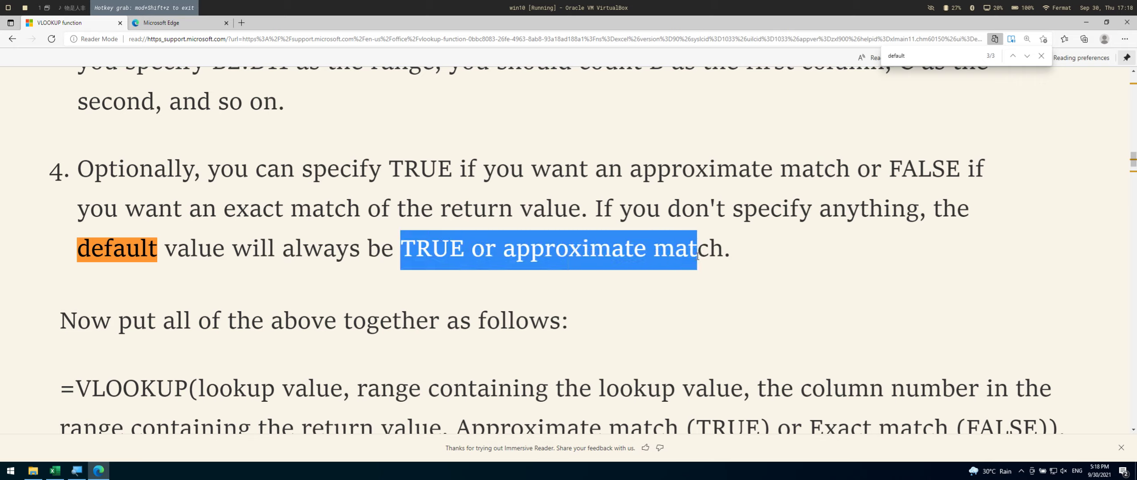
pyautogui.click(710, 271)
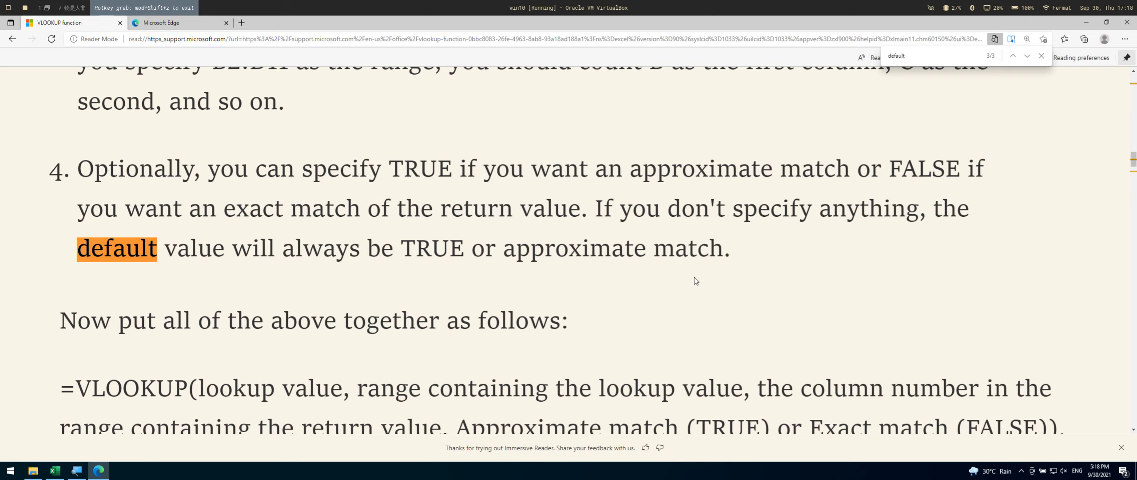
# Switch to Excel and remove the TRUE argument from the formula in C11, leaving =VLOOKUP(B11,B3:D8,3,).
pyautogui.hotkey('alt', 'Tab')
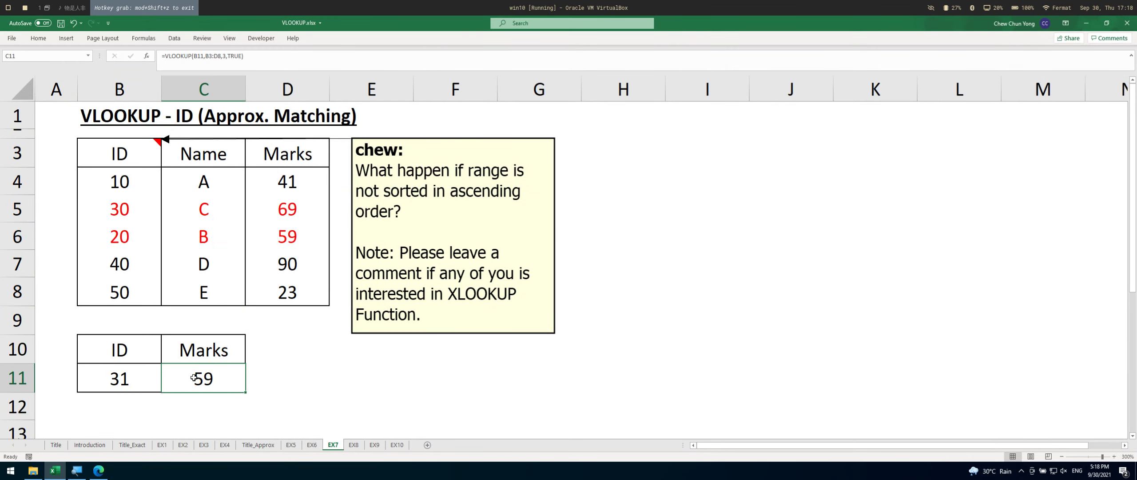
pyautogui.doubleClick(193, 377)
pyautogui.press('End')
pyautogui.press('Left')
pyautogui.hotkey('ctrl', 'shift', 'Left')
pyautogui.press('BackSpace')
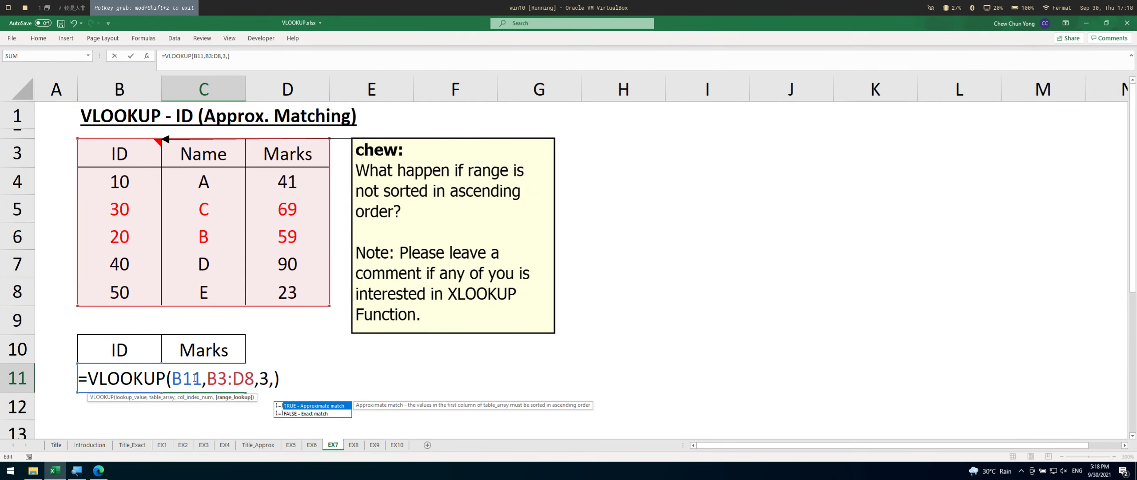
pyautogui.press('Tab')
pyautogui.press('BackSpace')
pyautogui.press('BackSpace')
pyautogui.press('BackSpace')
pyautogui.press('BackSpace')
pyautogui.press('Return')
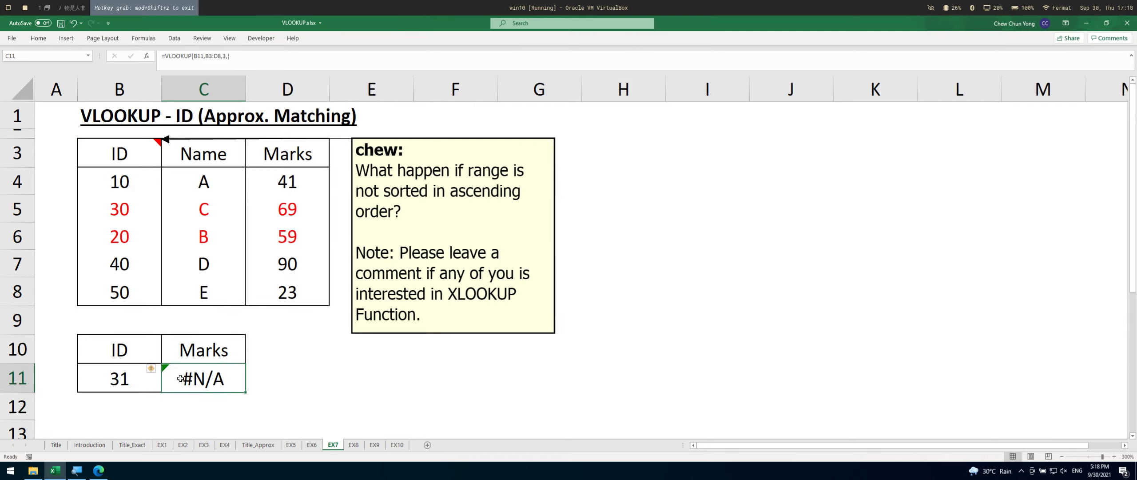
# Set the lookup ID in B11 to 30.
pyautogui.click(144, 379)
pyautogui.doubleClick(140, 380)
pyautogui.press('BackSpace')
pyautogui.write('0')
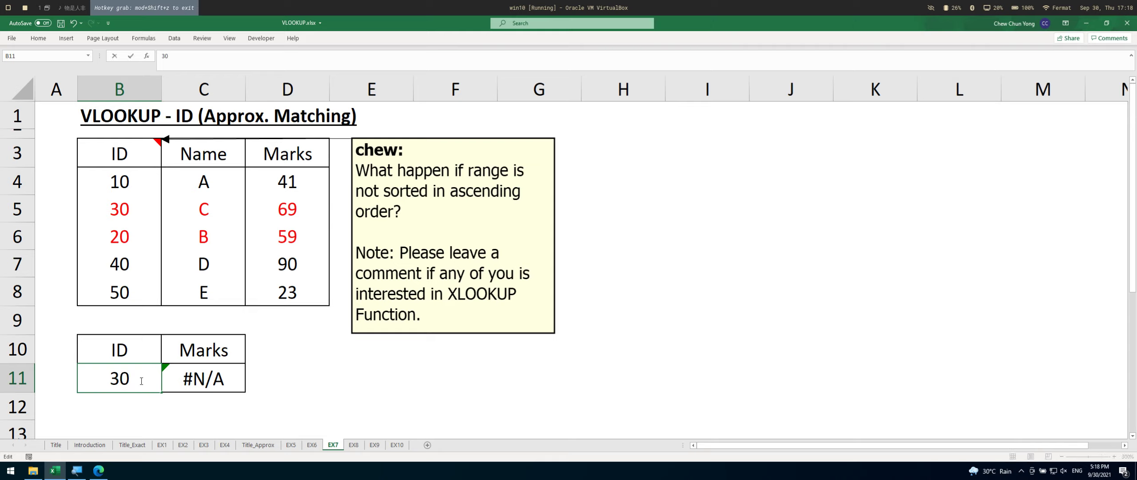
pyautogui.press('Return')
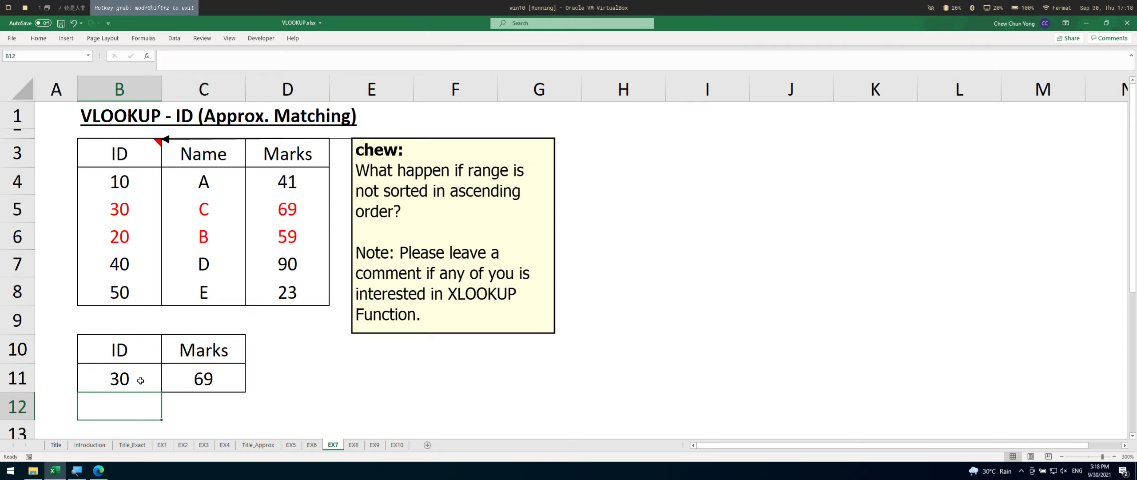
# Remove the trailing comma from the C11 formula so it reads =VLOOKUP(B11,B3:D8,3).
pyautogui.press('Up')
pyautogui.press('Right')
pyautogui.press('F2')
pyautogui.press('Left')
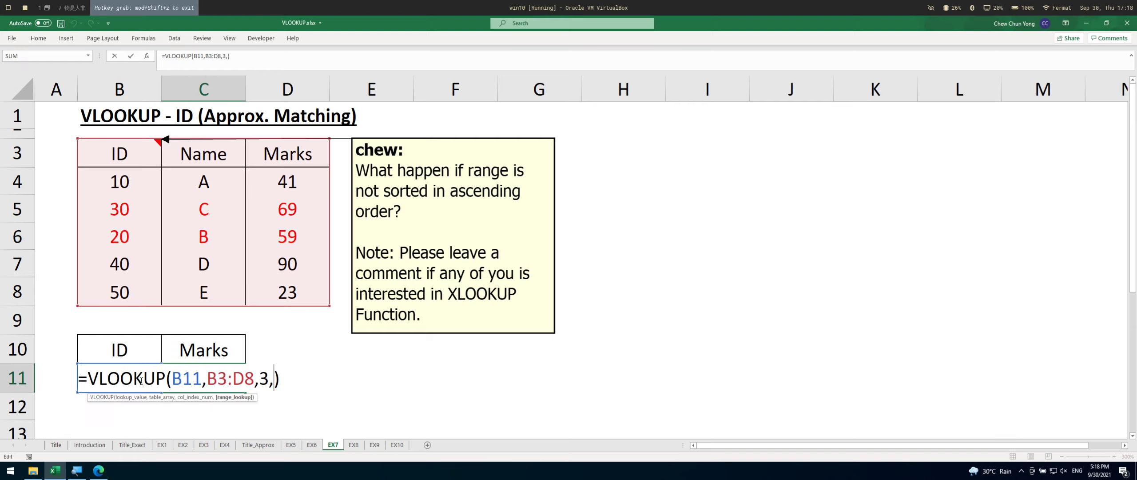
pyautogui.press('Escape')
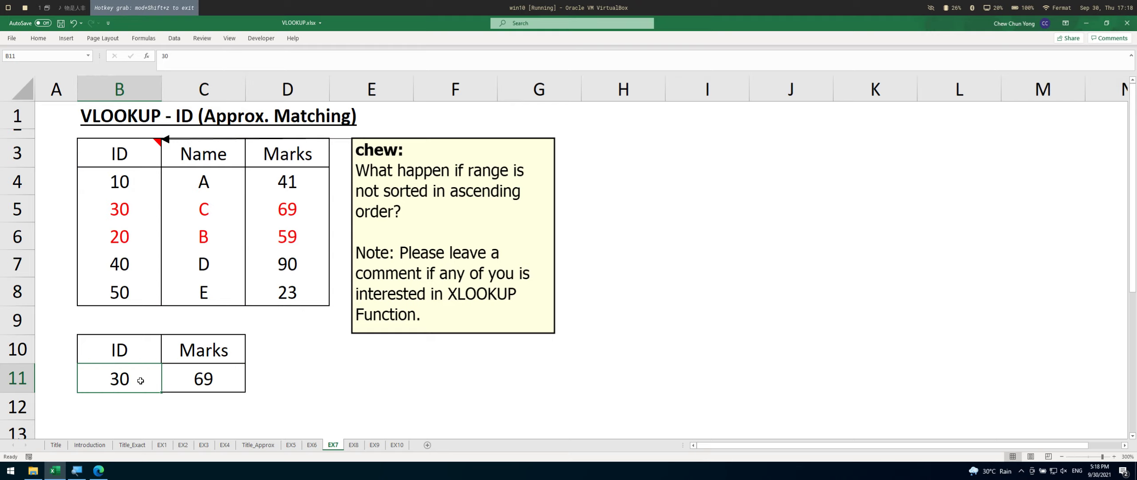
pyautogui.press('F2')
pyautogui.press('Left')
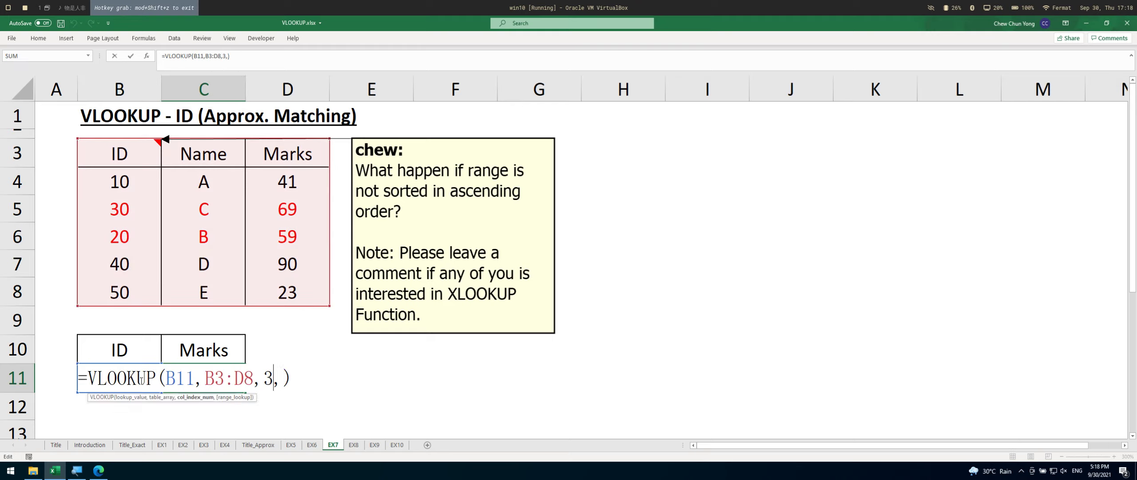
pyautogui.press('BackSpace')
pyautogui.press('Return')
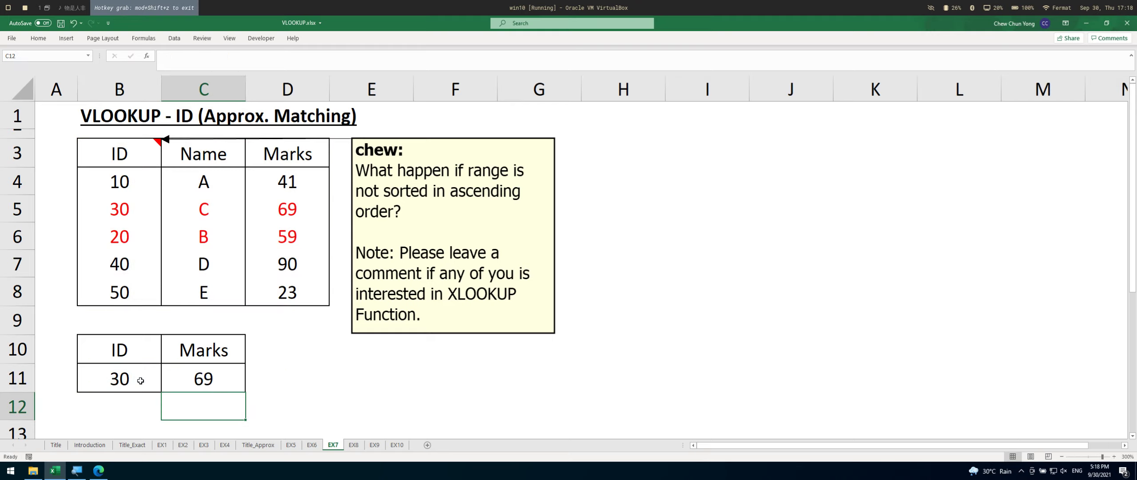
# Set the lookup ID in B11 to 31.
pyautogui.click(140, 380)
pyautogui.write('31')
pyautogui.press('Return')
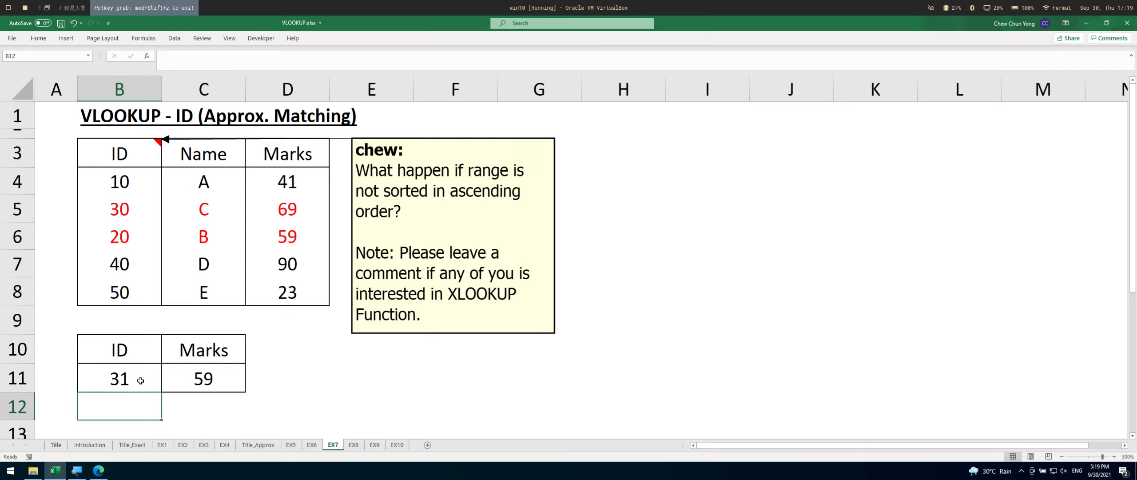
# Enter FALSE in B13 and TRUE in B14 below the lookup table.
pyautogui.scroll(-1, 152, 338)
pyautogui.click(180, 367)
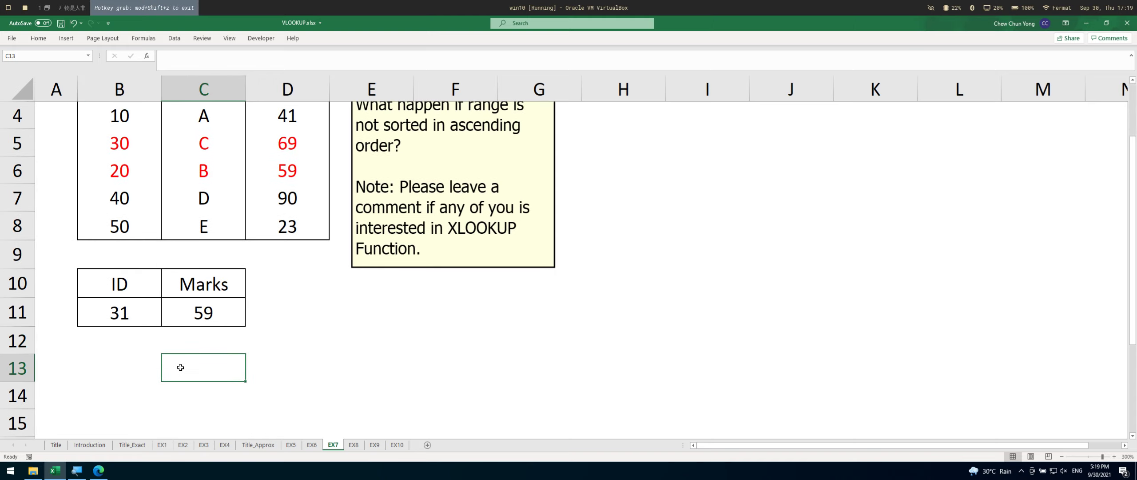
pyautogui.scroll(-1, 180, 367)
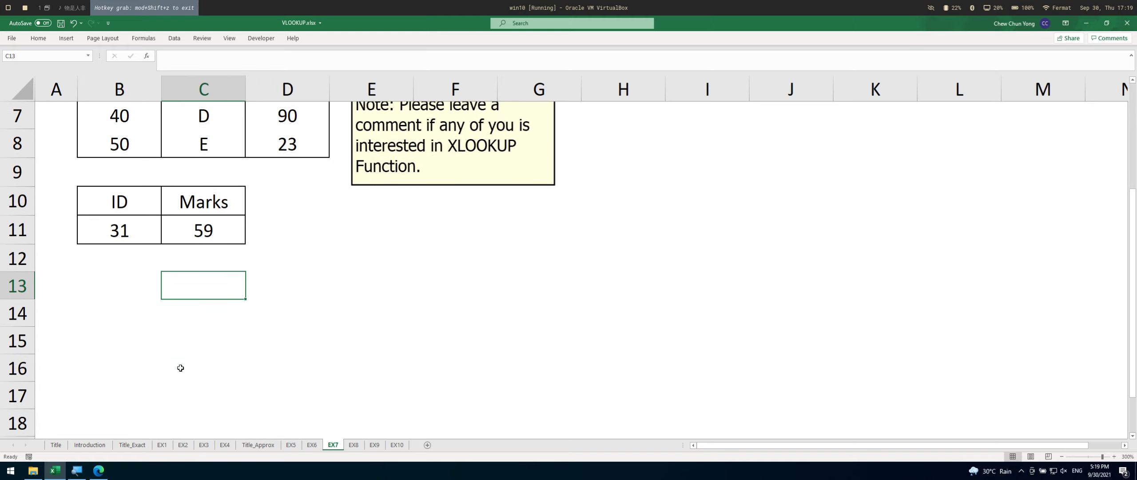
pyautogui.press('Left')
pyautogui.write('FALSE')
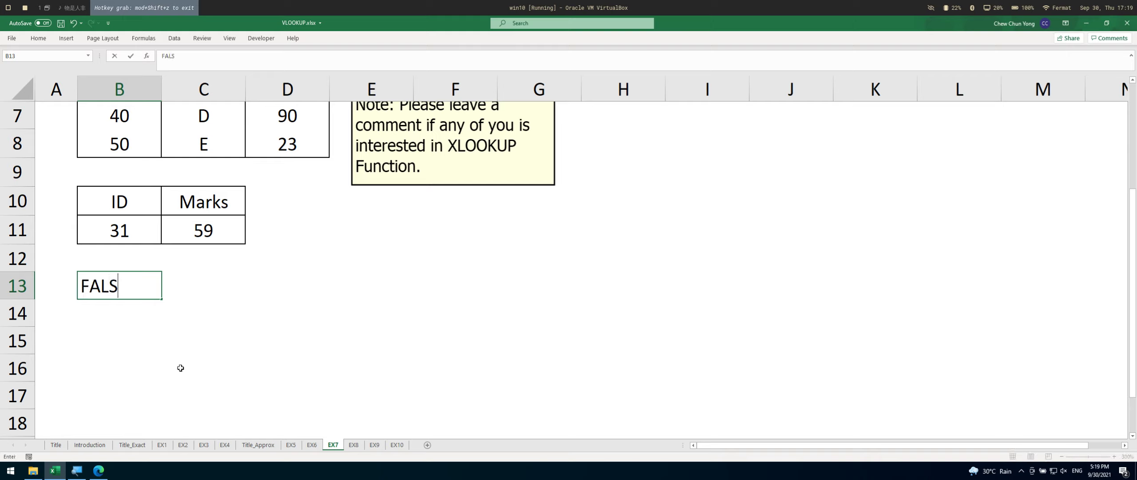
pyautogui.press('Return')
pyautogui.write('TRUE')
pyautogui.press('Tab')
pyautogui.press('Up')
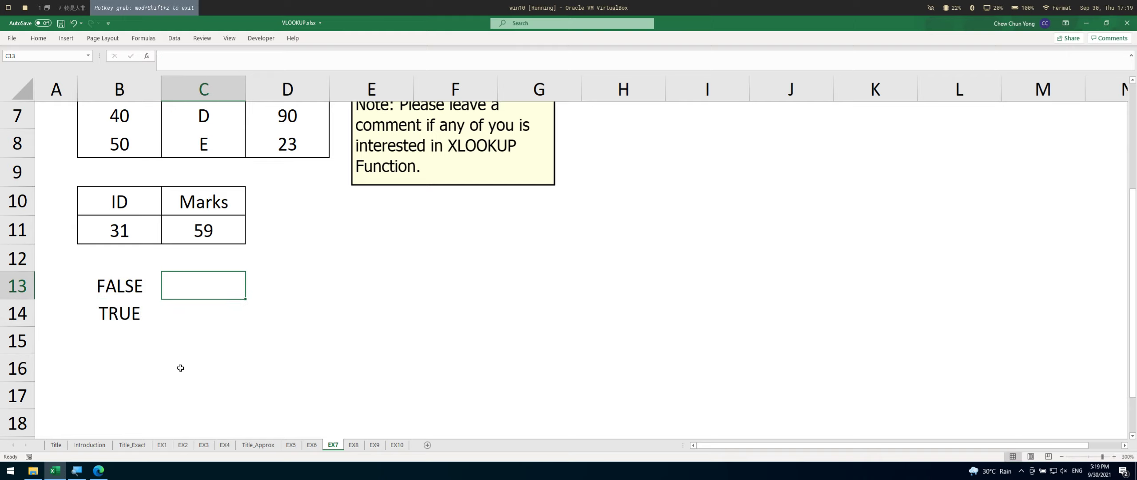
# Enter "Exact Matching" in C13 beside FALSE and "Approx. Matching" in C14 beside TRUE.
pyautogui.write('Ea')
pyautogui.press('BackSpace')
pyautogui.write('ca')
pyautogui.press('BackSpace')
pyautogui.press('BackSpace')
pyautogui.write('xact')
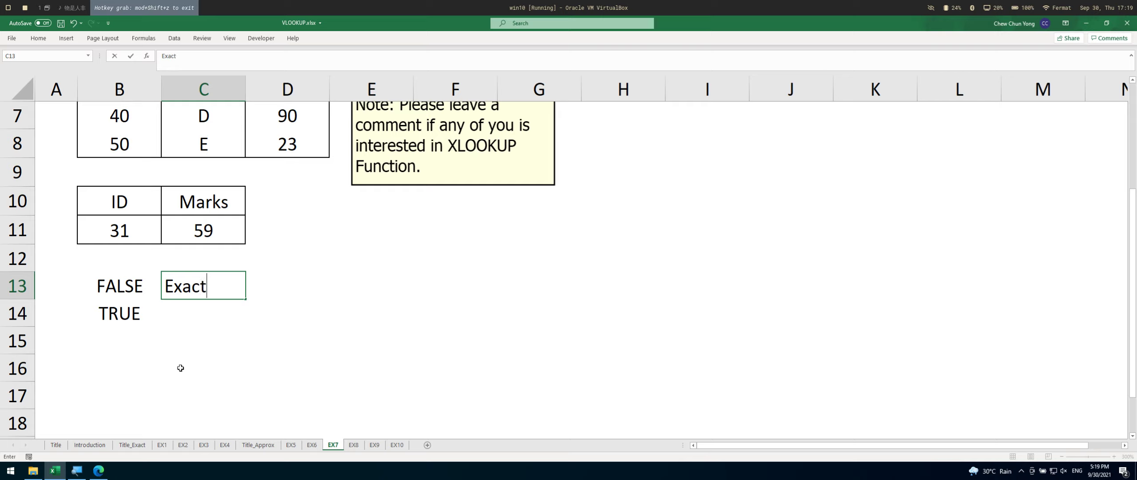
pyautogui.write(' Matching')
pyautogui.press('Return')
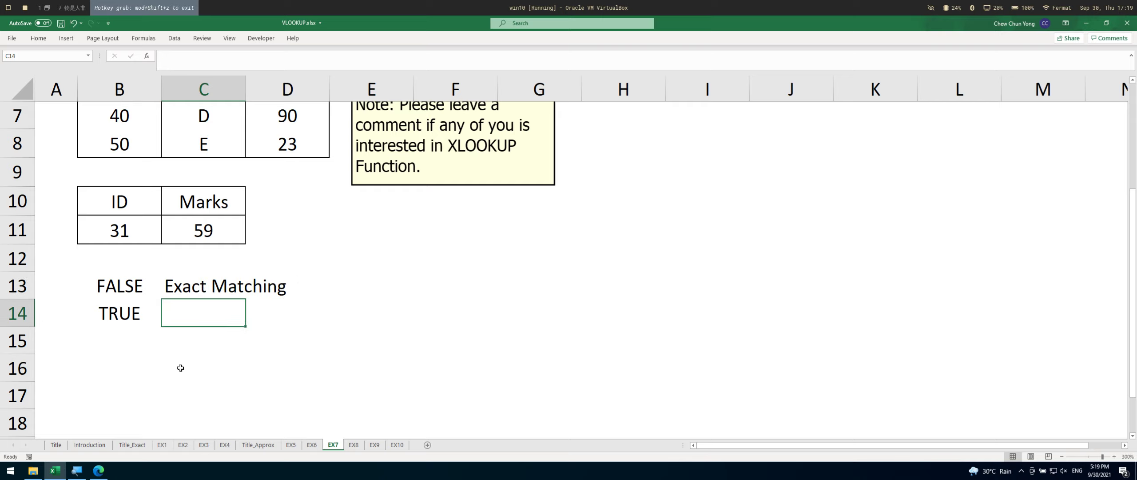
pyautogui.write('Appr')
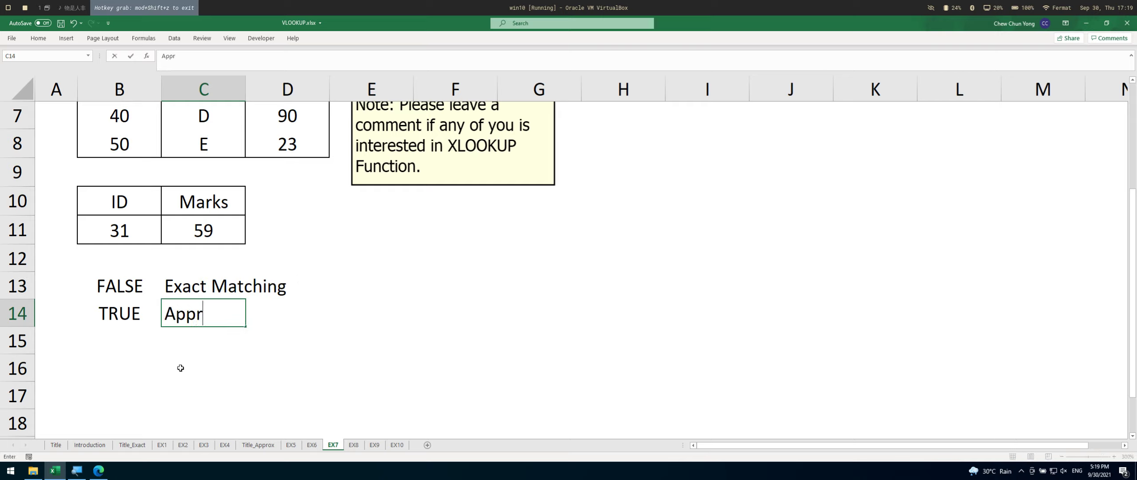
pyautogui.write('ox. Match')
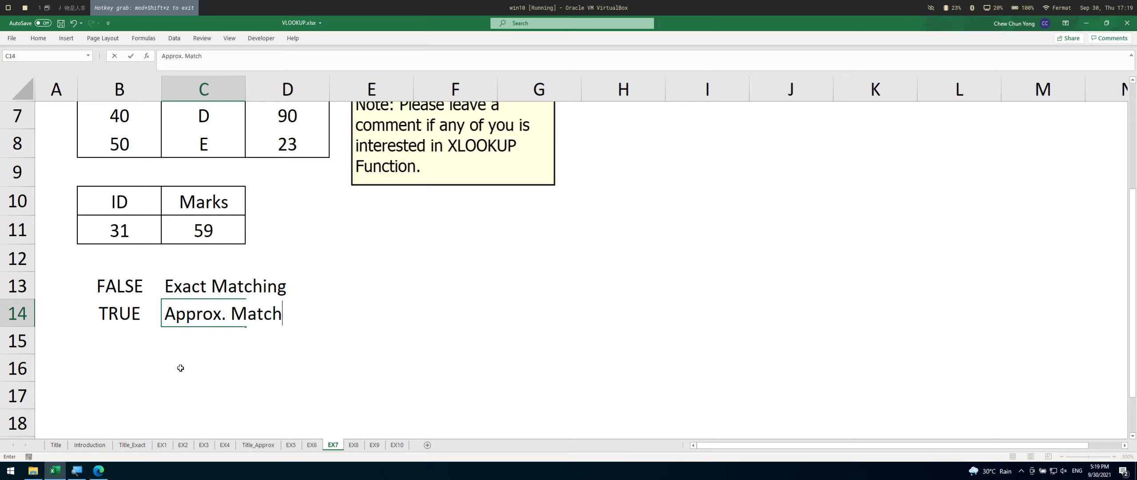
pyautogui.write('ing')
pyautogui.press('Return')
# Enter the note "<-- Default" in E14 to mark approximate matching as the default.
pyautogui.press('Up')
pyautogui.press('Right')
pyautogui.press('Right')
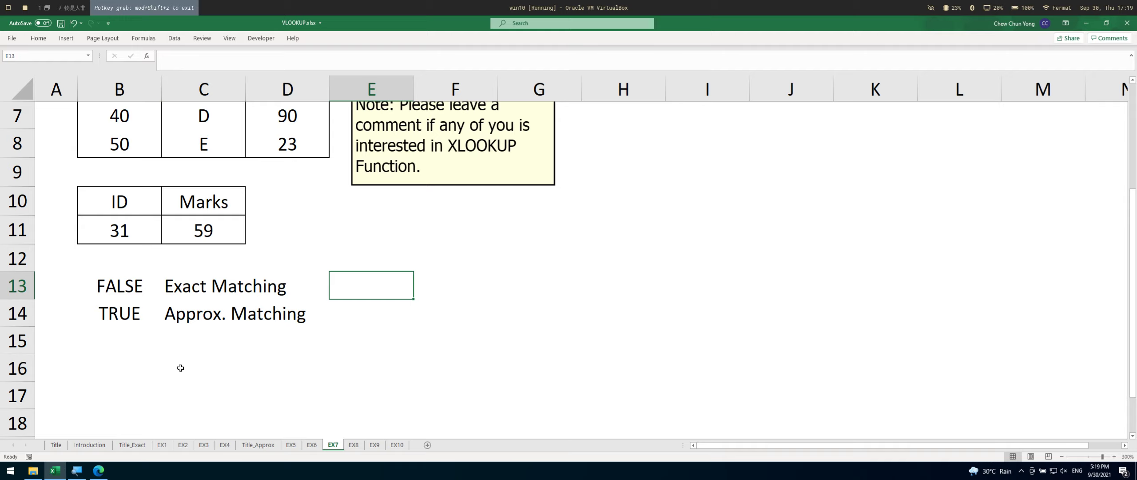
pyautogui.write('<')
pyautogui.press('Escape')
pyautogui.press('Down')
pyautogui.write('<-- Defua')
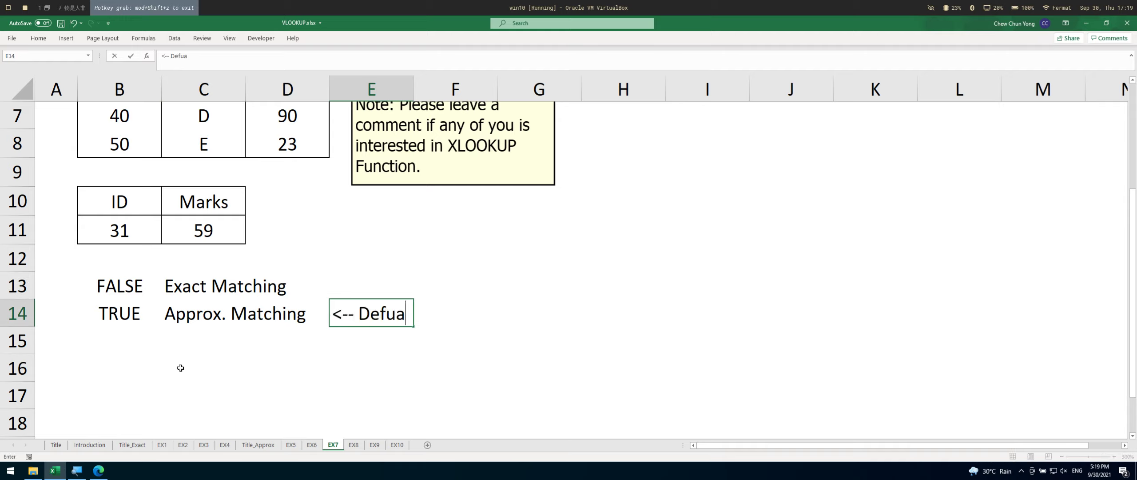
pyautogui.press('BackSpace')
pyautogui.press('BackSpace')
pyautogui.write('ault')
pyautogui.press('Return')
pyautogui.press('Up')
pyautogui.press('Up')
pyautogui.press('Down')
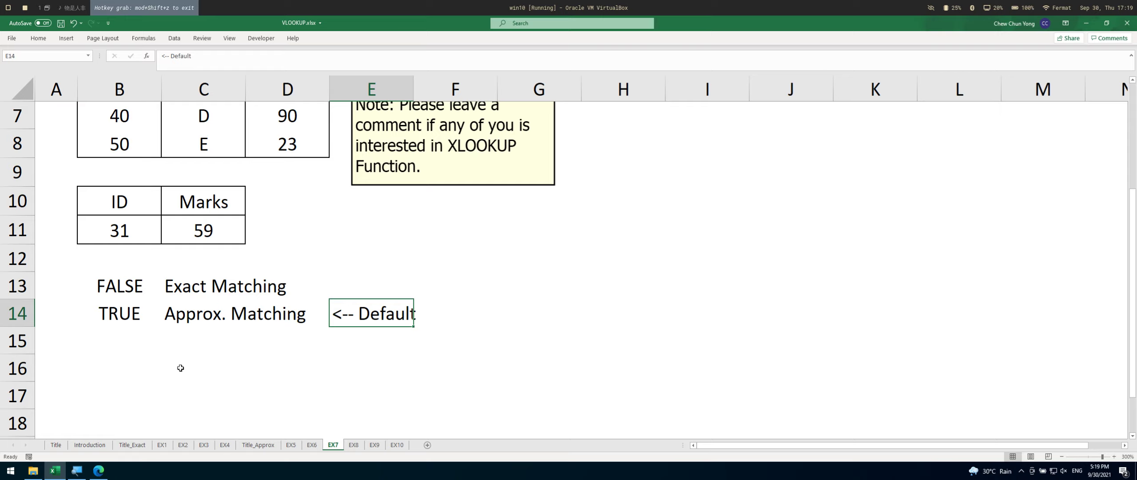
# Enter the note "<-- Default" in E13 beside Exact Matching and clear it again.
pyautogui.press('Up')
pyautogui.write('<-- Default')
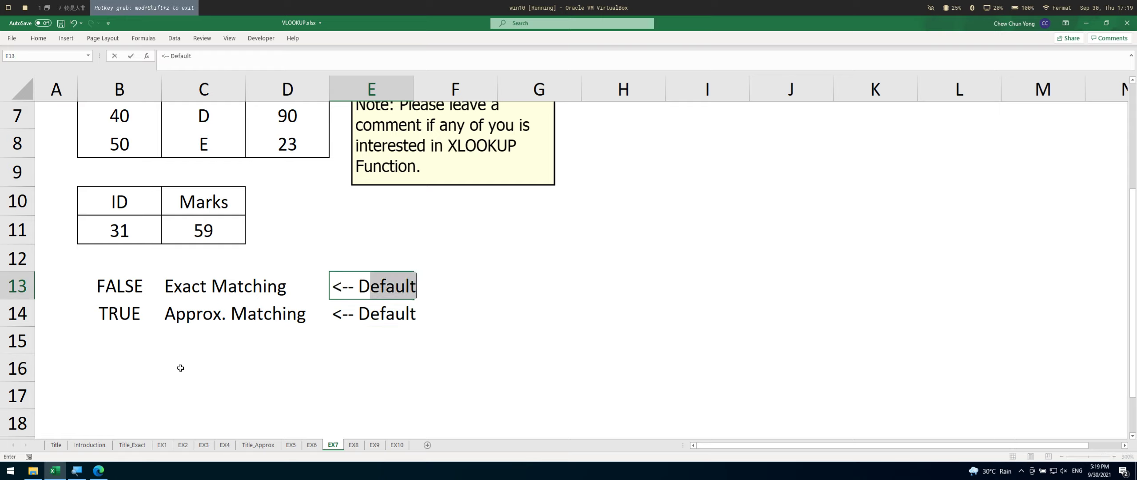
pyautogui.press('Return')
pyautogui.press('Up')
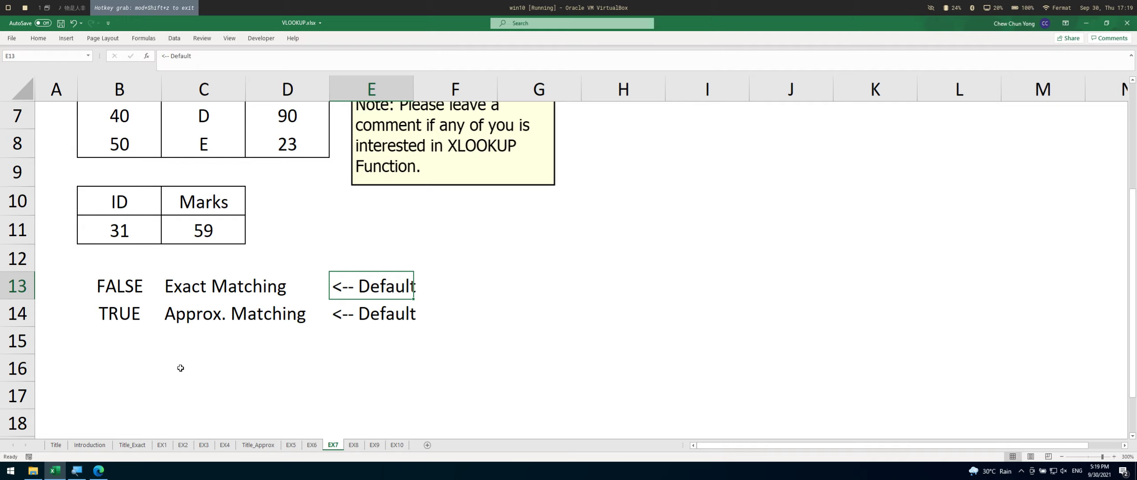
pyautogui.press('Delete')
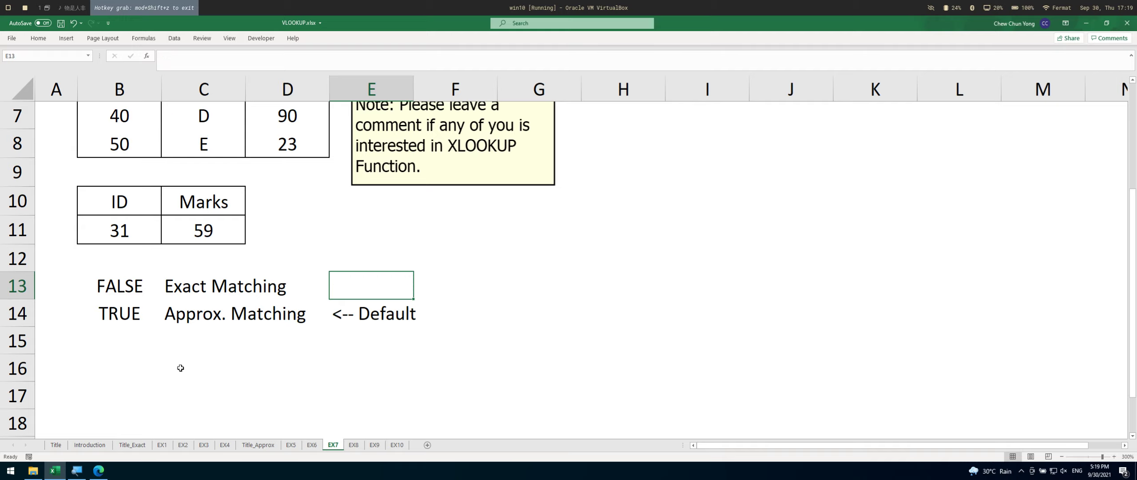
# Examine the VLOOKUP formula in C11 and the unsorted lookup table it refers to.
pyautogui.press('Up')
pyautogui.press('Up')
pyautogui.press('Left')
pyautogui.press('Left')
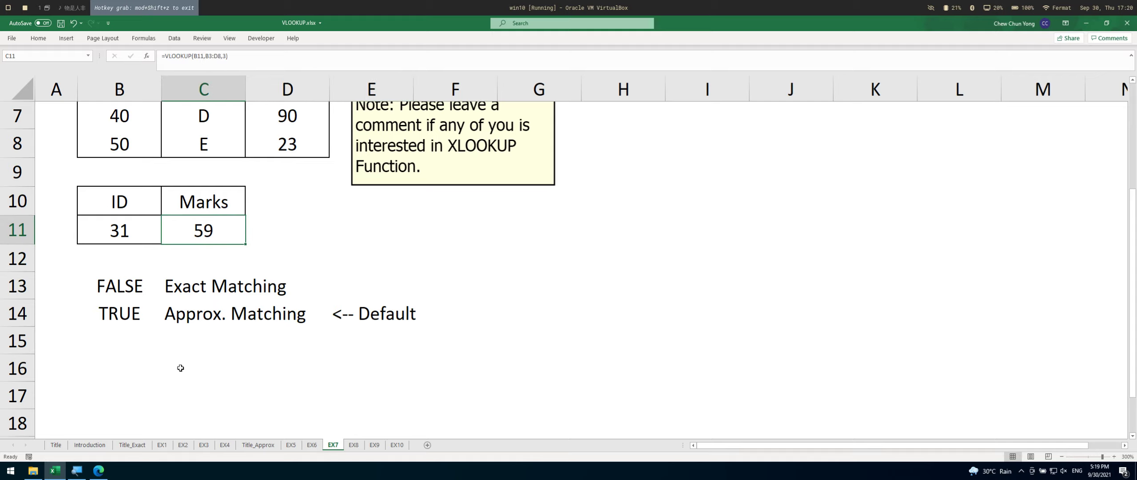
pyautogui.press('F2')
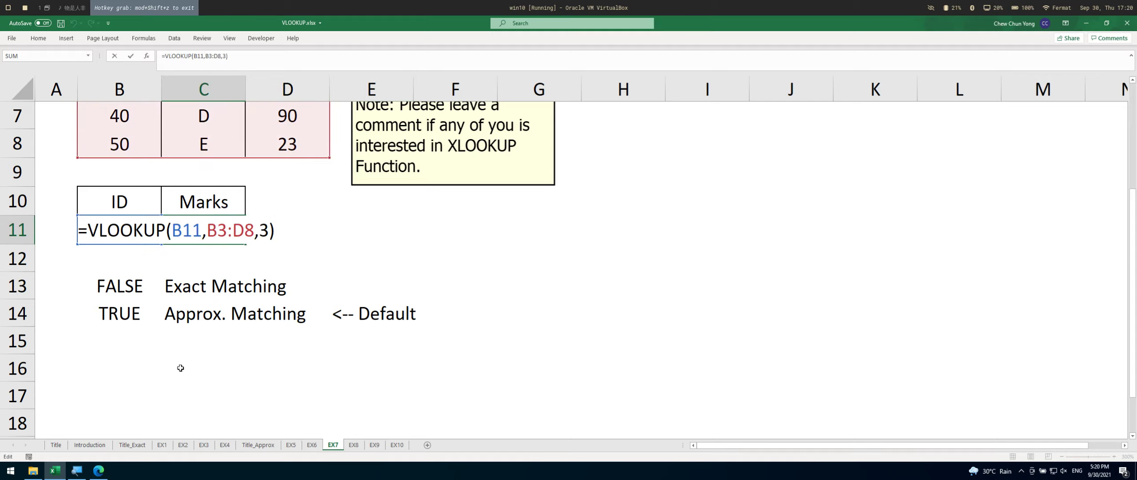
pyautogui.press('Escape')
pyautogui.scroll(1, 198, 345)
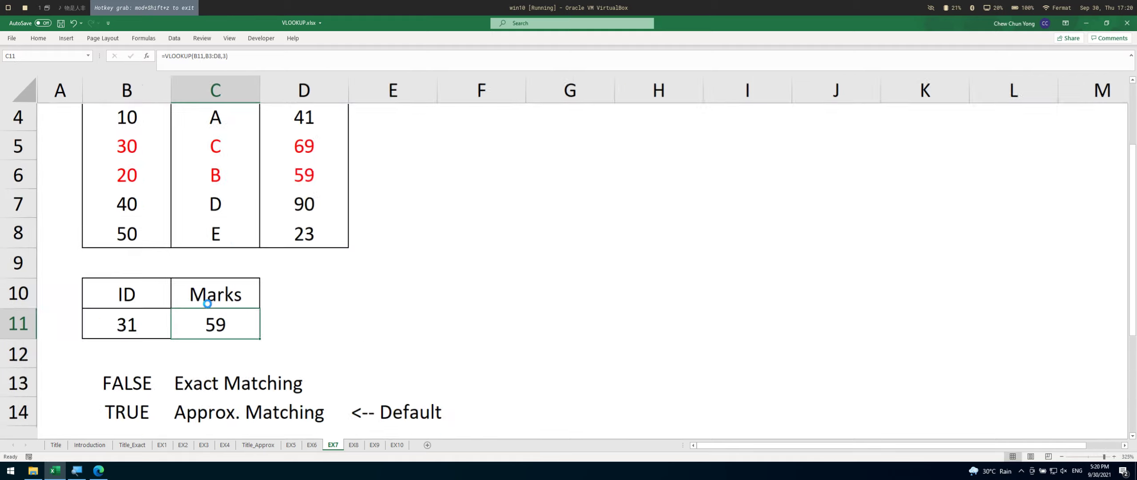
pyautogui.scroll(5, 206, 303)
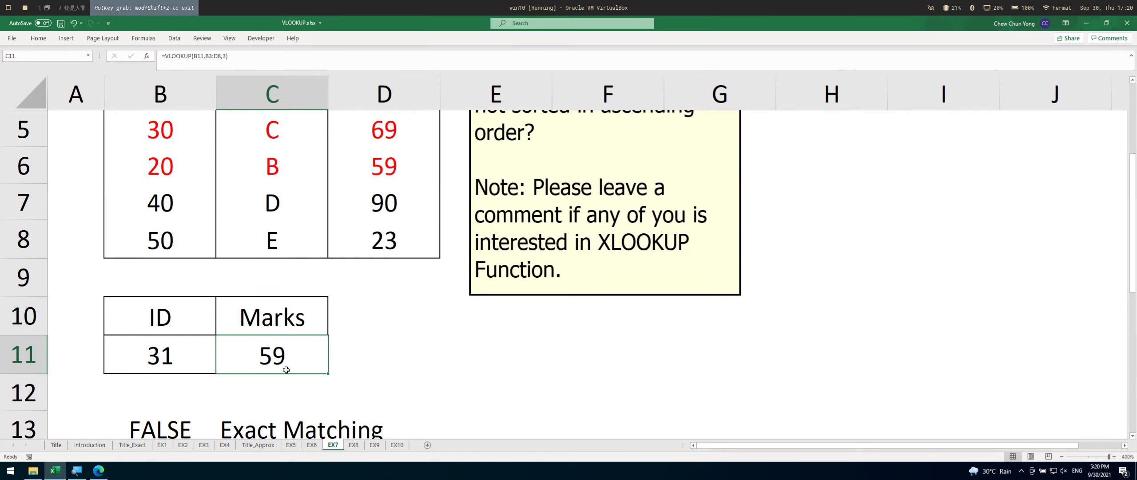
# Add a comma after the column index 3 in C11's VLOOKUP formula, leaving the range_lookup argument empty.
pyautogui.scroll(-1, 287, 373)
pyautogui.press('F2')
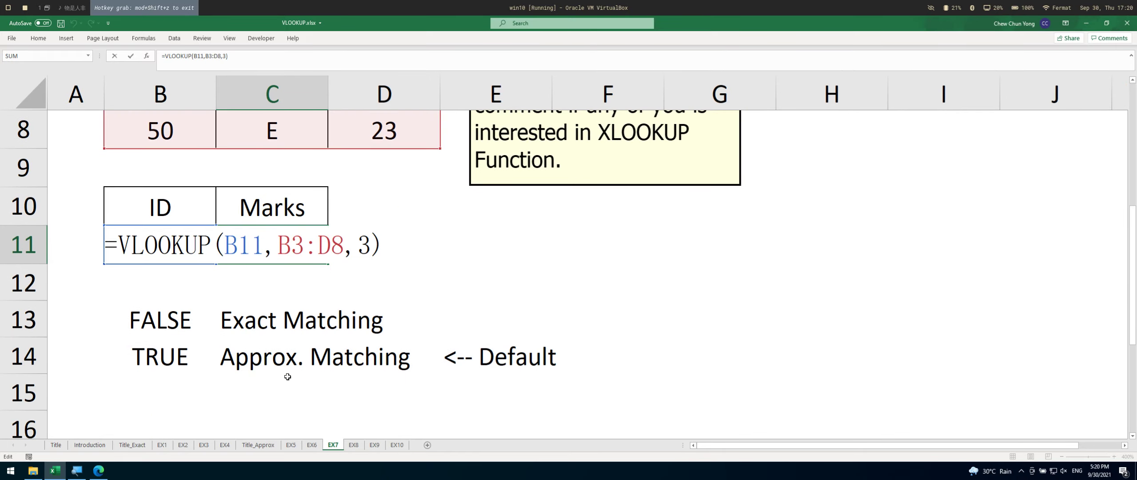
pyautogui.write(',')
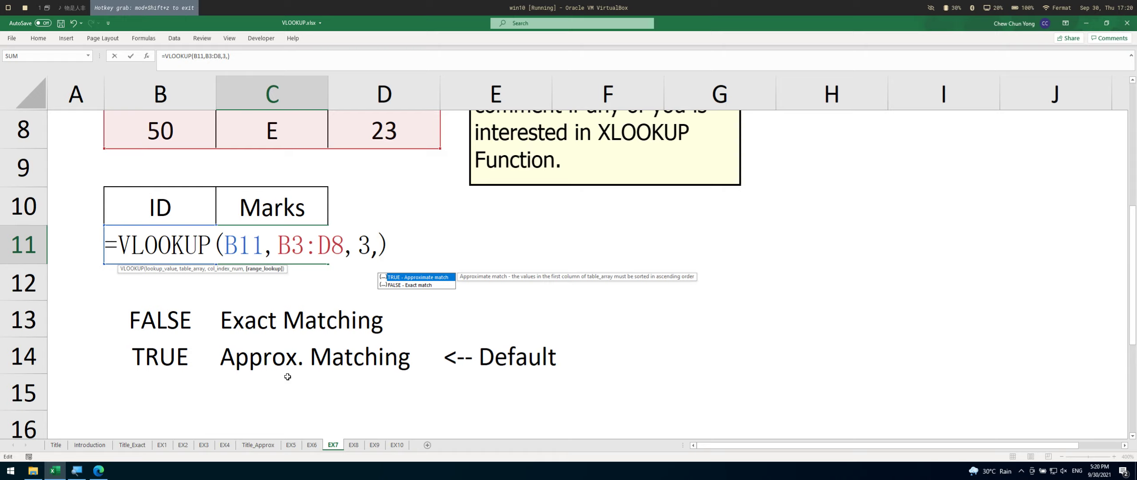
pyautogui.press('Right')
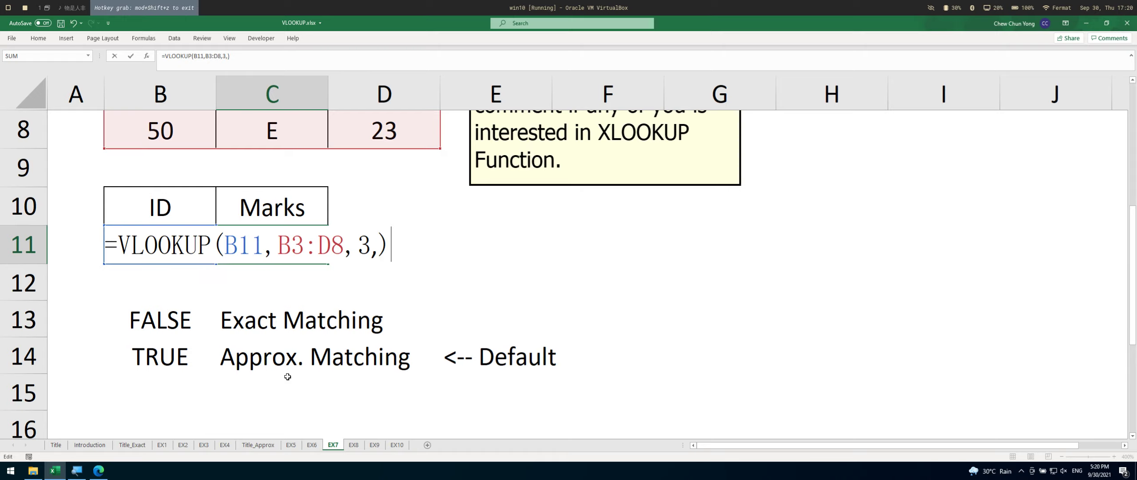
pyautogui.press('Return')
# Remove the comma after the 3 so C11 reads =VLOOKUP(B11,B3:D8,3).
pyautogui.press('Up')
pyautogui.press('Right')
pyautogui.press('Left')
pyautogui.press('F2')
pyautogui.press('Left')
pyautogui.press('BackSpace')
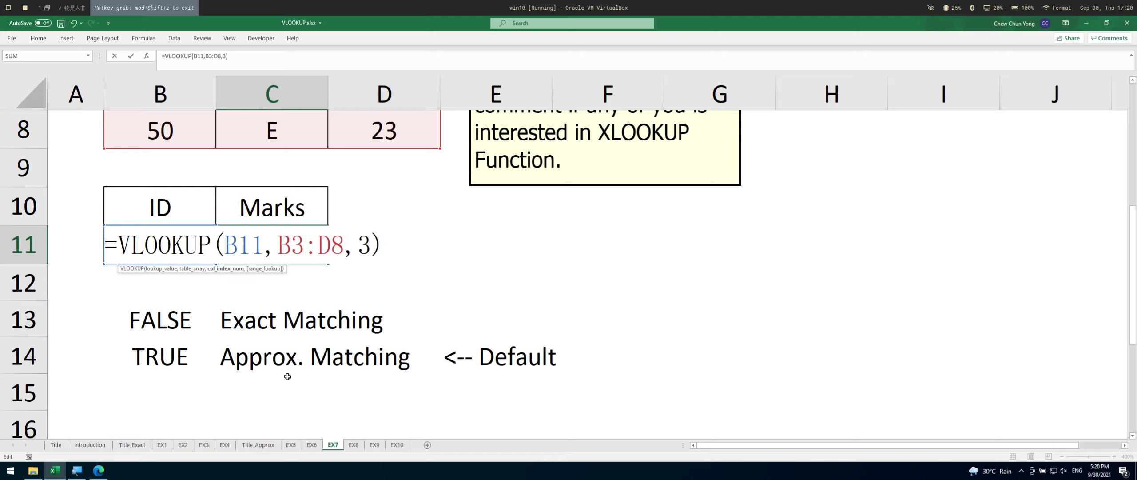
pyautogui.press('Return')
# Try adding the trailing comma with an empty range_lookup to the VLOOKUP formula in C11 again.
pyautogui.press('Up')
pyautogui.press('F2')
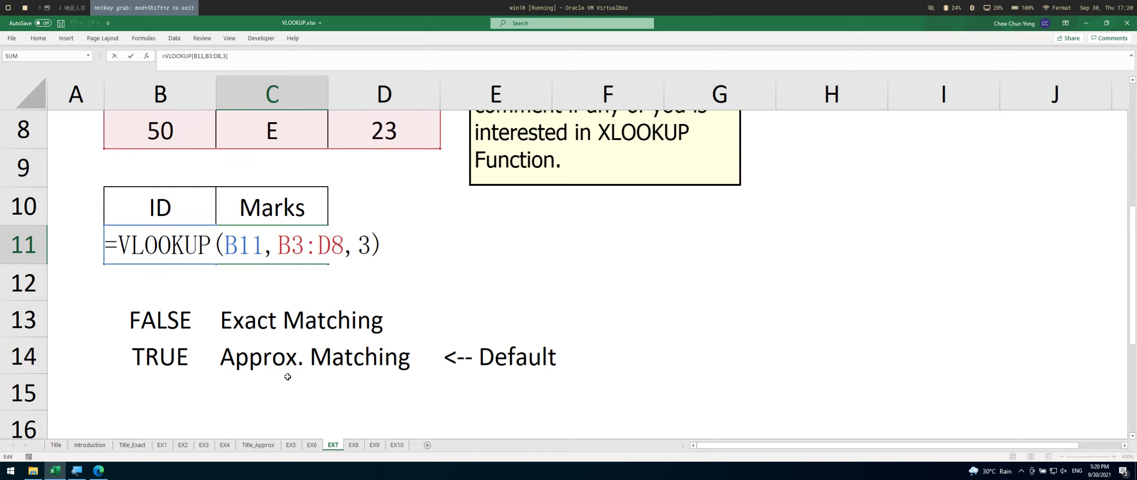
pyautogui.press('Left')
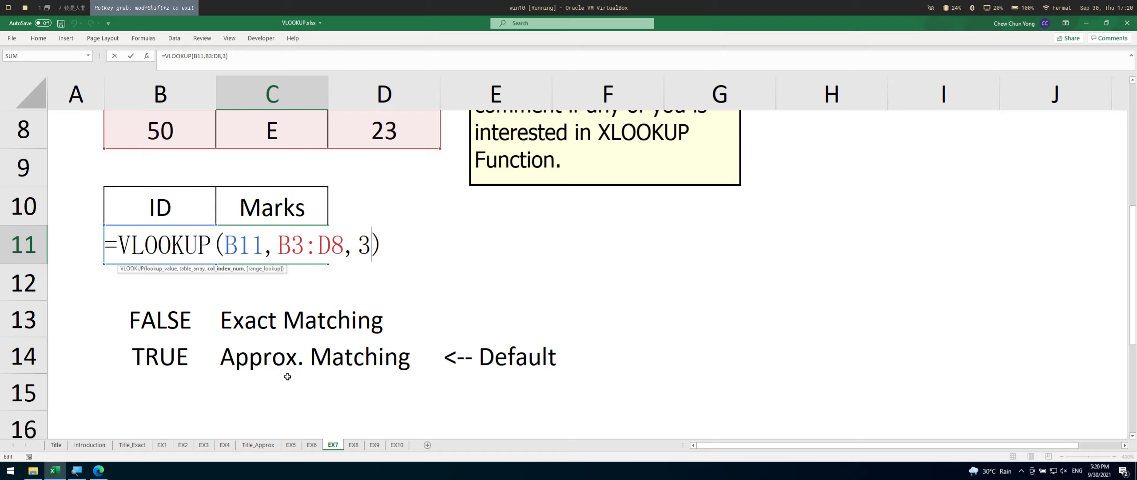
pyautogui.write(',')
pyautogui.press('Right')
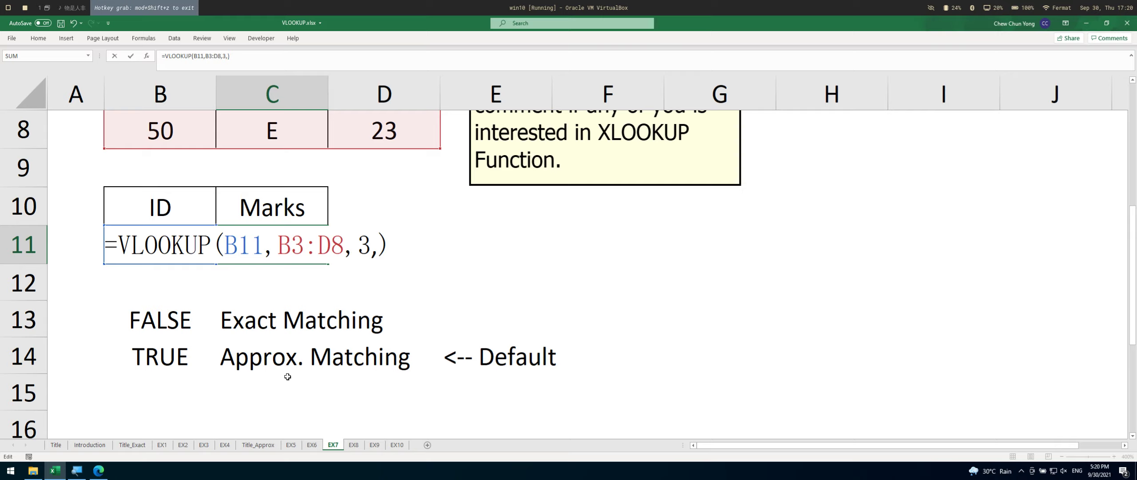
pyautogui.hotkey('ctrl', 'Return')
# Enter 0 in A13 beside FALSE and 1 in A14 beside TRUE.
pyautogui.press('Down')
pyautogui.press('Down')
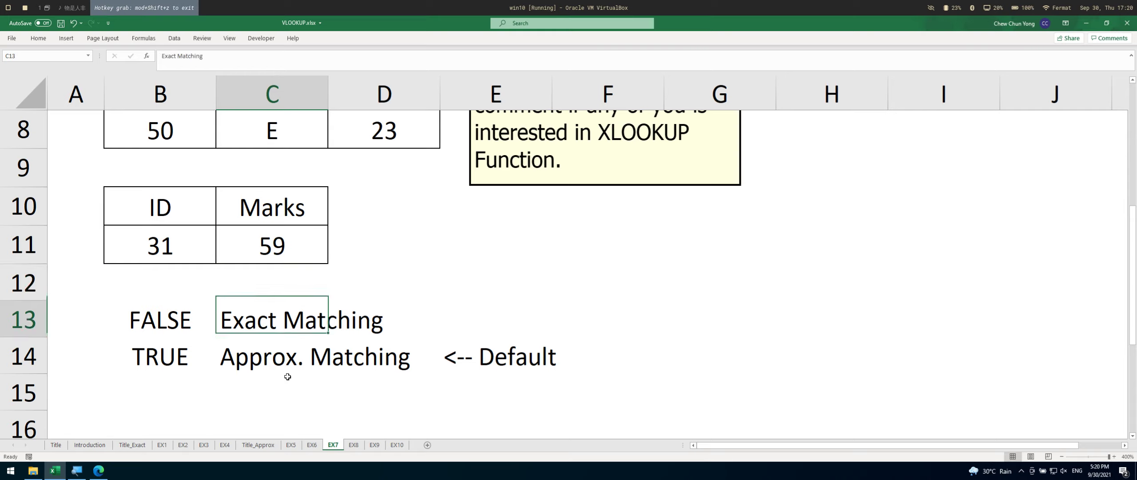
pyautogui.press('Left')
pyautogui.hotkey('shift', 'Down')
pyautogui.press('Left')
pyautogui.write('0')
pyautogui.press('Return')
pyautogui.write('1')
pyautogui.hotkey('ctrl', 'Return')
# Clear the numbers 0 and 1 from A13:A14.
pyautogui.press('Down')
pyautogui.press('Right')
pyautogui.press('Up')
pyautogui.press('Up')
pyautogui.press('Down')
pyautogui.press('Left')
pyautogui.hotkey('shift', 'Up')
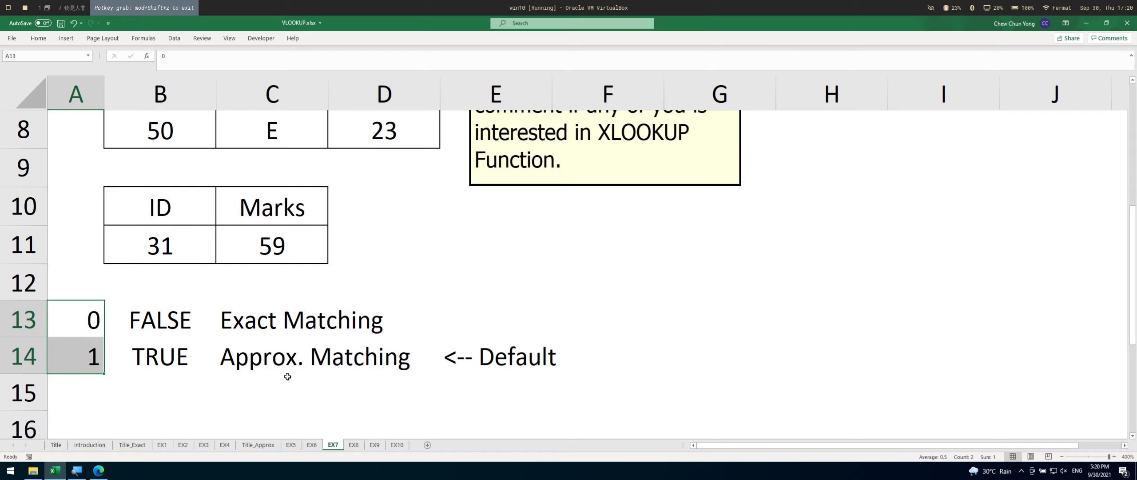
pyautogui.press('Delete')
# Enter the formula =B13+1 in B16 and copy it down to B17.
pyautogui.hotkey('shift', 'Down')
pyautogui.press('Down')
pyautogui.press('Right')
pyautogui.press('Down')
pyautogui.write('=')
pyautogui.press('Up')
pyautogui.press('Up')
pyautogui.press('Up')
pyautogui.write('+1')
pyautogui.press('Return')
pyautogui.press('Up')
pyautogui.hotkey('ctrl', 'c')
pyautogui.press('Down')
pyautogui.hotkey('ctrl', 'v')
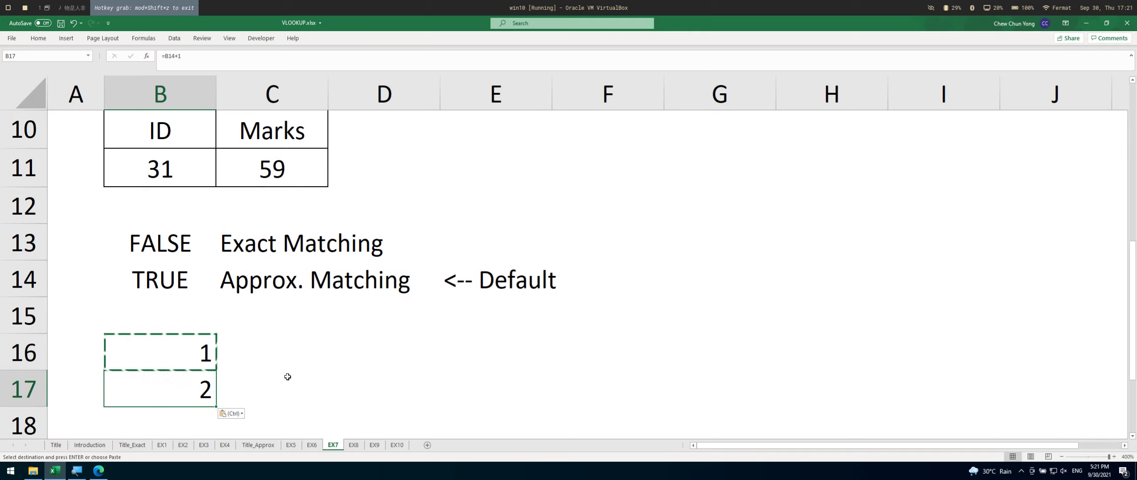
# Clear the two test formulas from B16:B17 and return to the TRUE cell in B14.
pyautogui.press('Up')
pyautogui.hotkey('shift', 'Down')
pyautogui.press('Delete')
pyautogui.press('Up')
pyautogui.press('Up')
pyautogui.press('Up')
pyautogui.press('Up')
pyautogui.press('Down')
pyautogui.press('Down')
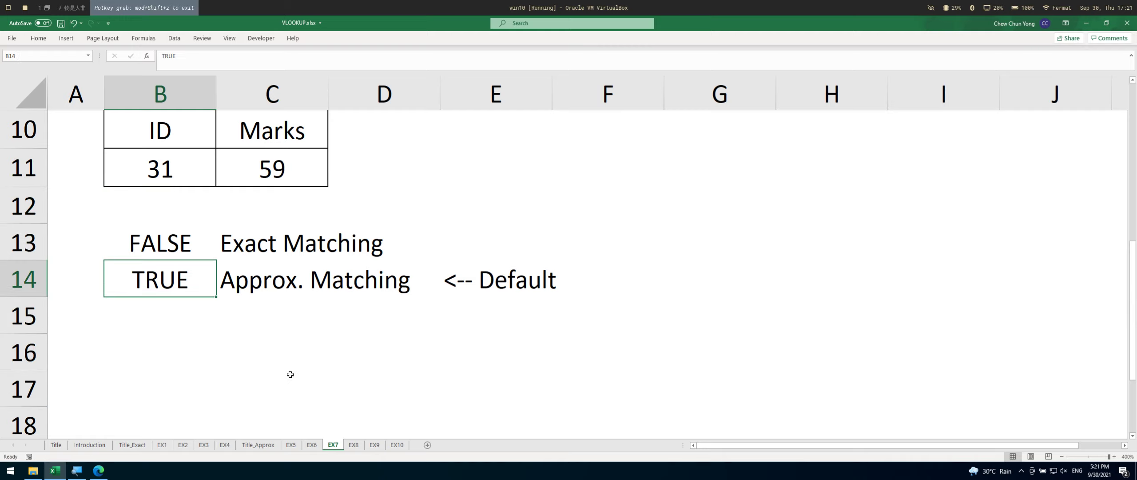
# Add 0 as the range_lookup argument of C11's formula, making it =VLOOKUP(B11,B3:D8,3,0).
pyautogui.scroll(1, 287, 377)
pyautogui.click(320, 290)
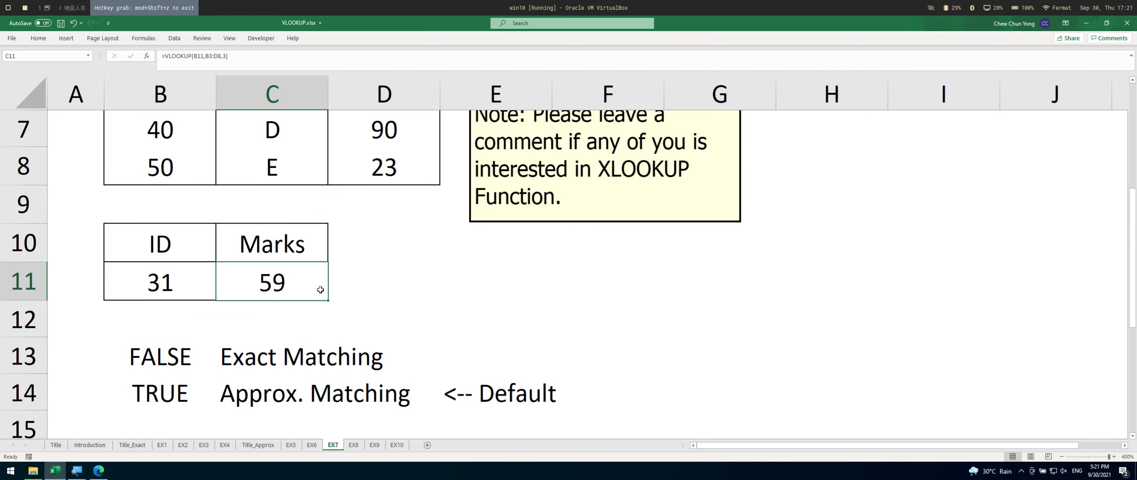
pyautogui.doubleClick(320, 290)
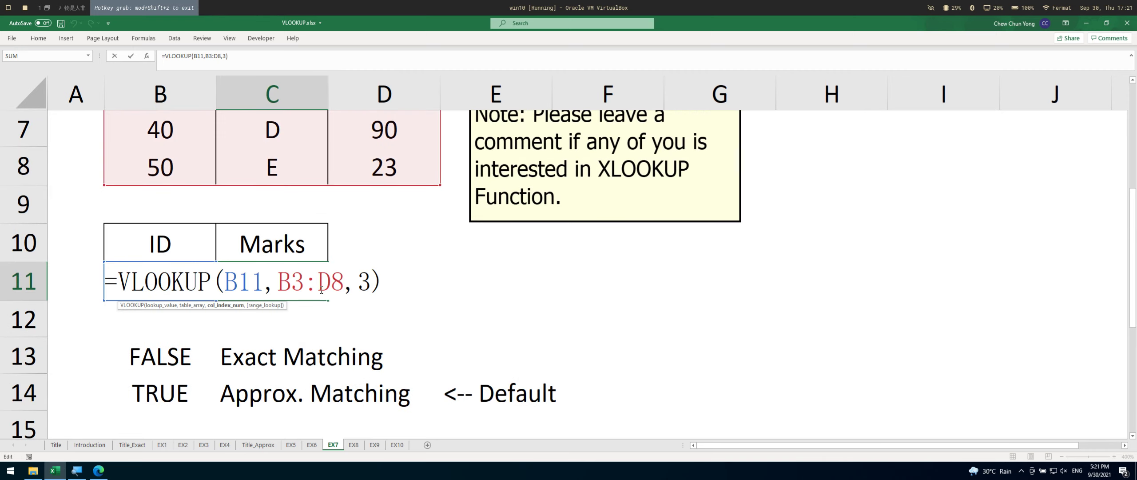
pyautogui.write(',')
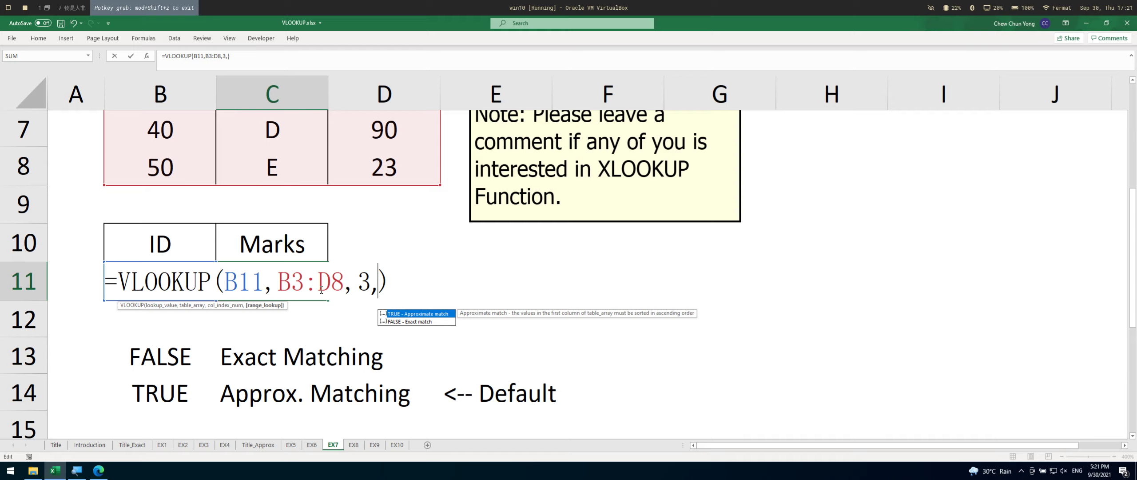
pyautogui.write('0')
pyautogui.press('Return')
# Change the range_lookup argument of the VLOOKUP formula in C11 to 1.
pyautogui.click(320, 290)
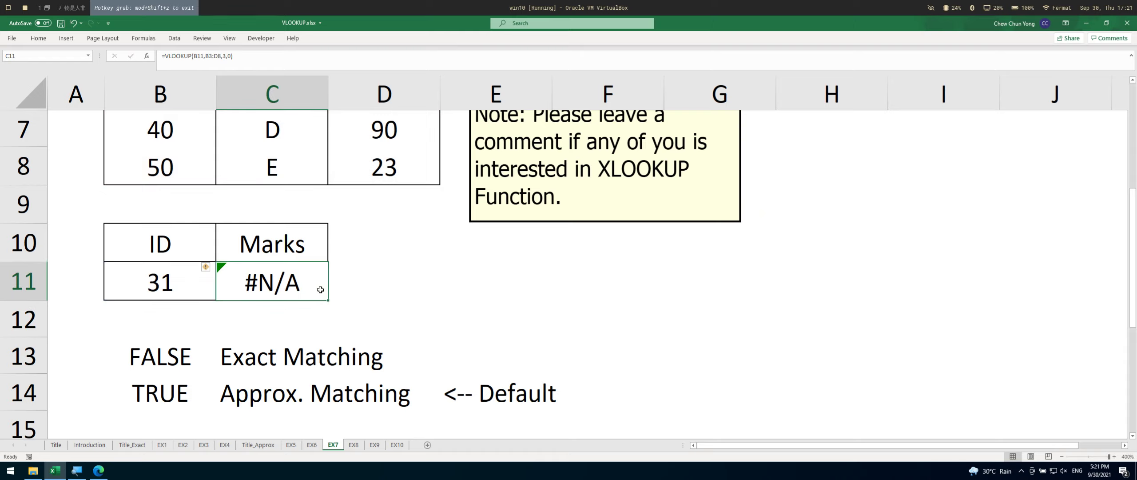
pyautogui.doubleClick(320, 290)
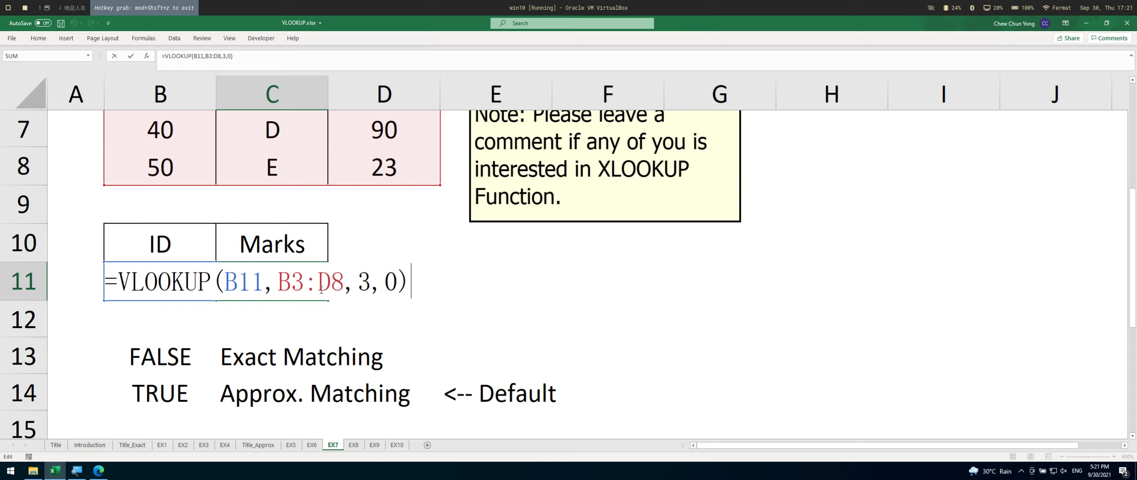
pyautogui.press('Left')
pyautogui.press('BackSpace')
pyautogui.write('1')
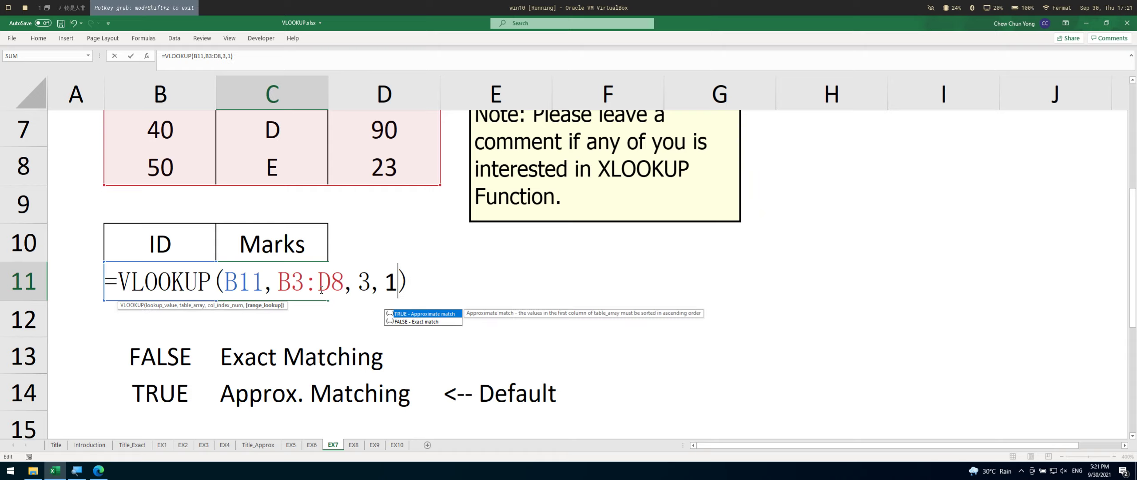
pyautogui.press('Return')
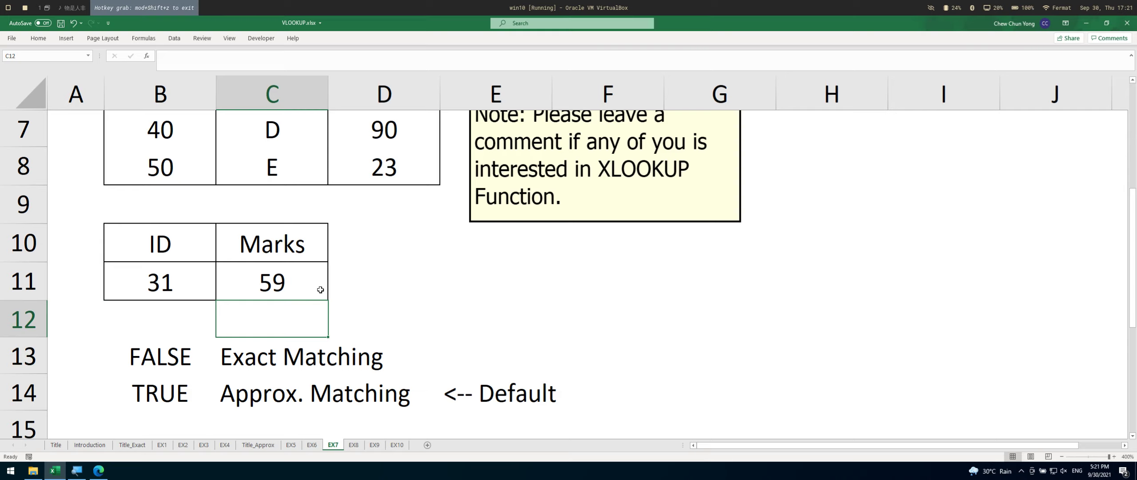
# Try FALSE as range_lookup in C11's VLOOKUP formula, and commit the formula with that argument left empty after the comma.
pyautogui.click(320, 290)
pyautogui.doubleClick(320, 290)
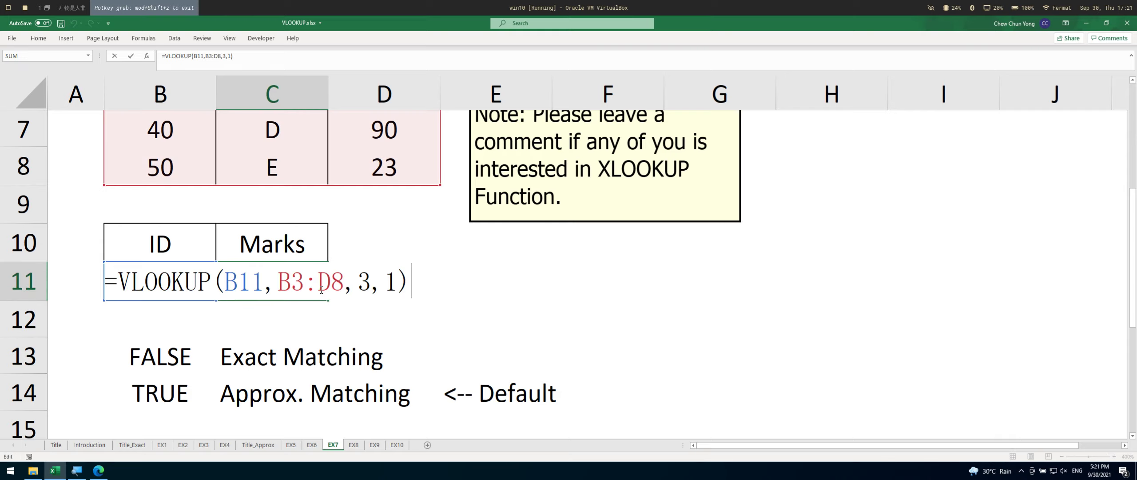
pyautogui.press('Left')
pyautogui.hotkey('shift', 'Left')
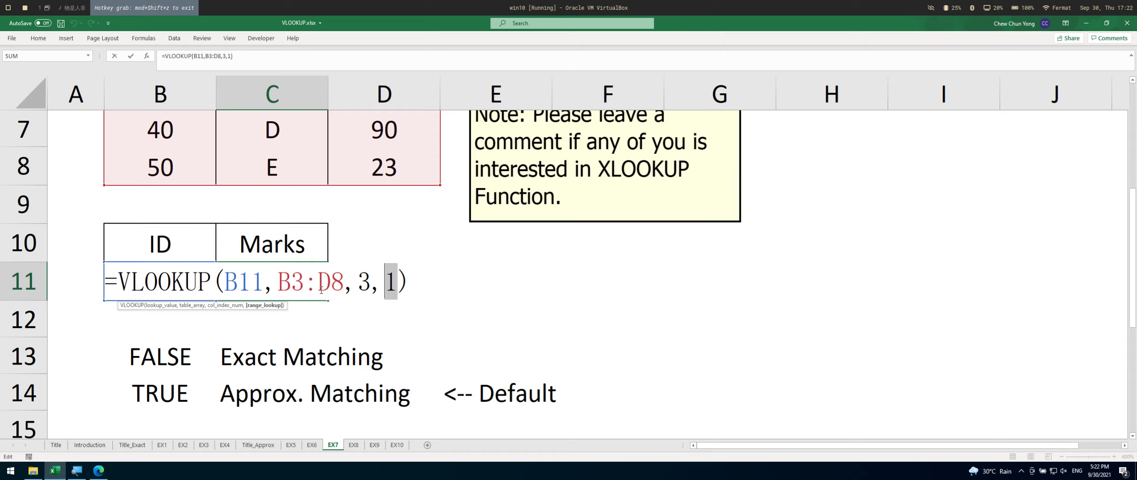
pyautogui.press('BackSpace')
pyautogui.write('false')
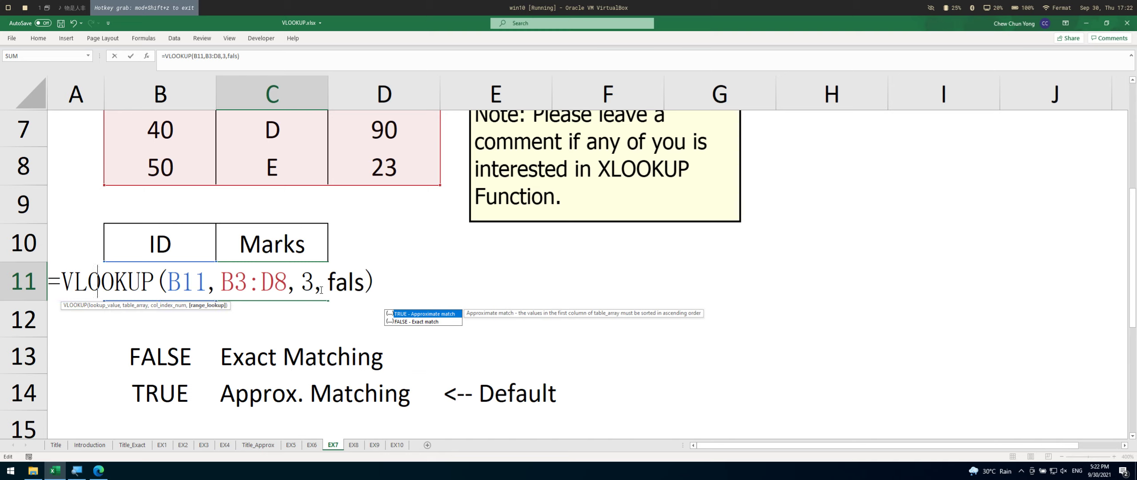
pyautogui.hotkey('ctrl', 'shift', 'Left')
pyautogui.press('BackSpace')
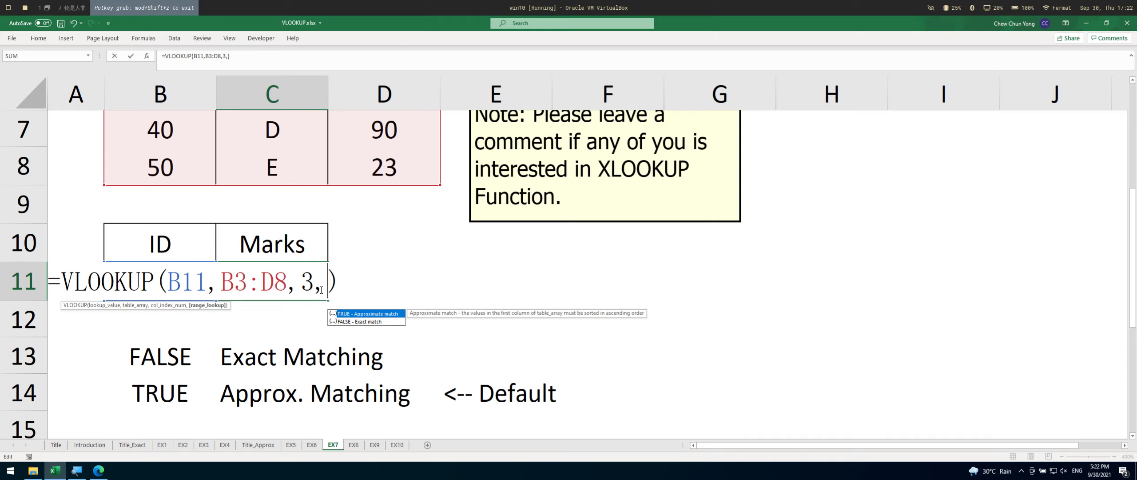
pyautogui.hotkey('ctrl', 'Return')
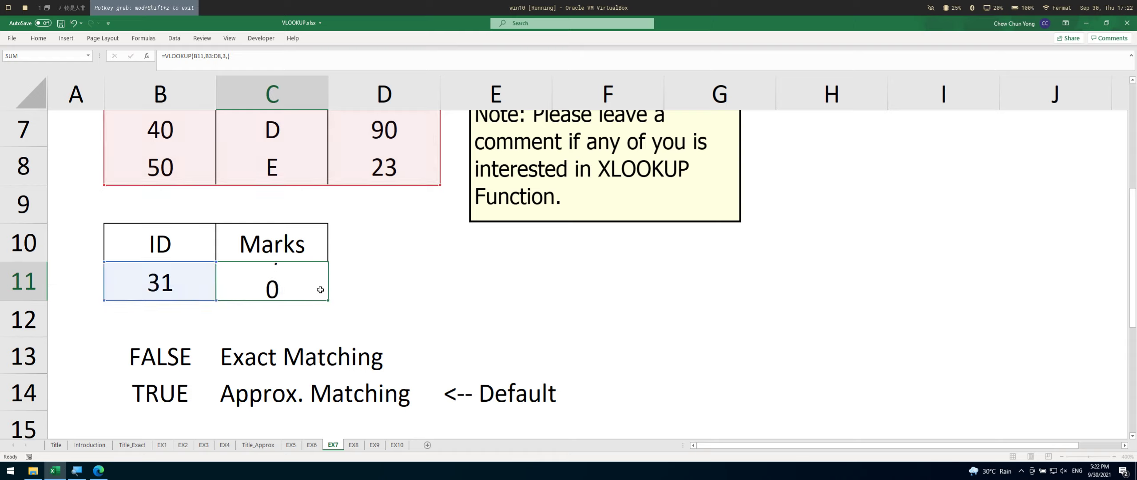
# Delete the trailing comma from C11's formula so that it omits range_lookup completely.
pyautogui.press('F2')
pyautogui.press('Left')
pyautogui.press('BackSpace')
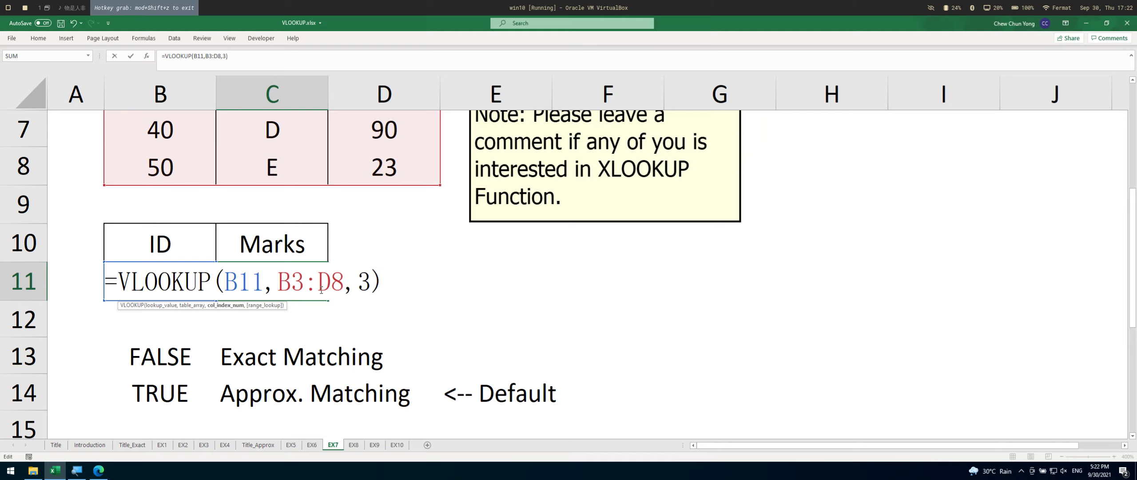
pyautogui.press('Return')
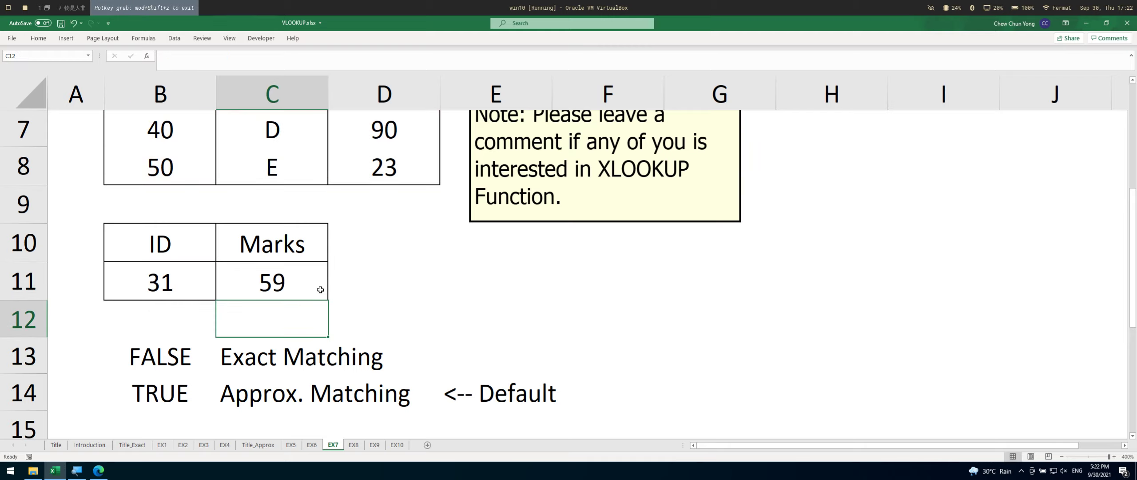
# Enter FALSE in G13, 0 in H13 and "Nothing" with its quotation marks in I13.
pyautogui.scroll(-1, 373, 327)
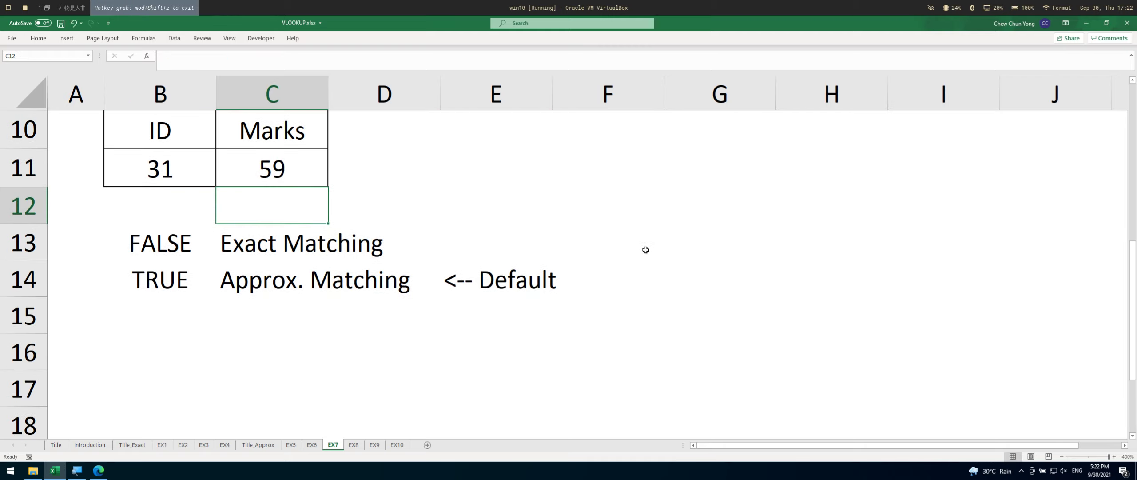
pyautogui.click(690, 244)
pyautogui.write('FALSE')
pyautogui.press('Tab')
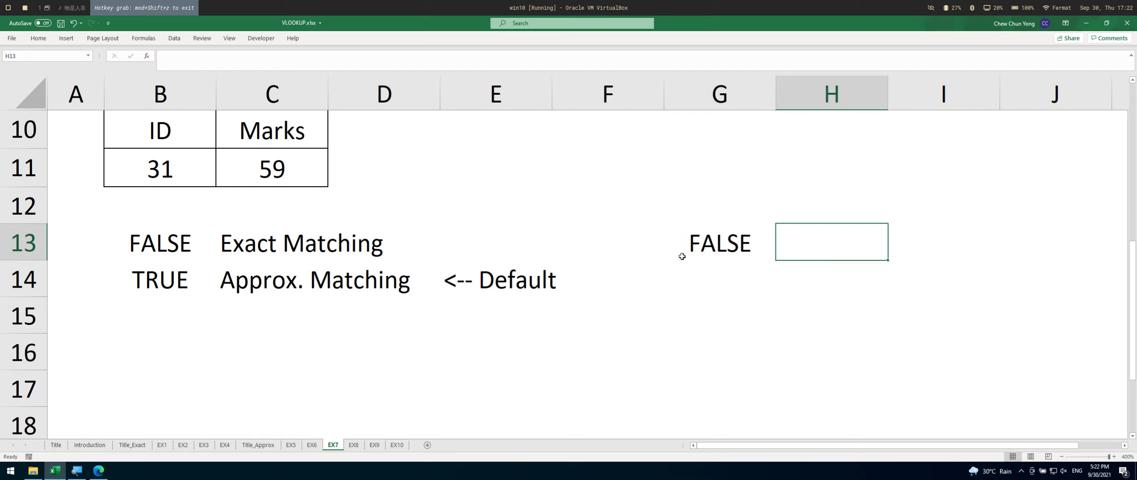
pyautogui.write('0')
pyautogui.press('Tab')
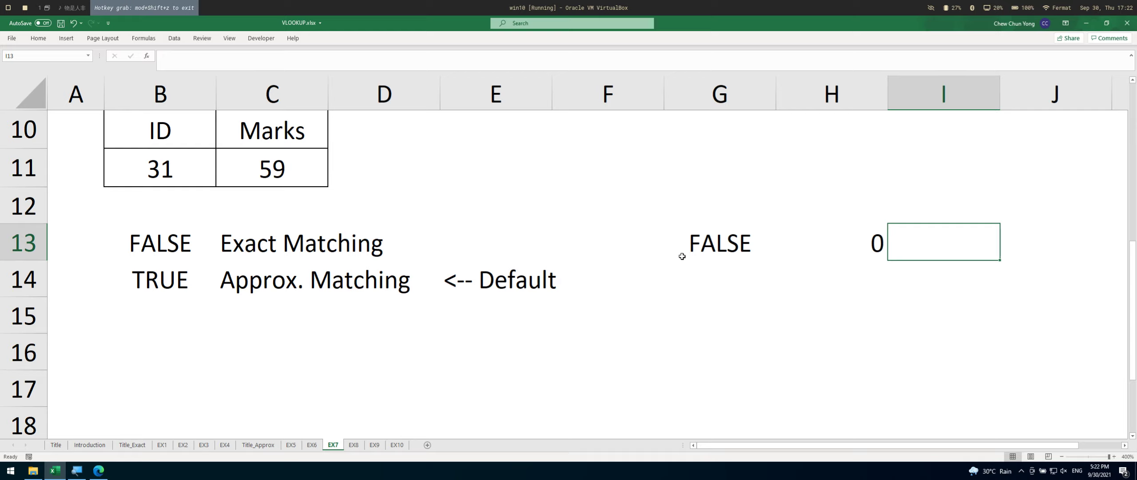
pyautogui.write('"Nothing"')
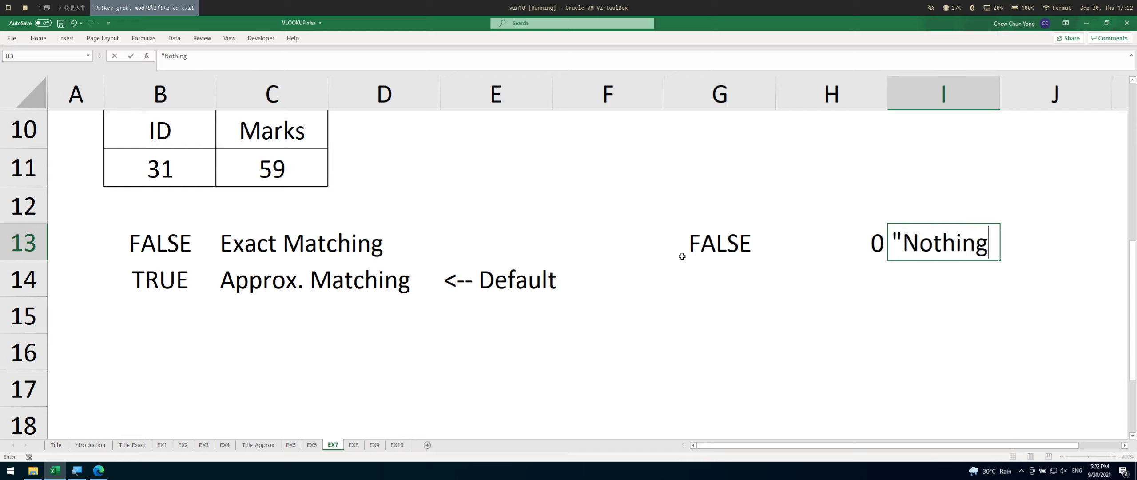
pyautogui.press('Return')
# Center the contents of G13:I14 horizontally.
pyautogui.press('Left')
pyautogui.press('Left')
pyautogui.press('Up')
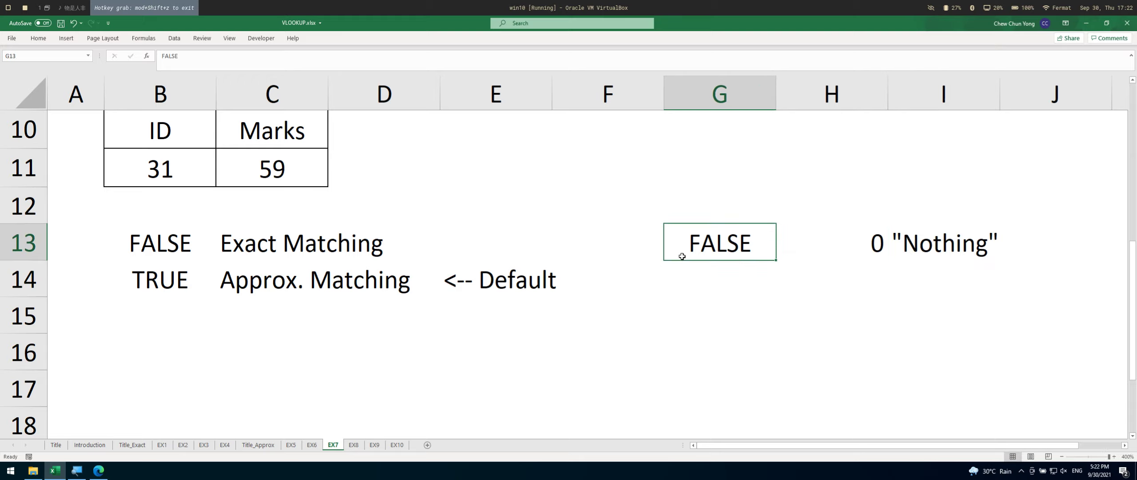
pyautogui.hotkey('shift', 'Right')
pyautogui.hotkey('shift', 'Right')
pyautogui.hotkey('shift', 'Down')
pyautogui.hotkey('alt', 'h')
pyautogui.press('a')
pyautogui.press('c')
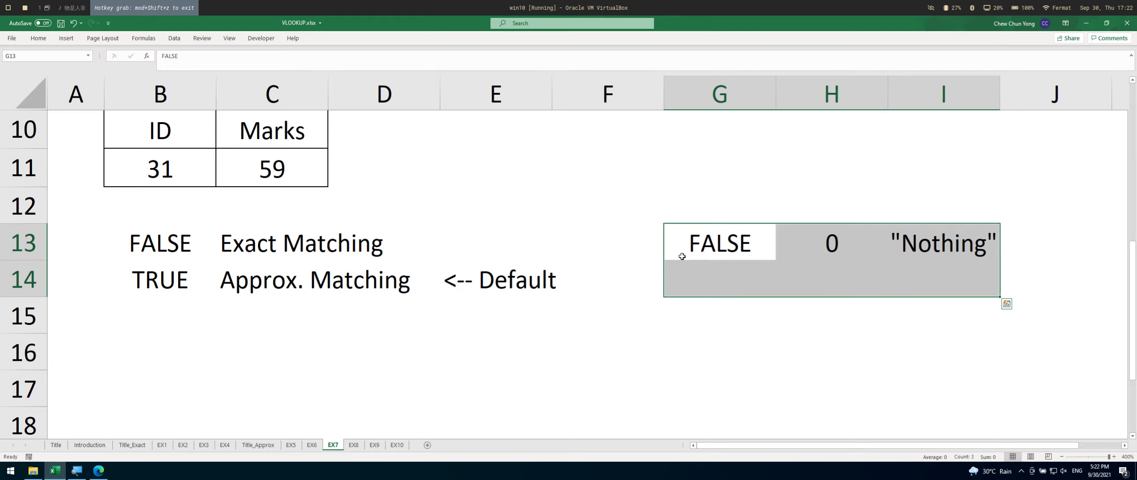
# Enter TRUE in G14, 1 in H14 and a left-aligned "Without last comma" in I14.
pyautogui.press('Down')
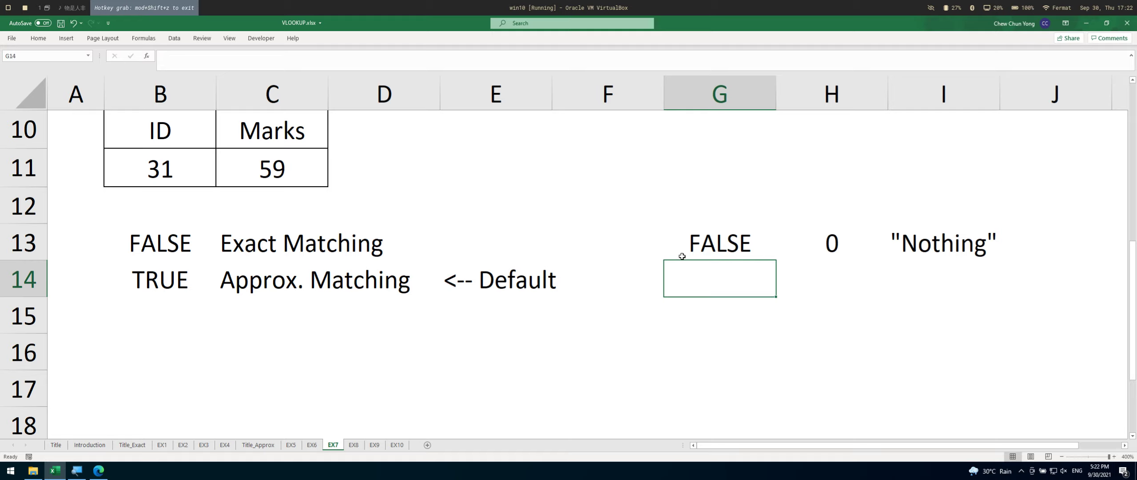
pyautogui.write('TRUE')
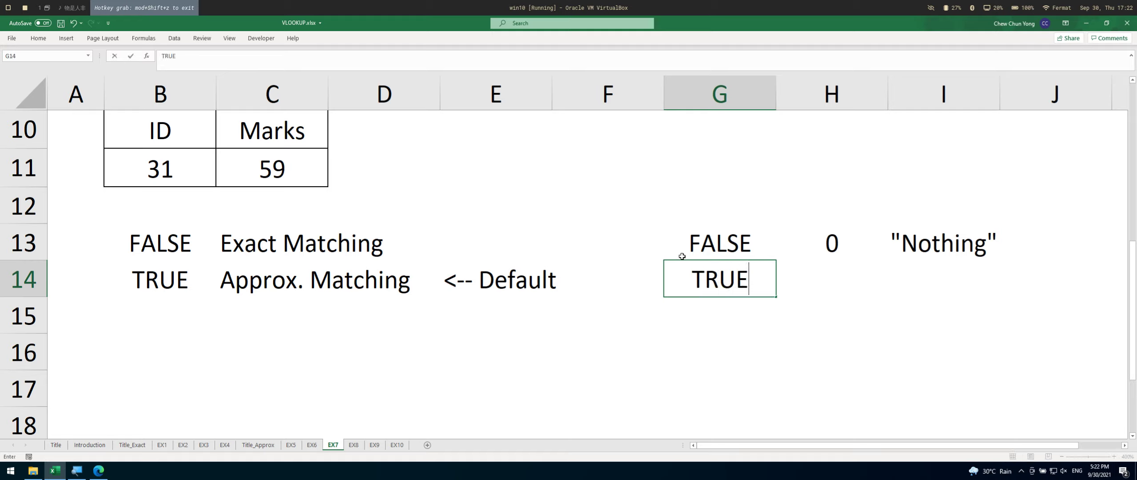
pyautogui.press('Tab')
pyautogui.write('1')
pyautogui.press('Tab')
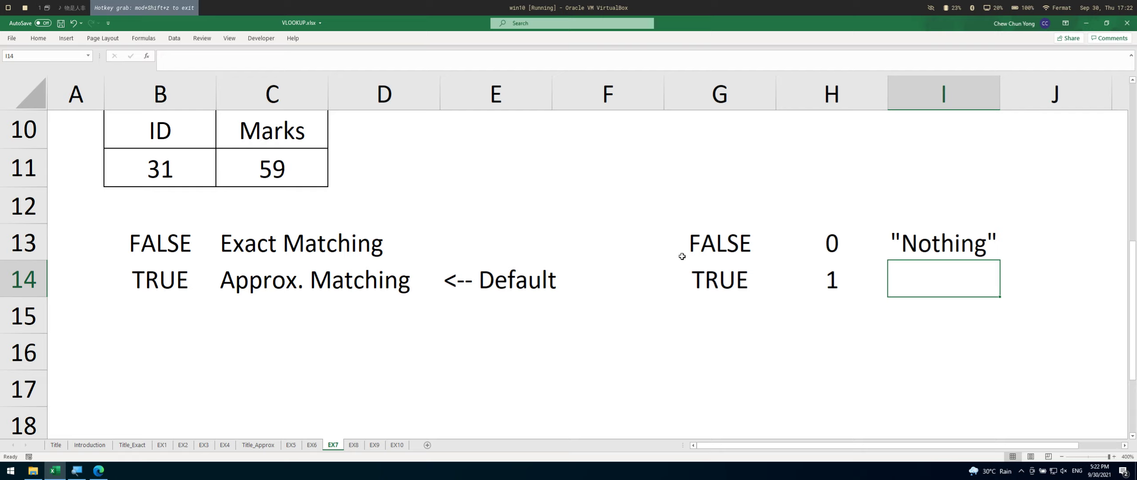
pyautogui.write('Without')
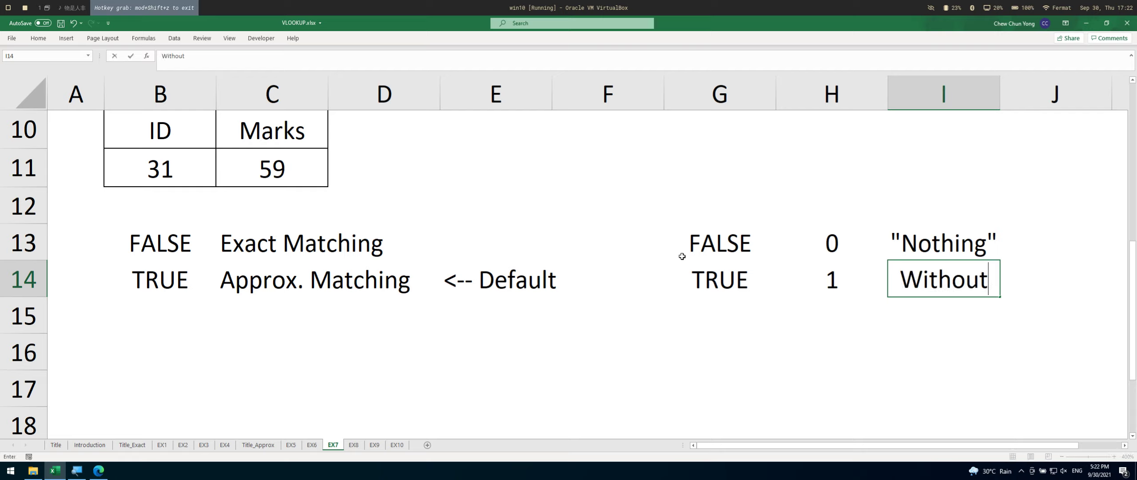
pyautogui.write(' Iast comma')
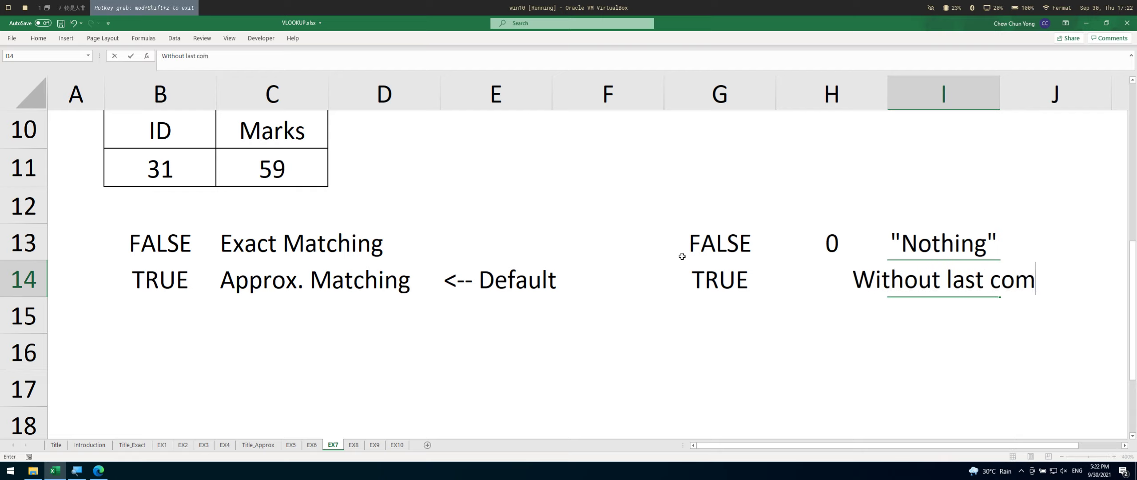
pyautogui.press('Return')
pyautogui.press('Up')
pyautogui.write('k')
pyautogui.press('Escape')
pyautogui.press('Down')
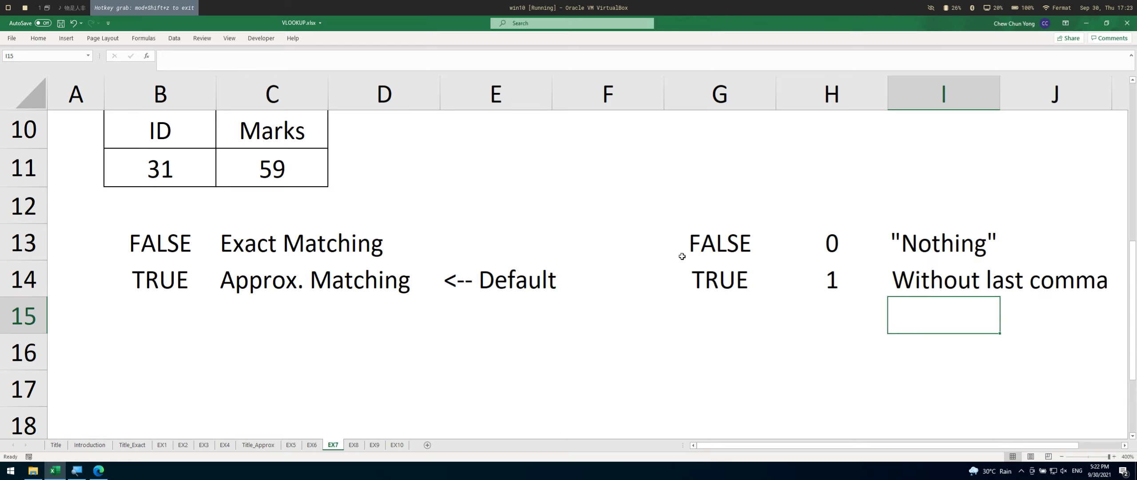
# Review the range_lookup notes in G13:I14 alongside the VLOOKUP formula in C11.
pyautogui.press('Up')
pyautogui.press('Left')
pyautogui.press('Left')
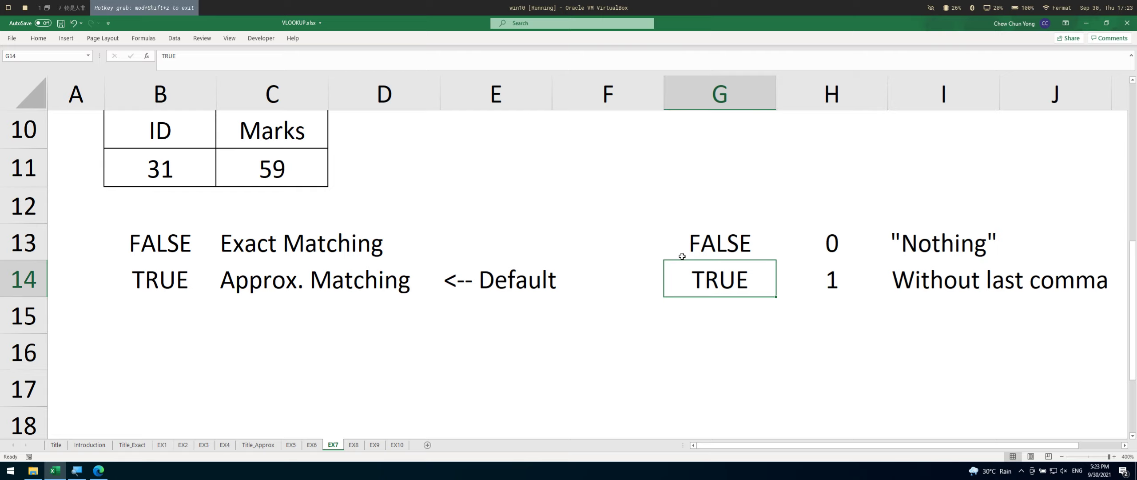
pyautogui.press('Up')
pyautogui.click(324, 166)
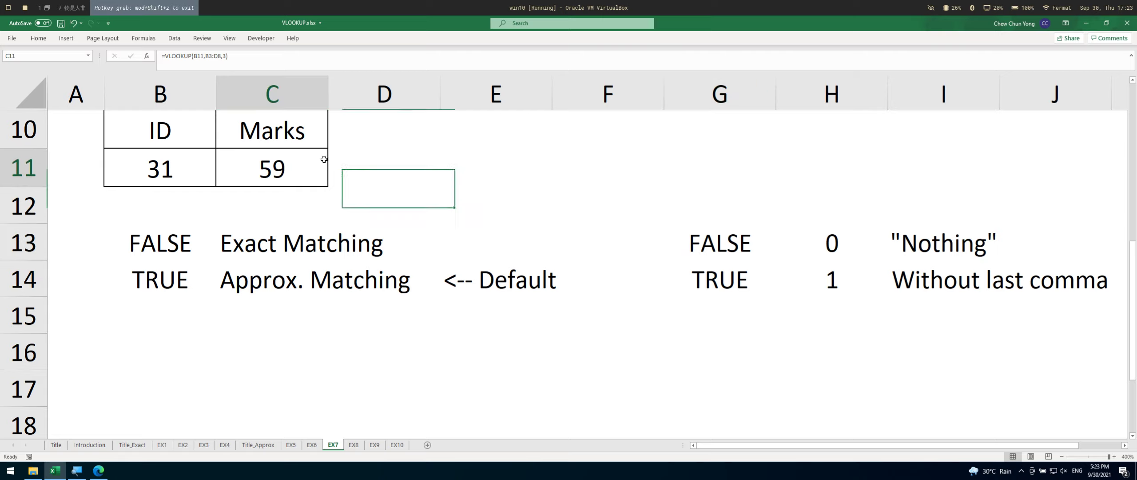
pyautogui.click(946, 278)
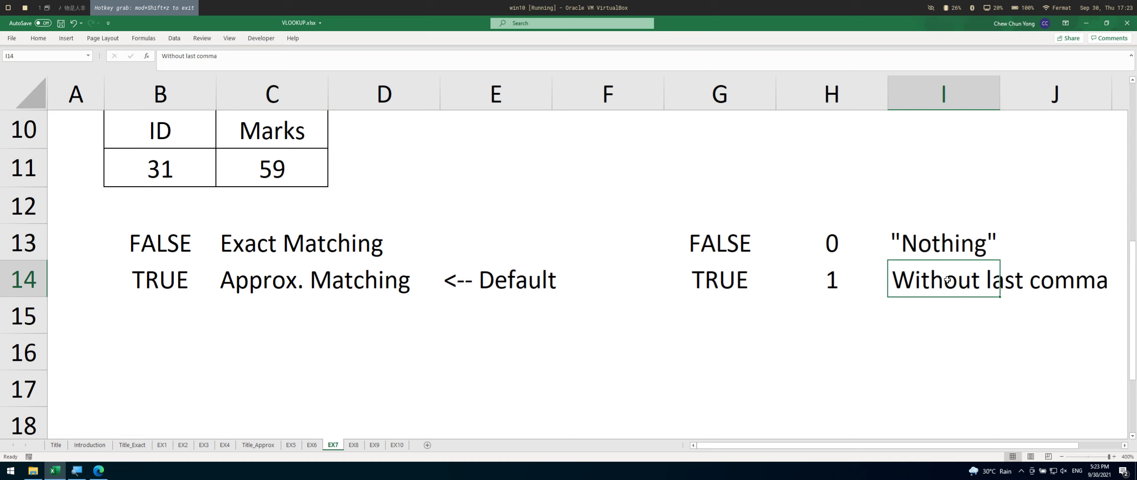
# Switch to the VLOOKUP help page in Edge, look through the sections below the default-value note, and close the browser window.
pyautogui.hotkey('alt', 'Tab')
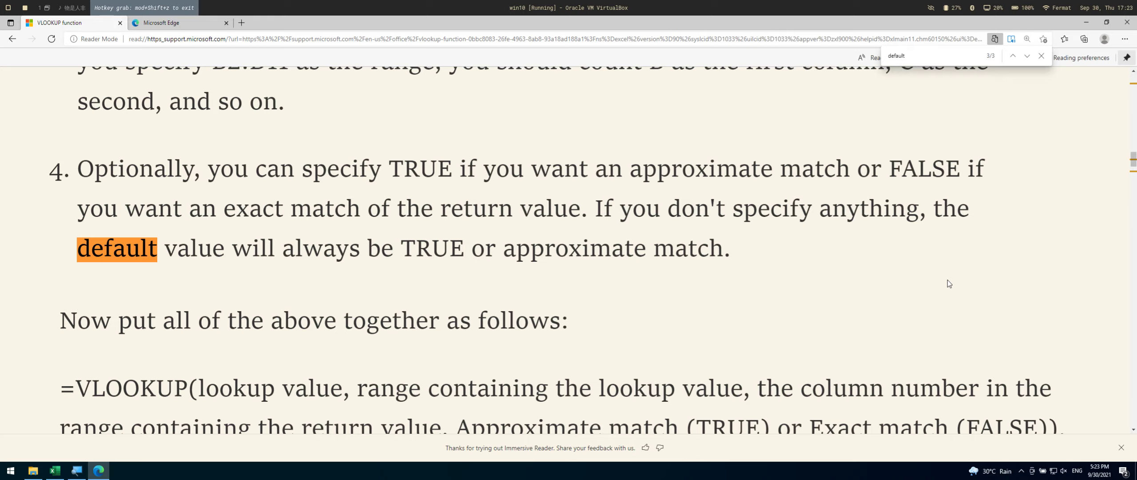
pyautogui.scroll(-8, 765, 165)
pyautogui.scroll(-20, 755, 173)
pyautogui.scroll(-15, 727, 188)
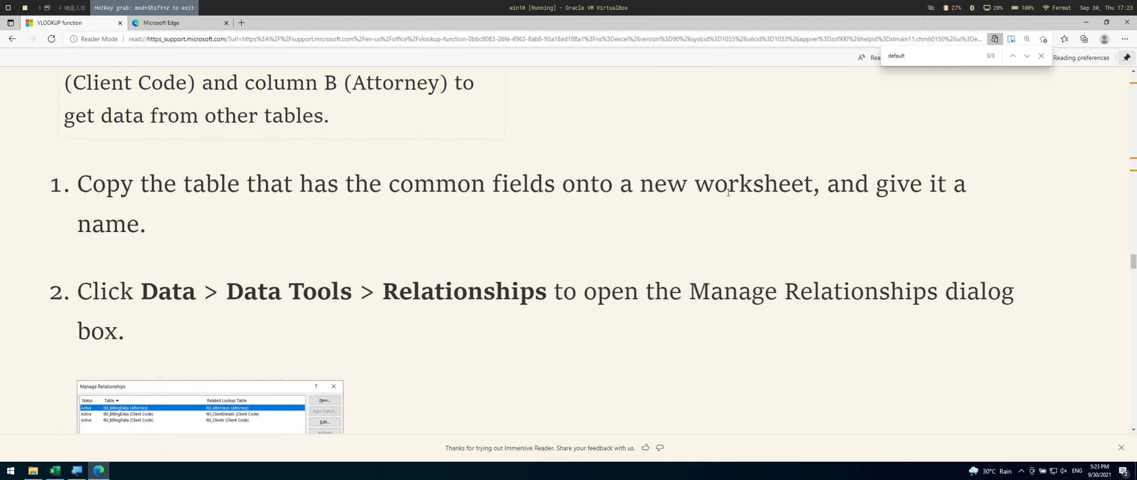
pyautogui.scroll(-5, 727, 191)
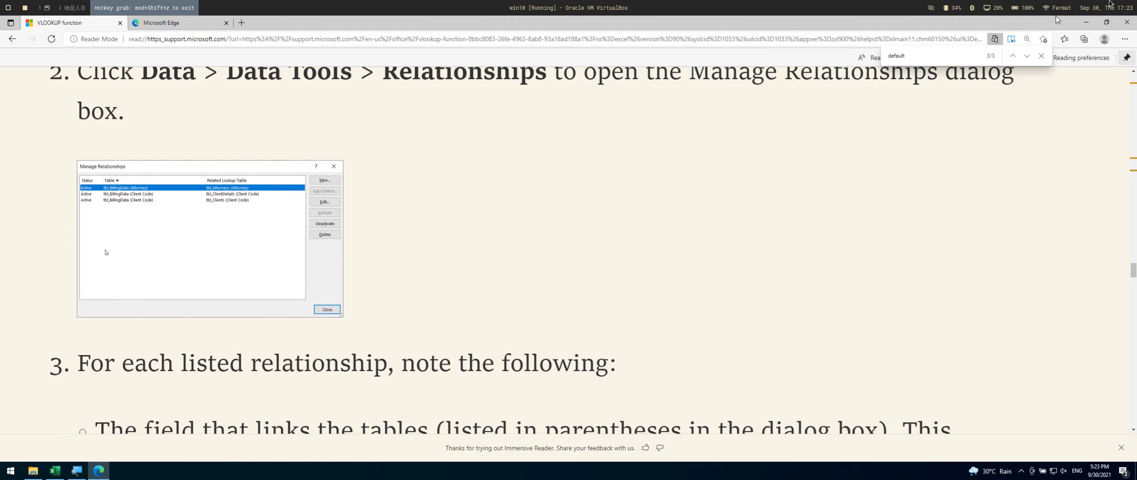
pyautogui.click(1129, 28)
# Add 1 as the range_lookup argument to C11's formula, making it =VLOOKUP(B11,B3:D8,3,1).
pyautogui.scroll(3, 617, 289)
pyautogui.scroll(1, 618, 290)
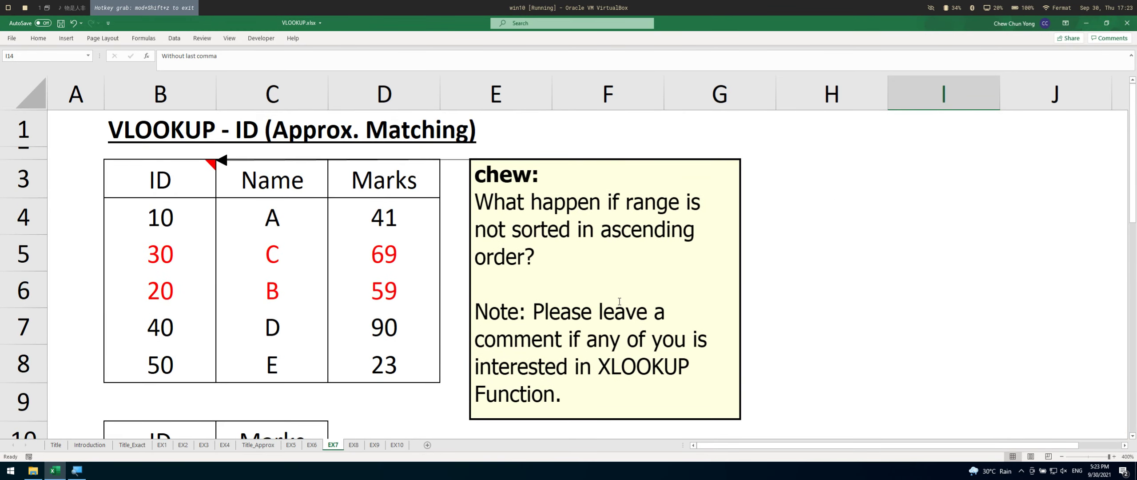
pyautogui.scroll(-3, 615, 294)
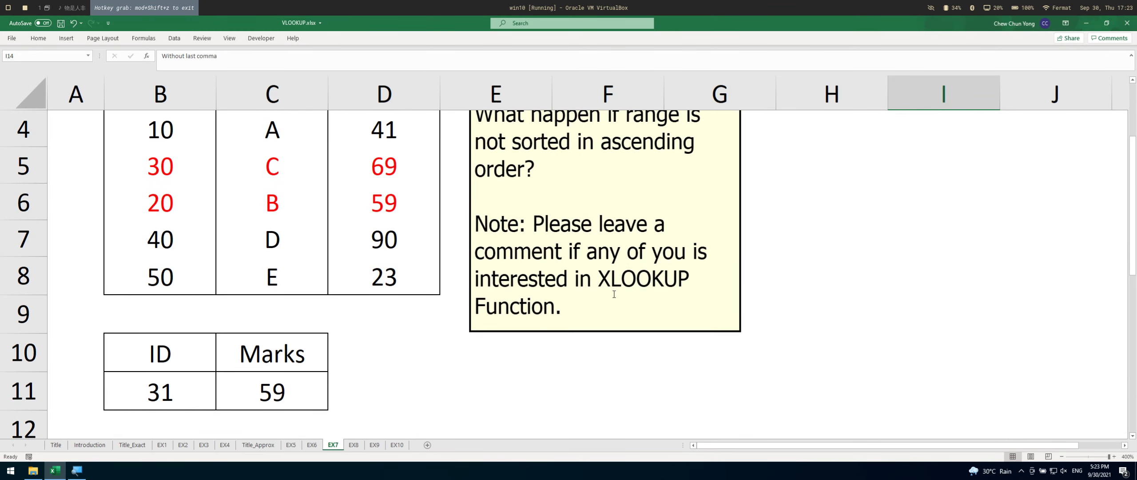
pyautogui.click(267, 390)
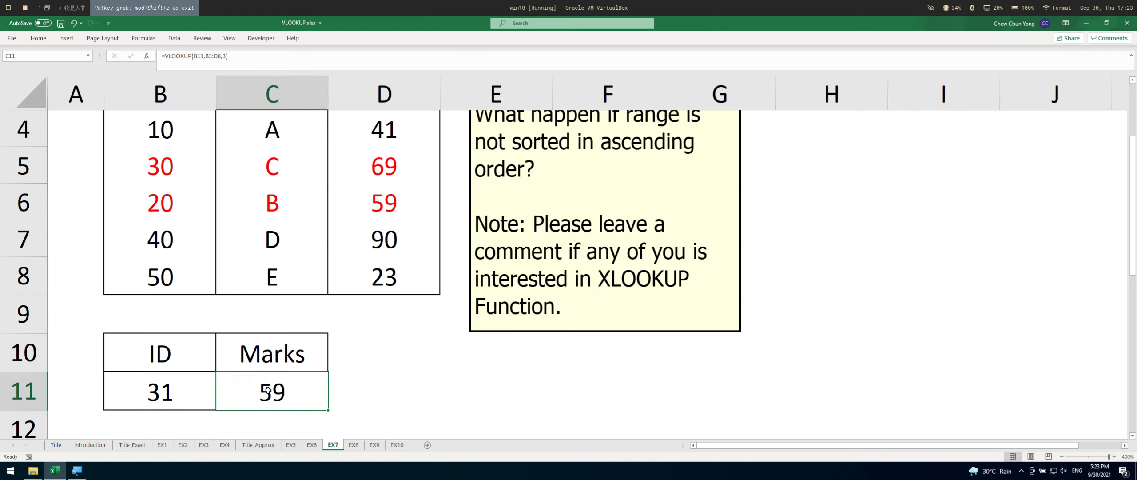
pyautogui.doubleClick(268, 390)
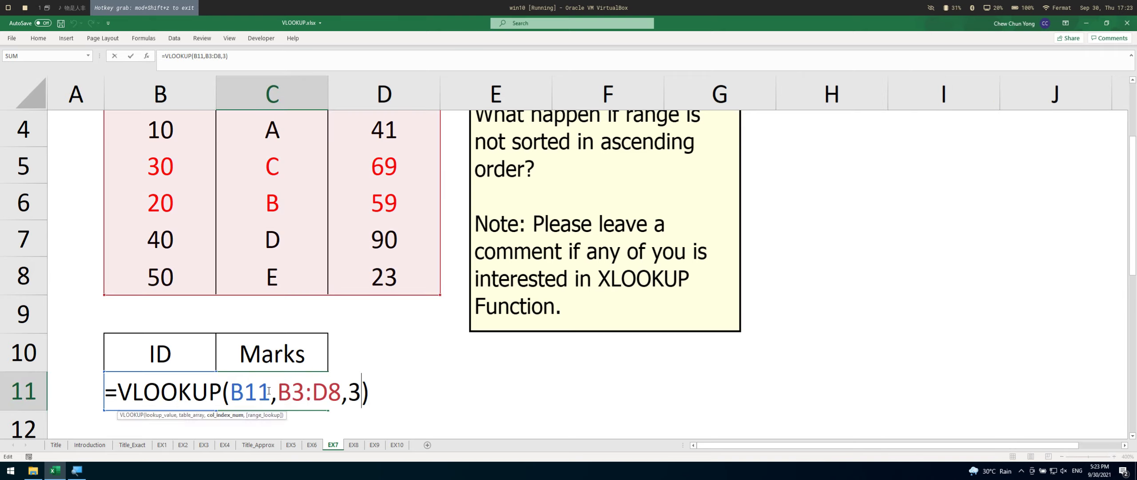
pyautogui.write(',1')
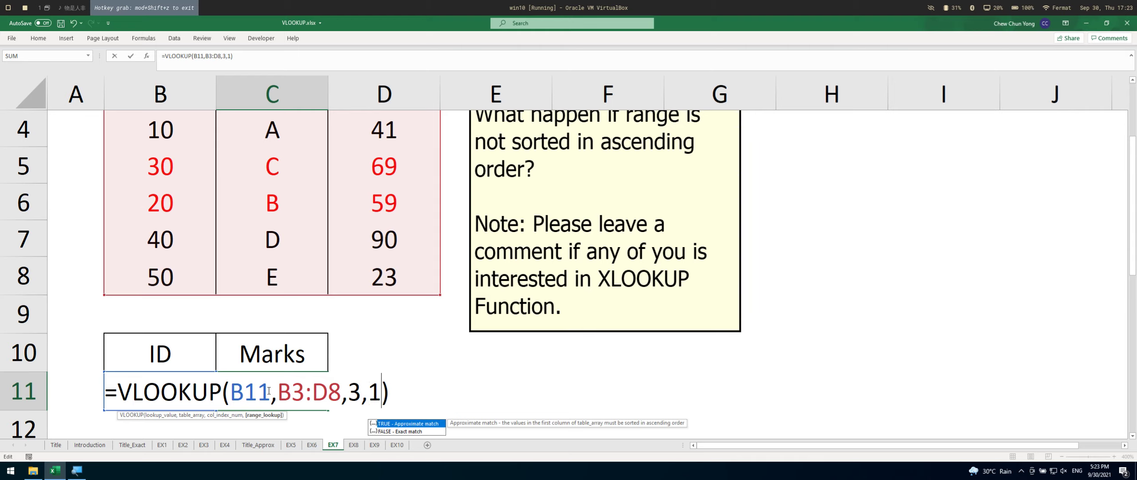
pyautogui.hotkey('ctrl', 'Return')
pyautogui.press('Up')
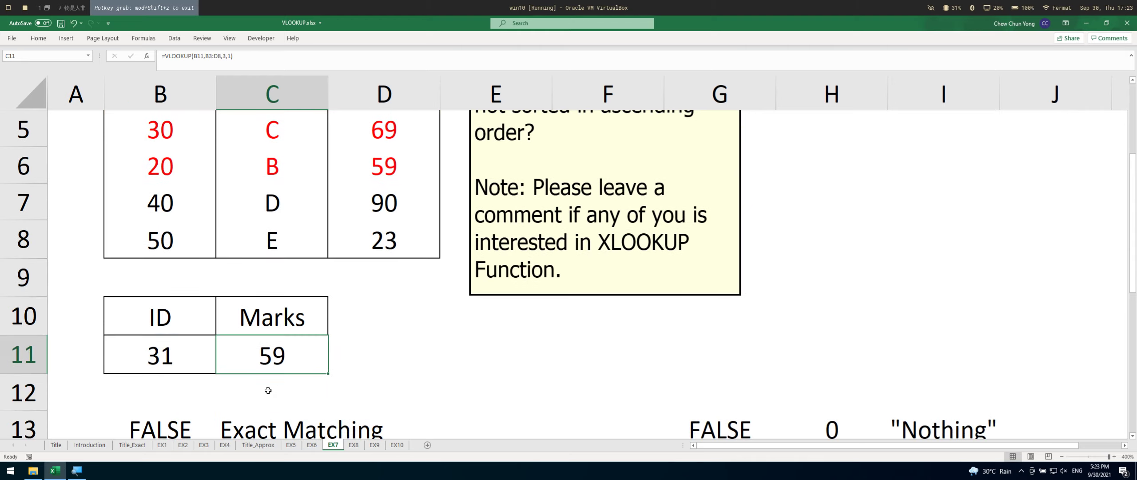
# Examine the order of the IDs in B4:B8 against the lookup value in B11 and the formula in C11.
pyautogui.press('Left')
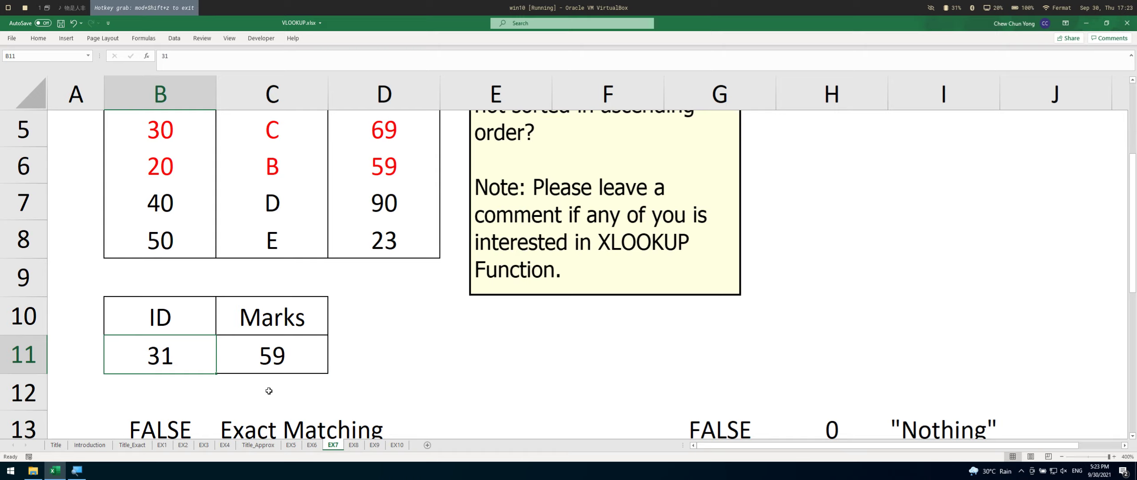
pyautogui.click(266, 356)
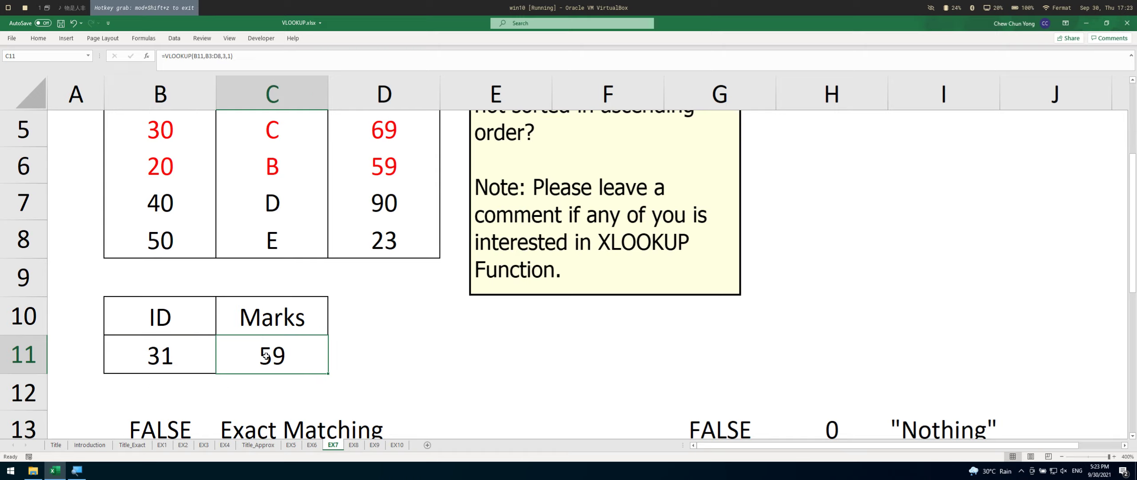
pyautogui.scroll(1, 266, 376)
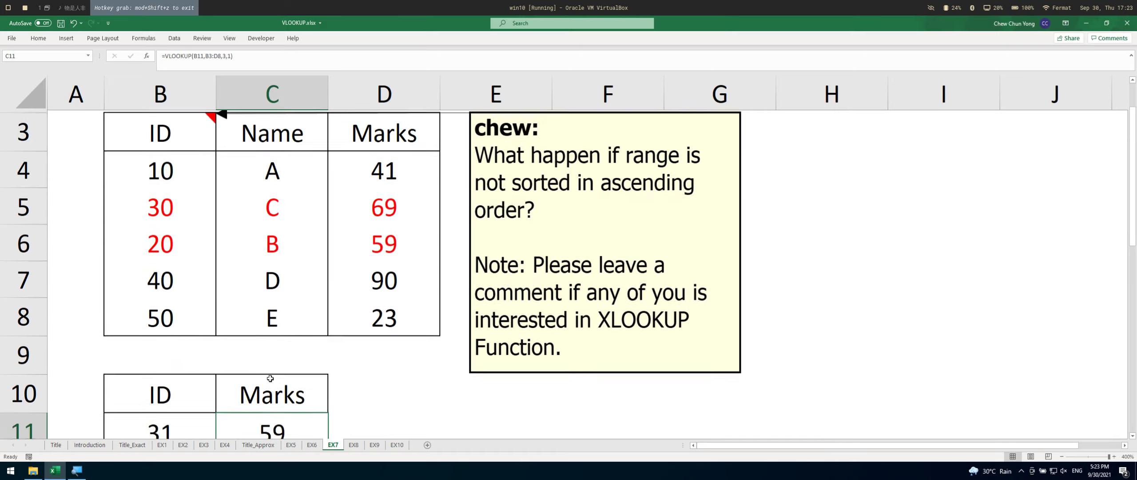
pyautogui.scroll(-1, 269, 378)
pyautogui.click(179, 363)
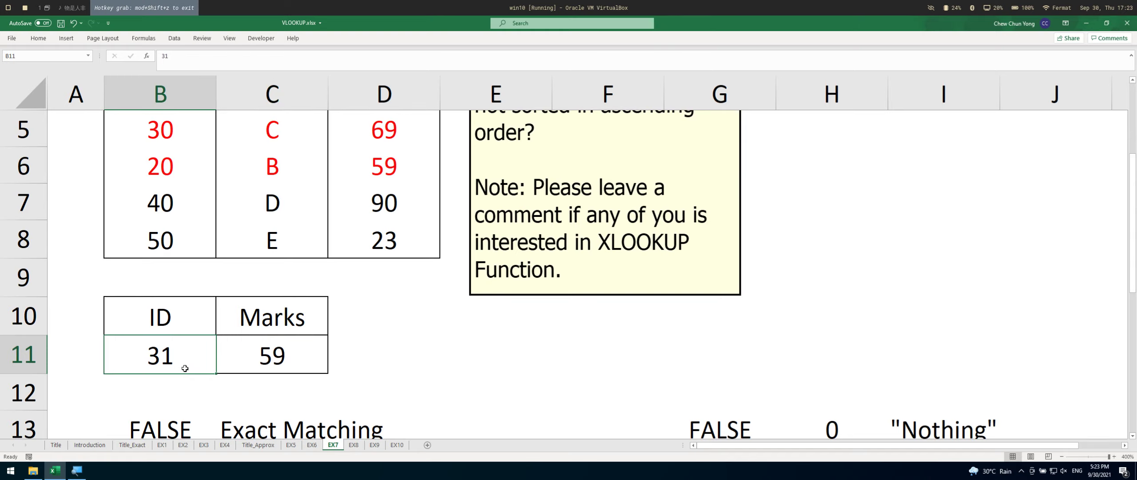
pyautogui.scroll(1, 185, 369)
pyautogui.moveTo(176, 180); pyautogui.dragTo(183, 318)
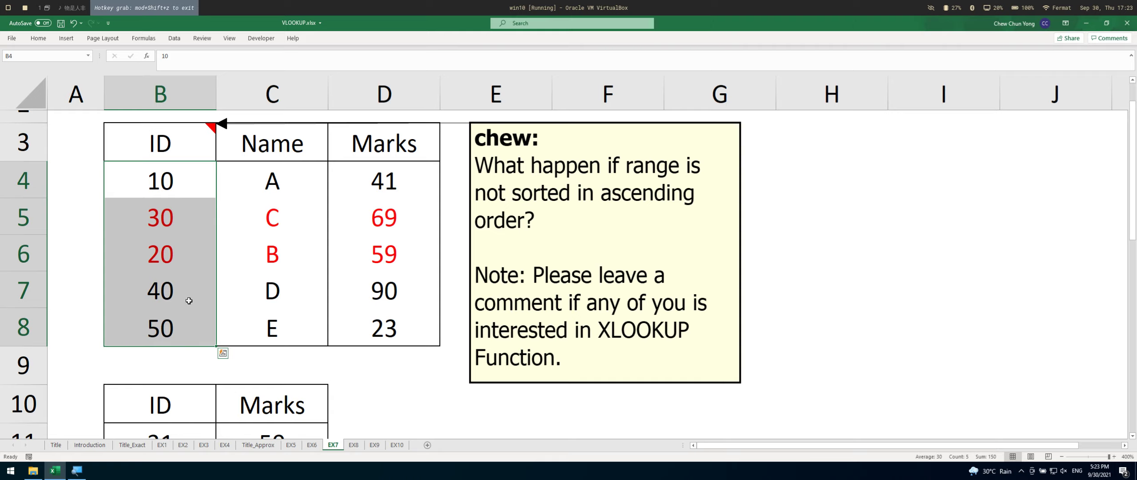
pyautogui.click(189, 174)
pyautogui.moveTo(191, 175); pyautogui.dragTo(193, 337)
pyautogui.click(182, 180)
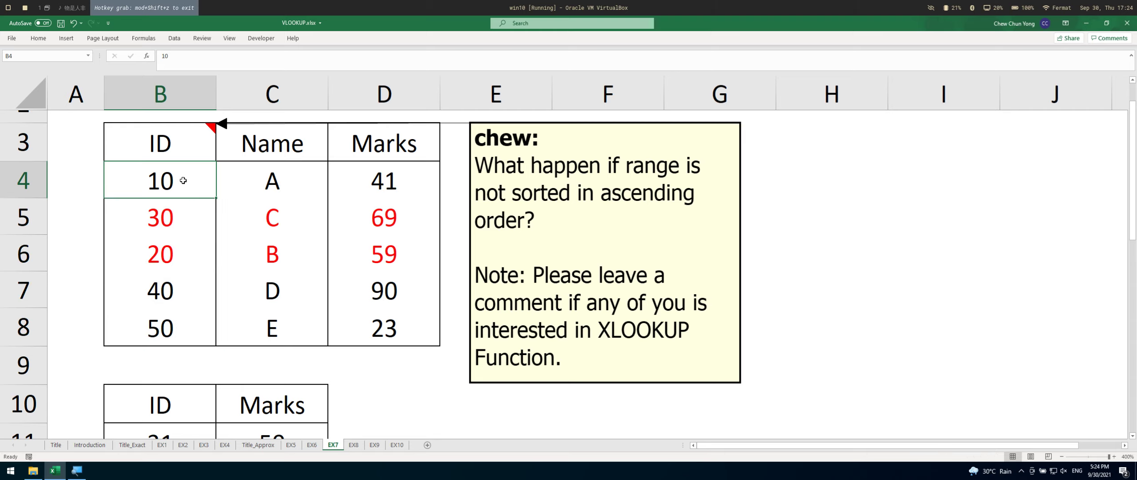
pyautogui.scroll(-2, 183, 181)
pyautogui.click(186, 358)
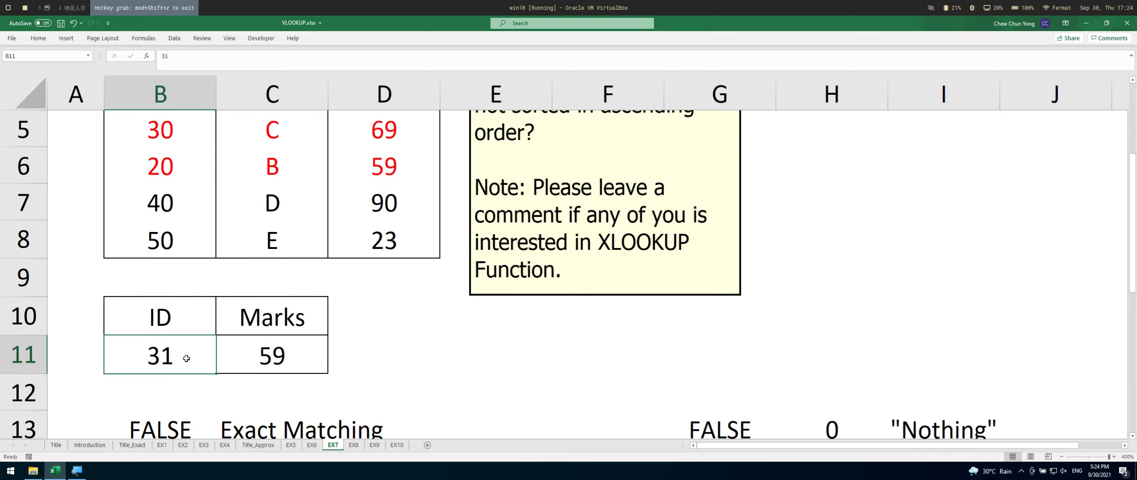
# Trace the approximate match for B11's lookup value from the first ID in B4 to the record in B6:D6.
pyautogui.scroll(2, 178, 293)
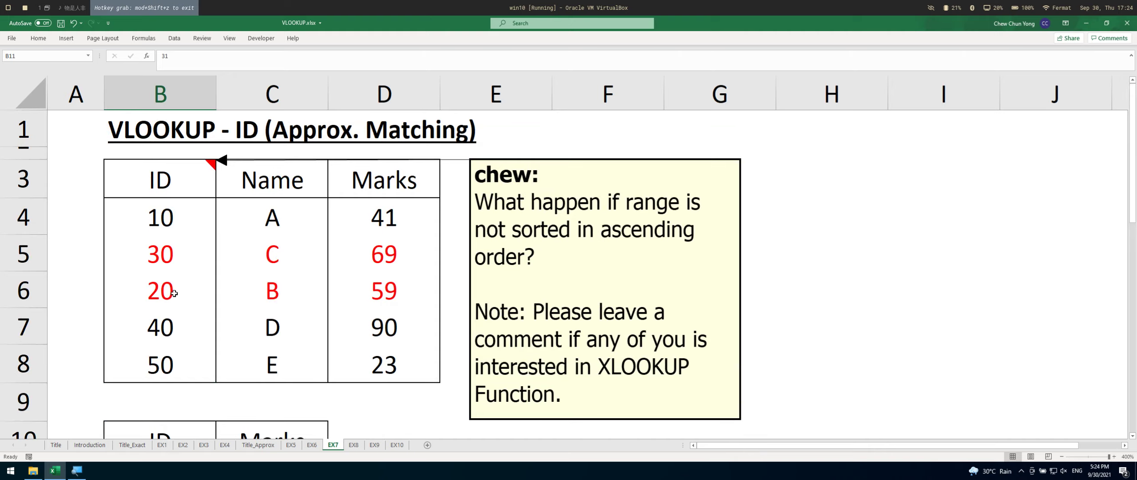
pyautogui.click(170, 218)
pyautogui.click(179, 294)
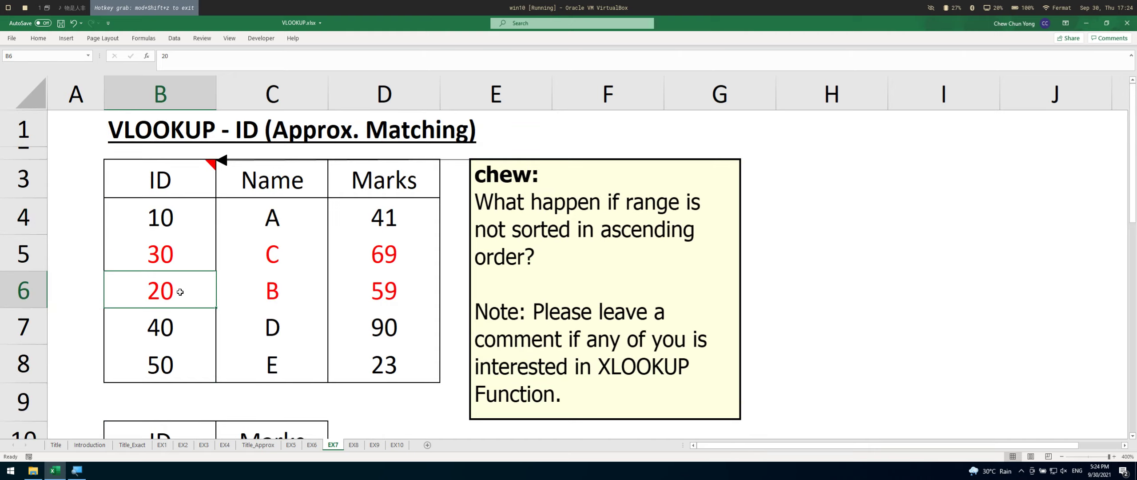
pyautogui.moveTo(176, 291); pyautogui.dragTo(400, 300)
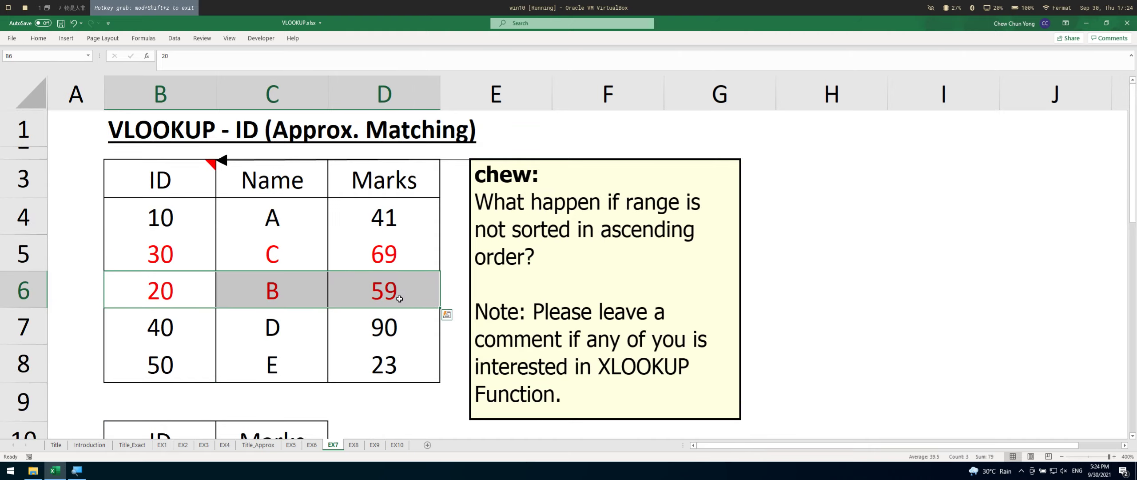
pyautogui.scroll(-1, 386, 304)
pyautogui.click(147, 218)
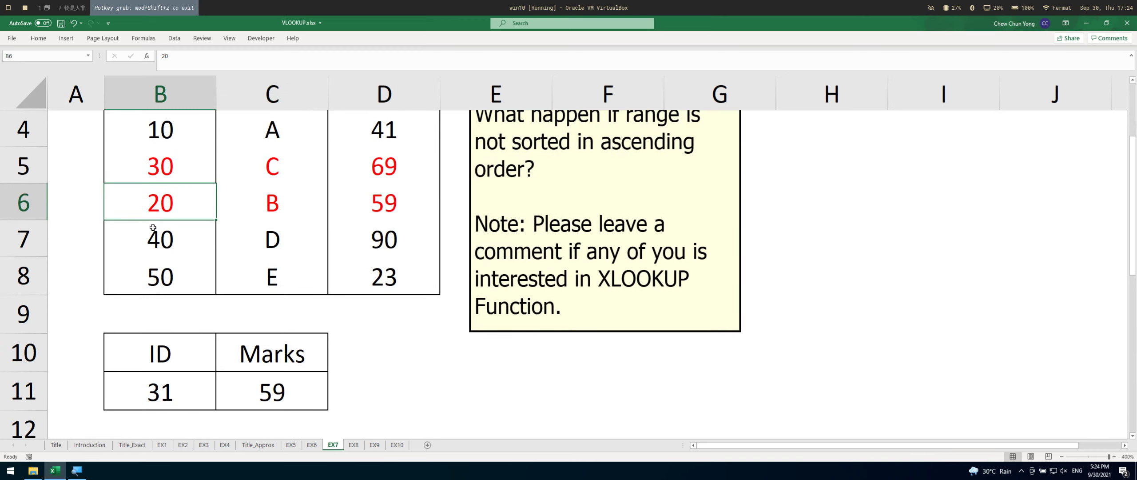
pyautogui.click(196, 401)
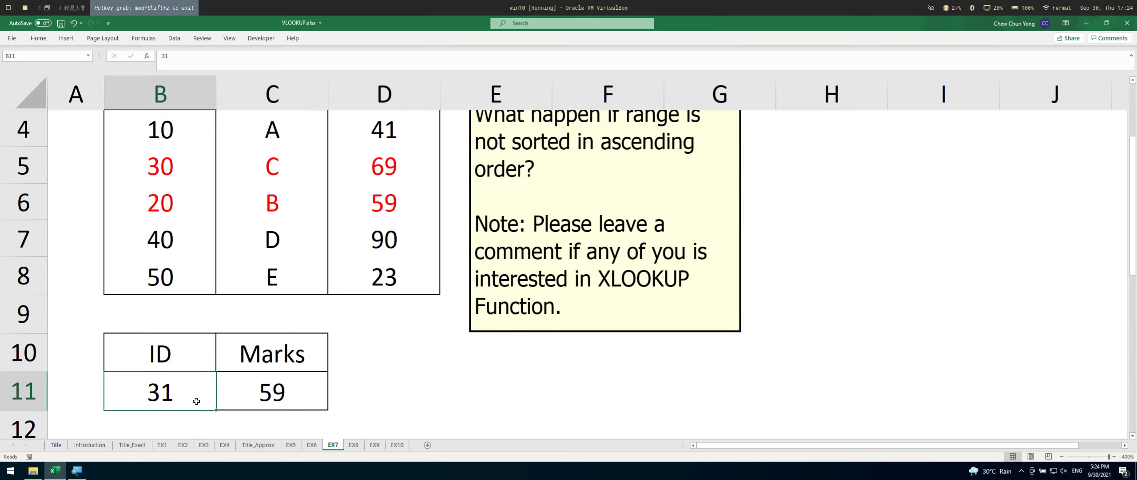
# Compare the neighbouring records in B6:D6 and B7:D7 with the lookup value in B11 and the returned marks in C11.
pyautogui.click(164, 203)
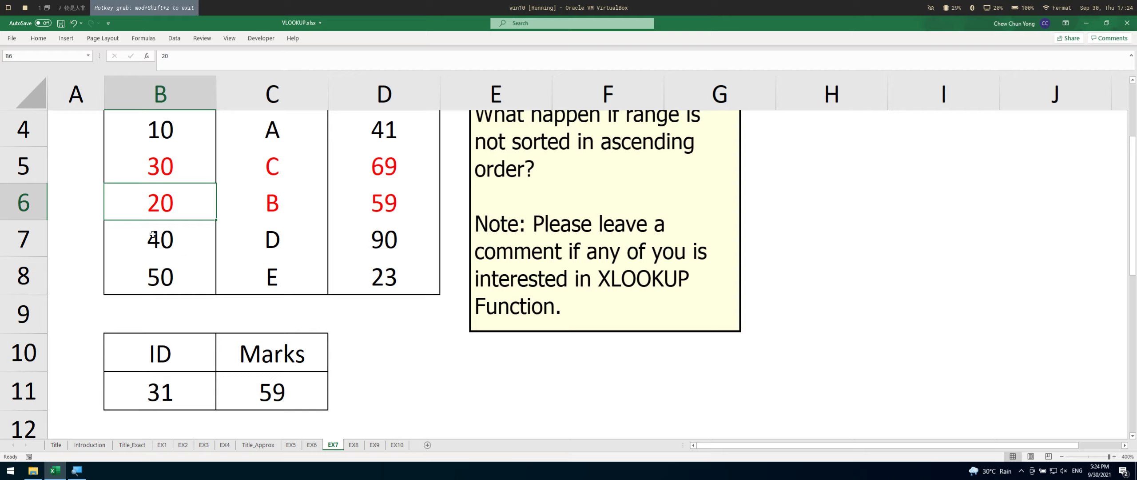
pyautogui.moveTo(189, 213); pyautogui.dragTo(367, 271)
pyautogui.moveTo(120, 247); pyautogui.dragTo(419, 246)
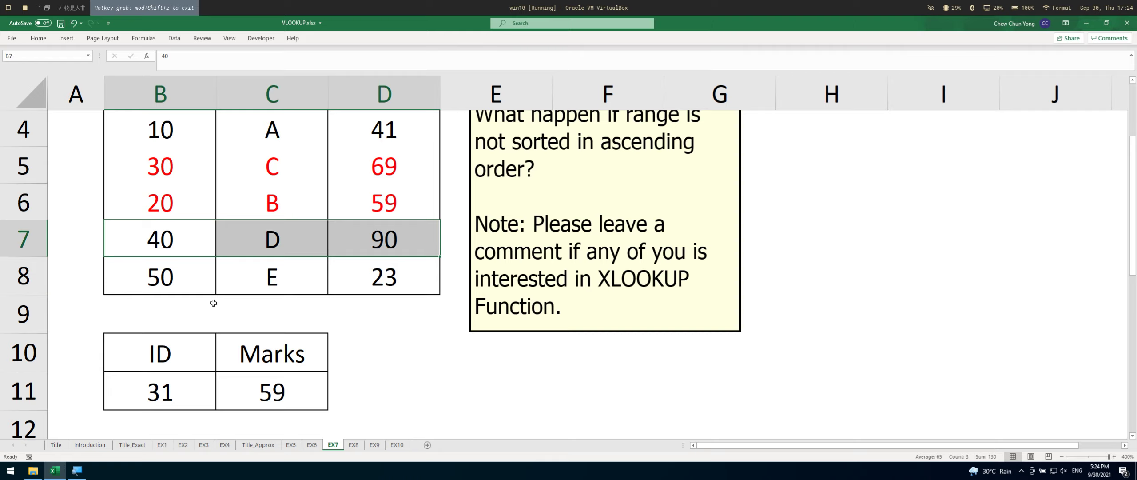
pyautogui.click(178, 403)
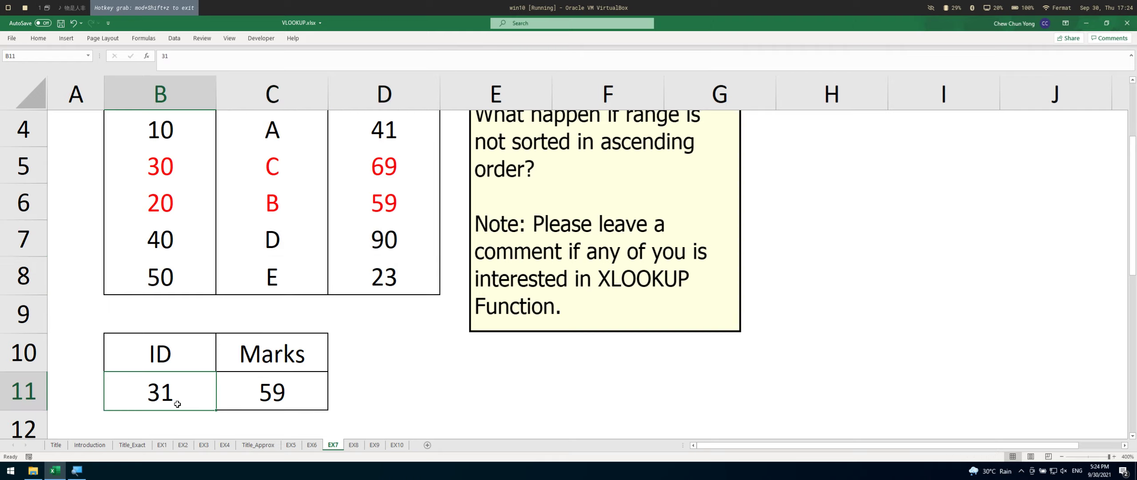
pyautogui.moveTo(162, 246); pyautogui.dragTo(400, 251)
pyautogui.moveTo(400, 245); pyautogui.dragTo(393, 253)
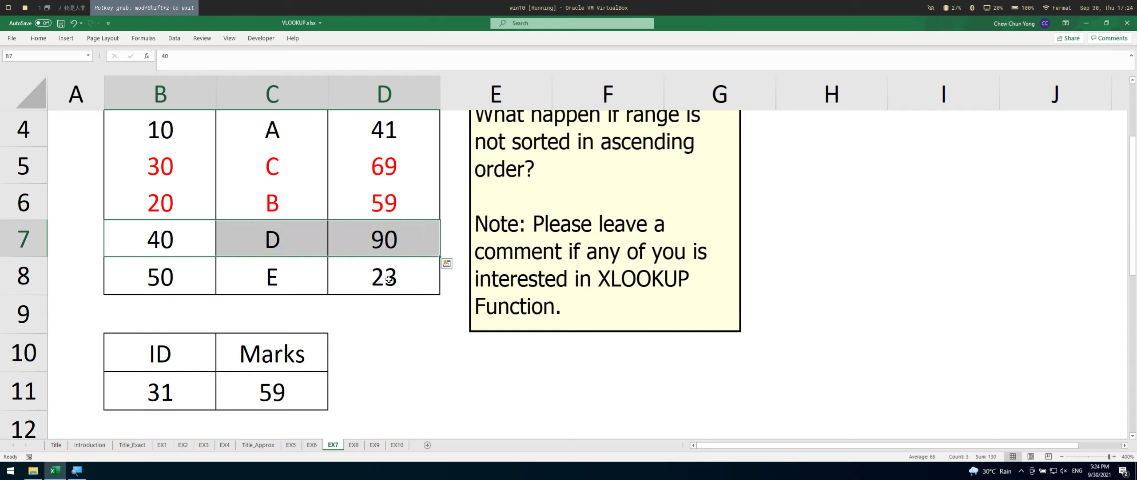
pyautogui.moveTo(183, 211); pyautogui.dragTo(388, 229)
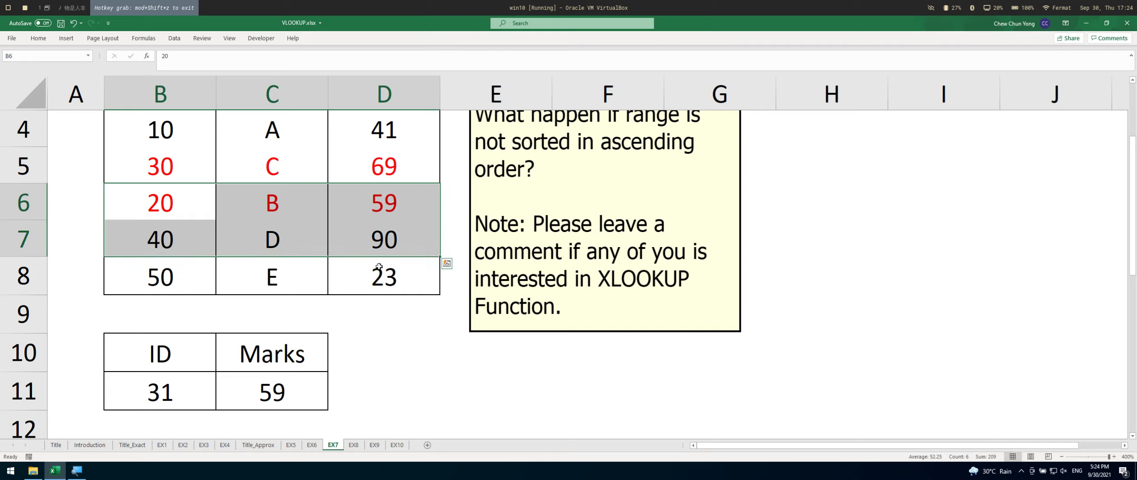
pyautogui.moveTo(156, 205); pyautogui.dragTo(390, 198)
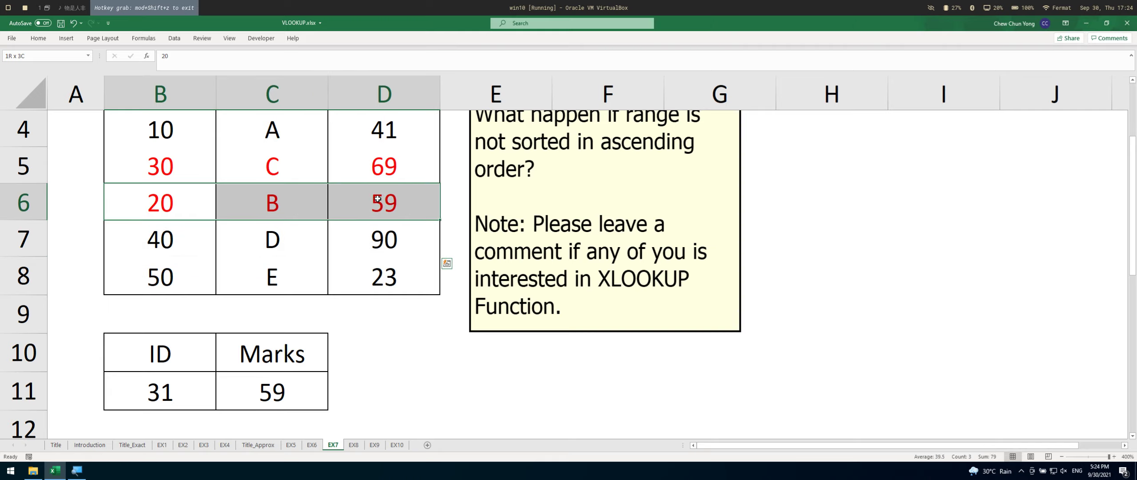
pyautogui.click(277, 389)
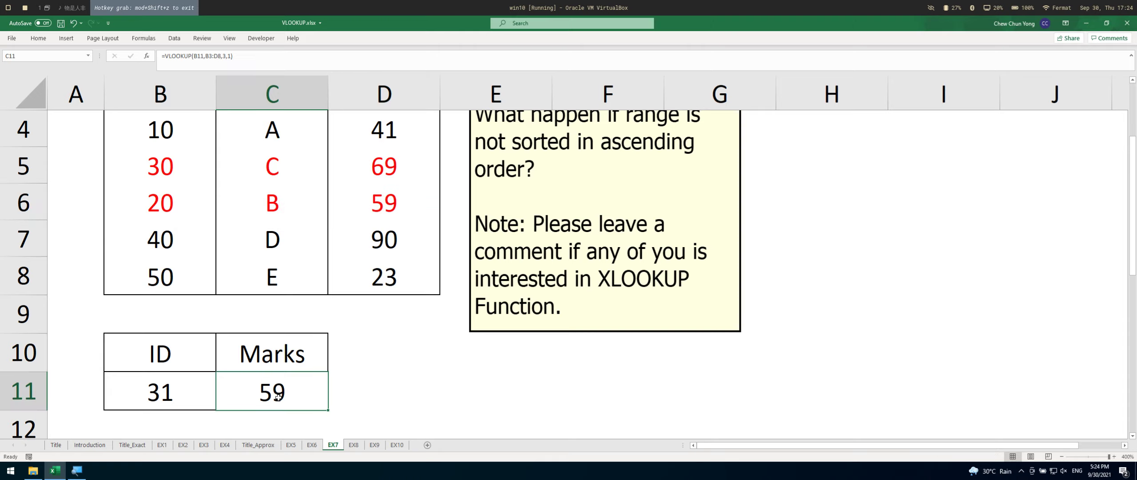
pyautogui.click(184, 139)
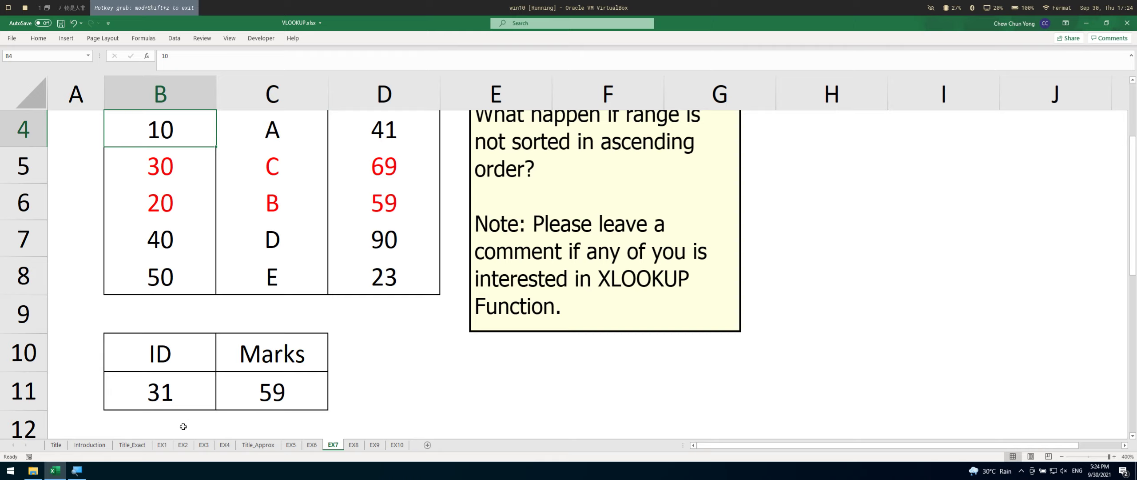
pyautogui.click(173, 394)
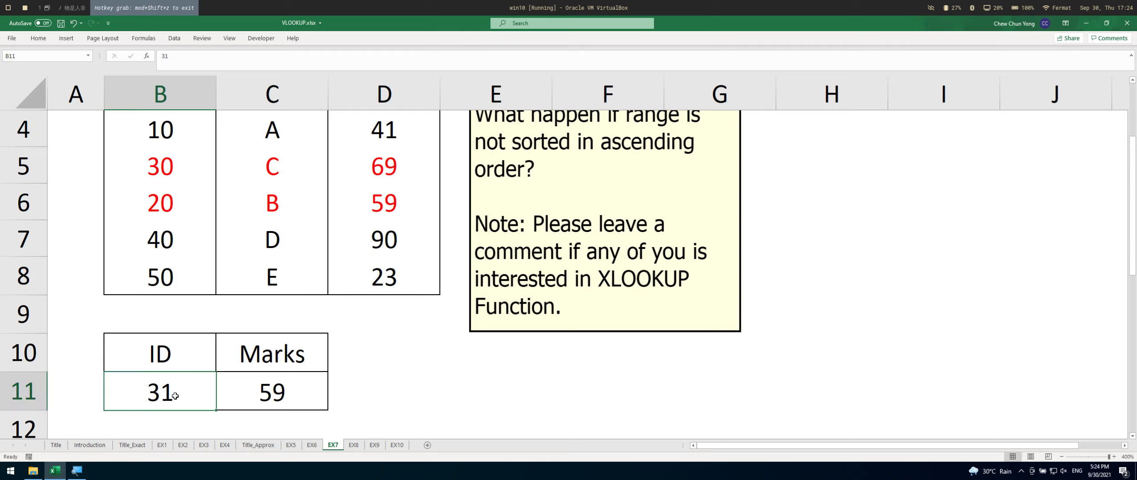
# Examine how the approximate match for ID 31 works through the unsorted ID rows B4:D8 of the EX7 table.
pyautogui.moveTo(161, 122); pyautogui.dragTo(364, 134)
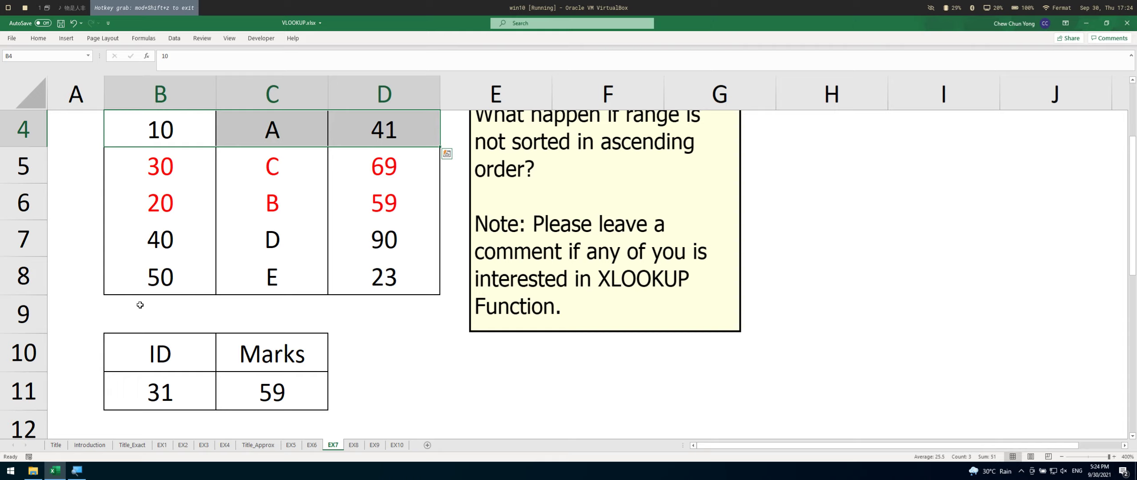
pyautogui.moveTo(152, 278); pyautogui.dragTo(378, 287)
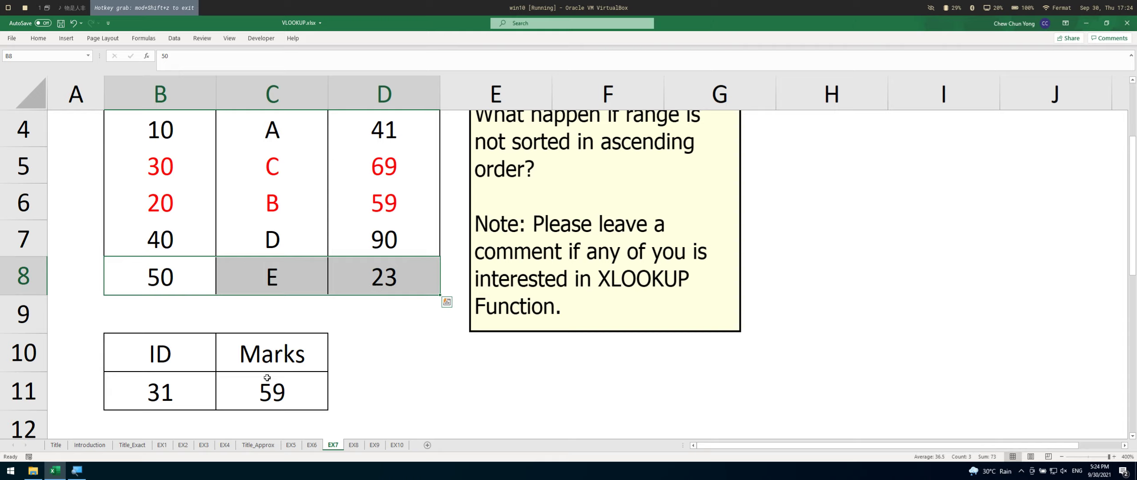
pyautogui.click(179, 387)
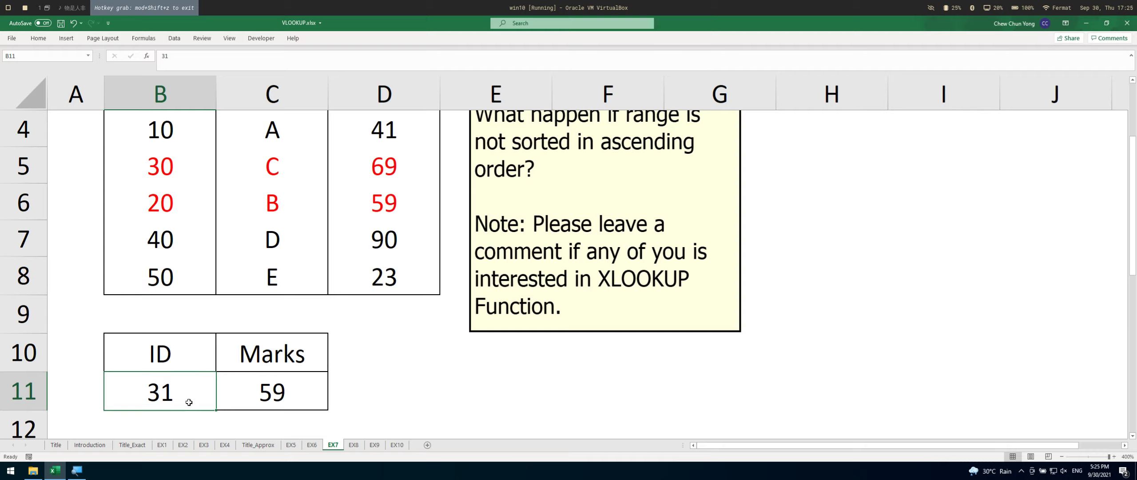
pyautogui.moveTo(188, 140); pyautogui.dragTo(190, 276)
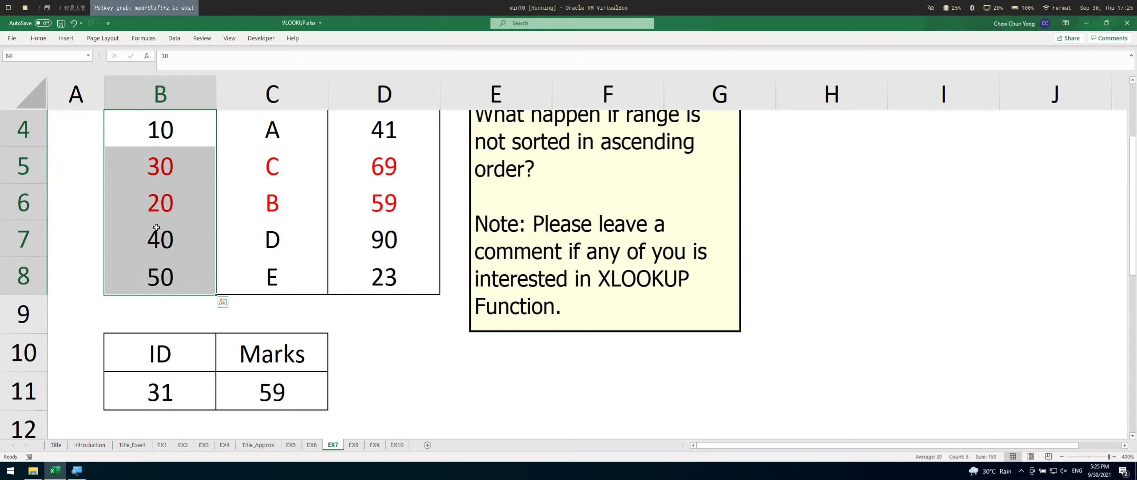
pyautogui.moveTo(157, 202); pyautogui.dragTo(373, 215)
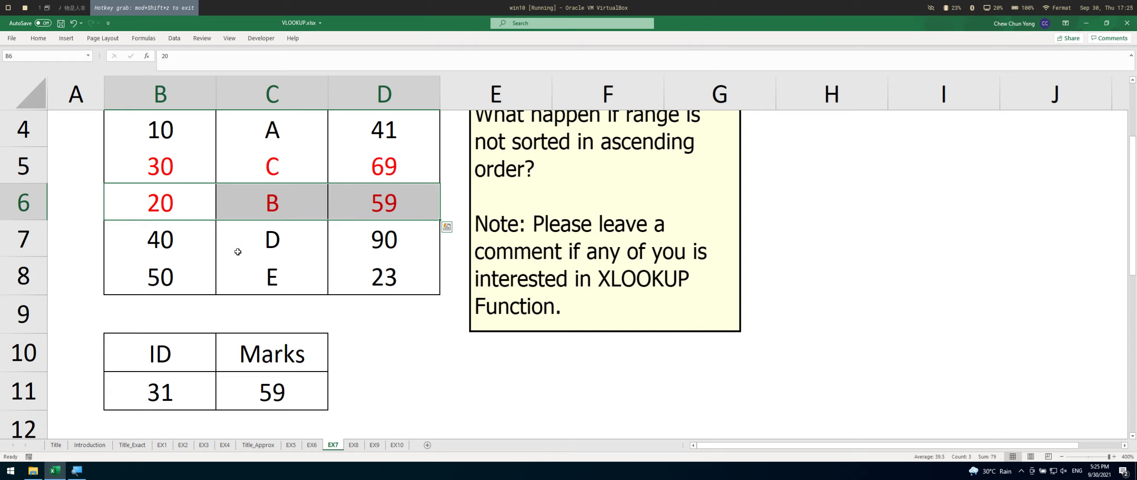
pyautogui.click(188, 206)
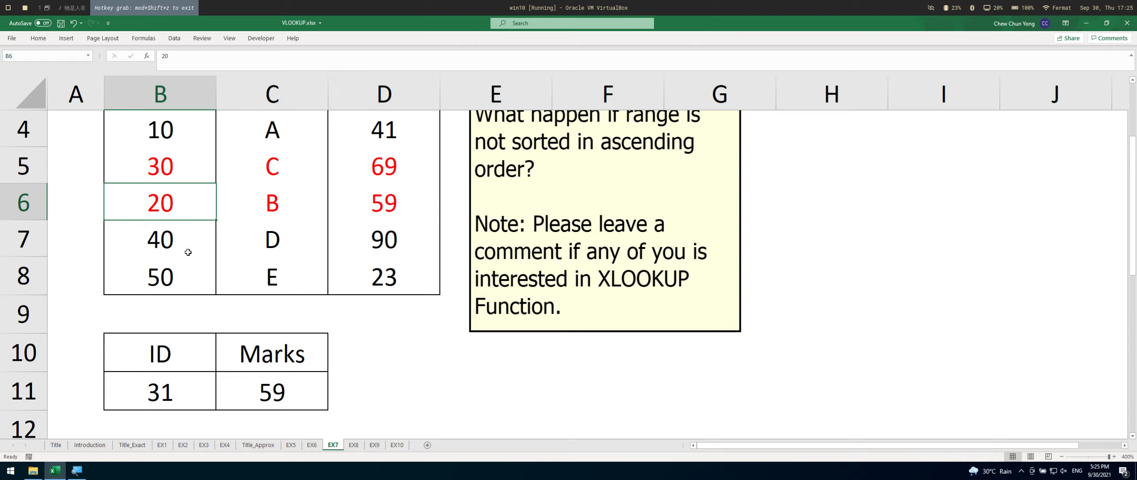
pyautogui.click(185, 278)
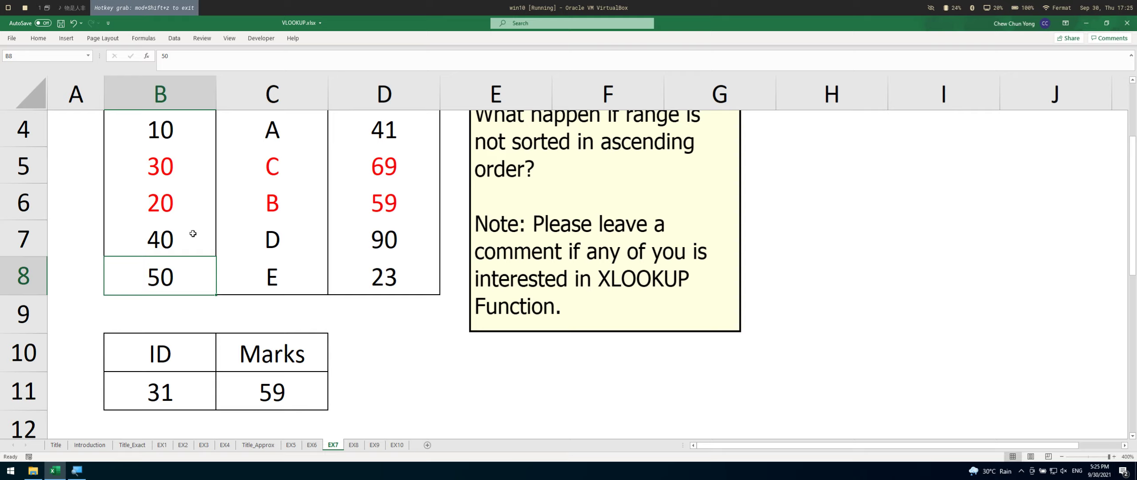
pyautogui.moveTo(170, 202); pyautogui.dragTo(370, 277)
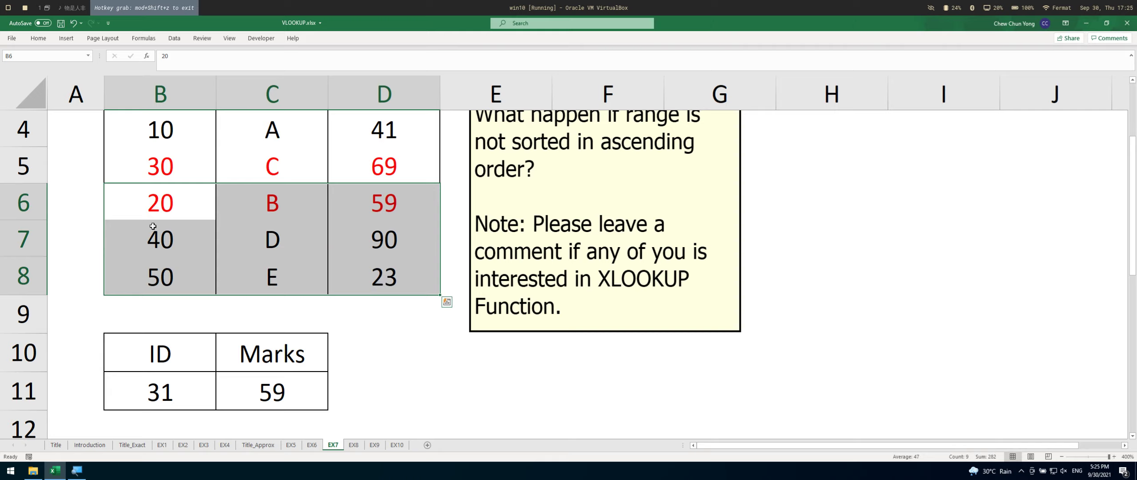
pyautogui.moveTo(151, 236); pyautogui.dragTo(431, 247)
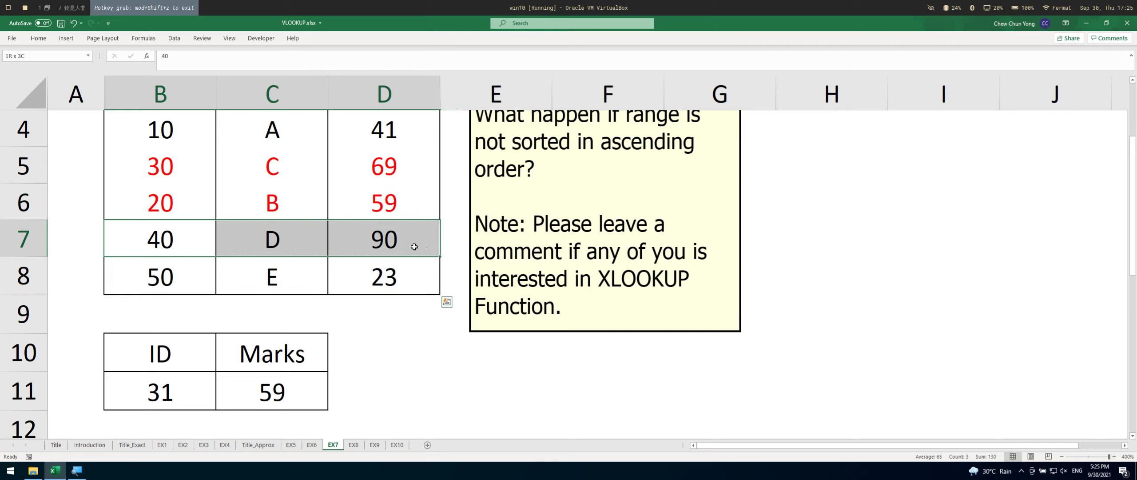
pyautogui.moveTo(165, 216); pyautogui.dragTo(415, 242)
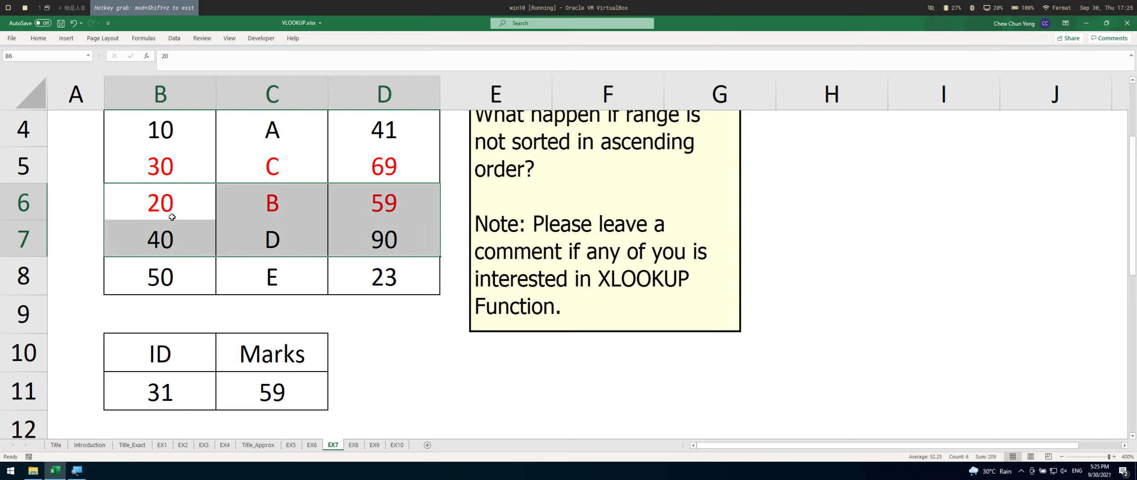
pyautogui.moveTo(166, 206); pyautogui.dragTo(434, 209)
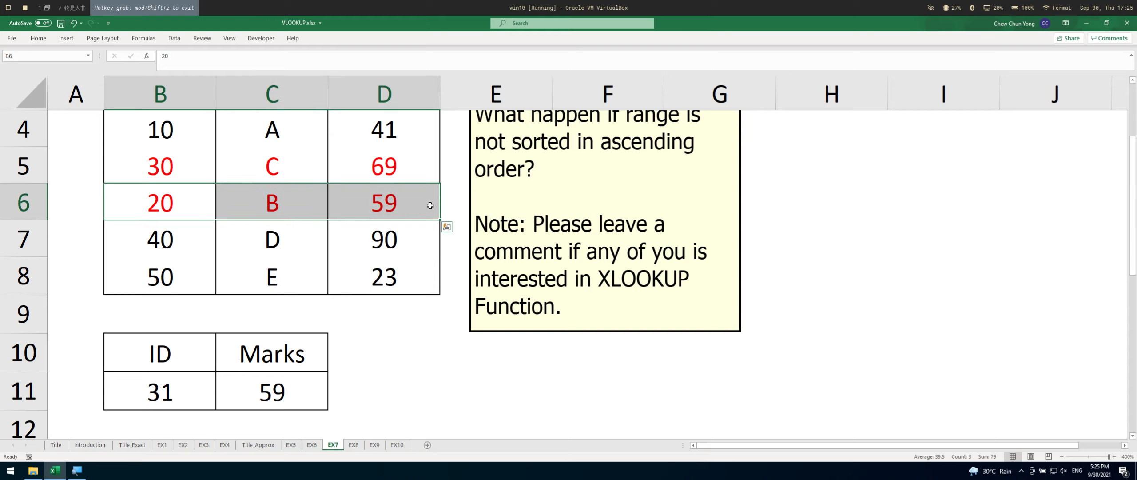
pyautogui.click(321, 385)
# Change the ID in cell B6 to 35 so the ID column is in ascending order.
pyautogui.click(184, 217)
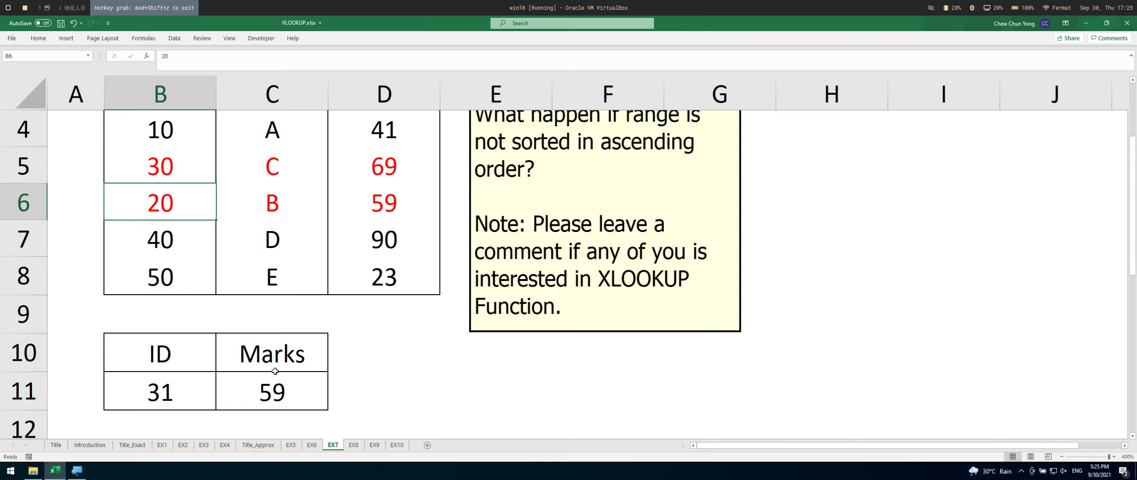
pyautogui.write('35')
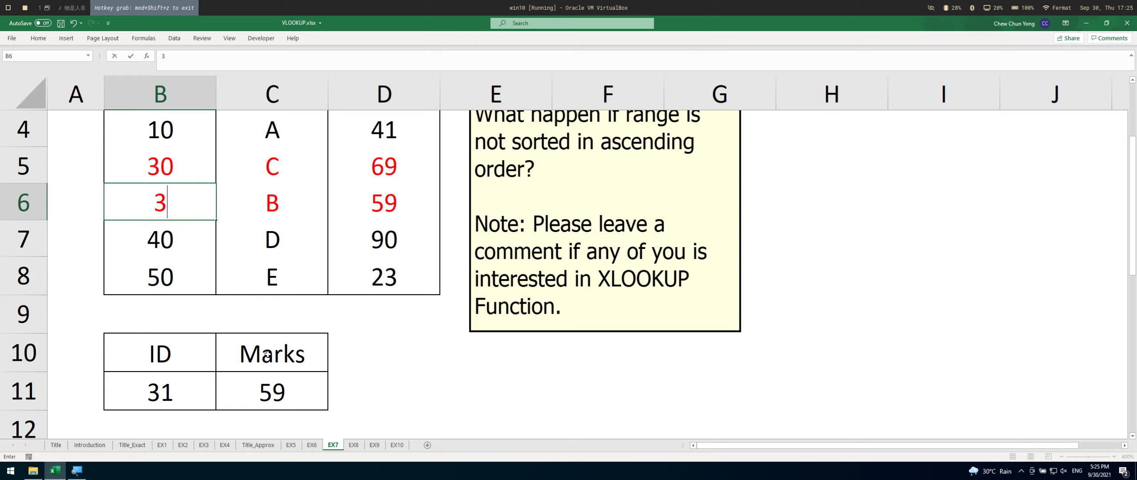
pyautogui.press('Return')
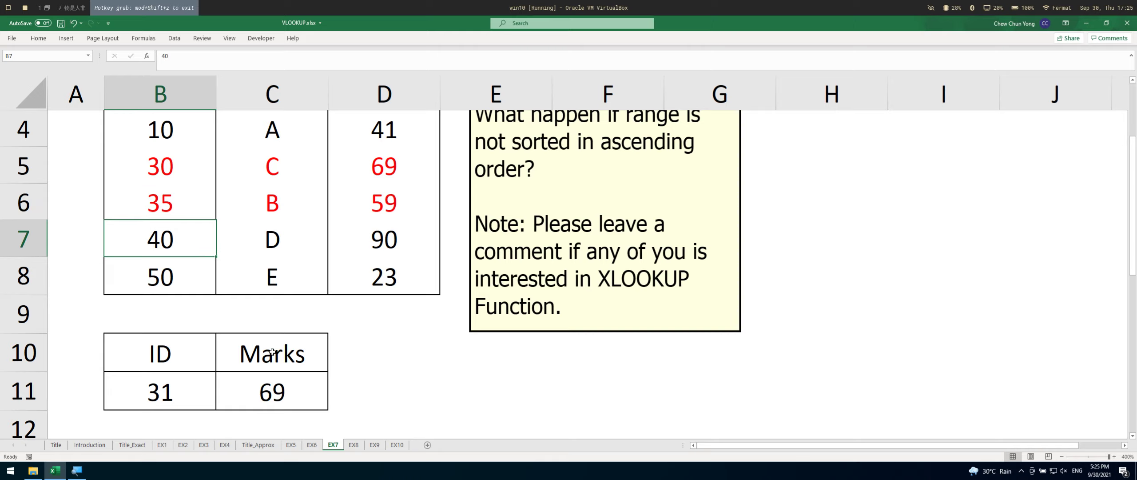
# Examine how the lookup of ID 31 narrows down the sorted table rows to the matching mark.
pyautogui.click(371, 195)
pyautogui.click(405, 178)
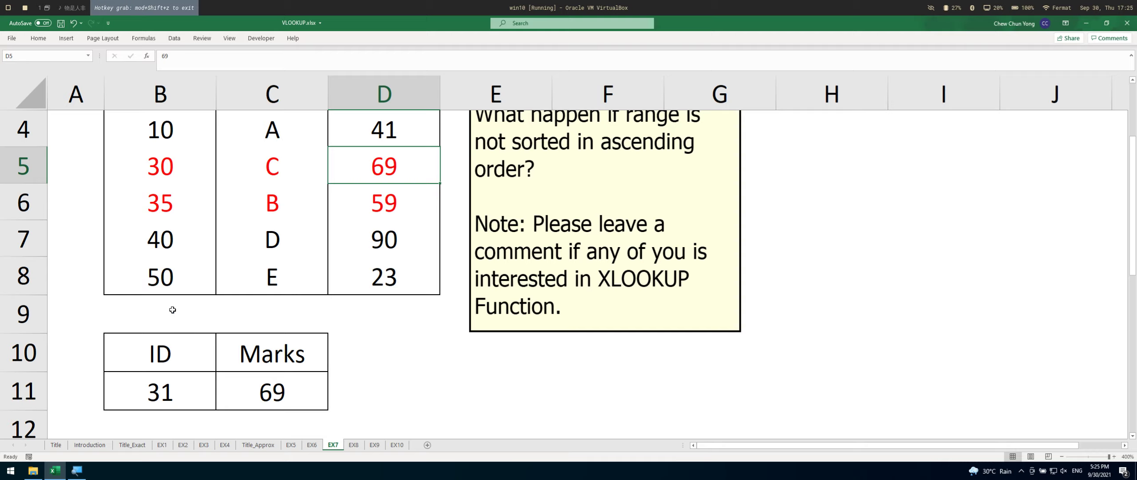
pyautogui.moveTo(154, 134); pyautogui.dragTo(375, 141)
pyautogui.moveTo(173, 275); pyautogui.dragTo(431, 297)
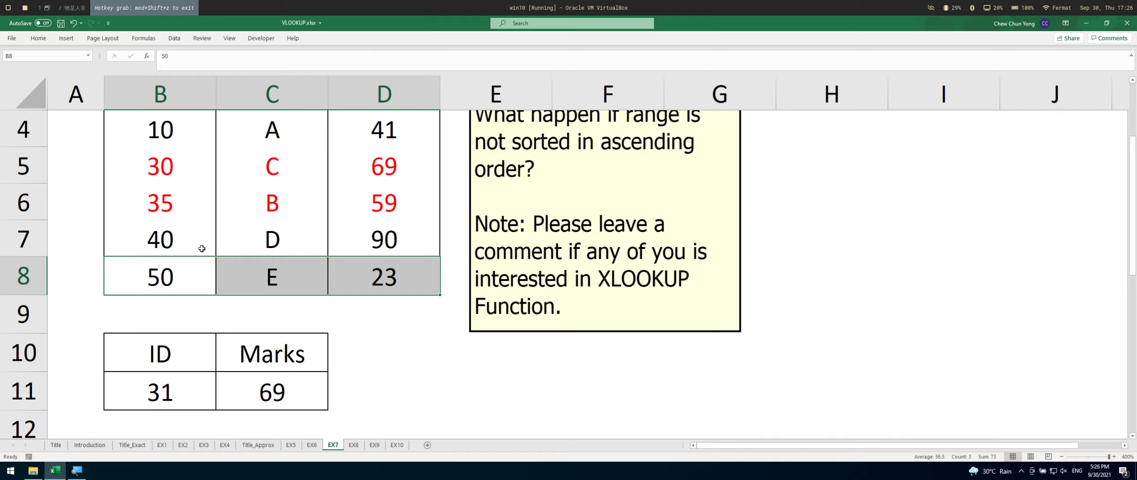
pyautogui.moveTo(134, 200); pyautogui.dragTo(390, 204)
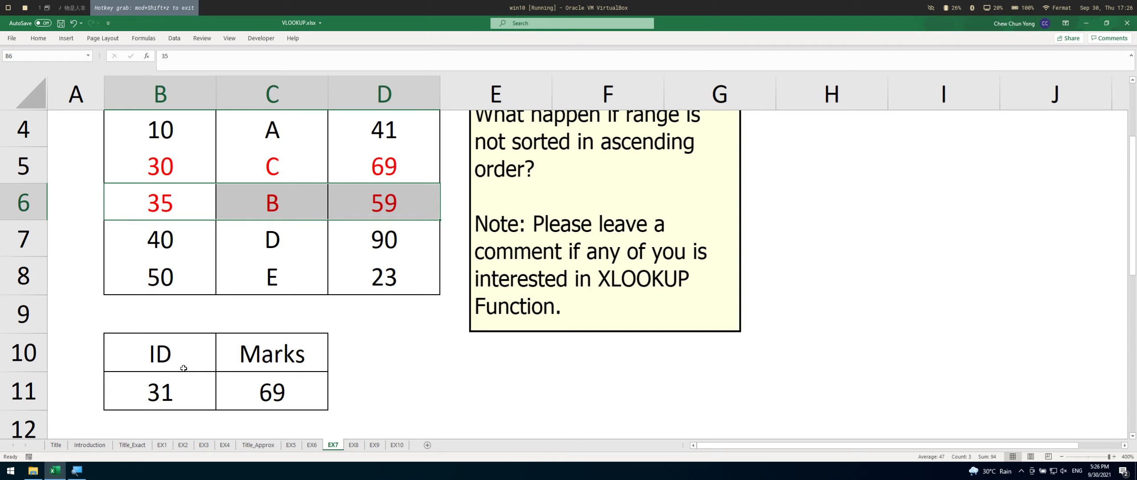
pyautogui.moveTo(175, 133); pyautogui.dragTo(391, 213)
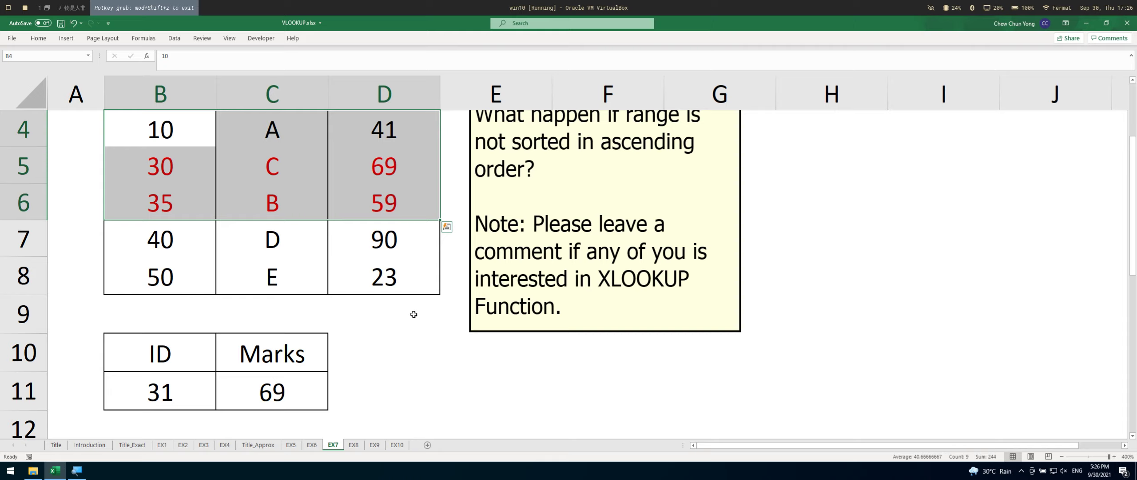
pyautogui.moveTo(158, 169); pyautogui.dragTo(371, 170)
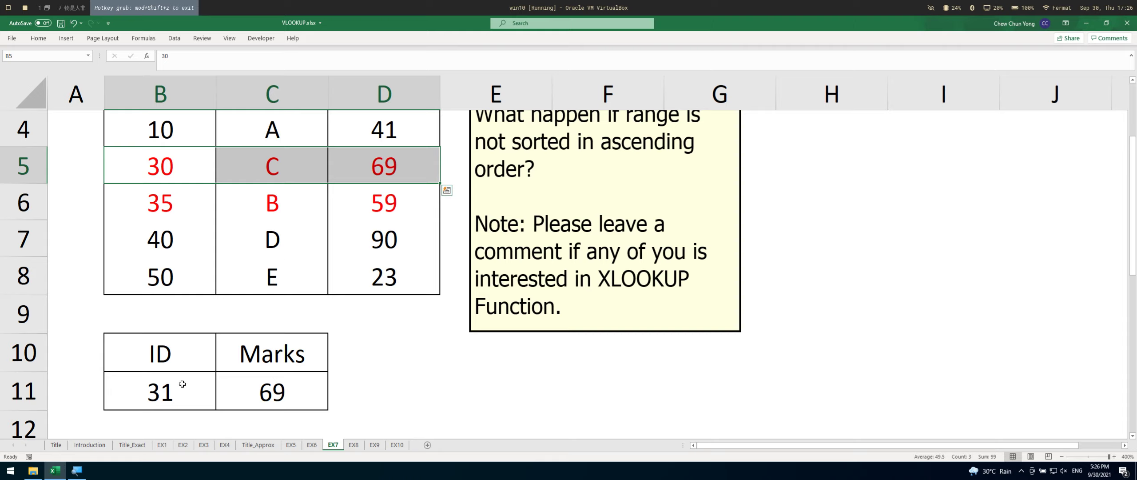
pyautogui.moveTo(186, 201); pyautogui.dragTo(389, 196)
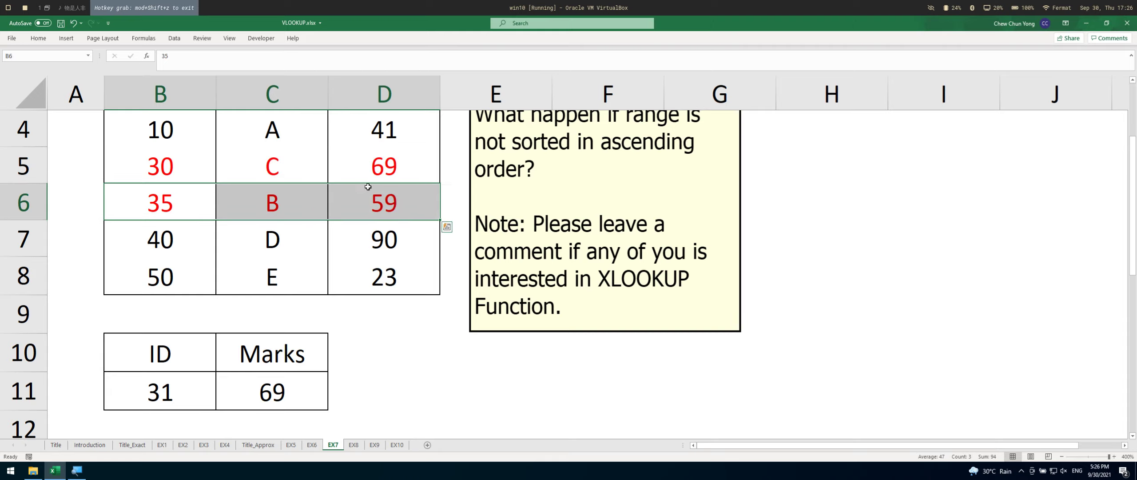
pyautogui.moveTo(143, 164); pyautogui.dragTo(389, 197)
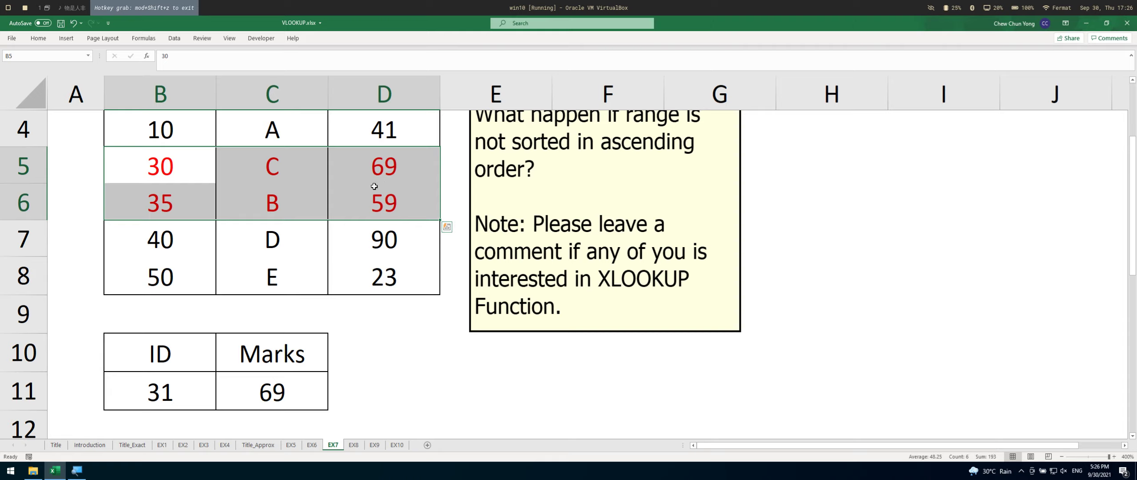
pyautogui.moveTo(142, 173); pyautogui.dragTo(392, 165)
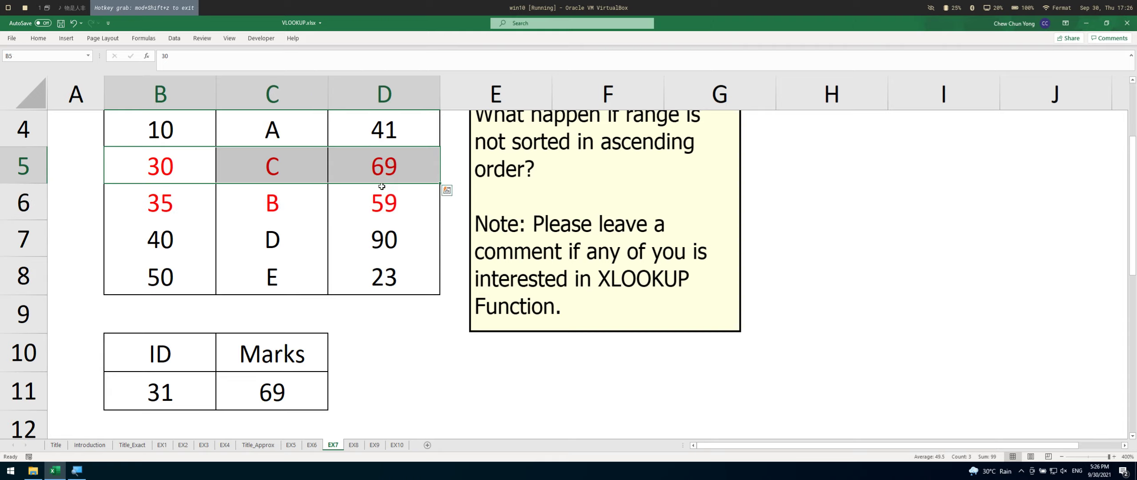
# Set the ID in cell B6 to 30.5.
pyautogui.click(179, 205)
pyautogui.write('30.5')
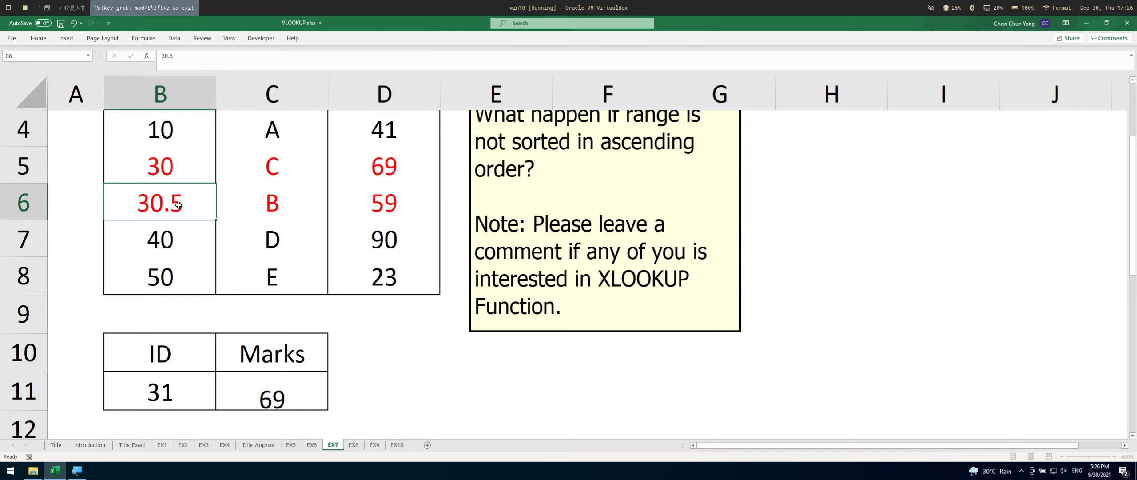
pyautogui.press('Return')
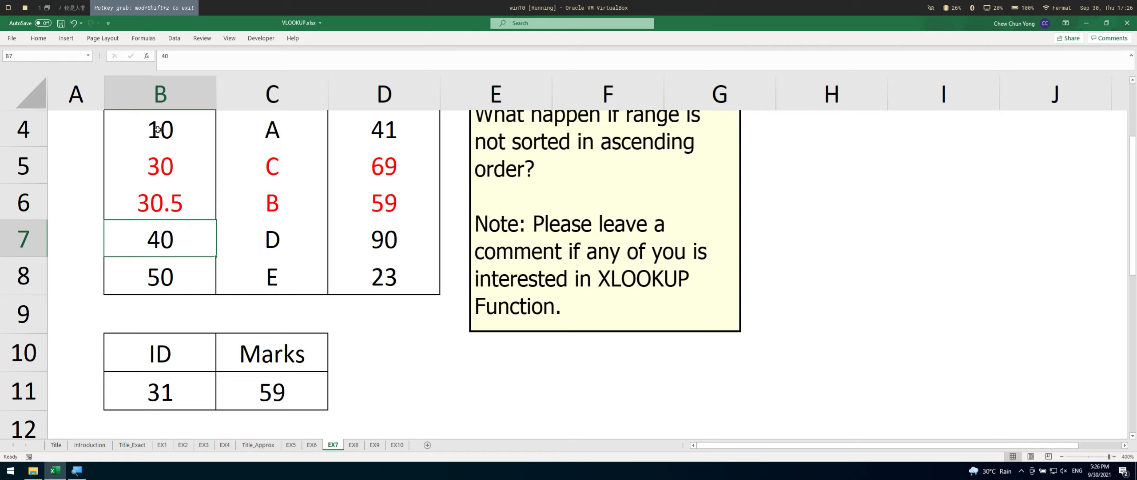
# Trace the approximate match for ID 31 through the first, last and middle table rows, and review the matching-type notes below.
pyautogui.moveTo(158, 130); pyautogui.dragTo(385, 124)
pyautogui.moveTo(186, 271); pyautogui.dragTo(329, 264)
pyautogui.moveTo(172, 204); pyautogui.dragTo(378, 206)
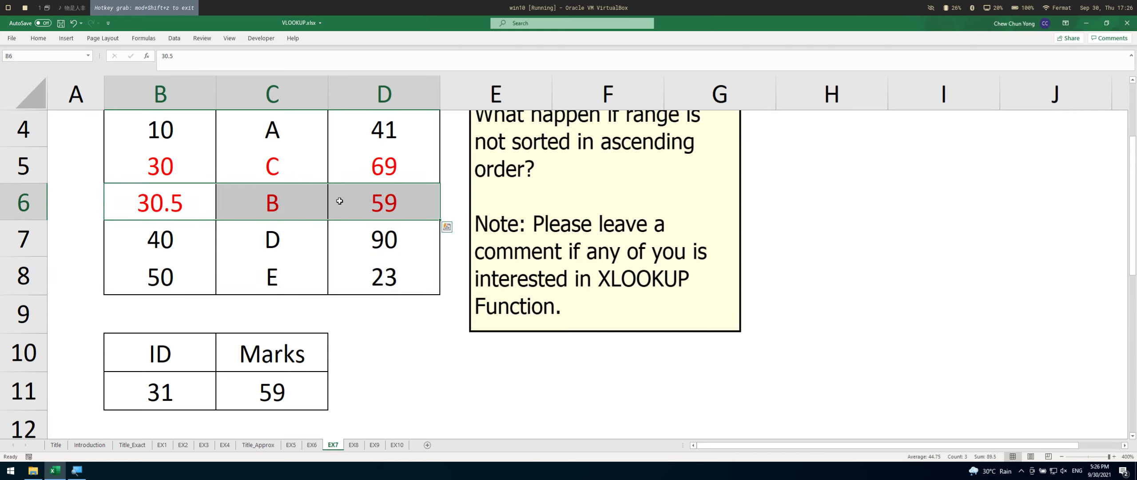
pyautogui.moveTo(152, 202); pyautogui.dragTo(401, 274)
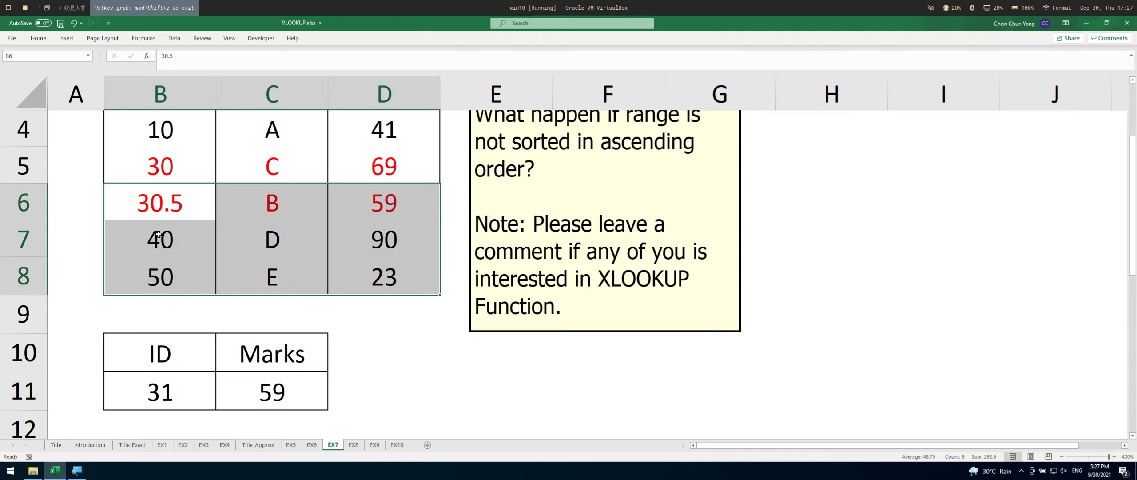
pyautogui.moveTo(169, 239); pyautogui.dragTo(391, 240)
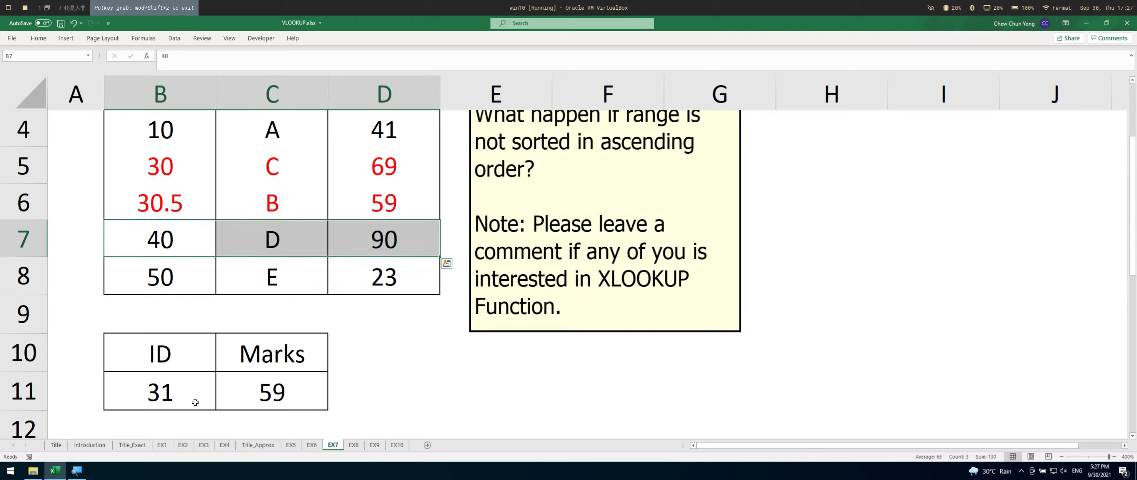
pyautogui.moveTo(187, 202); pyautogui.dragTo(371, 233)
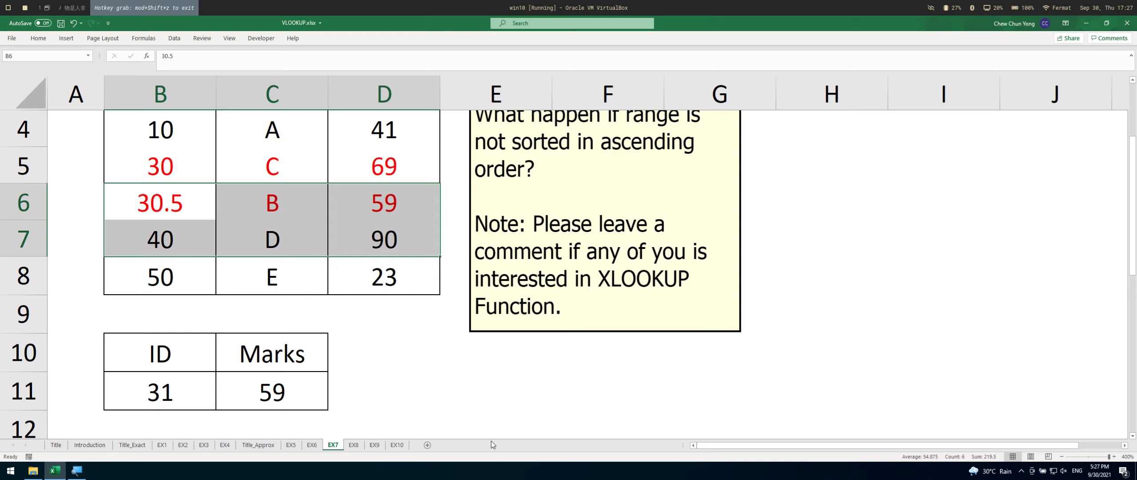
pyautogui.scroll(-3, 517, 358)
pyautogui.scroll(2, 503, 349)
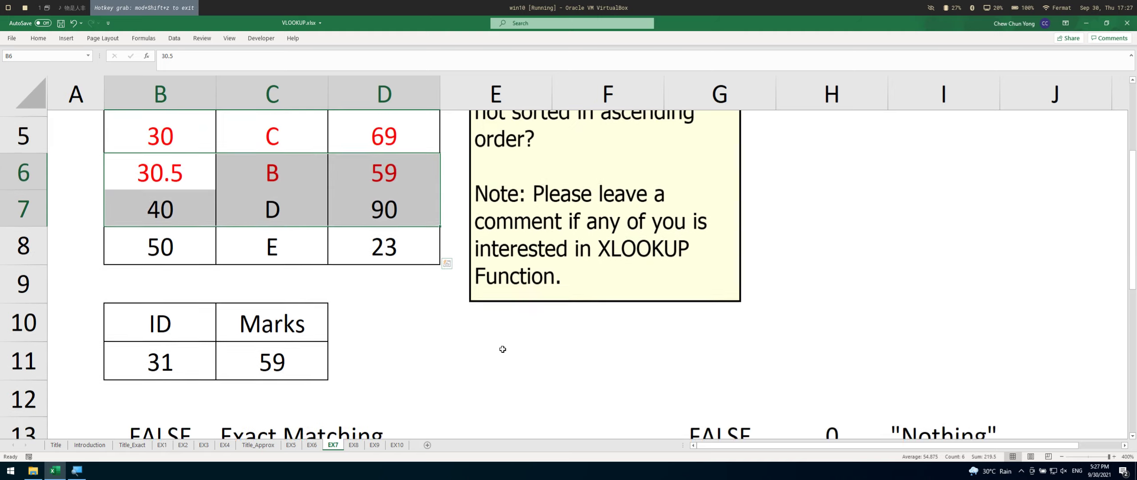
pyautogui.scroll(1, 502, 350)
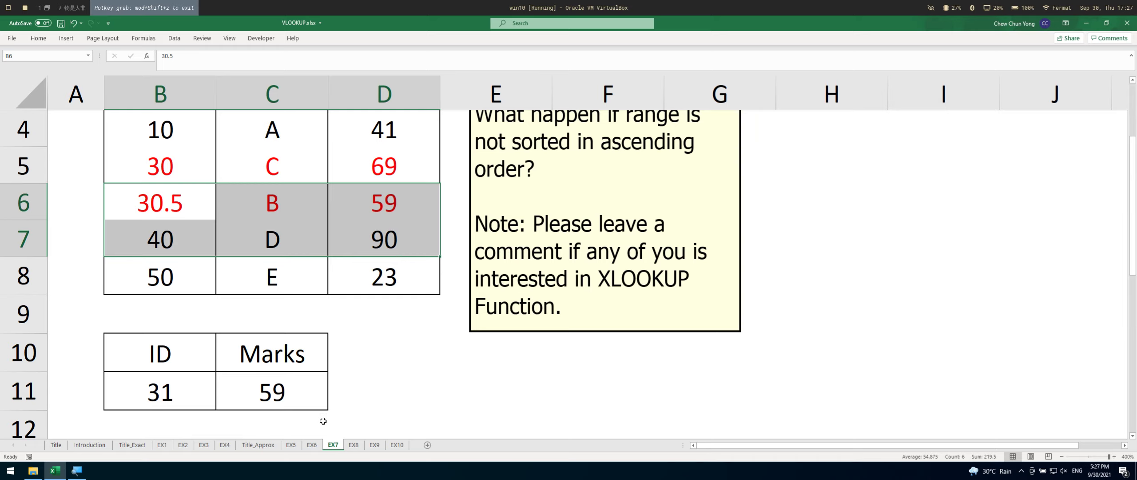
pyautogui.scroll(-2, 354, 398)
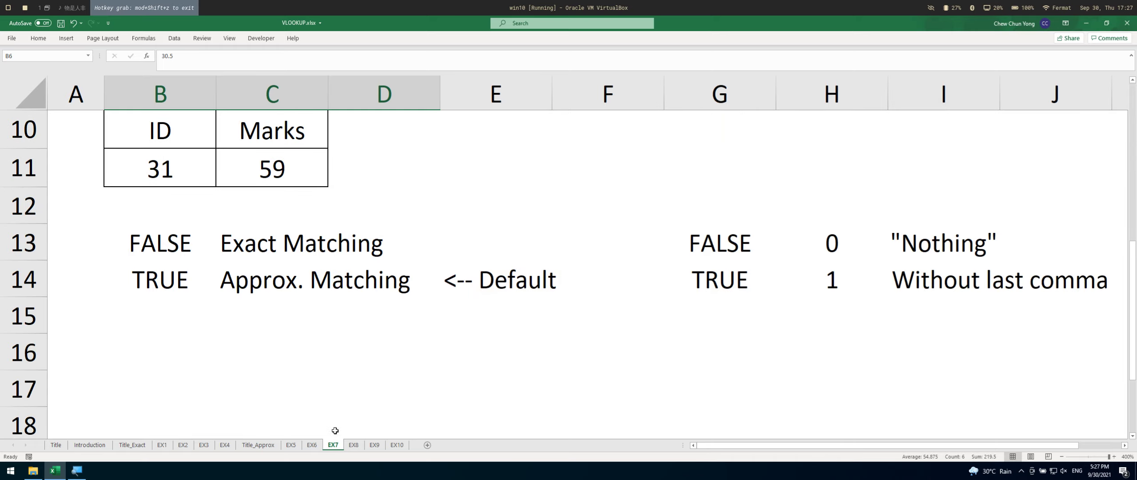
# Open the EX8 sheet and review its Marks ranges, Grade column and the Sales heading of the lookup table.
pyautogui.click(354, 445)
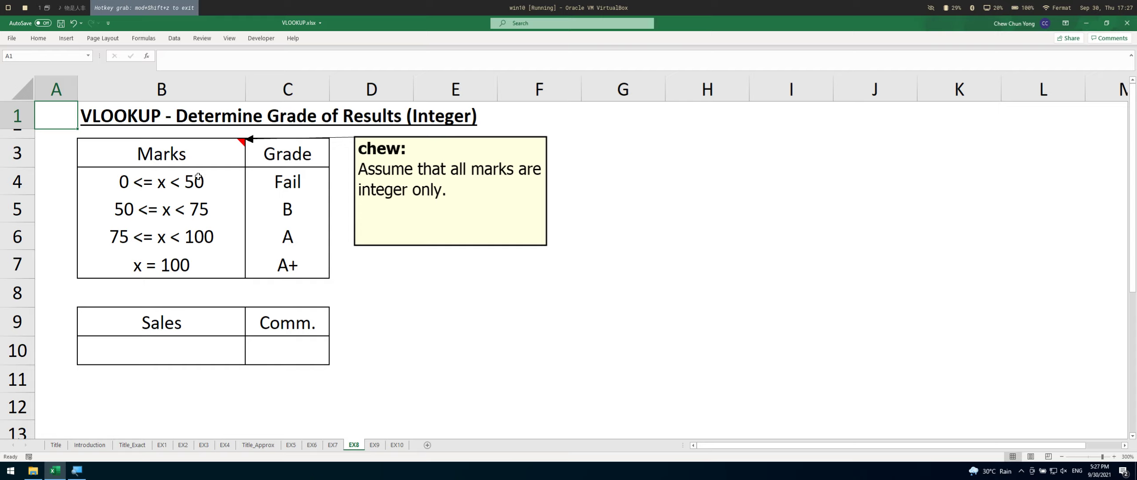
pyautogui.click(205, 192)
pyautogui.moveTo(204, 192); pyautogui.dragTo(220, 252)
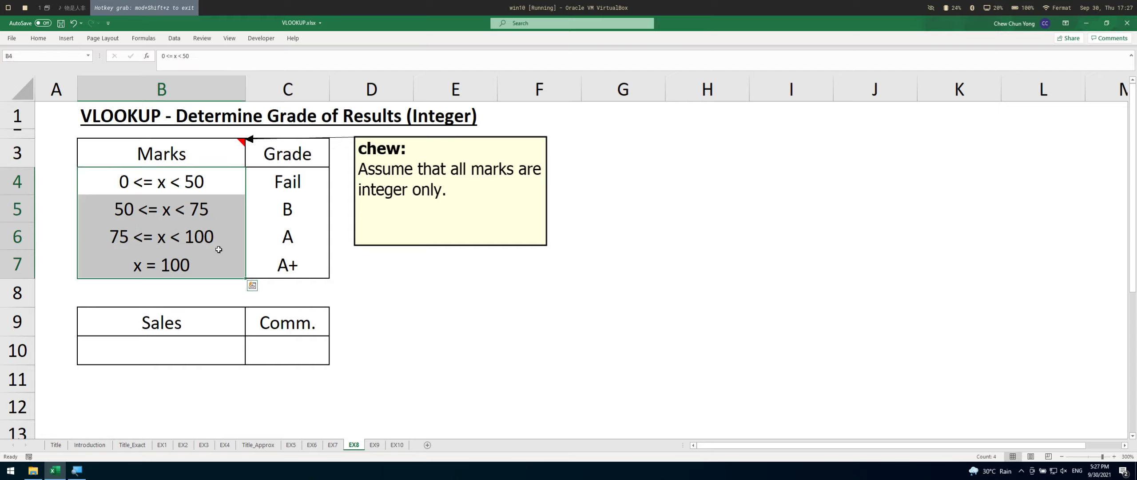
pyautogui.moveTo(303, 176); pyautogui.dragTo(303, 263)
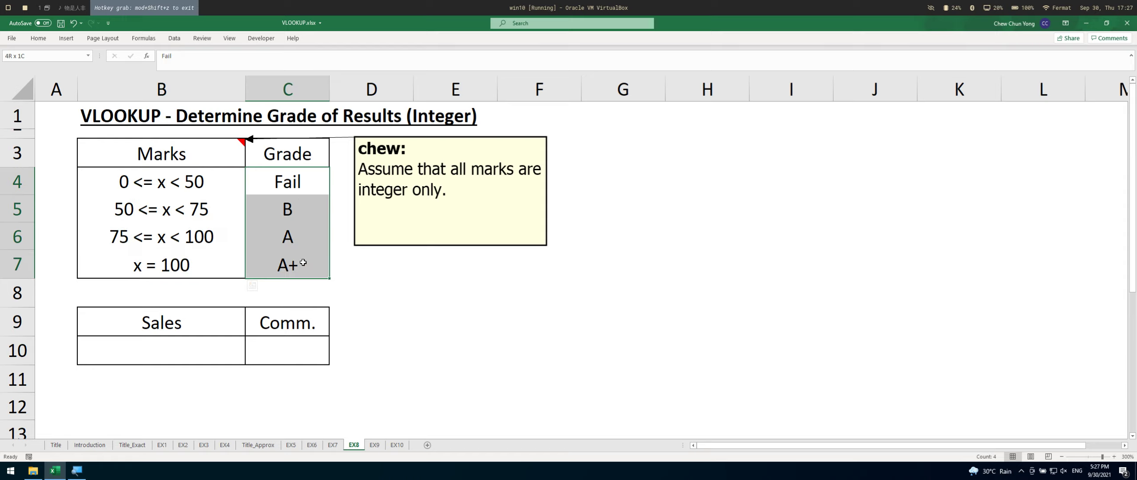
pyautogui.click(204, 323)
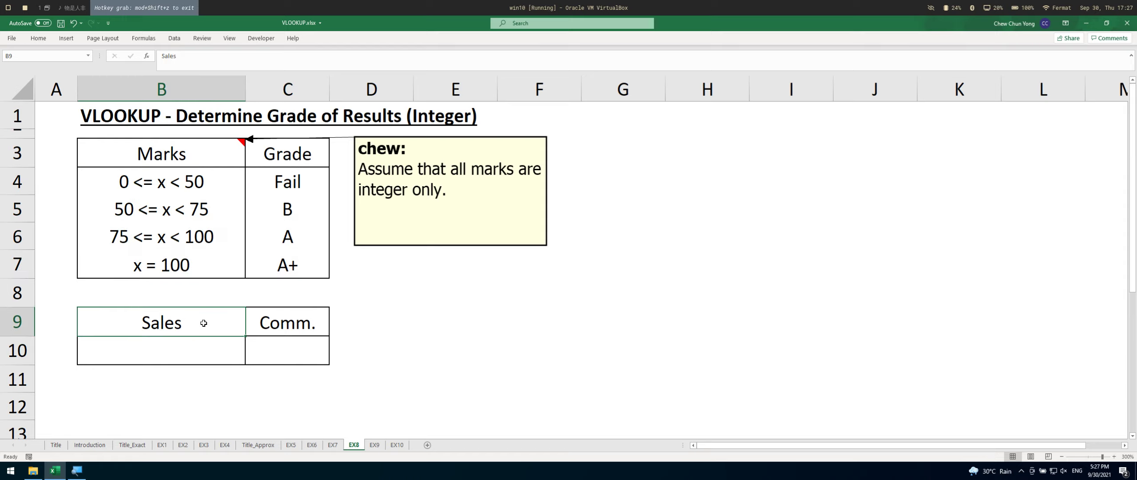
# Change the lookup table headings in B9 and C9 to Marks and Grade.
pyautogui.write('Marks')
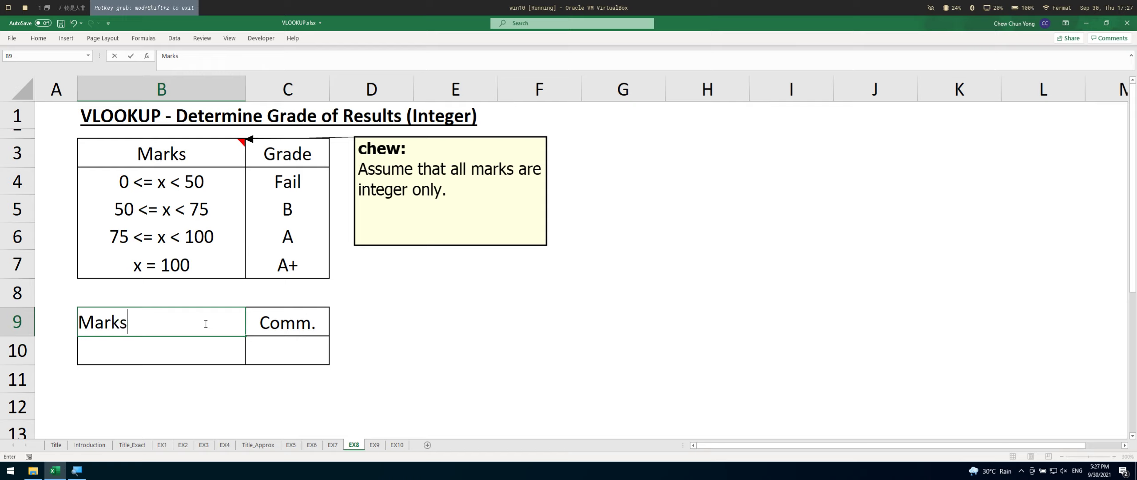
pyautogui.press('Tab')
pyautogui.write('Grade')
pyautogui.press('Return')
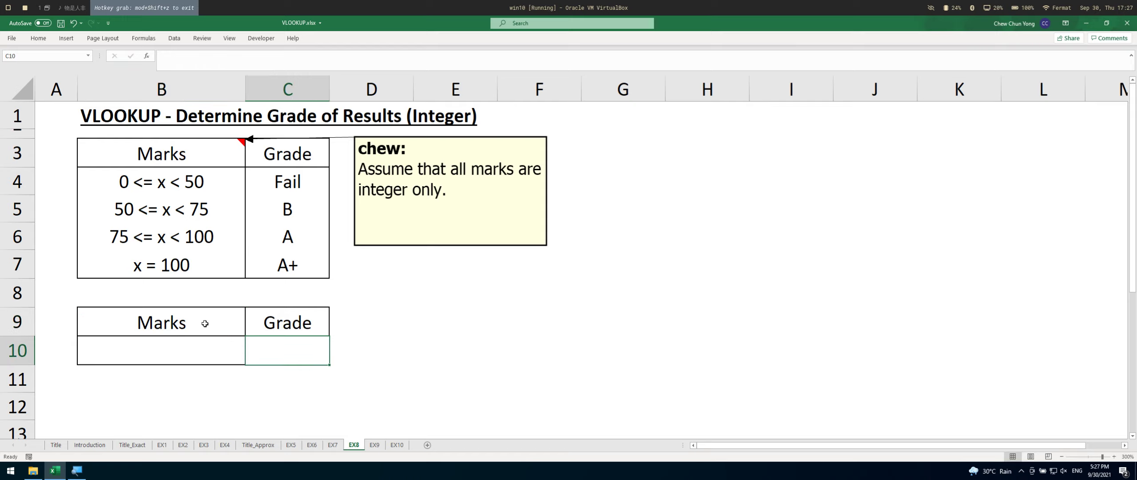
pyautogui.press('Tab')
pyautogui.press('Left')
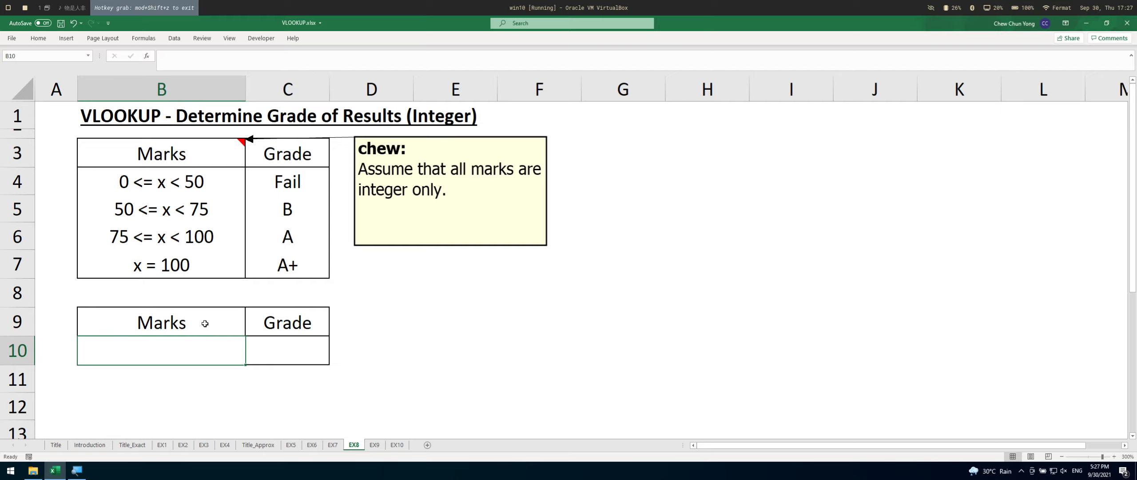
# Review the Marks ranges in B4:B7 and hide the note attached to the Marks heading in B3.
pyautogui.click(233, 178)
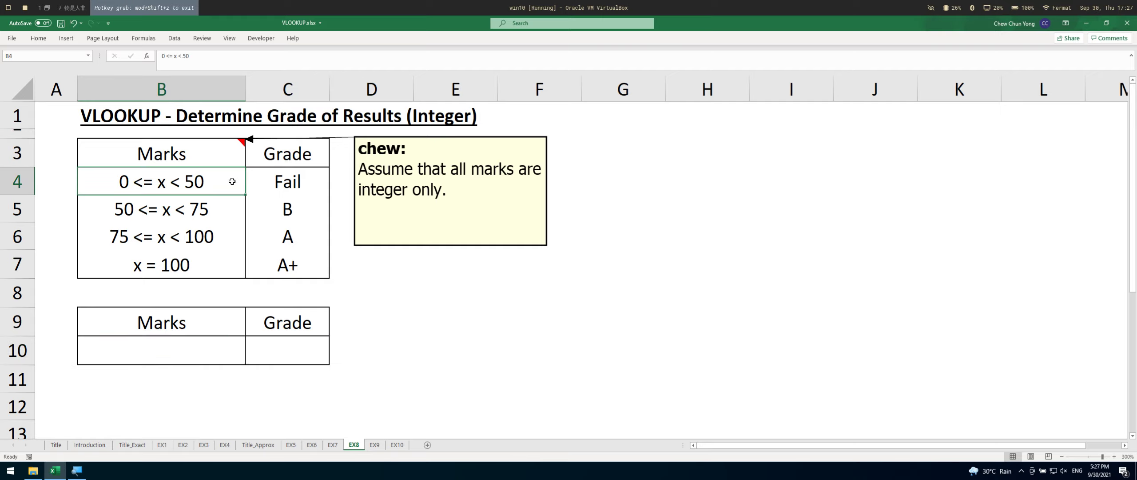
pyautogui.click(223, 203)
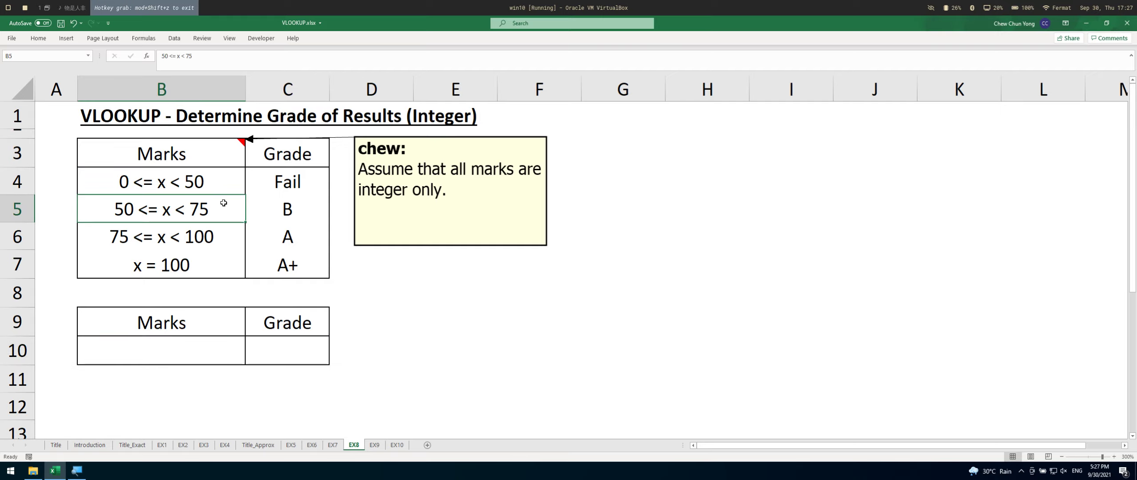
pyautogui.click(223, 231)
pyautogui.click(225, 261)
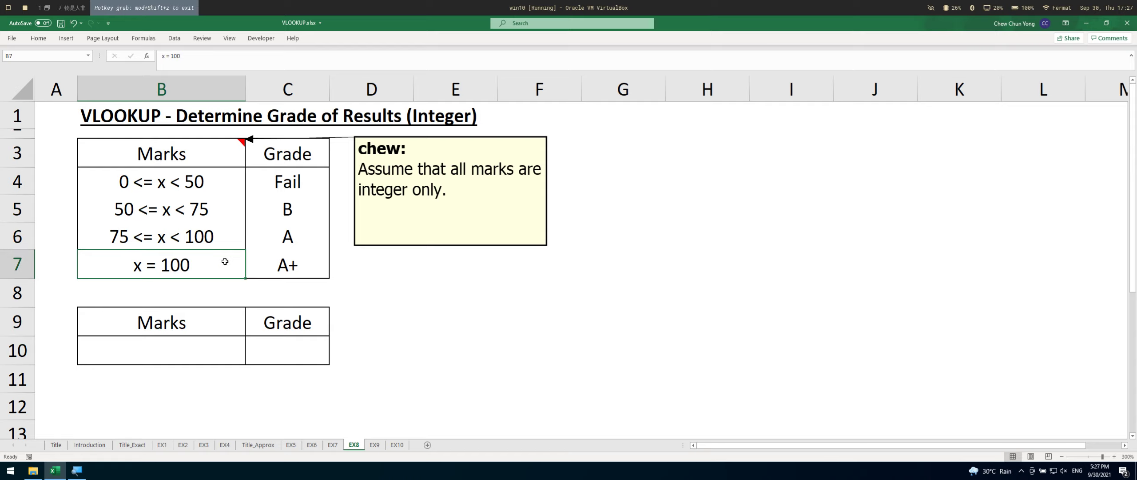
pyautogui.click(393, 207)
pyautogui.rightClick(215, 143)
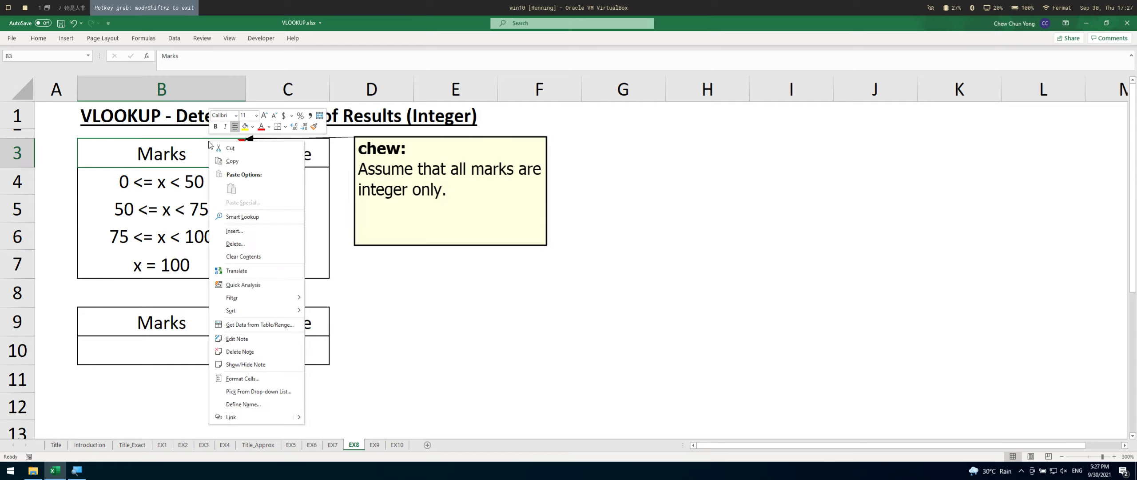
pyautogui.click(290, 364)
# Move the Grade column from C3:C7 one column over to D3:D7.
pyautogui.click(297, 236)
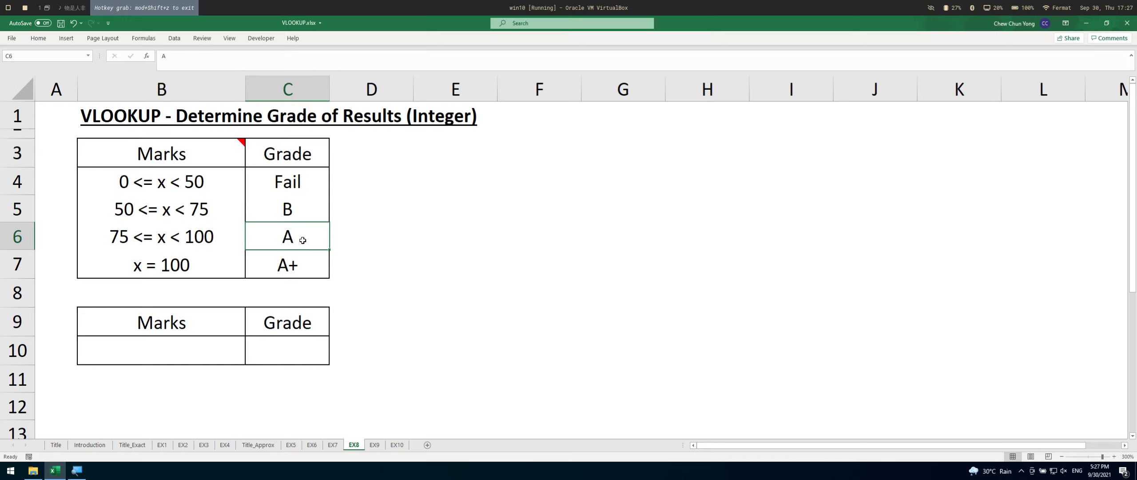
pyautogui.moveTo(301, 159); pyautogui.dragTo(311, 261)
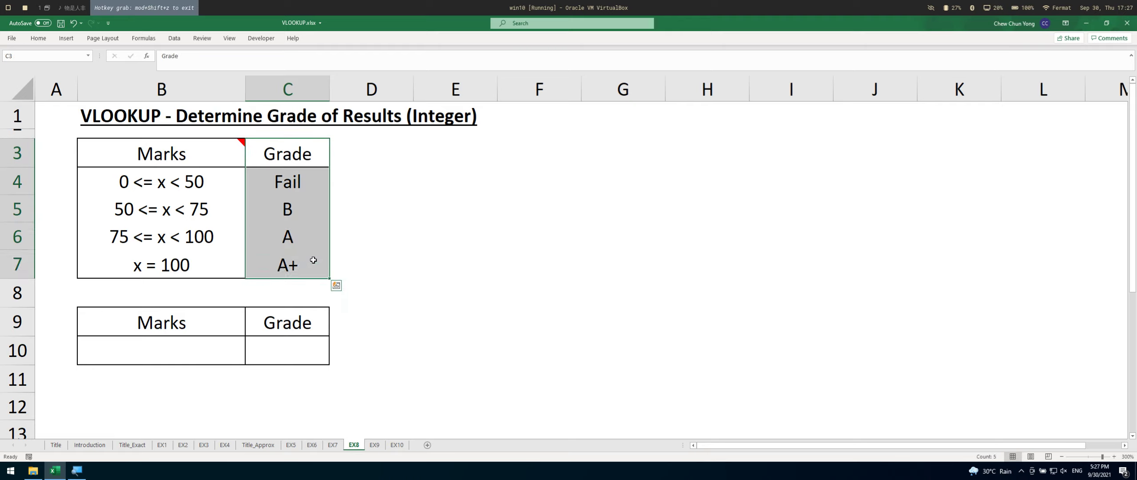
pyautogui.hotkey('ctrl', 'x')
pyautogui.press('Right')
pyautogui.hotkey('ctrl', 'v')
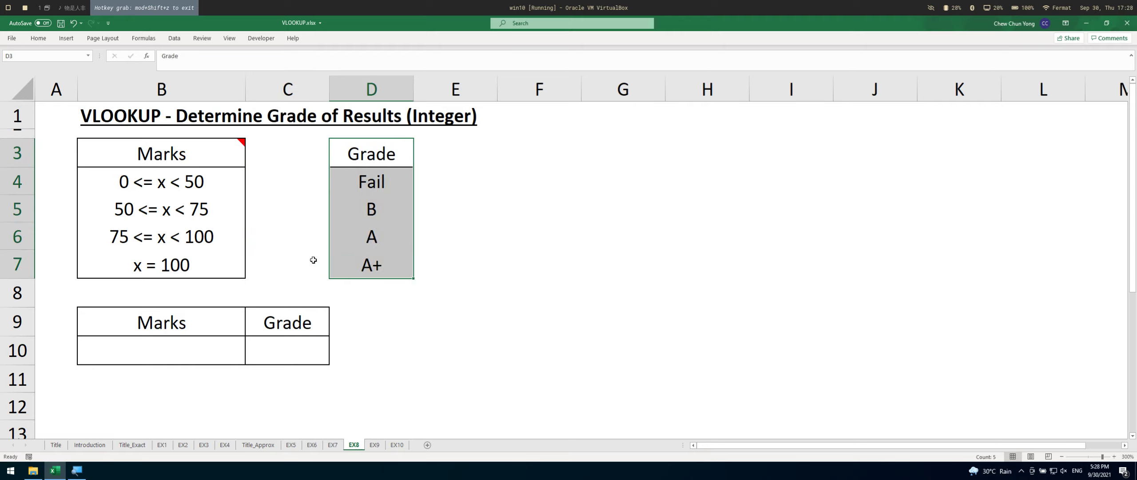
# Copy the Grade column D3:D7 into C3:C7 to fill the empty column with matching cells.
pyautogui.press('Left')
pyautogui.press('Right')
pyautogui.hotkey('ctrl', 'shift', 'Down')
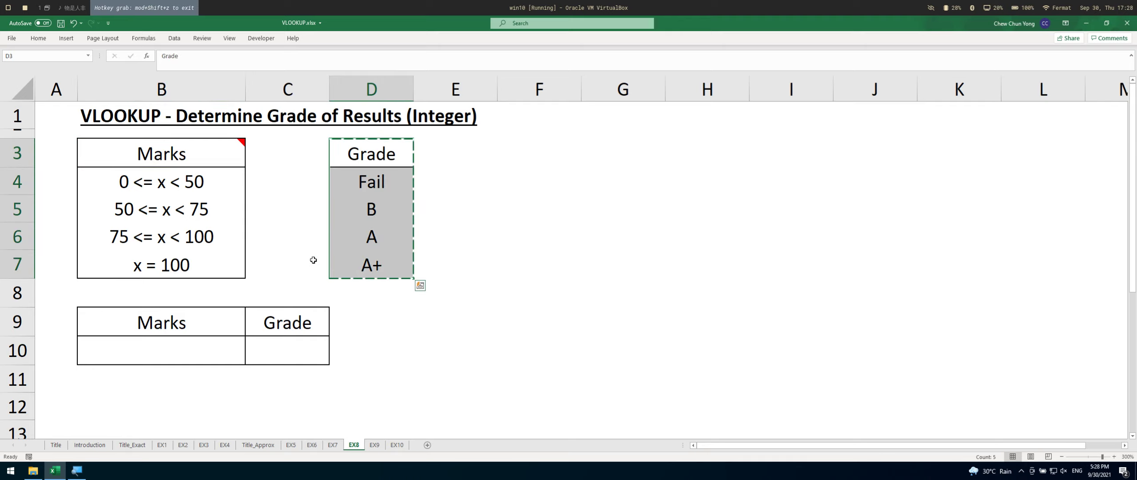
pyautogui.hotkey('ctrl', 'c')
pyautogui.press('Left')
pyautogui.press('Return')
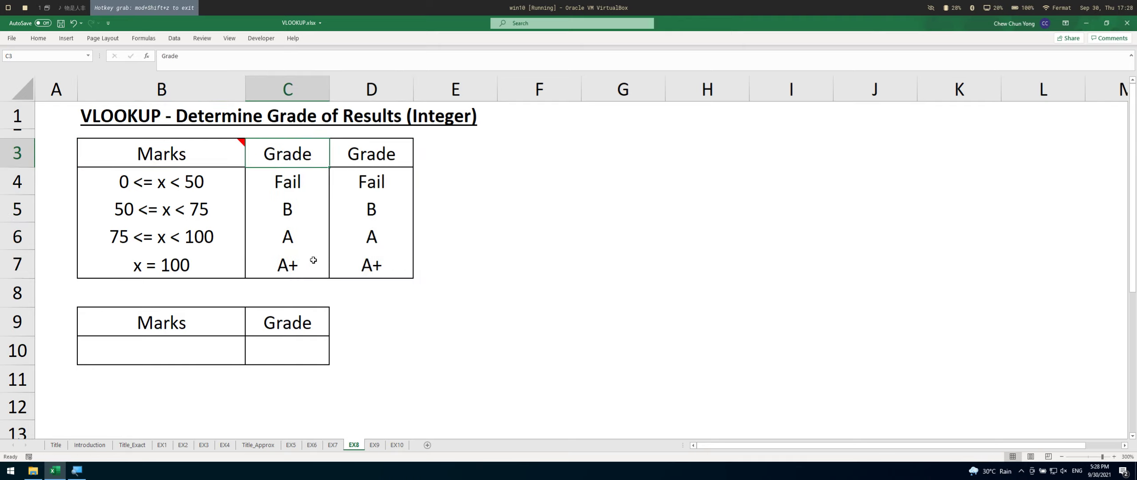
# Change the heading in C3 to LB and enter 0 in C4 and 50 in C5.
pyautogui.write('LB')
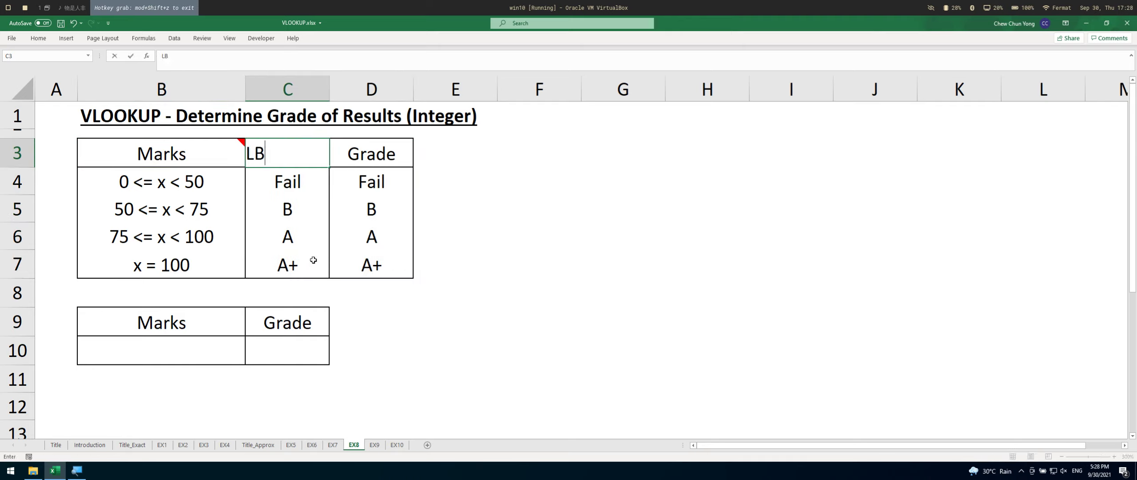
pyautogui.press('Return')
pyautogui.write('-')
pyautogui.press('Escape')
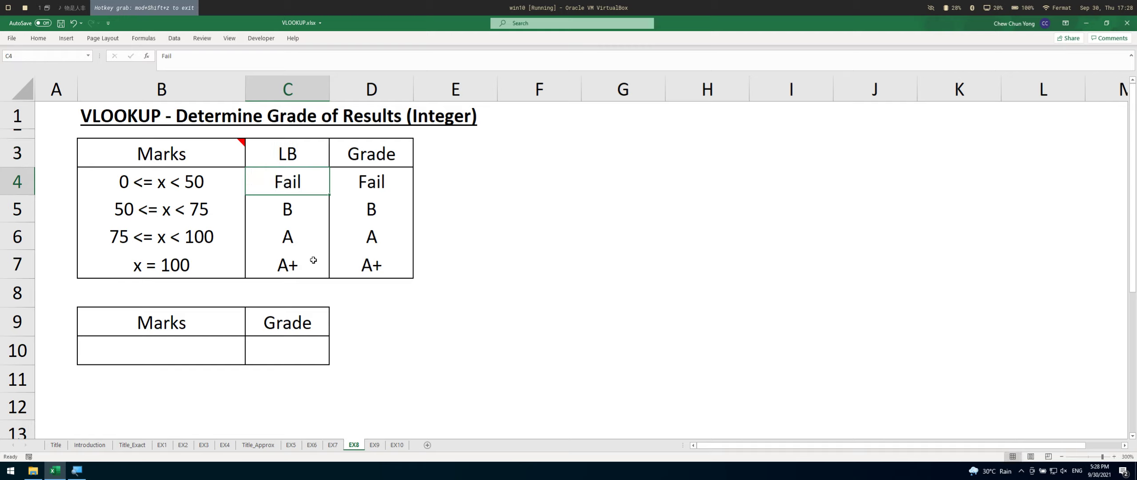
pyautogui.write('0')
pyautogui.press('Return')
pyautogui.write('50')
pyautogui.press('Return')
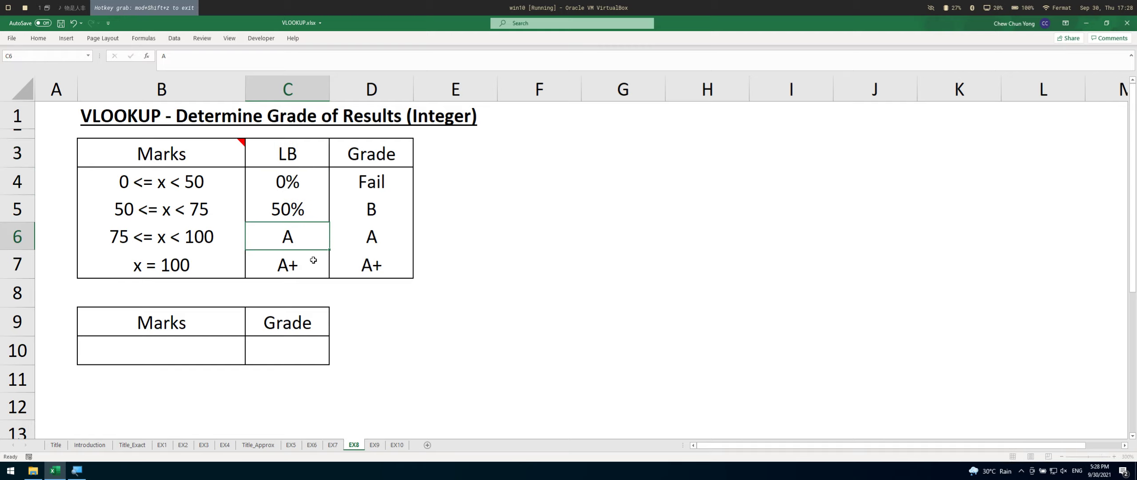
# Format the LB cells C4:C7 with the comma number style and no decimal places.
pyautogui.press('Up')
pyautogui.press('Up')
pyautogui.hotkey('shift', 'Down')
pyautogui.hotkey('shift', 'Down')
pyautogui.hotkey('shift', 'Down')
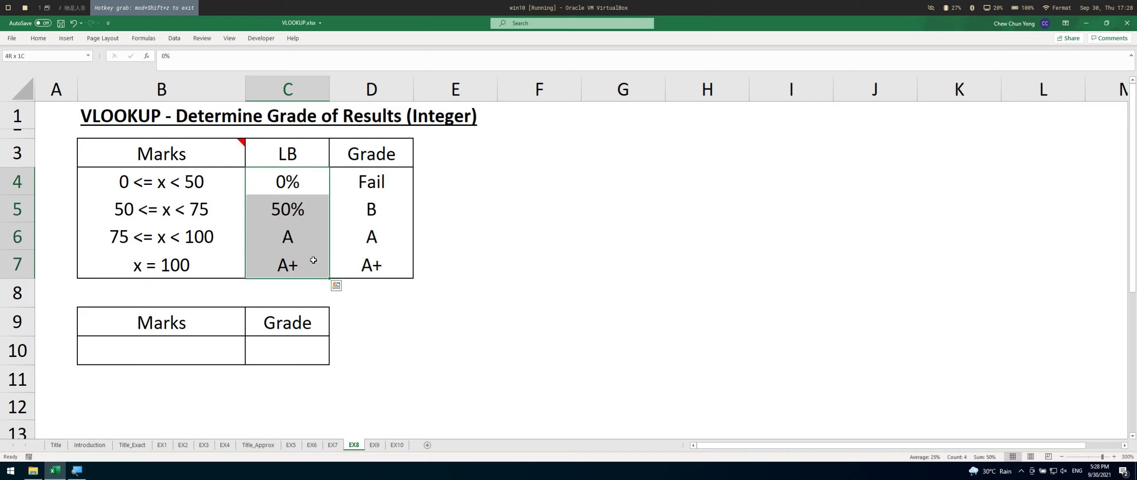
pyautogui.click(38, 38)
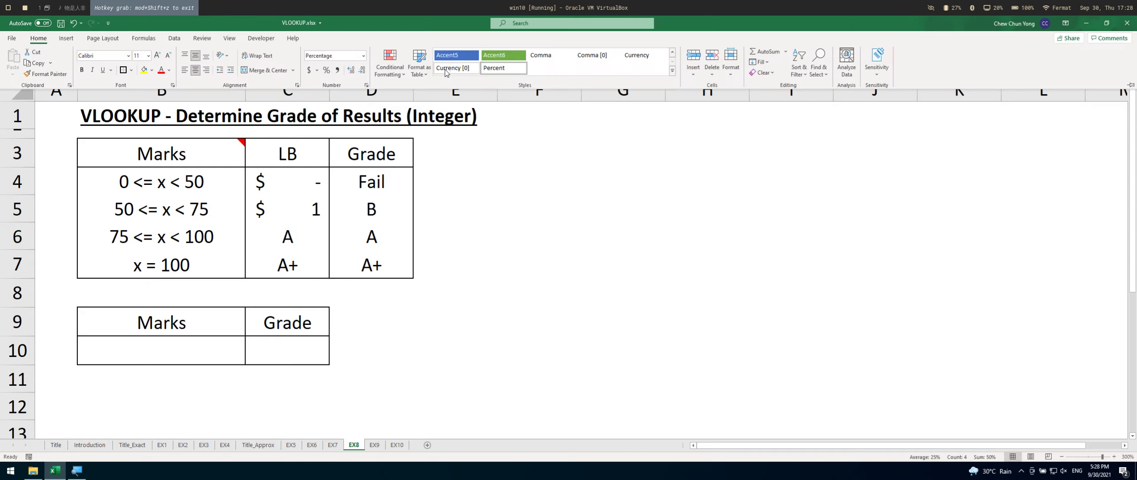
pyautogui.click(338, 70)
pyautogui.click(362, 70)
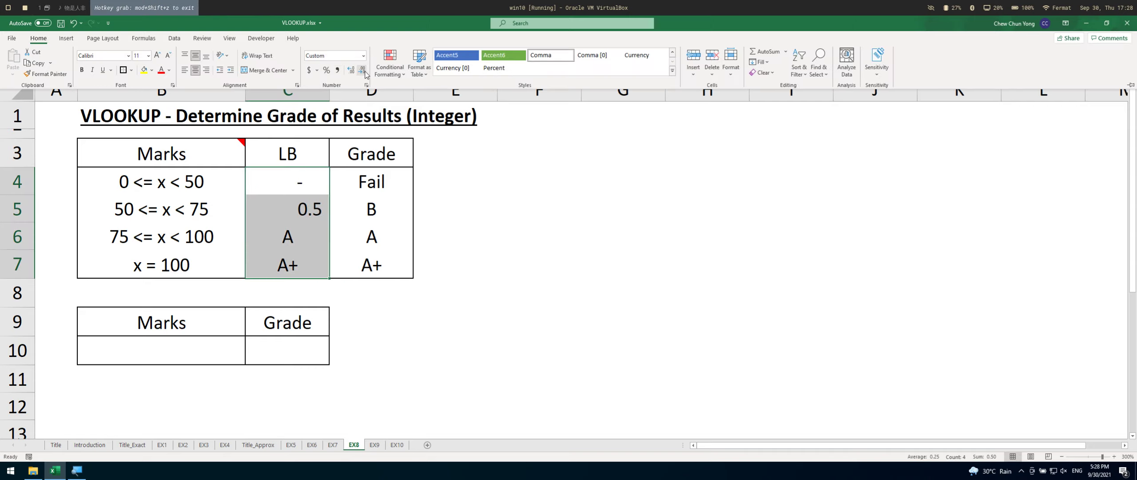
pyautogui.click(362, 71)
# Keep 0 as the first lower bound and enter 50, 75 and 100 in C5:C7.
pyautogui.press('F2')
pyautogui.press('Return')
pyautogui.write('50')
pyautogui.press('Return')
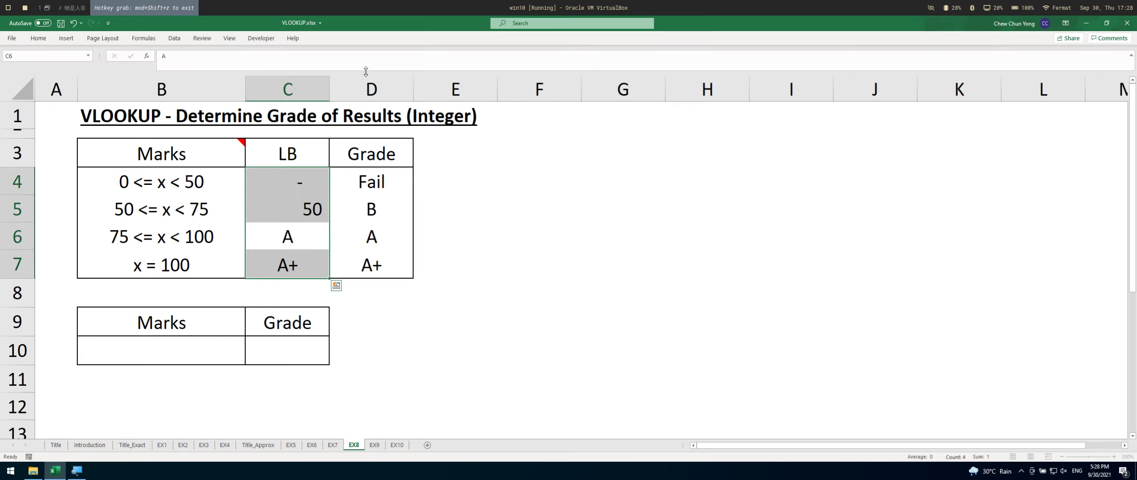
pyautogui.write('75')
pyautogui.press('Return')
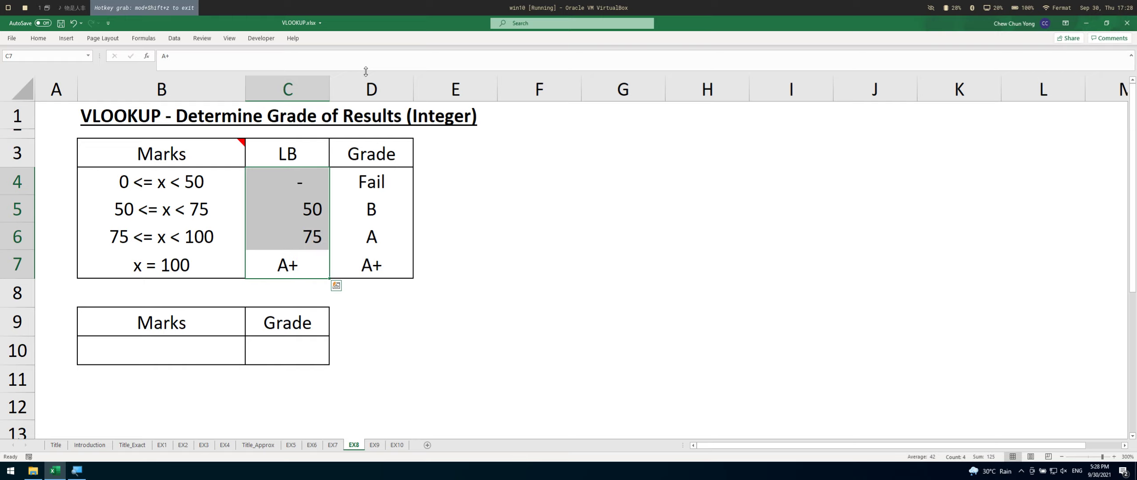
pyautogui.write('100')
pyautogui.press('Return')
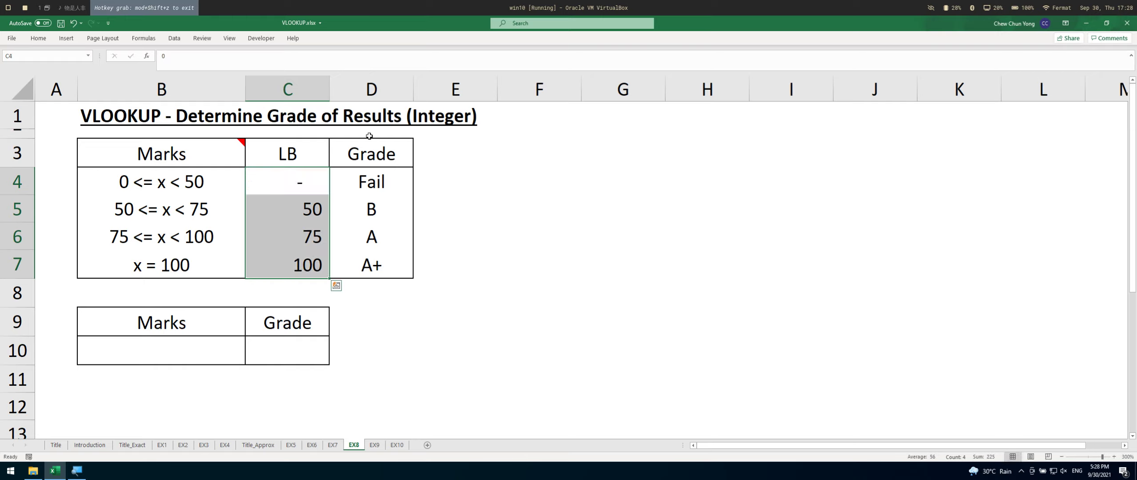
# Enter 32 as the mark in B10.
pyautogui.click(382, 209)
pyautogui.click(237, 350)
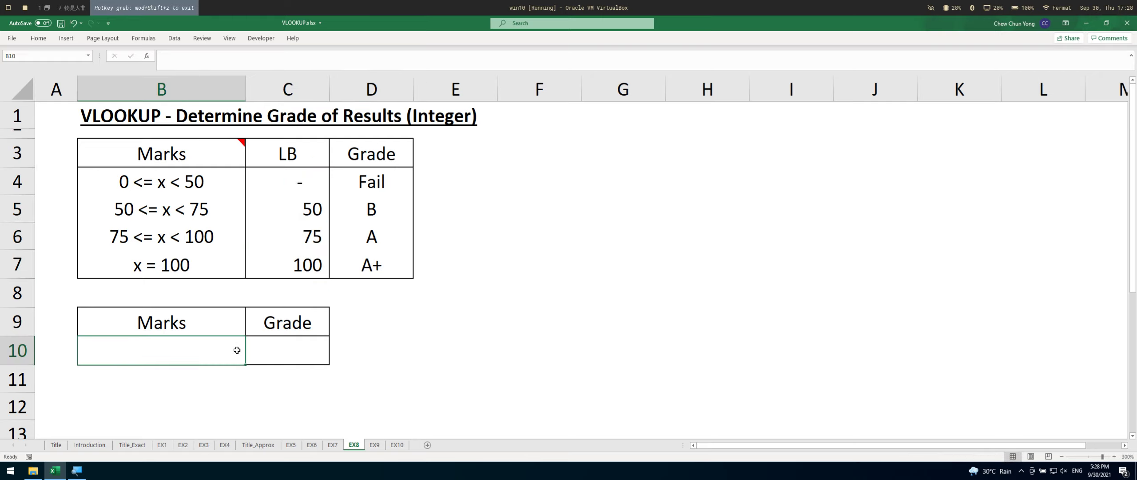
pyautogui.write('3')
pyautogui.press('Escape')
pyautogui.write('32')
pyautogui.press('Tab')
# Look up the grade in C10 with the approximate-match formula =VLOOKUP(B10,C3:D7,2,TRUE).
pyautogui.write('=')
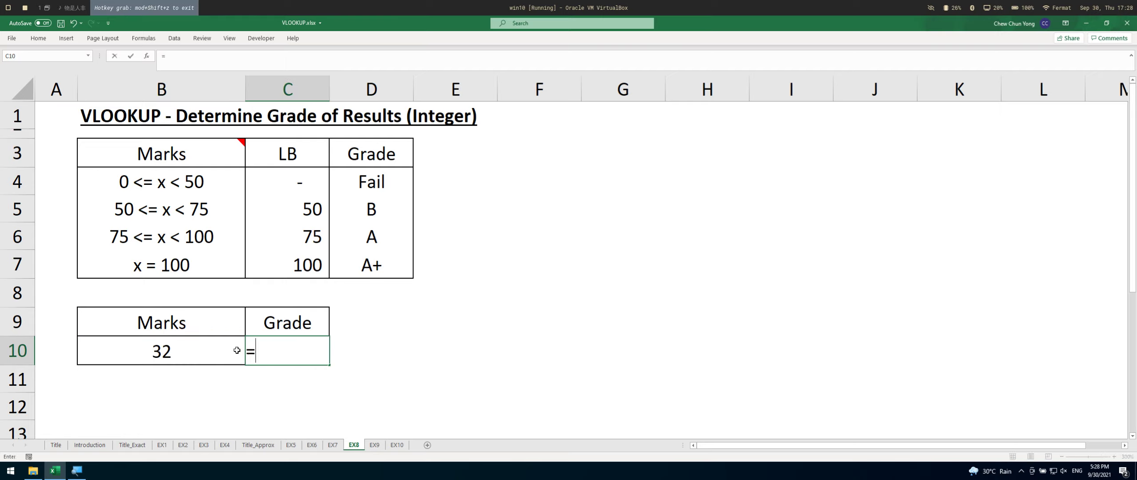
pyautogui.write('vl')
pyautogui.press('Tab')
pyautogui.click(237, 350)
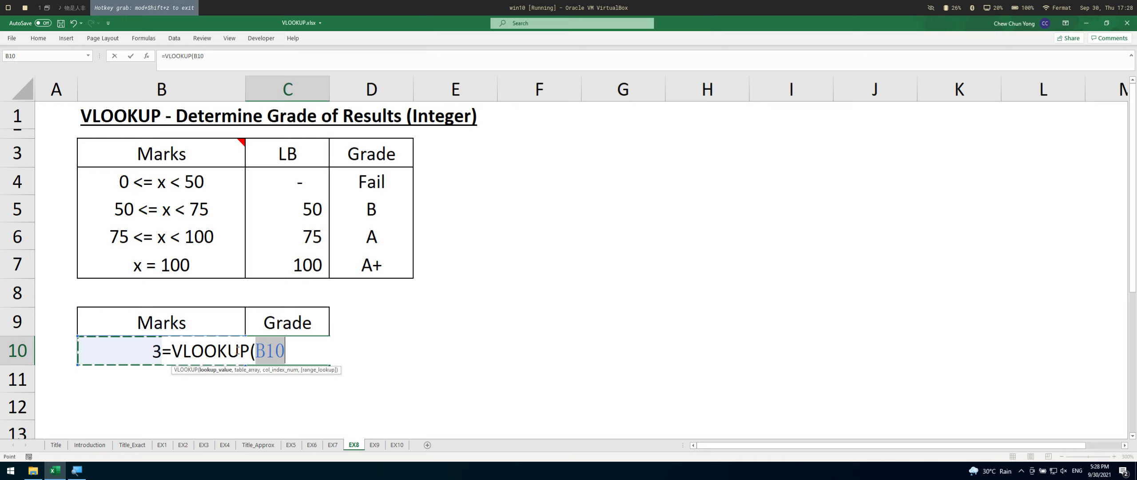
pyautogui.write(',')
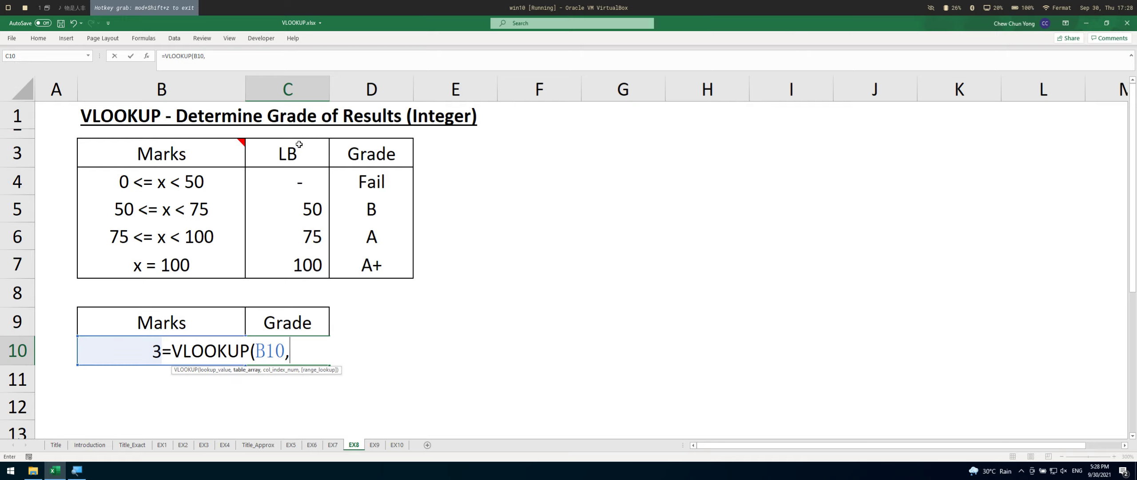
pyautogui.moveTo(295, 149); pyautogui.dragTo(375, 263)
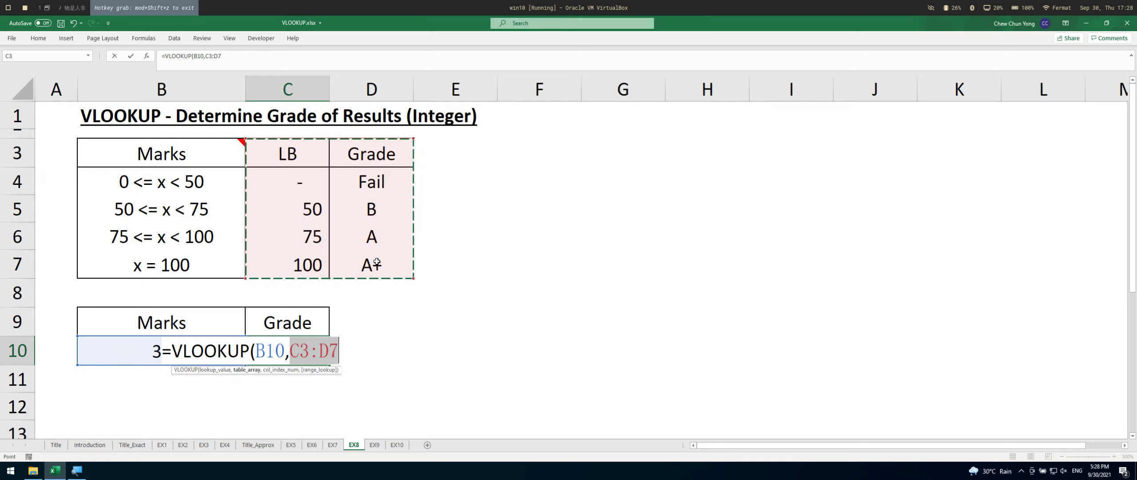
pyautogui.write(',2,fal')
pyautogui.press('BackSpace')
pyautogui.press('BackSpace')
pyautogui.press('BackSpace')
pyautogui.write('true)')
pyautogui.press('Return')
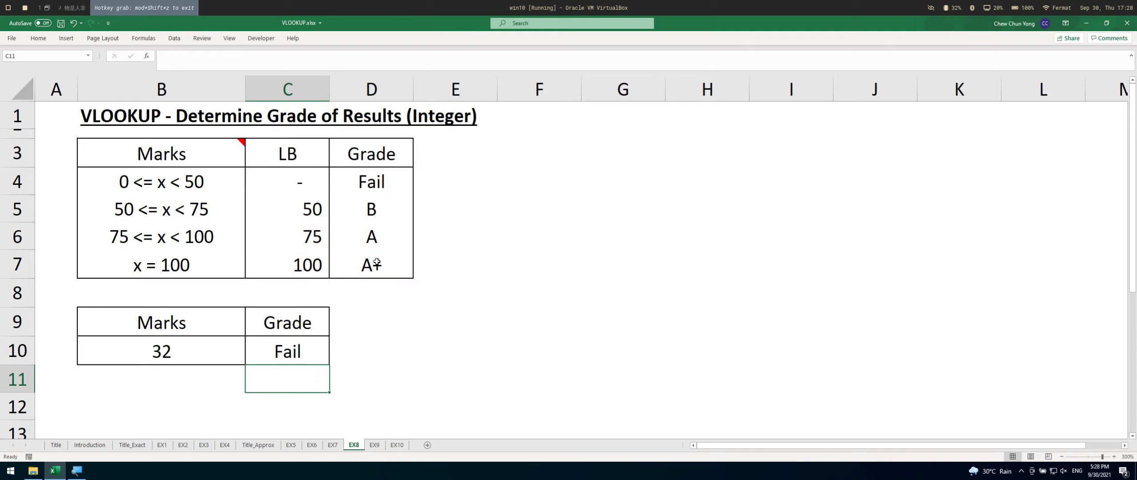
# Test the grade lookup by setting the mark in B10 to 50 and then to 74.
pyautogui.click(205, 357)
pyautogui.write('50')
pyautogui.press('Return')
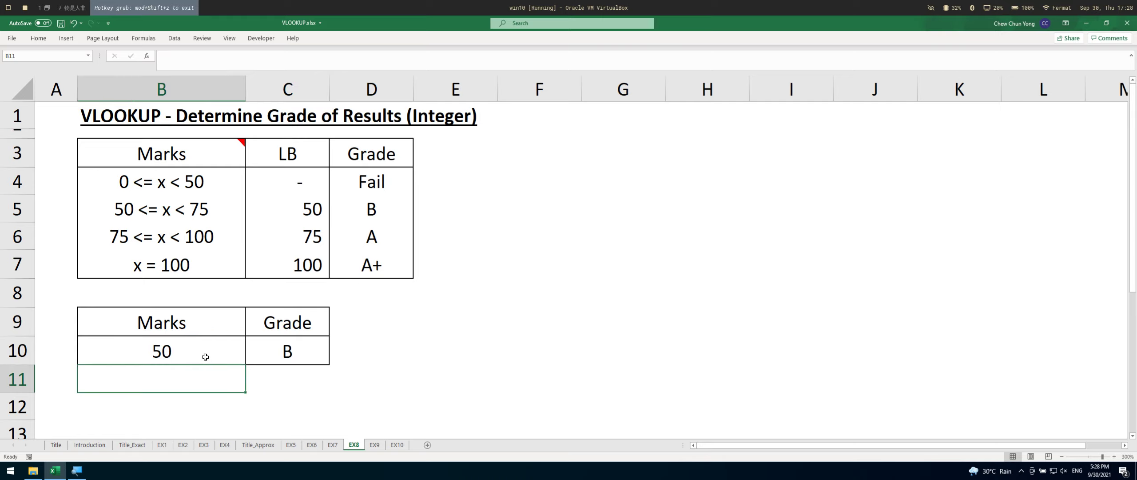
pyautogui.click(205, 357)
pyautogui.write('74')
pyautogui.press('Return')
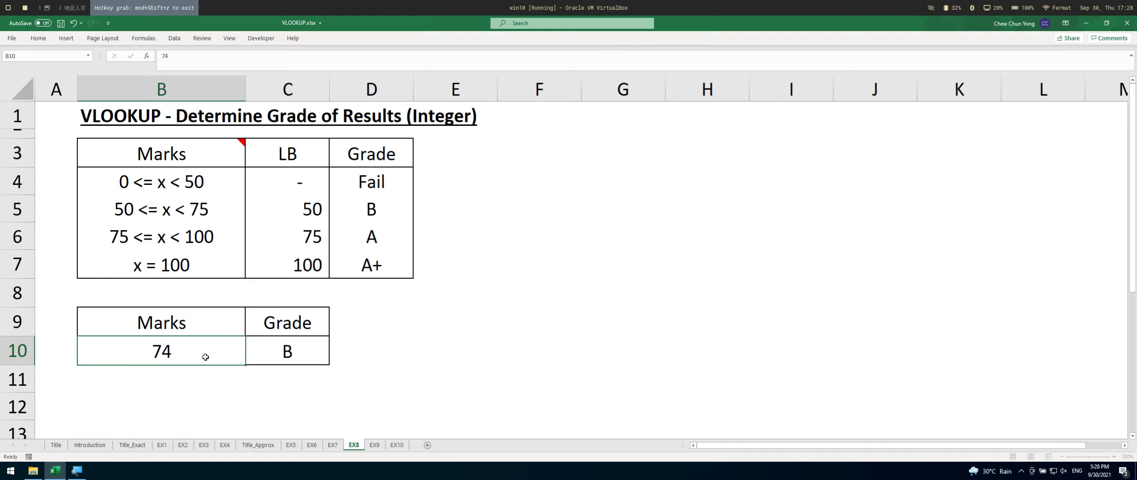
# Test the grade lookup with a mark of 75 in B10, then set it to 100.
pyautogui.click(205, 357)
pyautogui.write('75')
pyautogui.press('Return')
pyautogui.click(205, 356)
pyautogui.write('0')
pyautogui.press('BackSpace')
pyautogui.press('Escape')
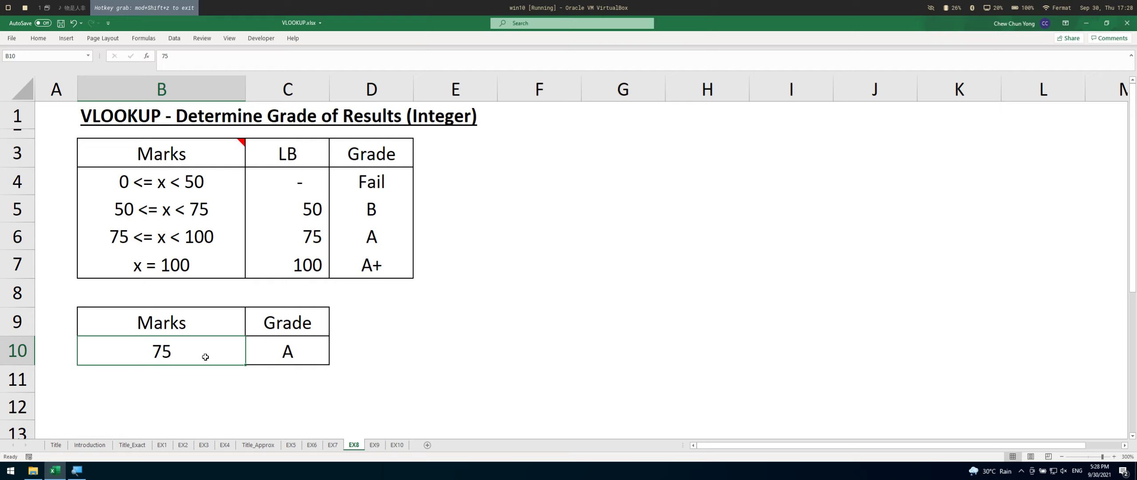
pyautogui.write('100')
pyautogui.press('Return')
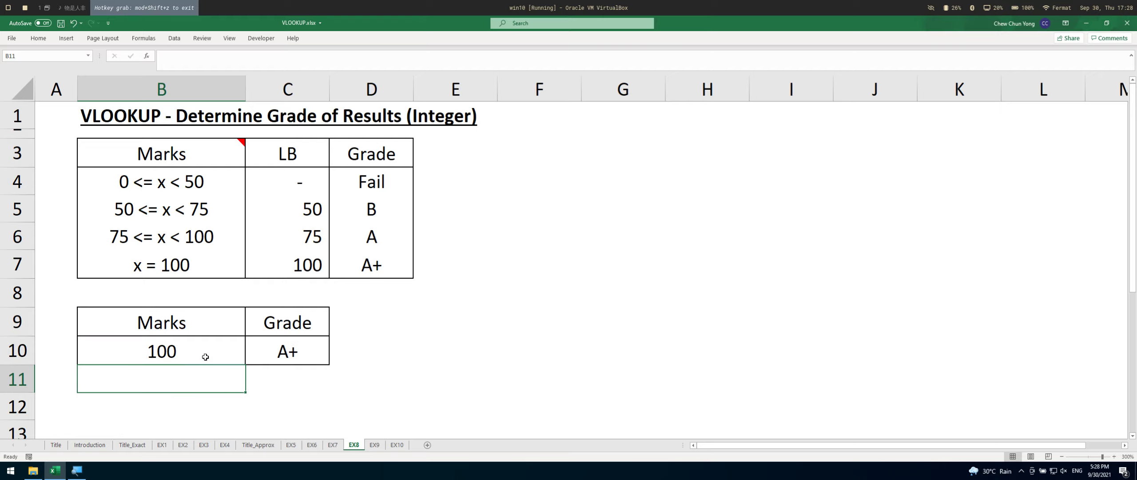
# Examine how the LB values correspond to the Marks ranges and the grades beside them.
pyautogui.moveTo(309, 155); pyautogui.dragTo(314, 270)
pyautogui.moveTo(155, 203); pyautogui.dragTo(165, 242)
pyautogui.click(163, 173)
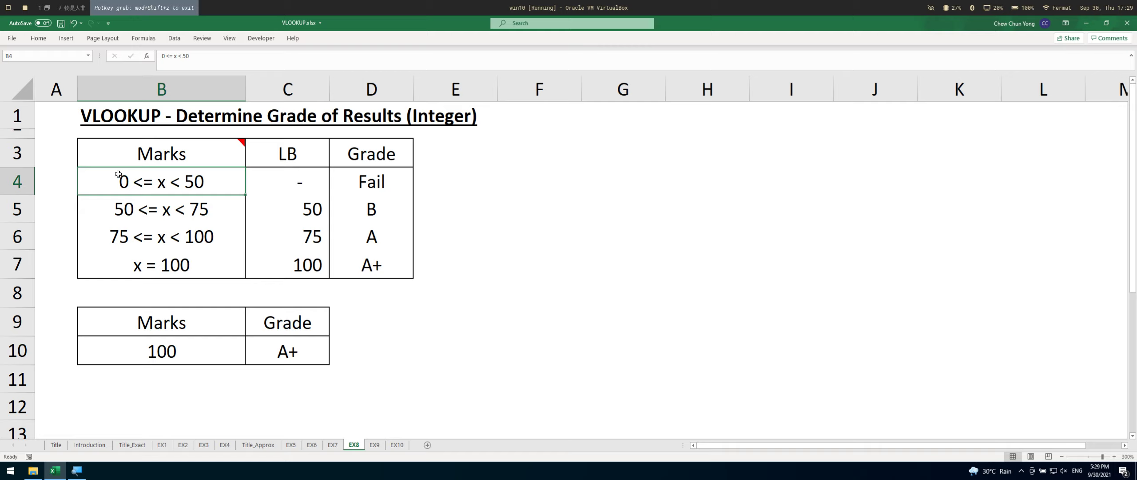
pyautogui.click(299, 185)
pyautogui.click(353, 182)
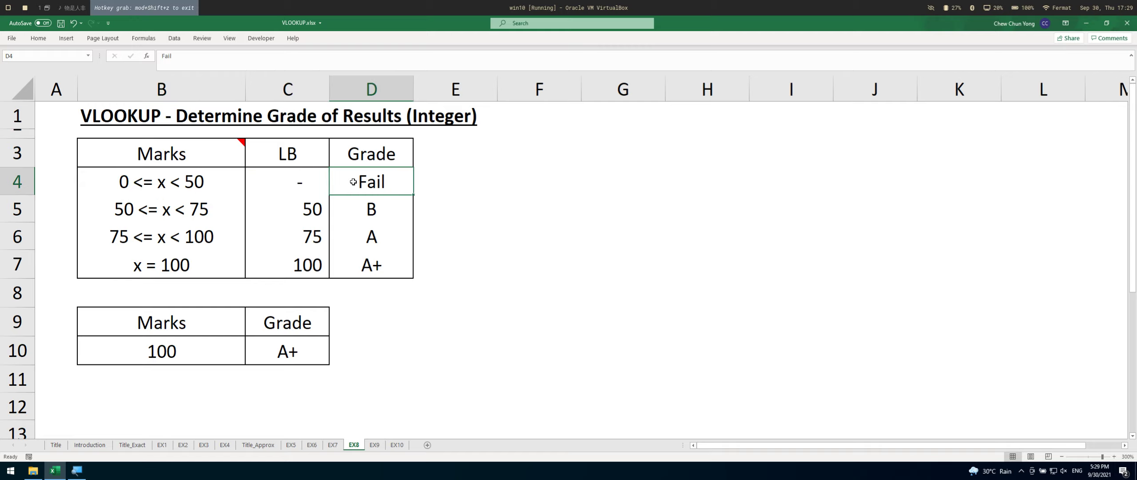
pyautogui.click(303, 186)
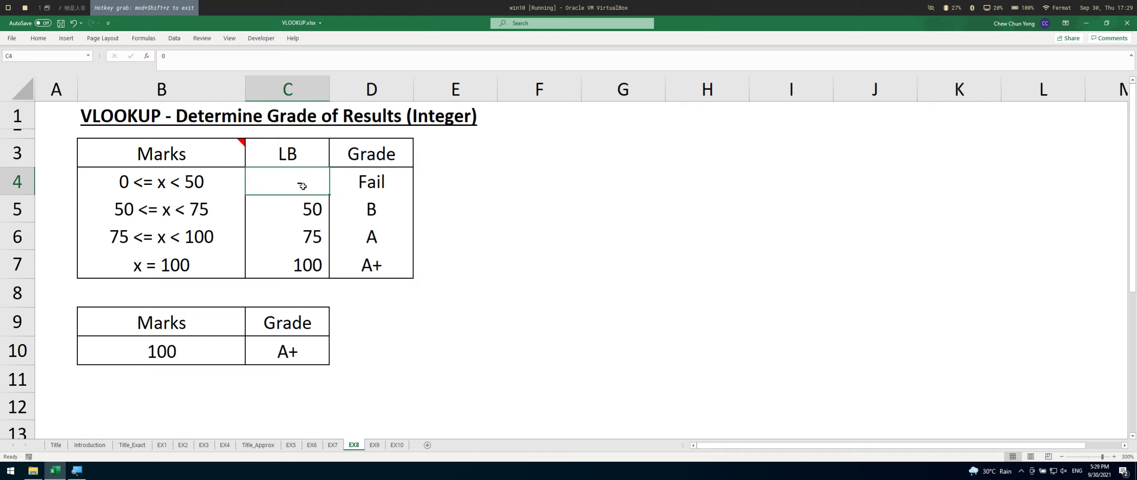
pyautogui.click(354, 210)
pyautogui.click(307, 210)
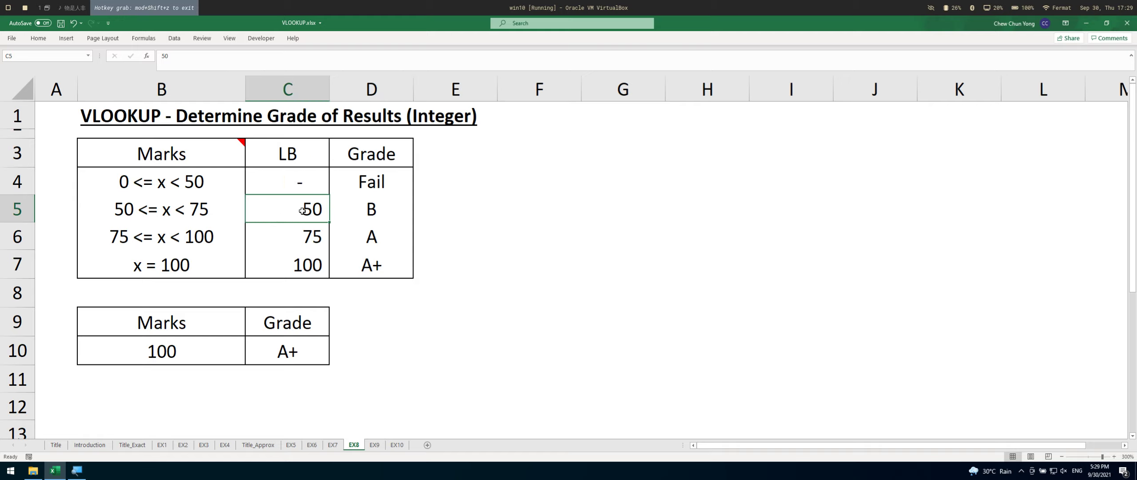
# Compare the EX8 mark ranges, lower bounds and grades with the sales commission ranges on the EX9 sheet.
pyautogui.click(354, 235)
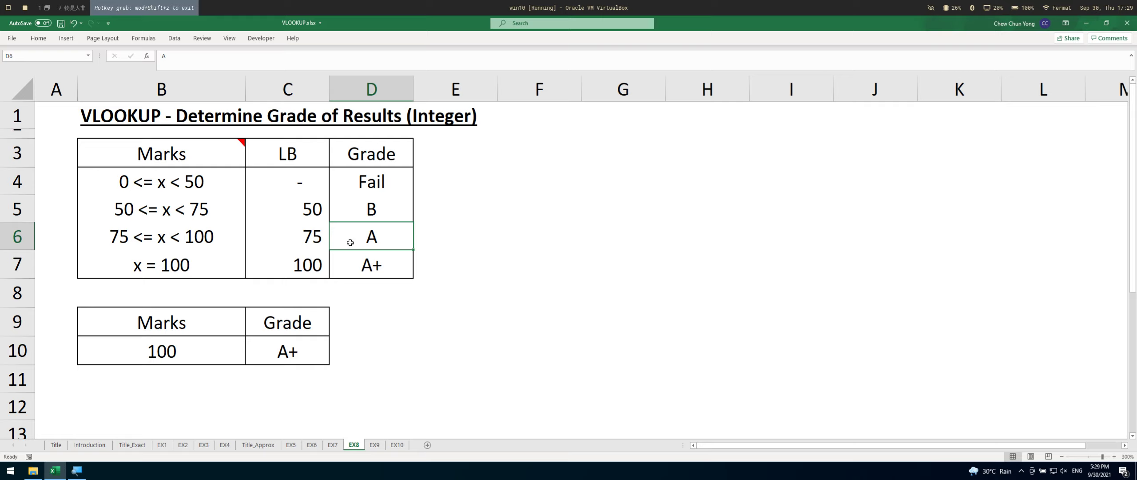
pyautogui.click(294, 236)
pyautogui.click(369, 256)
pyautogui.click(291, 260)
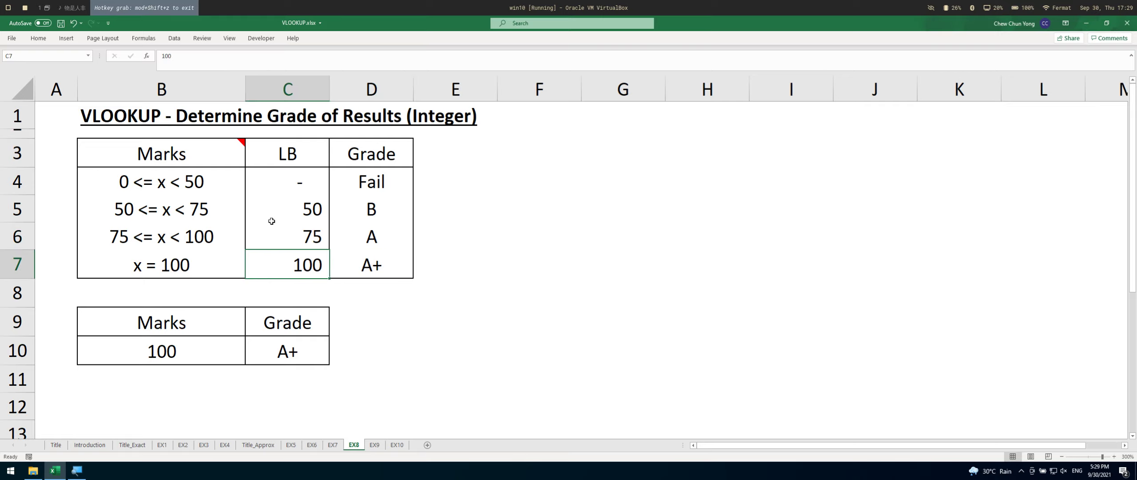
pyautogui.moveTo(286, 149); pyautogui.dragTo(293, 257)
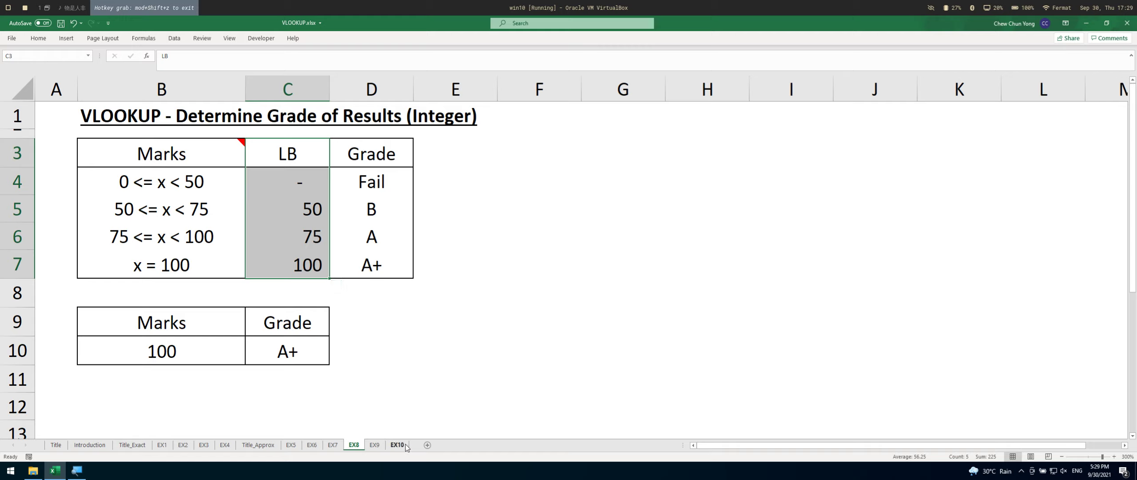
pyautogui.click(376, 445)
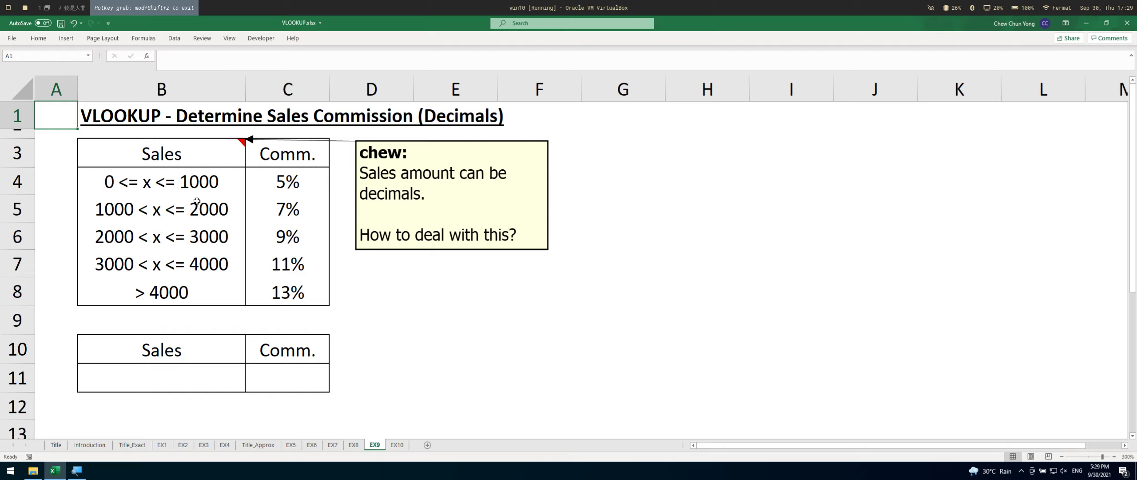
pyautogui.click(353, 445)
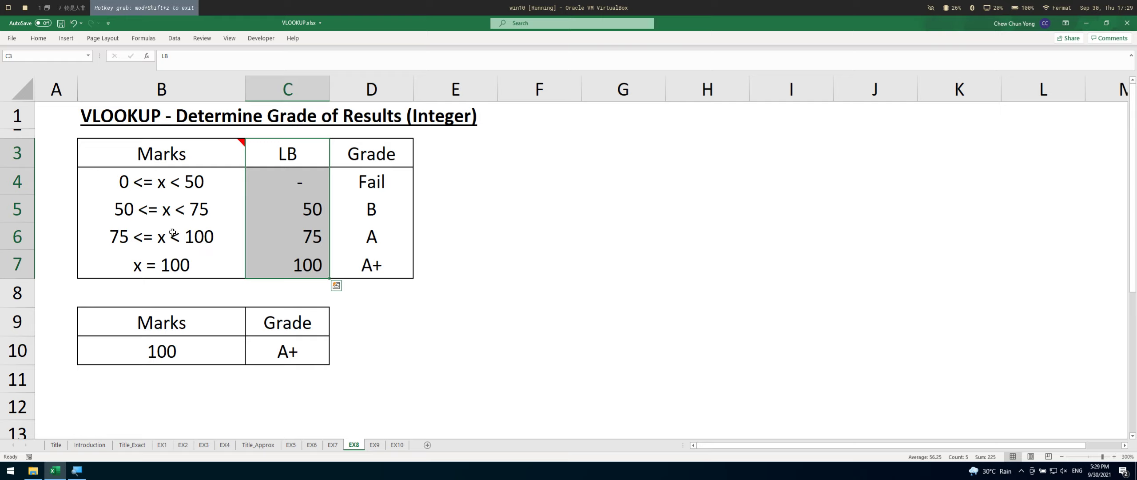
pyautogui.click(127, 219)
pyautogui.click(137, 241)
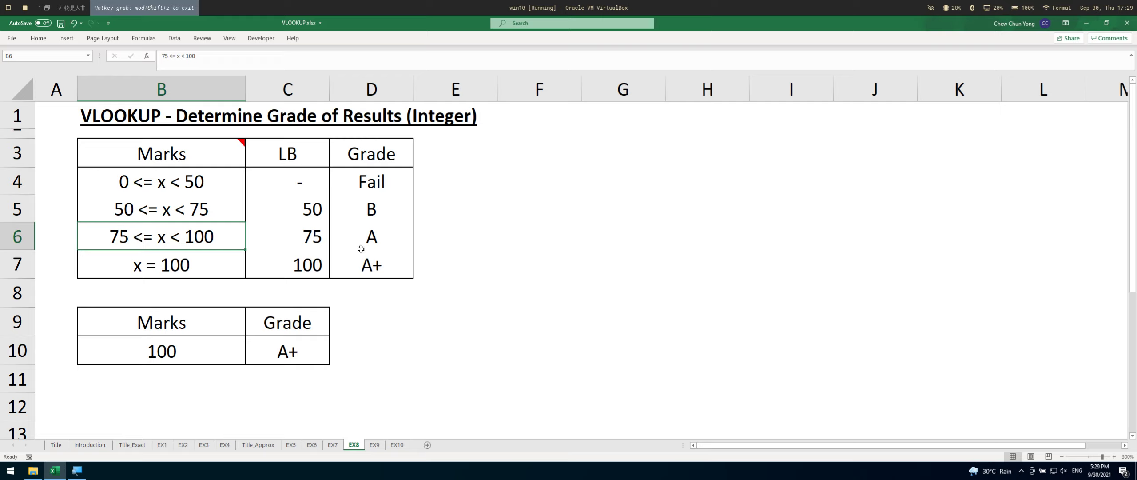
pyautogui.click(361, 248)
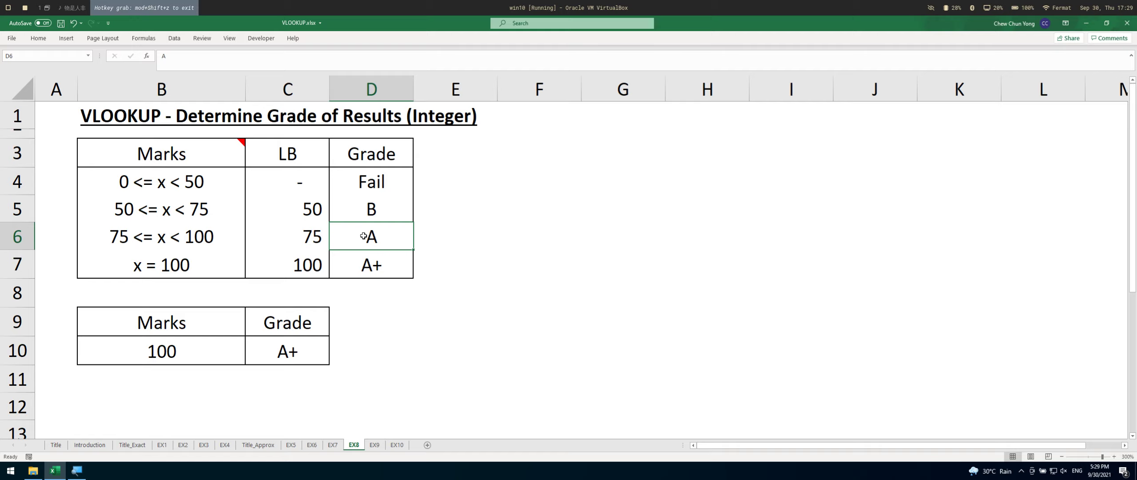
pyautogui.click(355, 219)
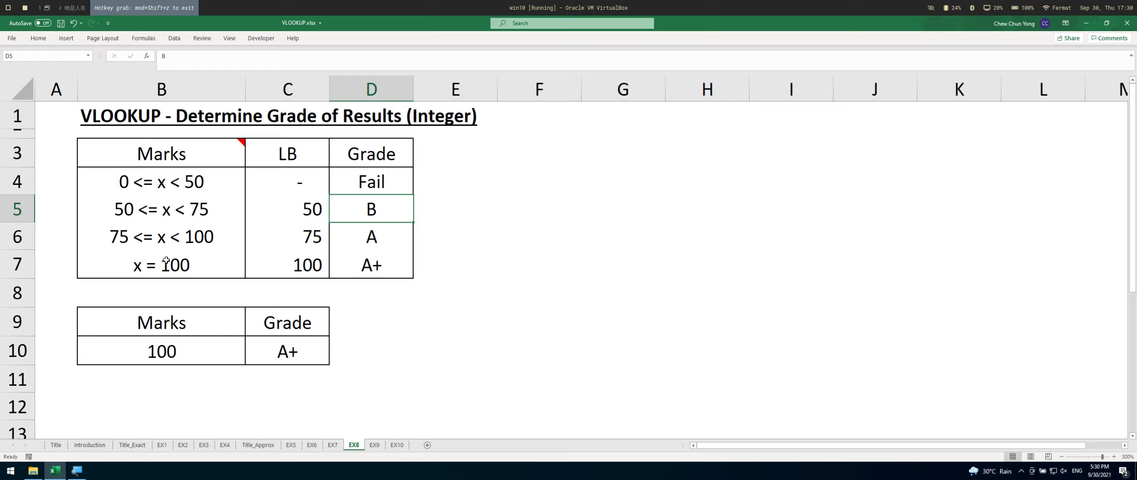
# Go to the EX9 sheet and hide the note attached to the Sales header in B3.
pyautogui.click(375, 444)
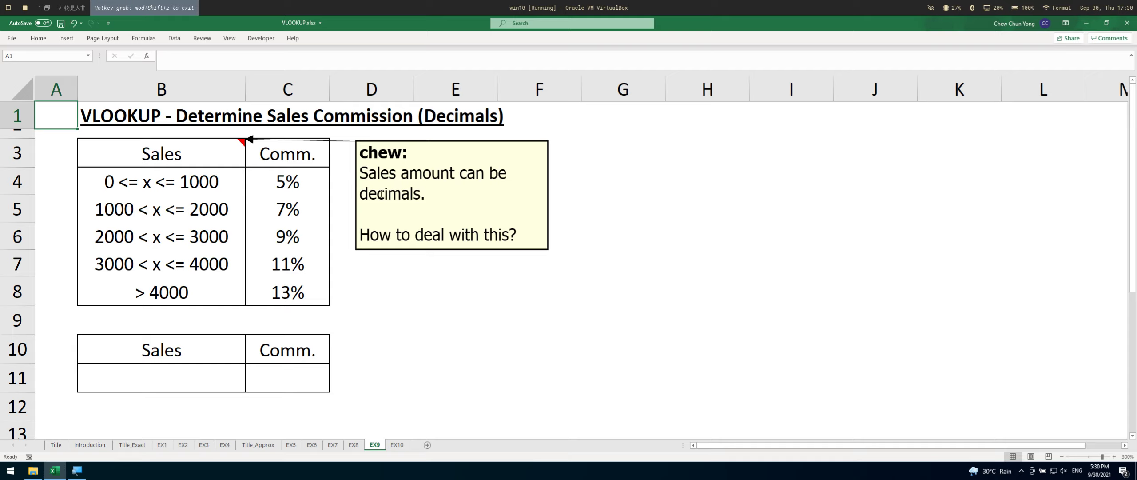
pyautogui.click(311, 157)
pyautogui.rightClick(215, 163)
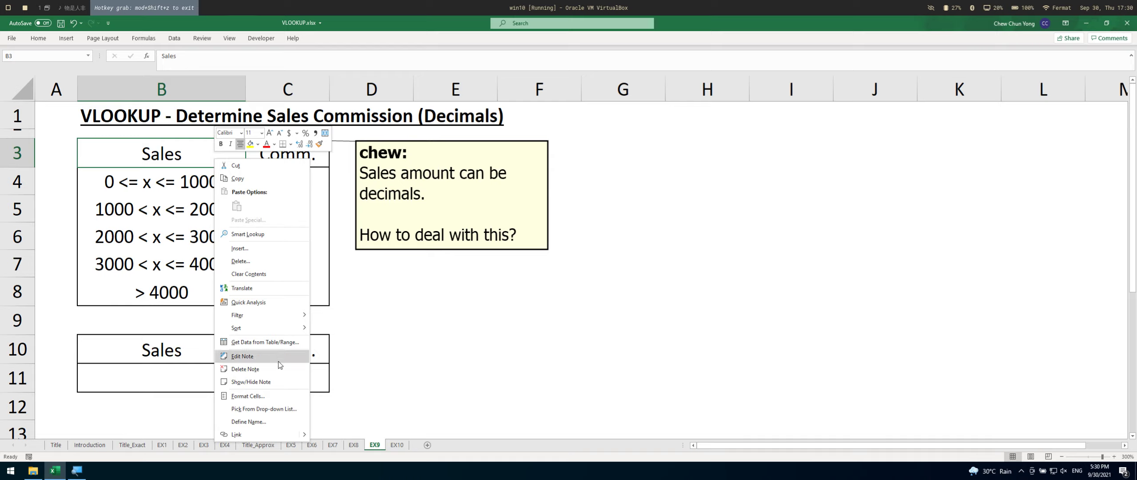
pyautogui.click(280, 382)
# Duplicate the commission column C3:C8 into column D, starting at D3.
pyautogui.moveTo(310, 153); pyautogui.dragTo(304, 298)
pyautogui.hotkey('ctrl', 'c')
pyautogui.press('Right')
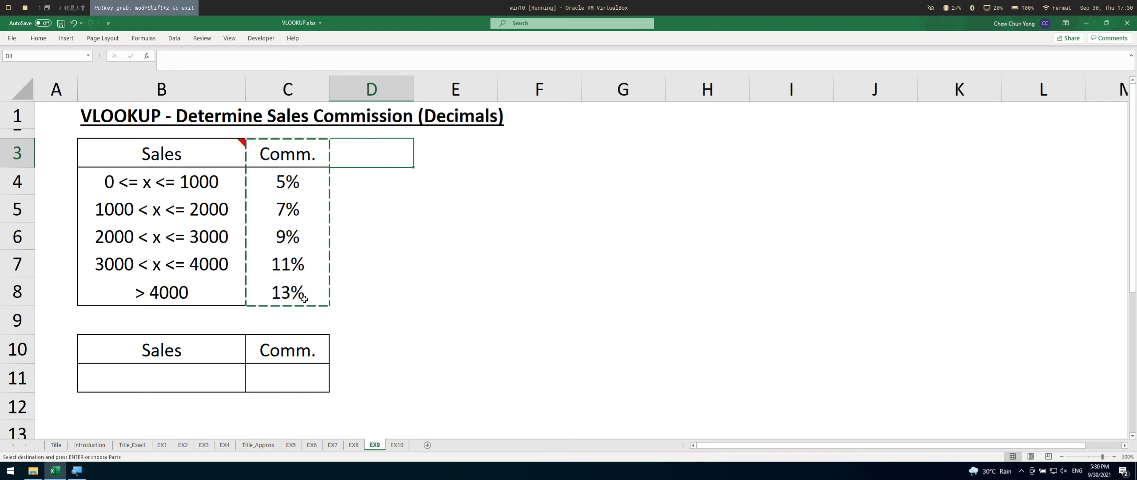
pyautogui.hotkey('ctrl', 'v')
pyautogui.press('Left')
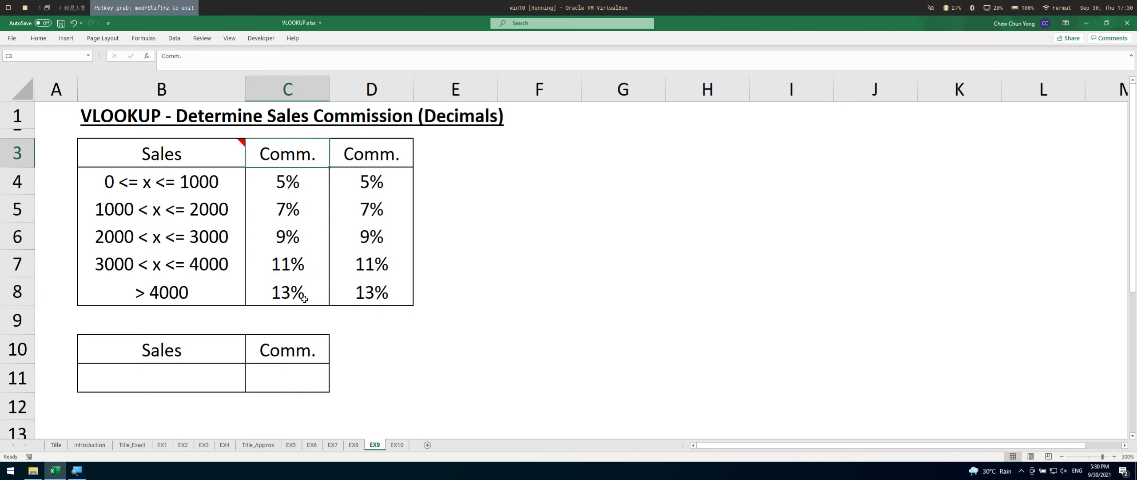
# Copy the LB column C3:C7 from the EX8 sheet and paste it over the commission column at C3 on EX9.
pyautogui.press('Left')
pyautogui.press('Down')
pyautogui.press('Down')
pyautogui.press('Down')
pyautogui.press('Down')
pyautogui.press('Up')
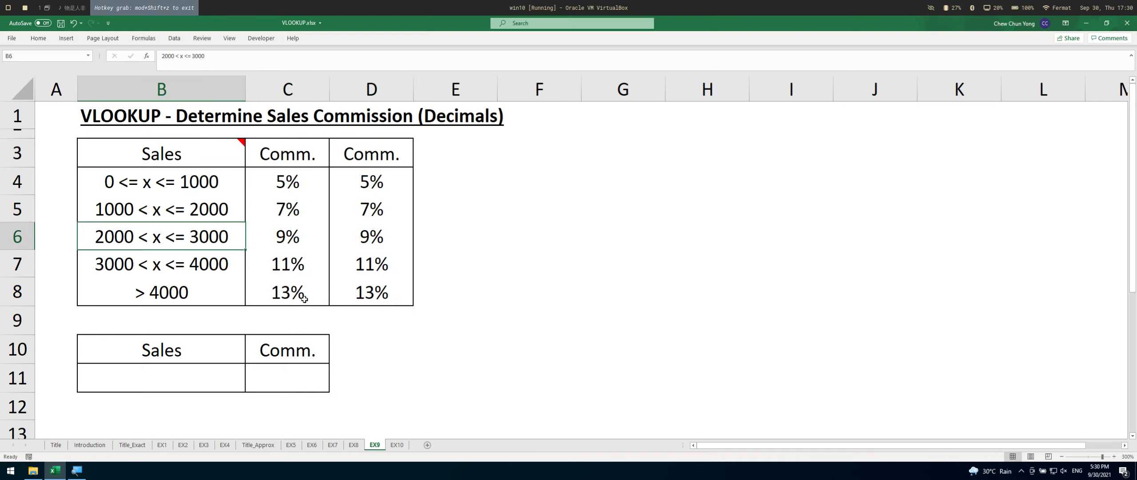
pyautogui.hotkey('ctrl', 'pageup')
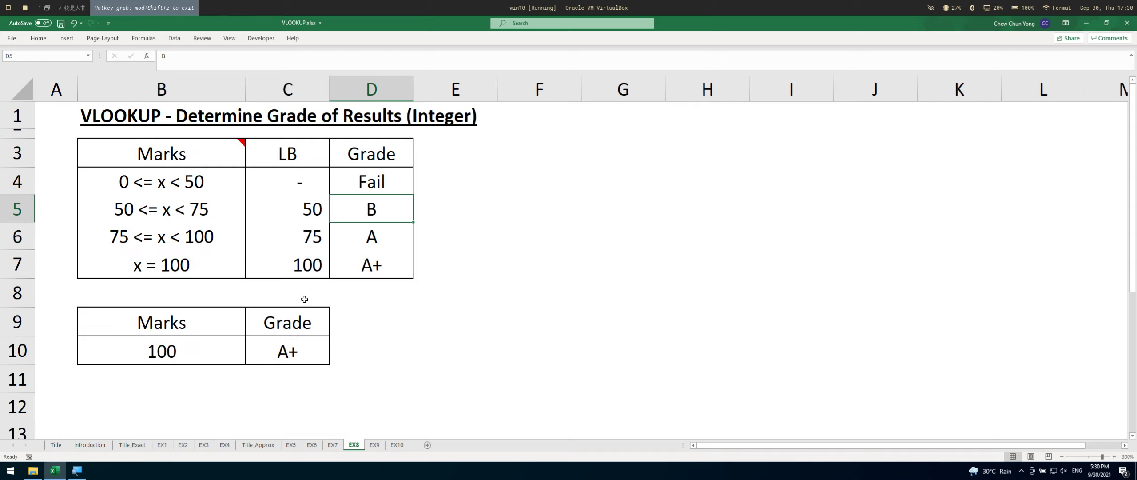
pyautogui.press('Left')
pyautogui.press('Up')
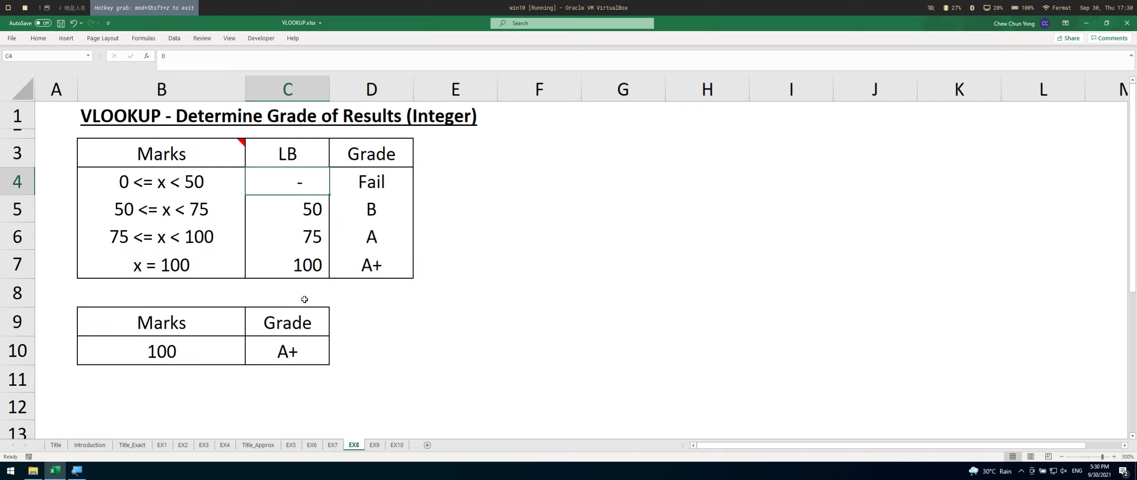
pyautogui.press('Up')
pyautogui.hotkey('shift', 'Down')
pyautogui.hotkey('shift', 'Down')
pyautogui.hotkey('shift', 'Down')
pyautogui.hotkey('shift', 'Down')
pyautogui.hotkey('ctrl', 'c')
pyautogui.hotkey('shift', 'Up')
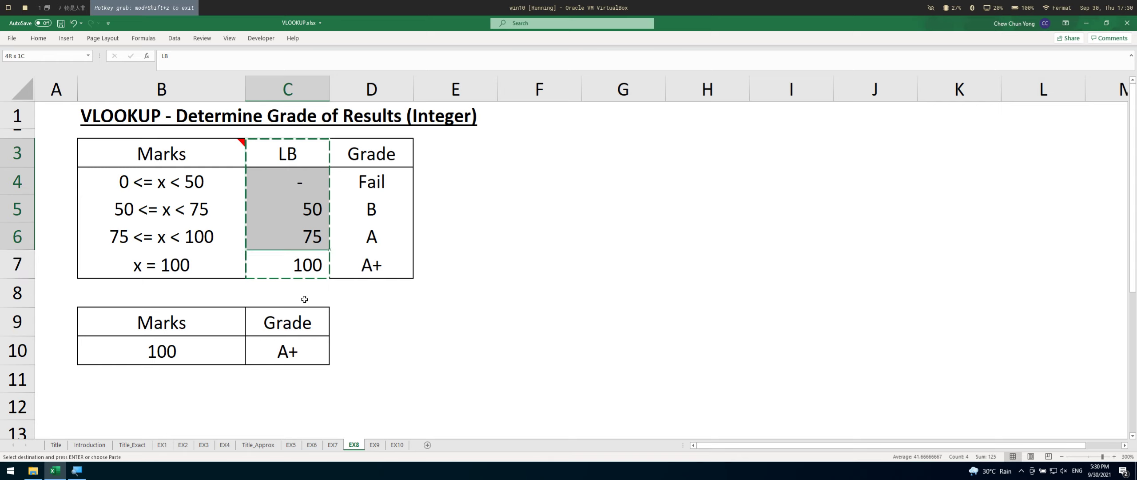
pyautogui.hotkey('ctrl', 'pagedown')
pyautogui.press('Right')
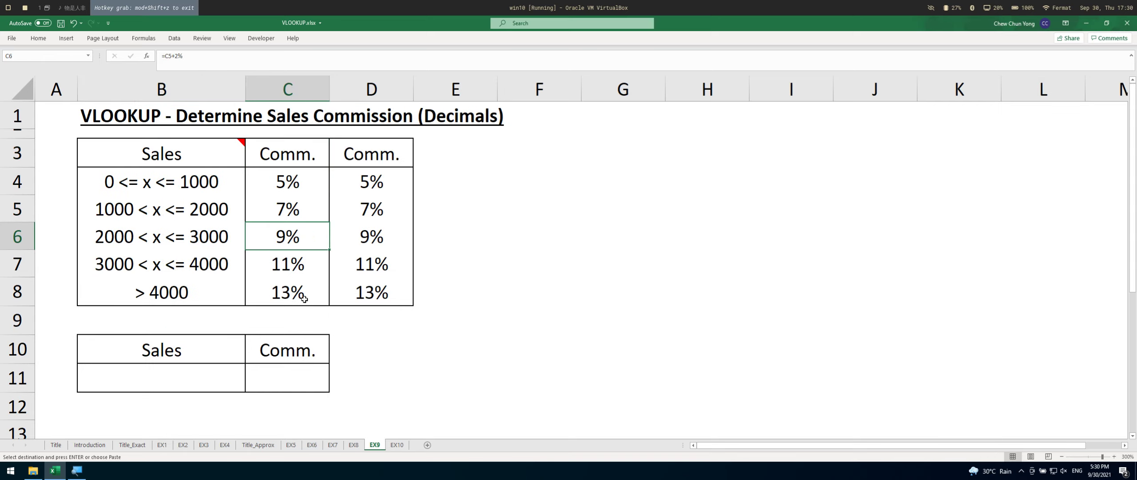
pyautogui.press('Up')
pyautogui.press('Up')
pyautogui.press('Up')
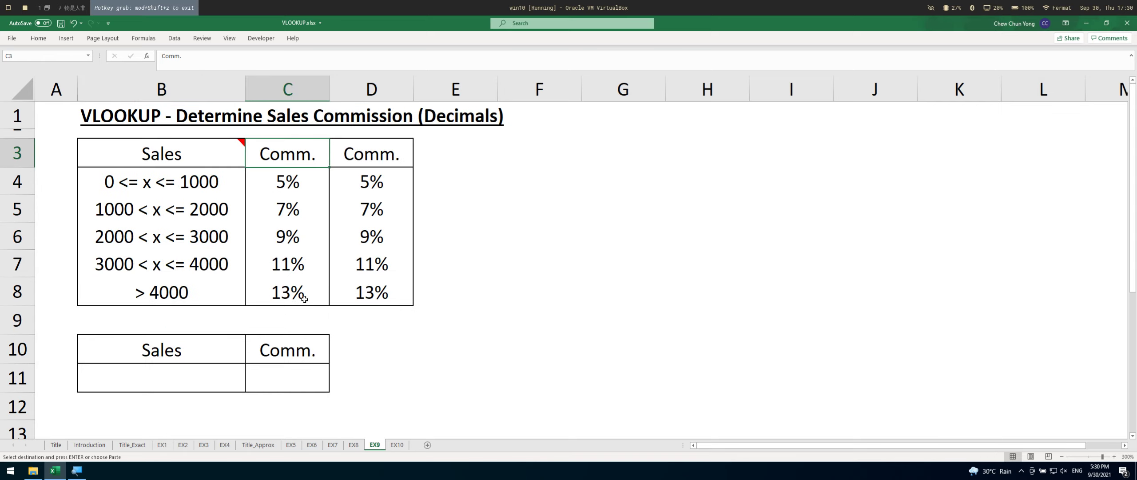
pyautogui.hotkey('ctrl', 'v')
# Copy the LB cell C6 into C7 and C8 so the column reaches the last sales range.
pyautogui.press('Down')
pyautogui.press('Down')
pyautogui.press('Down')
pyautogui.hotkey('ctrl', 'c')
pyautogui.press('Down')
pyautogui.hotkey('ctrl', 'v')
pyautogui.press('Down')
pyautogui.hotkey('ctrl', 'v')
pyautogui.press('Up')
pyautogui.press('Up')
pyautogui.press('Up')
pyautogui.press('Down')
pyautogui.hotkey('ctrl', 'shift', 'Down')
pyautogui.press('alt')
pyautogui.press('Escape')
pyautogui.press('Escape')
pyautogui.hotkey('shift', 'Up')
pyautogui.hotkey('shift', 'Up')
pyautogui.hotkey('shift', 'Up')
pyautogui.hotkey('shift', 'Up')
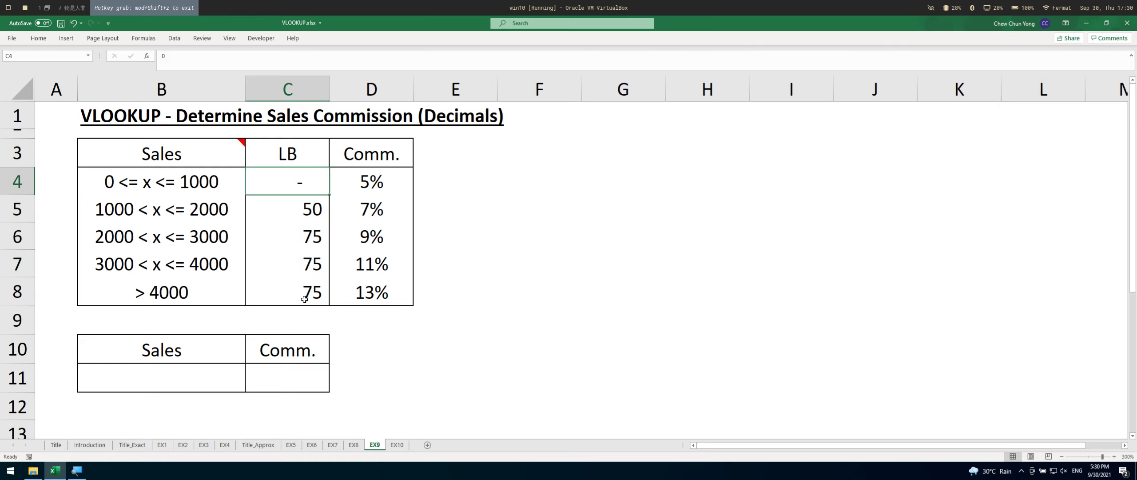
# Set the lower bound in C5 to 1000 and enter the formula =C5+$C$5 in C6.
pyautogui.press('Down')
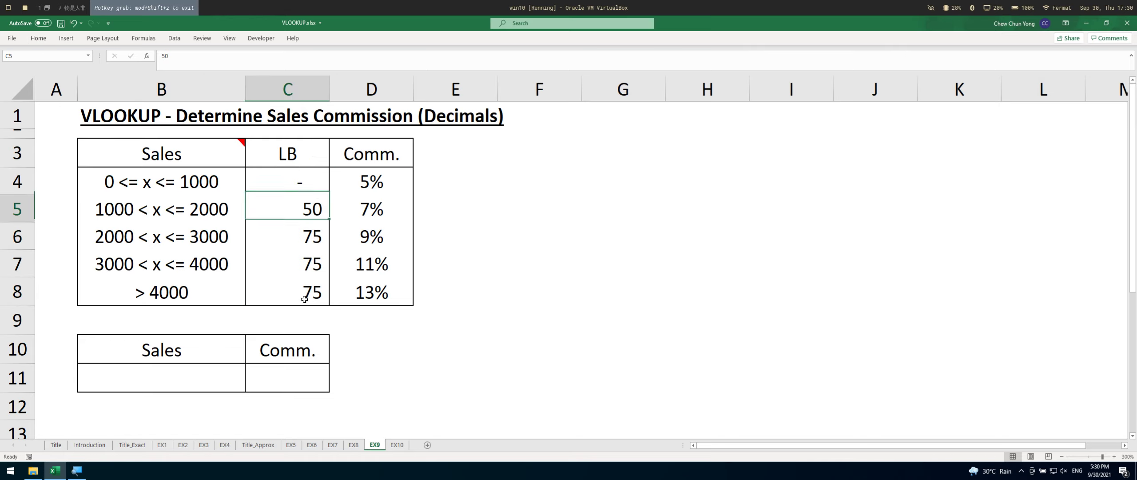
pyautogui.write('1,000')
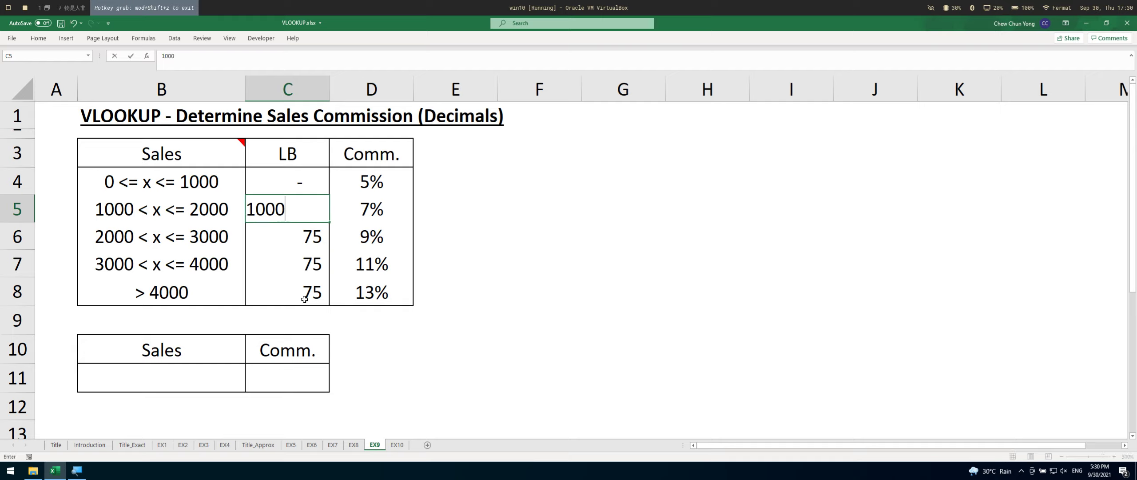
pyautogui.press('Return')
pyautogui.write('=')
pyautogui.press('Up')
pyautogui.write('+')
pyautogui.press('Up')
pyautogui.press('F4')
pyautogui.press('Return')
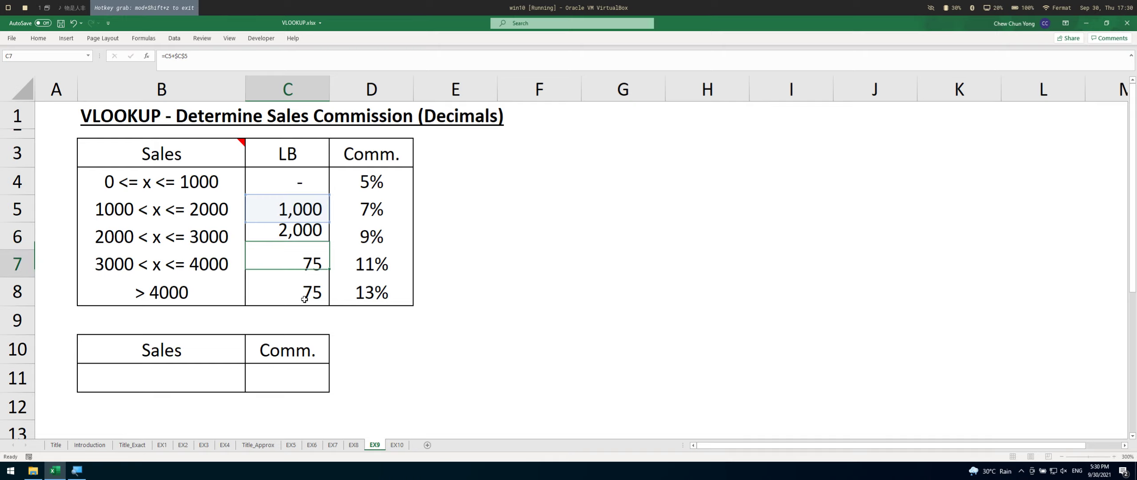
# Fill the lower-bound formula from C6 through C8, then select the LB values C4:C8 for review.
pyautogui.press('Up')
pyautogui.hotkey('shift', 'Down')
pyautogui.hotkey('shift', 'Down')
pyautogui.press('F2')
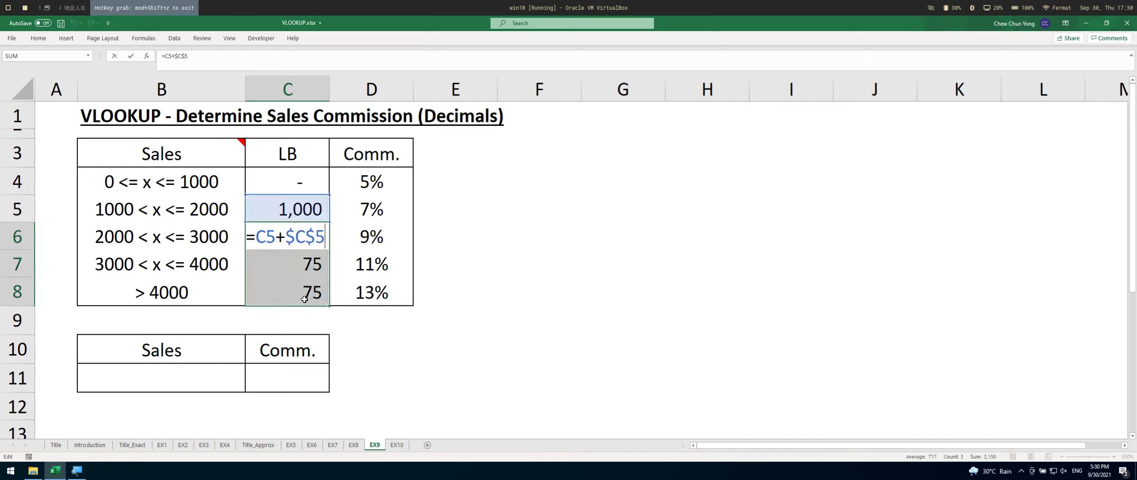
pyautogui.hotkey('ctrl', 'Return')
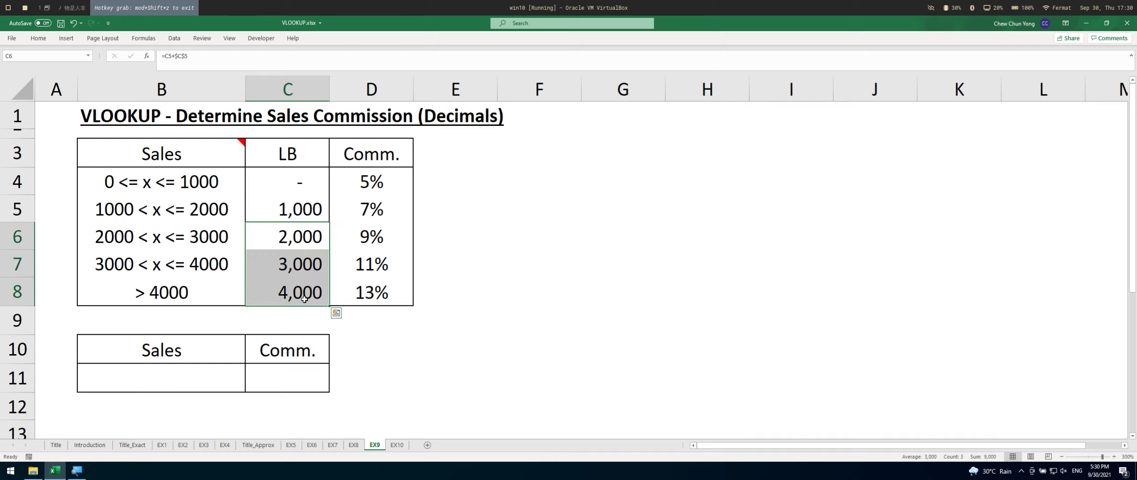
pyautogui.press('Up')
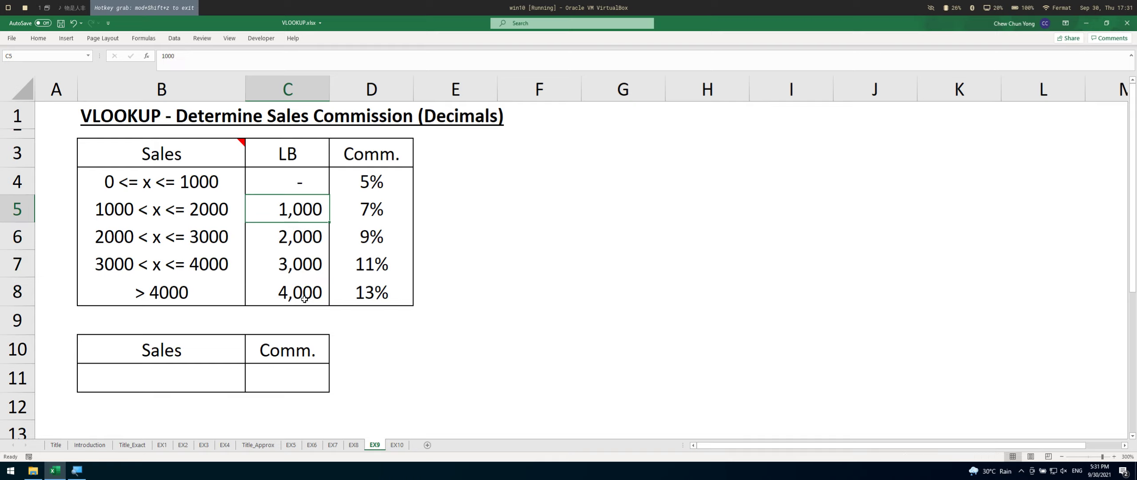
pyautogui.moveTo(277, 186); pyautogui.dragTo(298, 294)
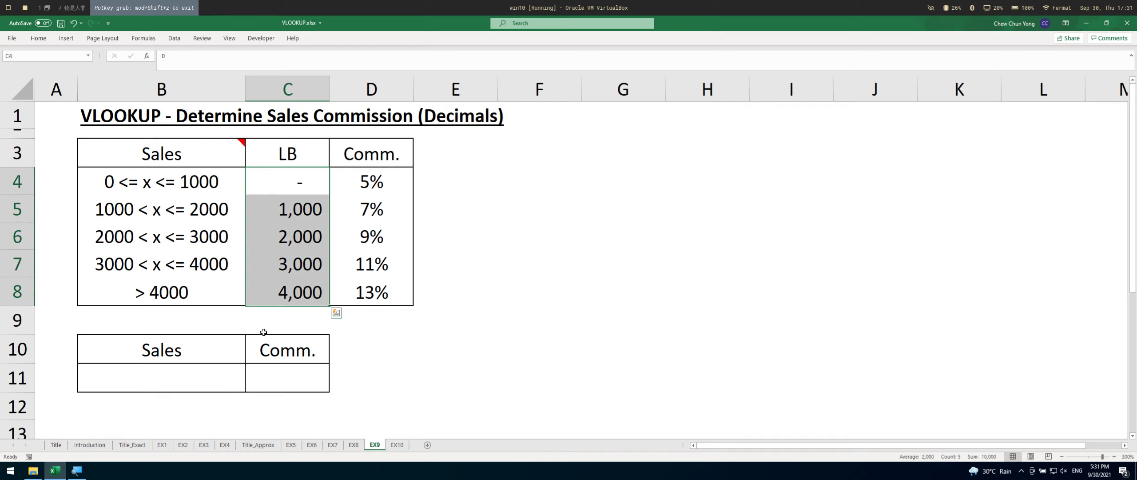
# Enter a sales amount of 900 in B11.
pyautogui.click(216, 376)
pyautogui.write('999')
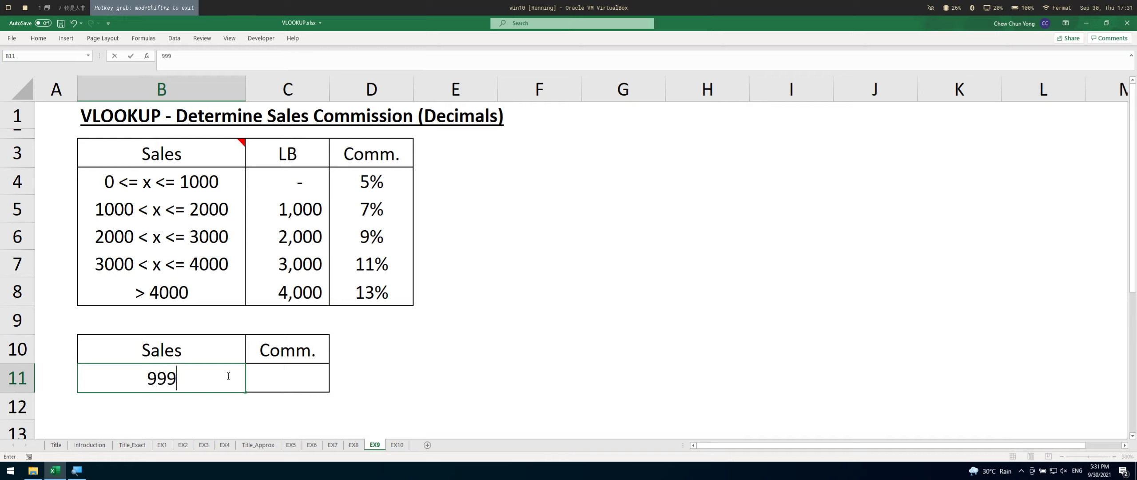
pyautogui.press('Escape')
pyautogui.write('900')
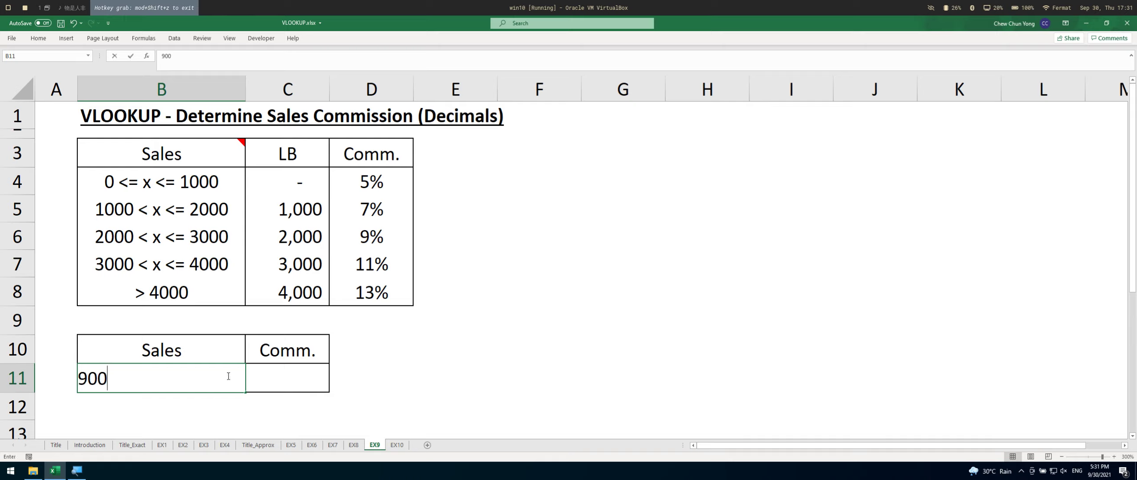
pyautogui.press('Tab')
# Look up the commission in C11 with the approximate-match formula =VLOOKUP(B11,C3:D8,2,TRUE).
pyautogui.write('=vlo')
pyautogui.press('Tab')
pyautogui.click(226, 376)
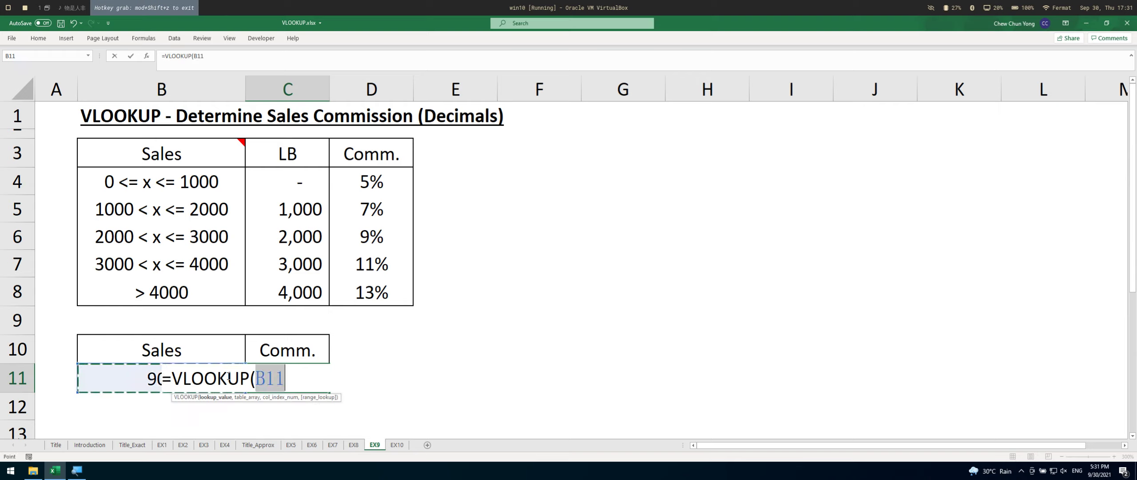
pyautogui.write(',')
pyautogui.moveTo(311, 153); pyautogui.dragTo(410, 281)
pyautogui.write(',2,false')
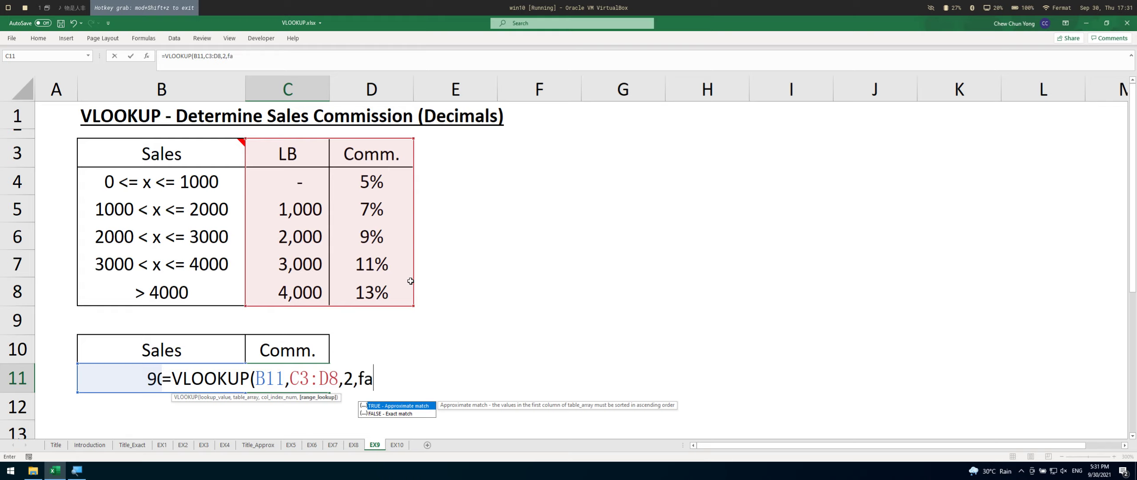
pyautogui.press('BackSpace')
pyautogui.press('BackSpace')
pyautogui.press('BackSpace')
pyautogui.press('BackSpace')
pyautogui.press('BackSpace')
pyautogui.write('true')
pyautogui.press('Return')
# Format the commission result in C11 as a percentage.
pyautogui.press('Up')
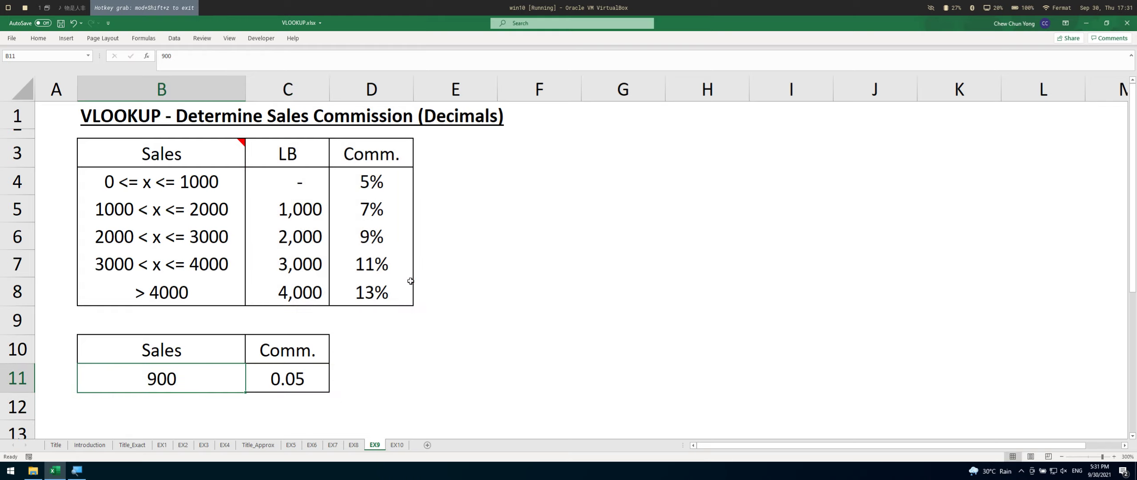
pyautogui.press('Right')
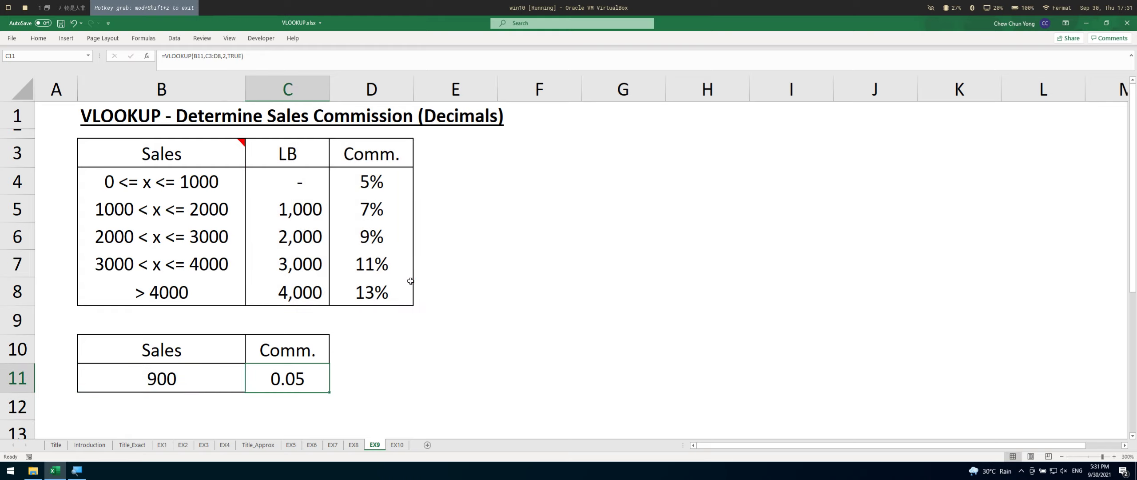
pyautogui.click(38, 38)
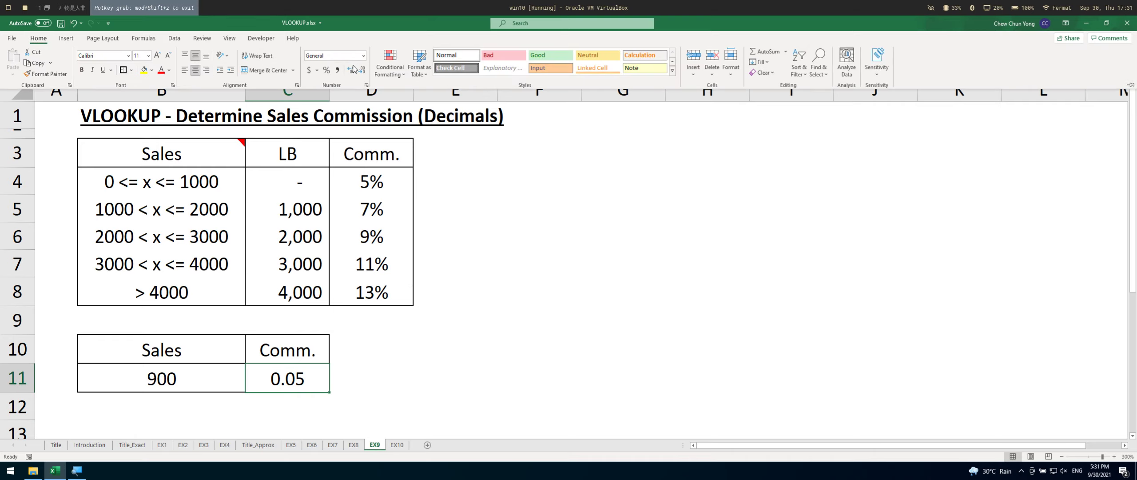
pyautogui.click(326, 70)
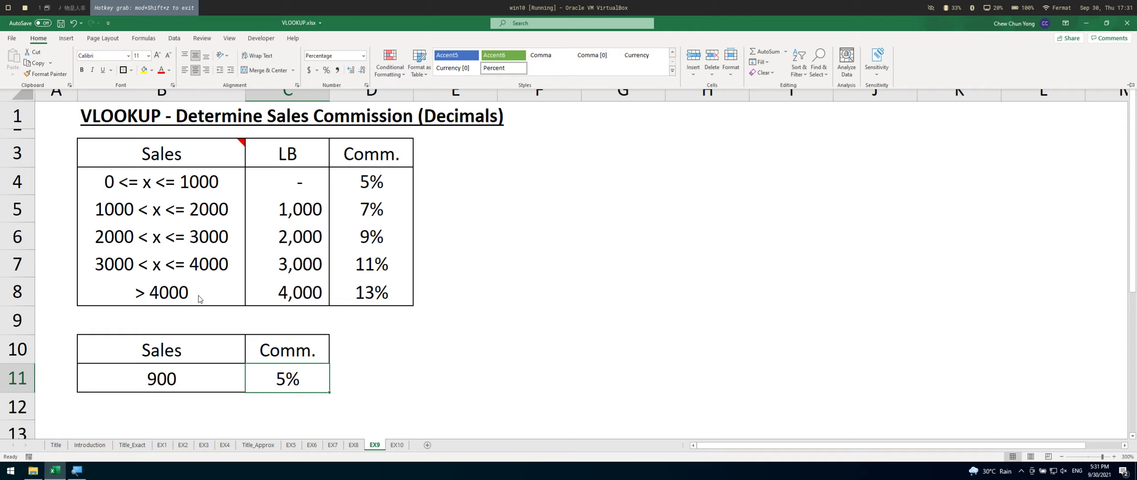
# Test the commission lookup with a sales amount of 1000 in B11.
pyautogui.click(163, 379)
pyautogui.click(164, 378)
pyautogui.write('1000')
pyautogui.press('Return')
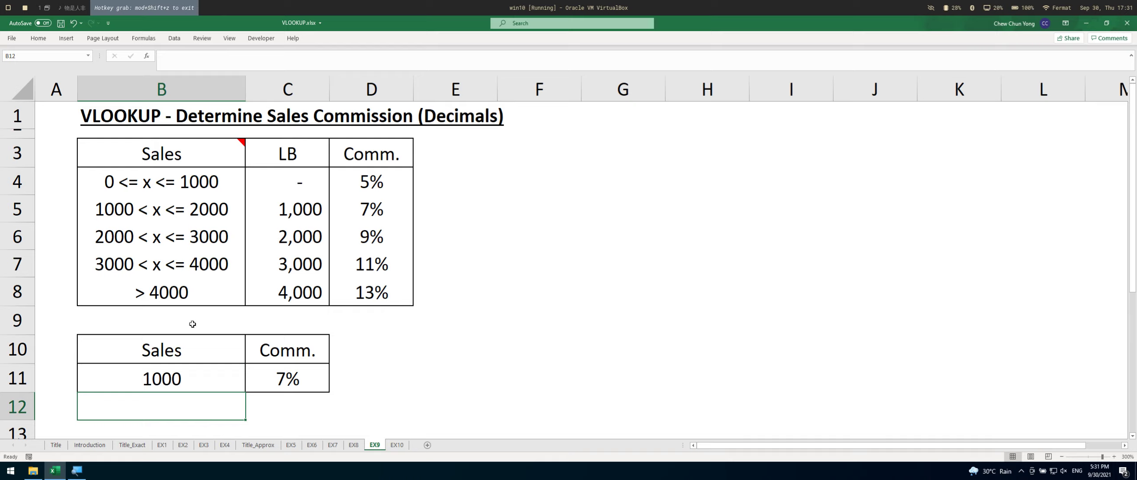
# Test the commission lookup on EX9 with a sales amount of 2000 in B11 and check it against the sales brackets.
pyautogui.moveTo(145, 185); pyautogui.dragTo(367, 176)
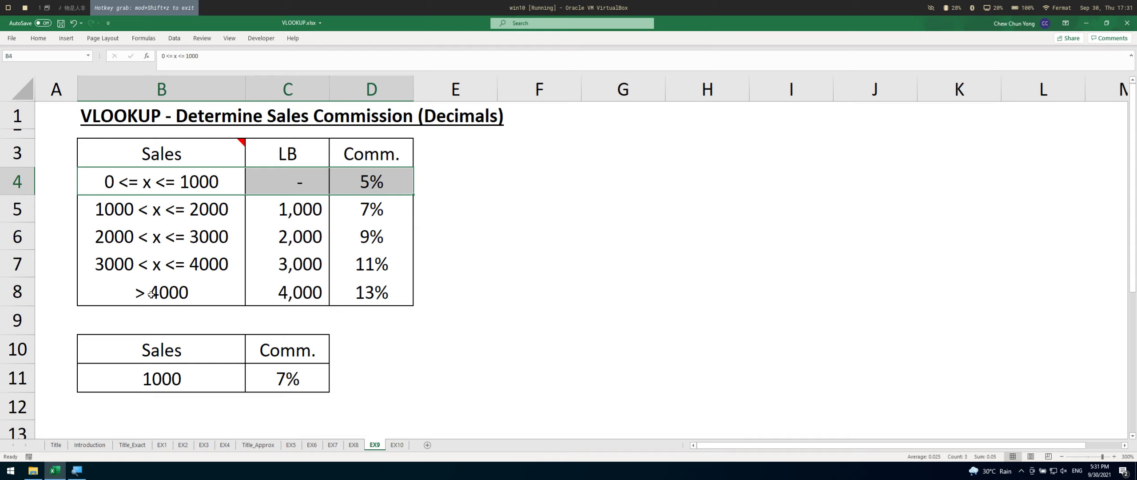
pyautogui.click(205, 377)
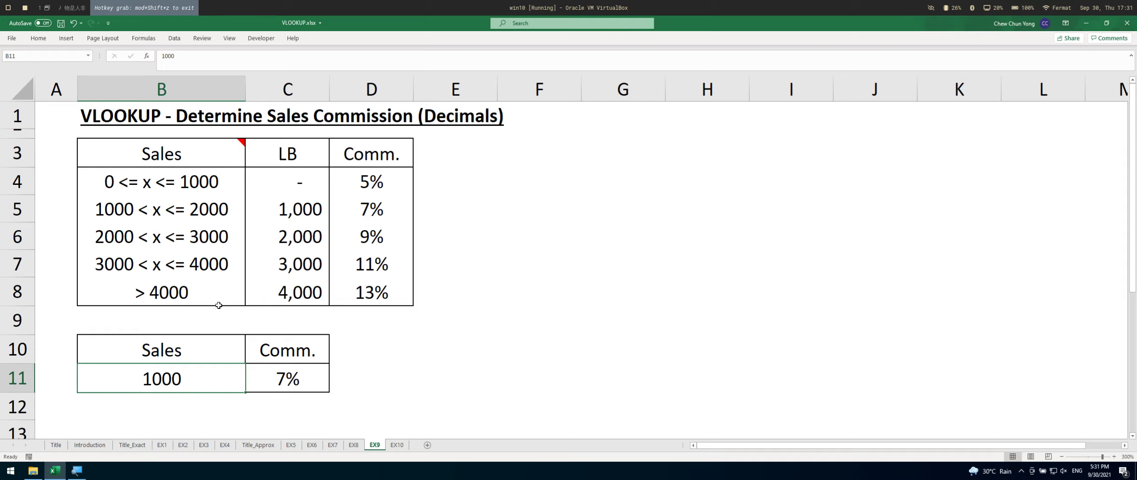
pyautogui.click(358, 445)
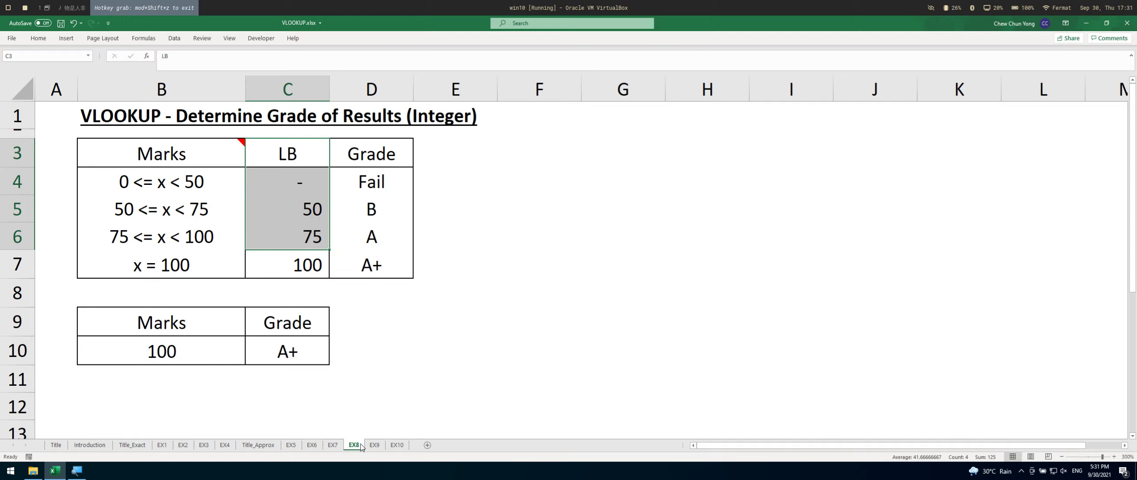
pyautogui.click(374, 445)
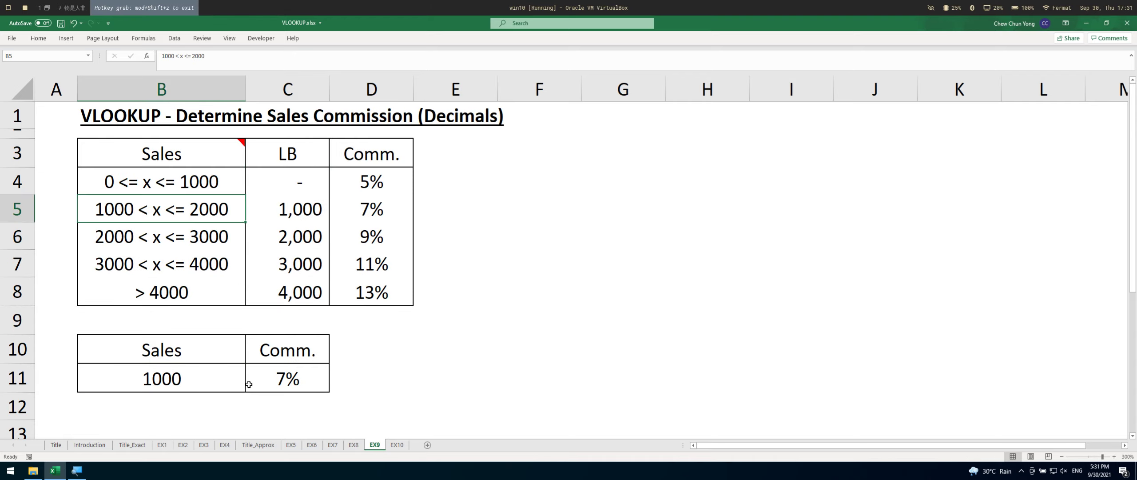
pyautogui.write('2000')
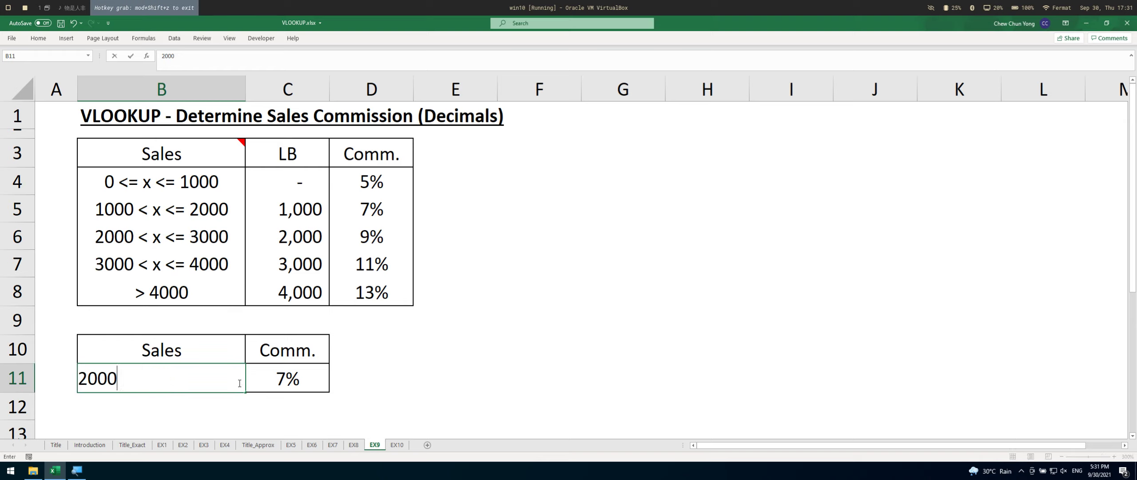
pyautogui.press('Return')
pyautogui.moveTo(304, 232); pyautogui.dragTo(391, 230)
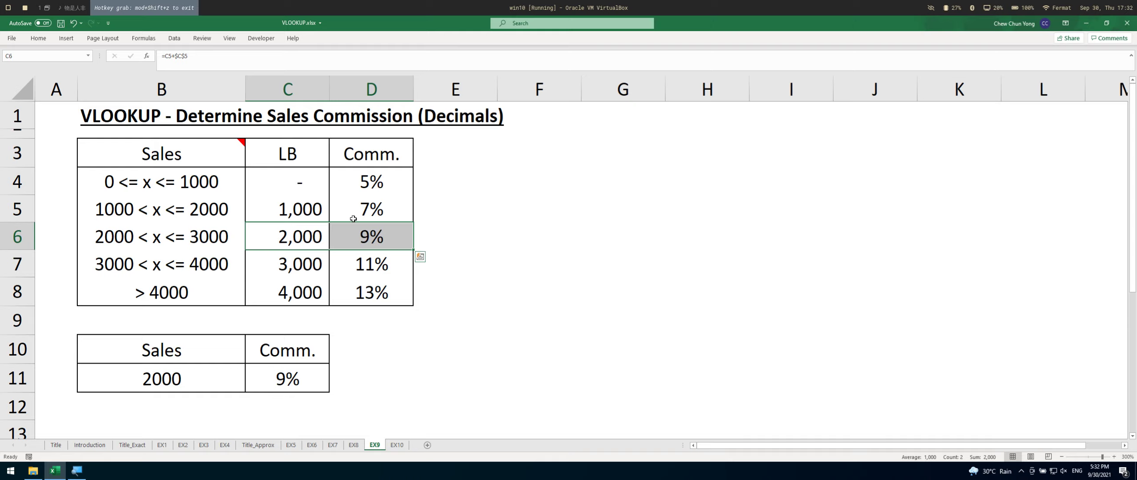
pyautogui.moveTo(311, 207); pyautogui.dragTo(361, 206)
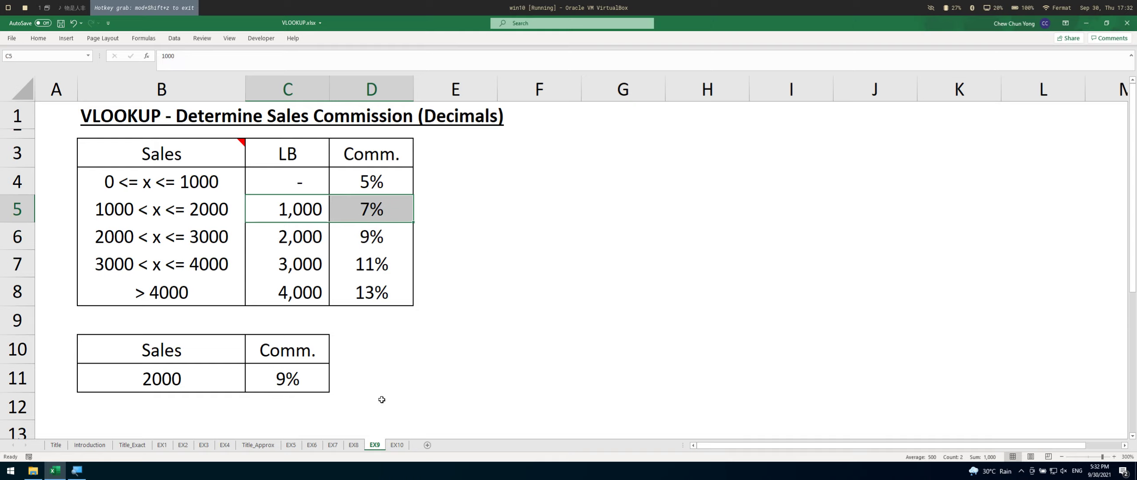
pyautogui.click(121, 215)
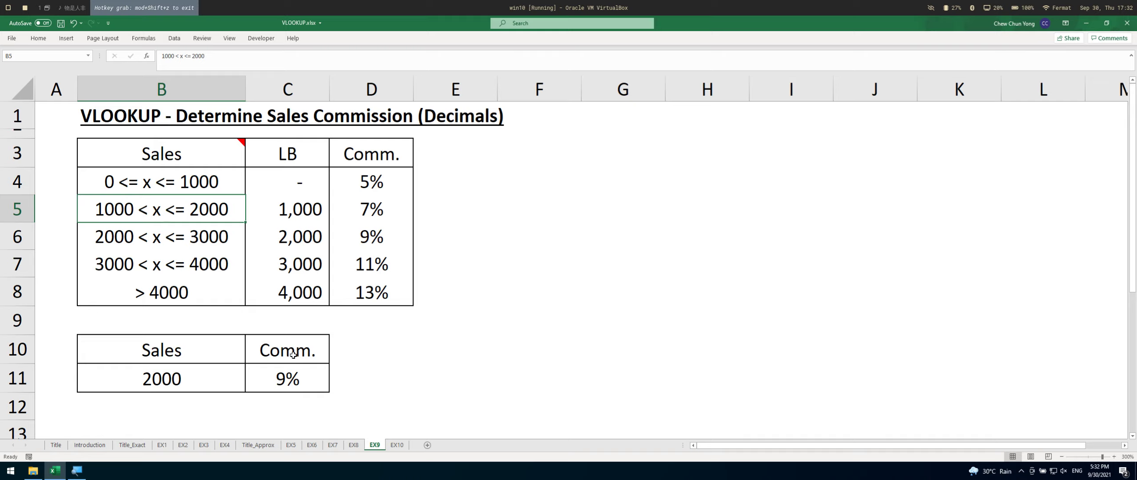
pyautogui.click(205, 183)
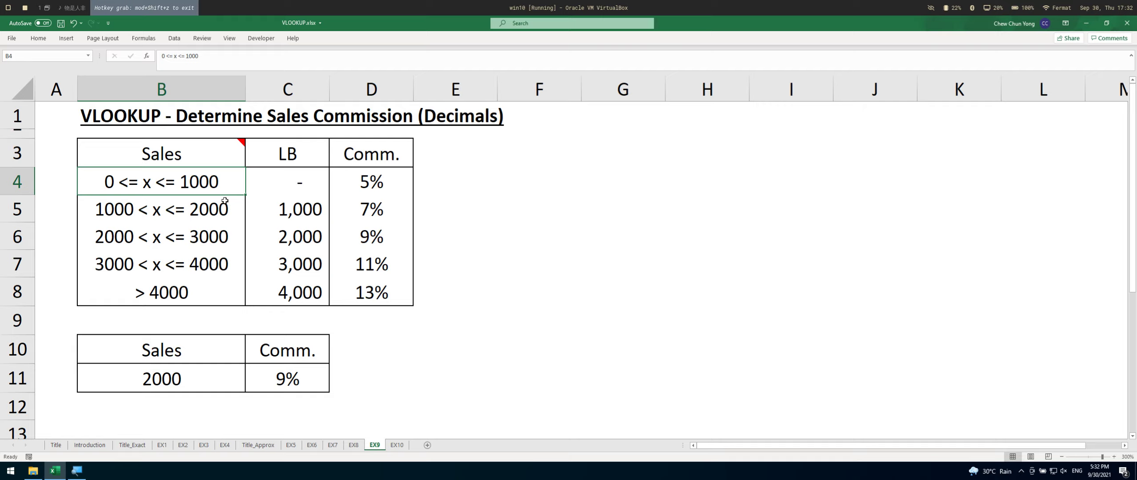
# Replace the lower-bound formulas in C4:C8 with their plain values.
pyautogui.moveTo(297, 188); pyautogui.dragTo(304, 283)
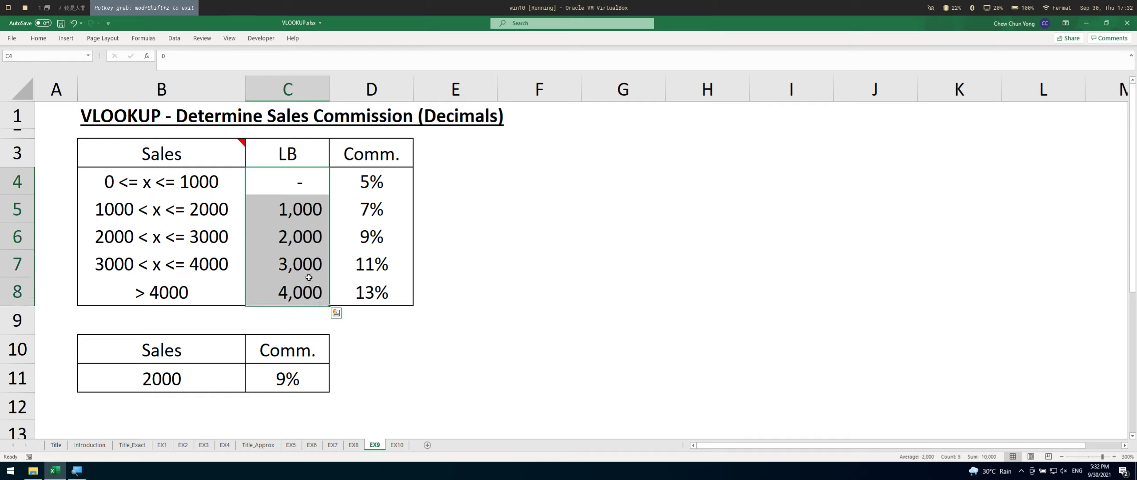
pyautogui.click(311, 173)
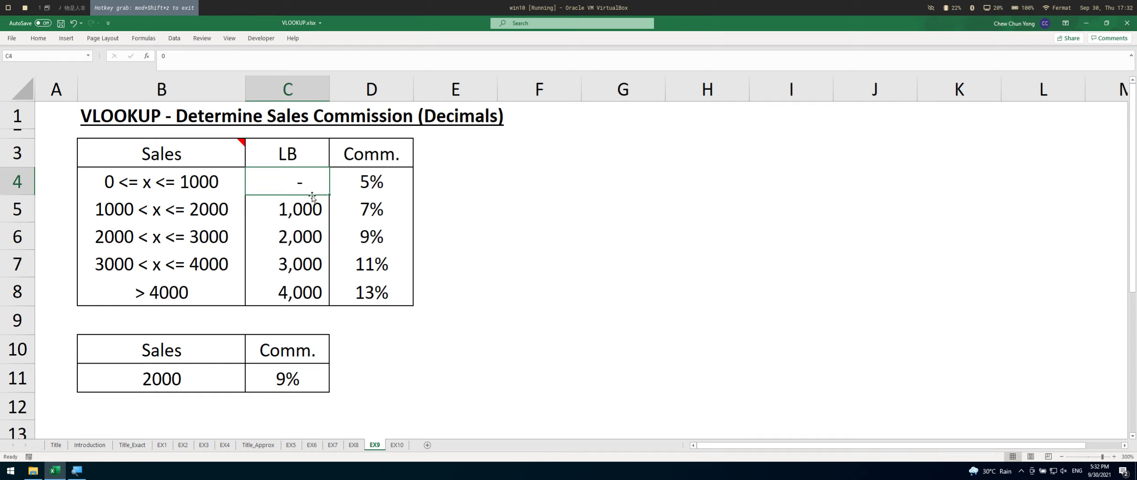
pyautogui.click(313, 213)
pyautogui.press('Up')
pyautogui.hotkey('ctrl', 'shift', 'Down')
pyautogui.hotkey('ctrl', 'c')
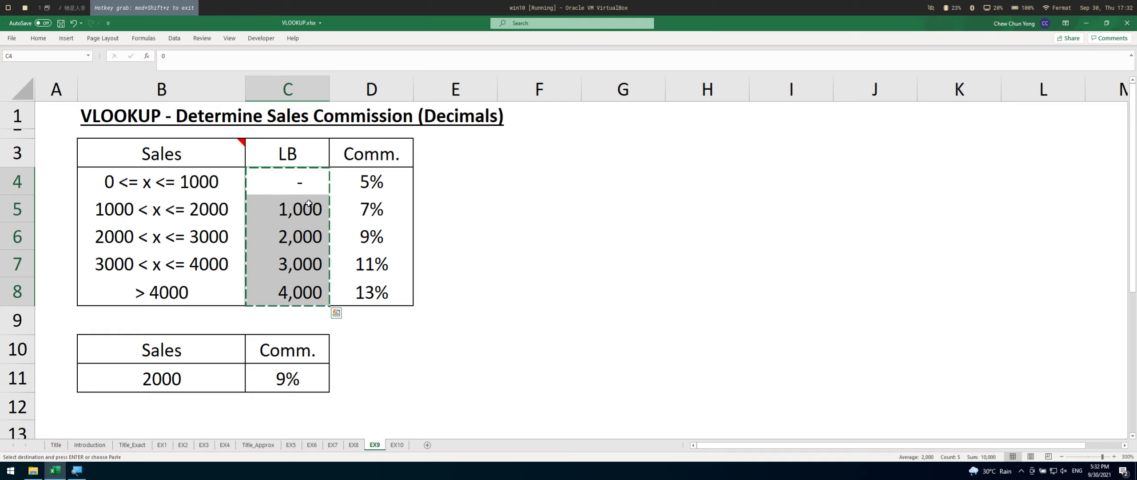
pyautogui.hotkey('alt', 'h')
pyautogui.press('v')
pyautogui.press('v')
pyautogui.press('Escape')
# Examine the lower bounds in column C against the sales ranges of the first two commission brackets.
pyautogui.click(309, 204)
pyautogui.hotkey('shift', 'Down')
pyautogui.hotkey('shift', 'Up')
pyautogui.press('Down')
pyautogui.press('Down')
pyautogui.press('Down')
pyautogui.press('Up')
pyautogui.press('Up')
pyautogui.press('Up')
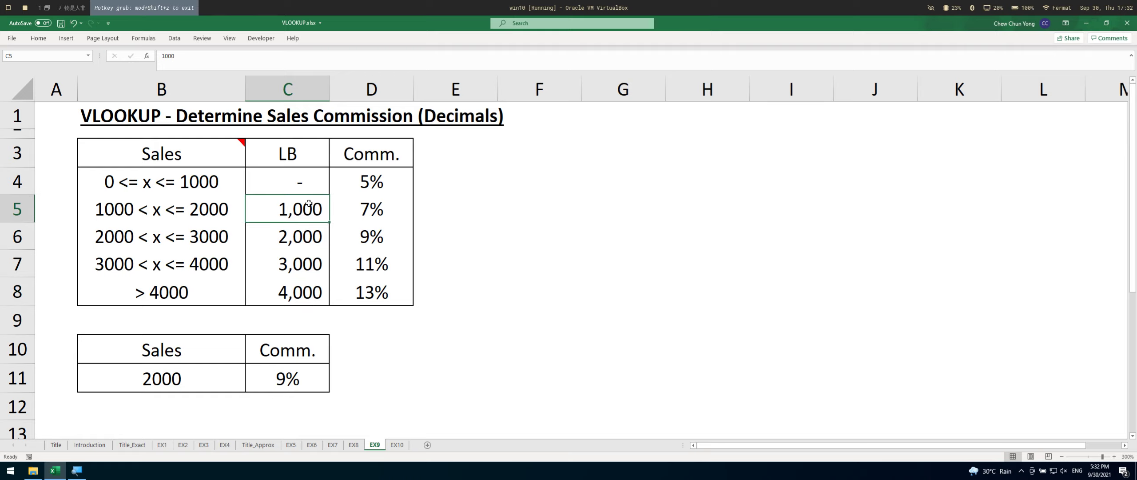
pyautogui.press('Up')
pyautogui.hotkey('shift', 'Right')
pyautogui.hotkey('shift', 'Left')
pyautogui.hotkey('shift', 'Left')
pyautogui.hotkey('shift', 'Right')
pyautogui.hotkey('shift', 'Left')
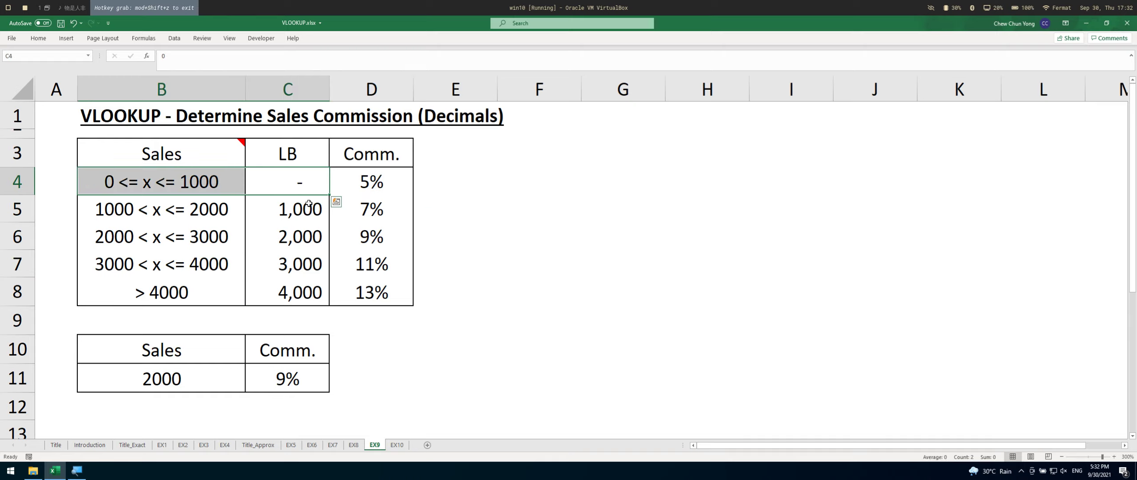
pyautogui.press('Down')
pyautogui.hotkey('shift', 'Right')
pyautogui.hotkey('shift', 'Left')
pyautogui.hotkey('shift', 'Left')
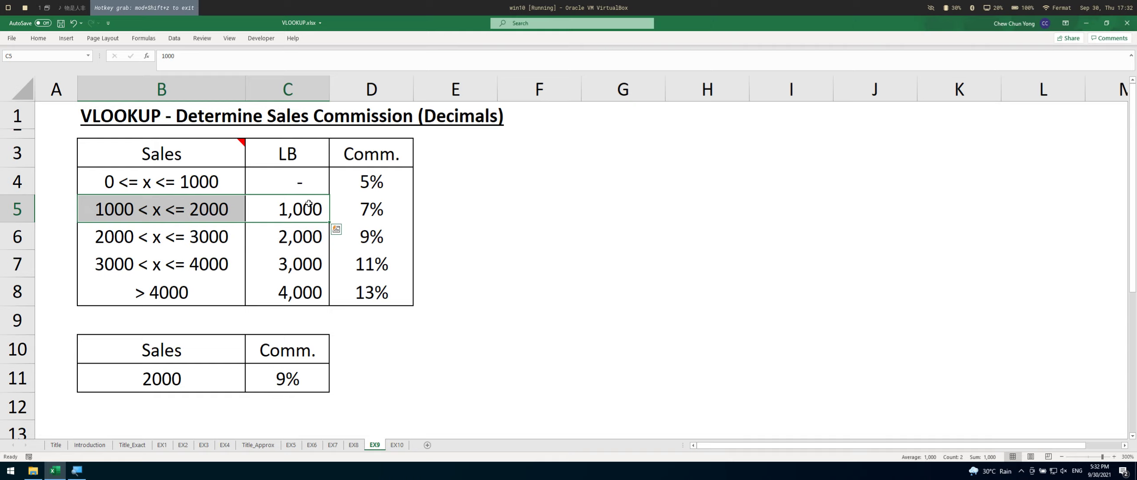
pyautogui.hotkey('shift', 'Right')
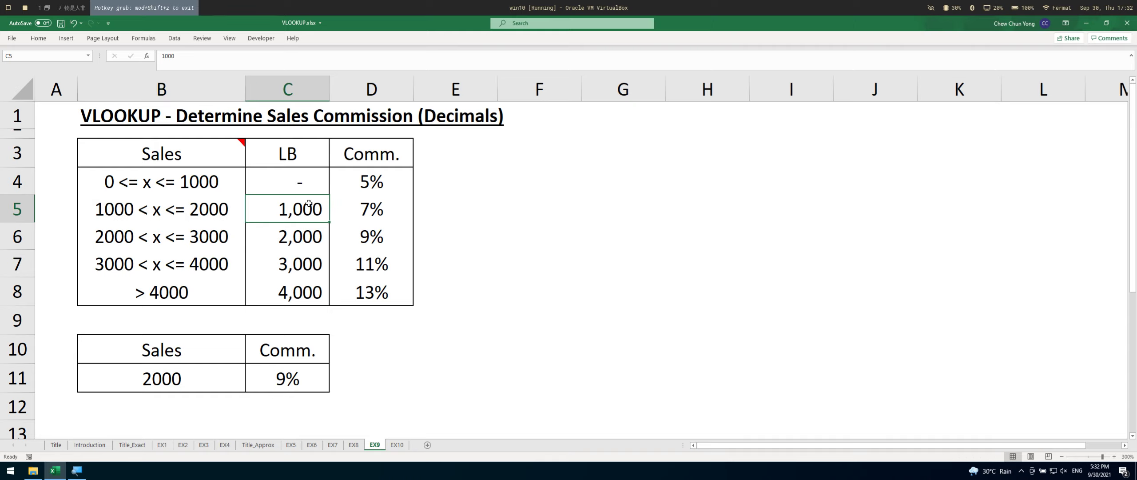
# Try lower bounds of 999, 1999, 2999 and 3999 in C5:C8.
pyautogui.write('999')
pyautogui.press('Return')
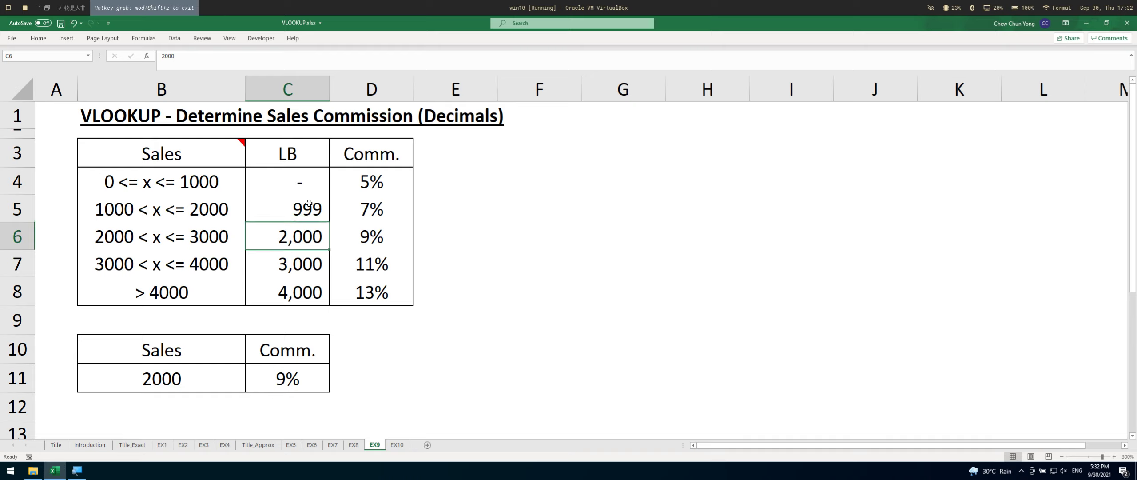
pyautogui.write('1999')
pyautogui.press('Return')
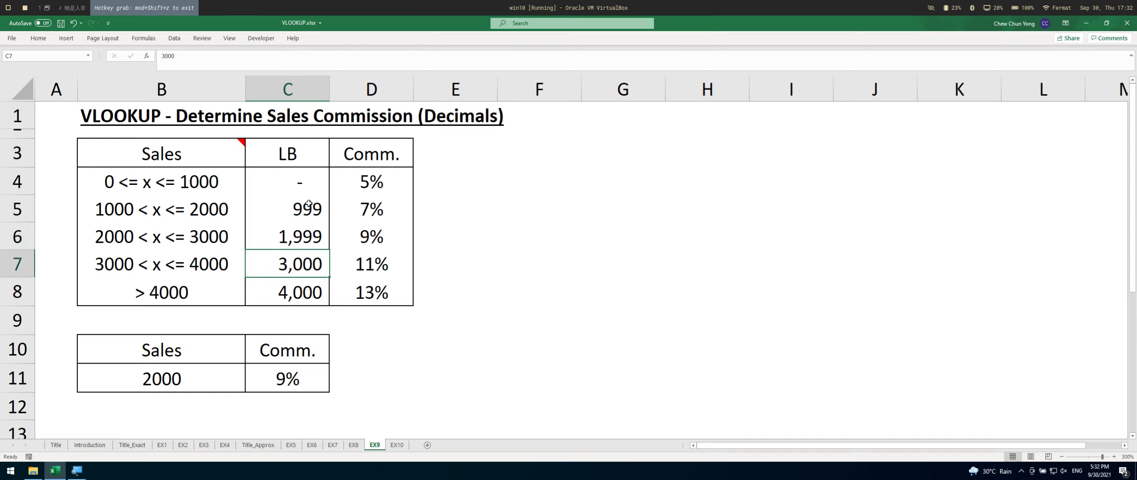
pyautogui.write('2,999')
pyautogui.press('Return')
pyautogui.write('3999')
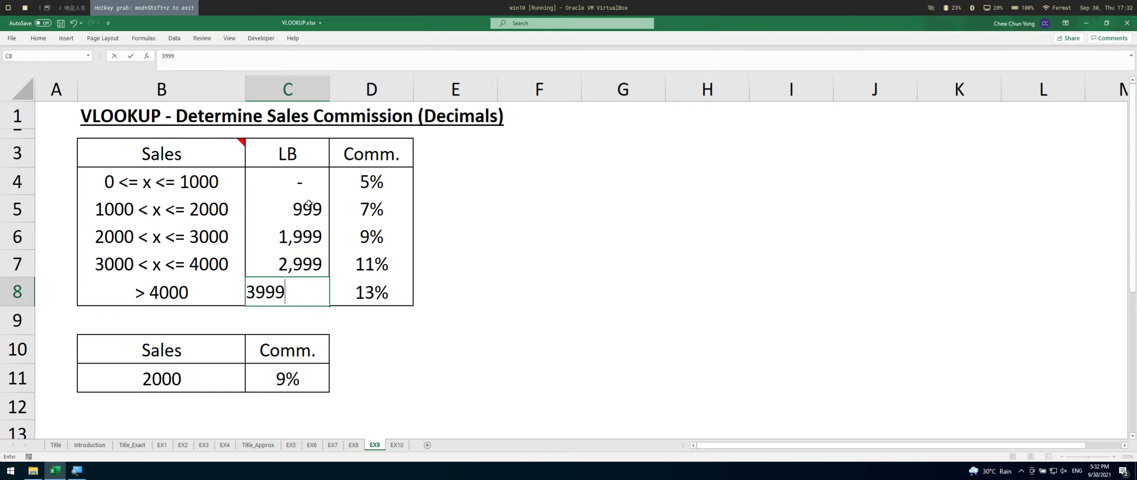
pyautogui.press('Return')
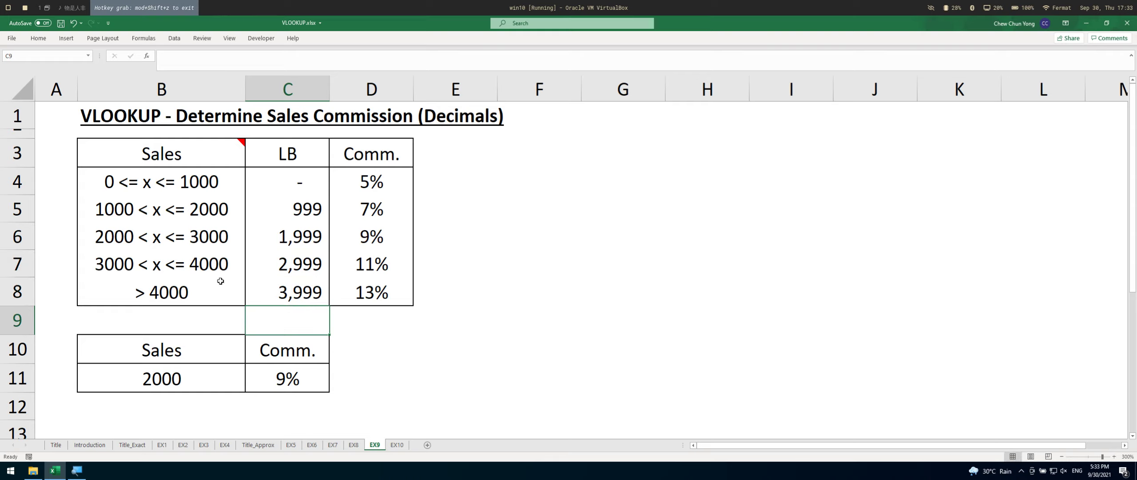
# Check the lookup for the current sales amount, and undo the four lower-bound changes in C5:C8.
pyautogui.moveTo(292, 391); pyautogui.dragTo(182, 380)
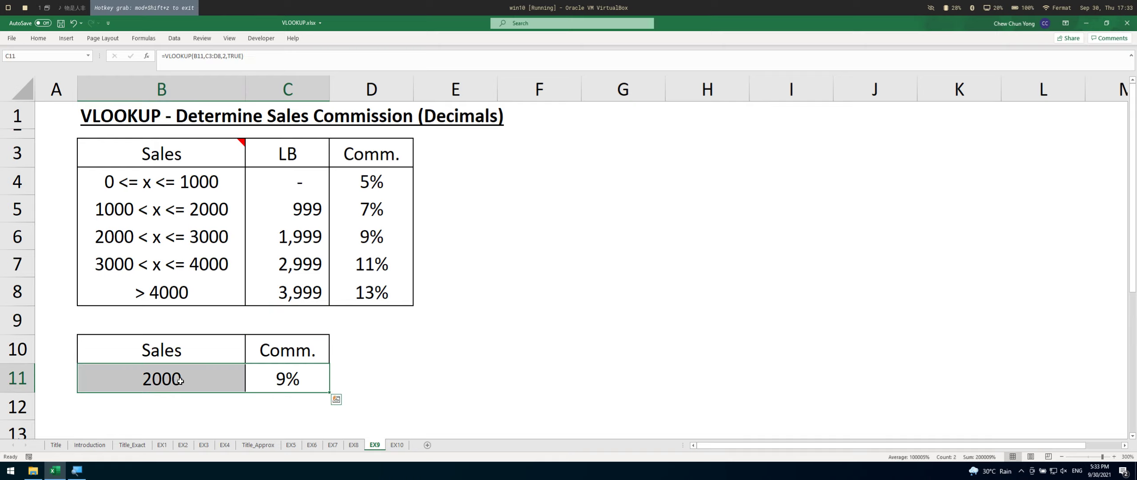
pyautogui.click(182, 380)
pyautogui.click(295, 216)
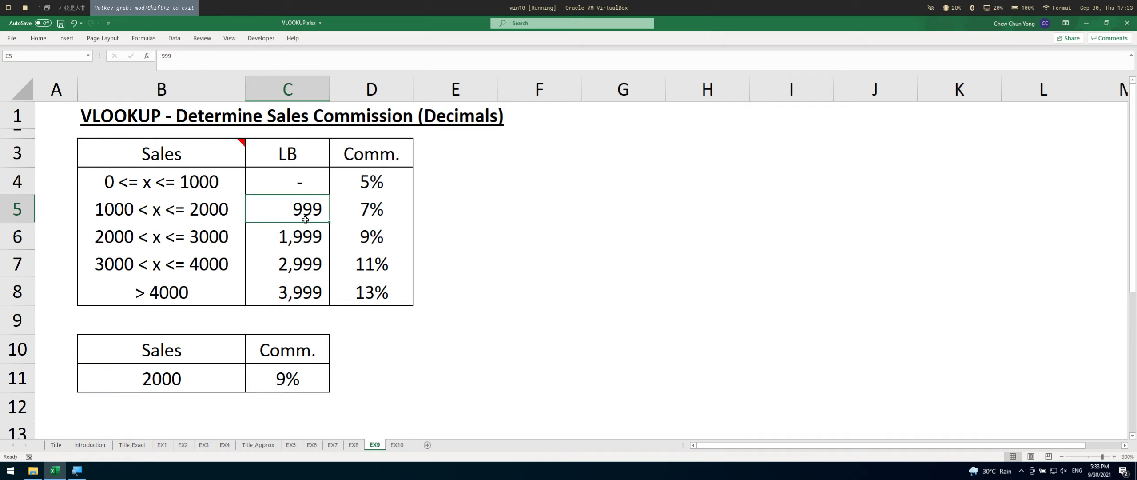
pyautogui.hotkey('ctrl', 'z')
pyautogui.hotkey('ctrl', 'z')
pyautogui.hotkey('ctrl', 'z')
pyautogui.hotkey('ctrl', 'z')
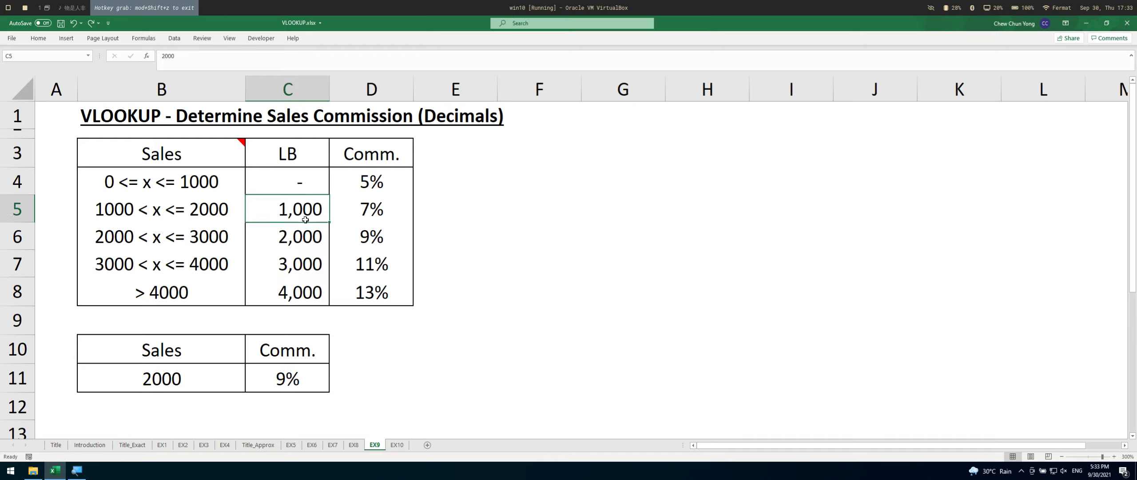
# Set the lower bounds in C5:C8 to 1001, 2001, 3001 and 4001.
pyautogui.write('1001')
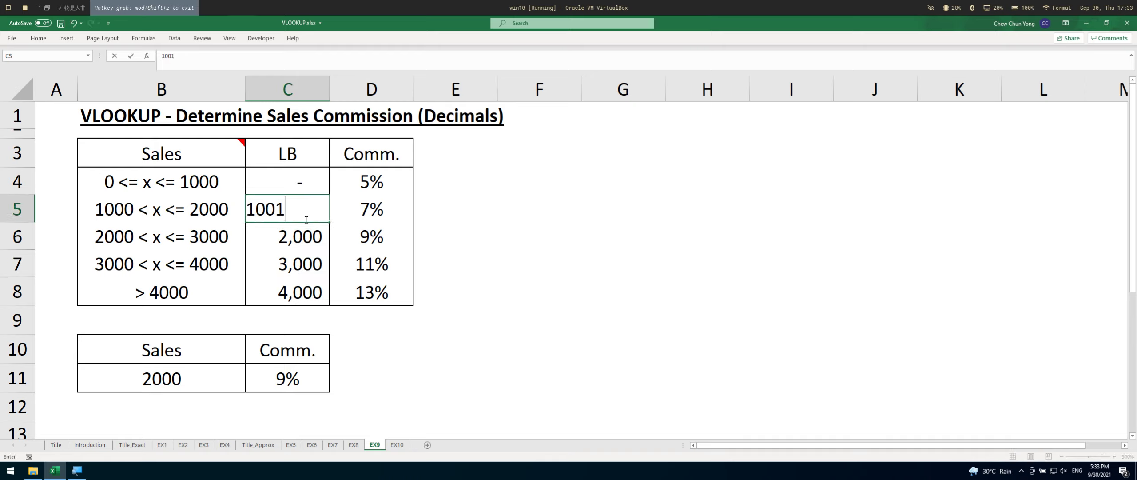
pyautogui.press('Return')
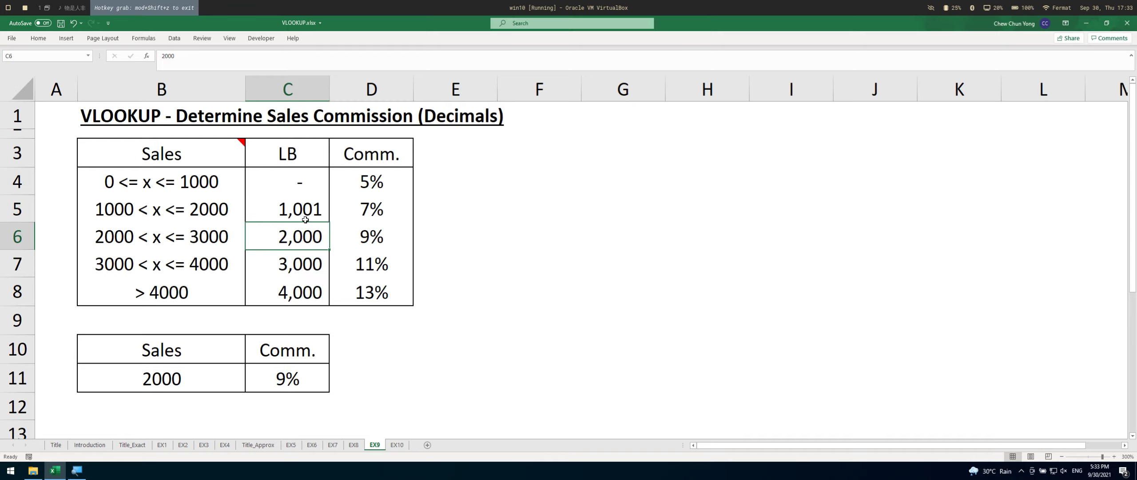
pyautogui.press('F2')
pyautogui.press('BackSpace')
pyautogui.write('1')
pyautogui.press('Return')
pyautogui.write('3001')
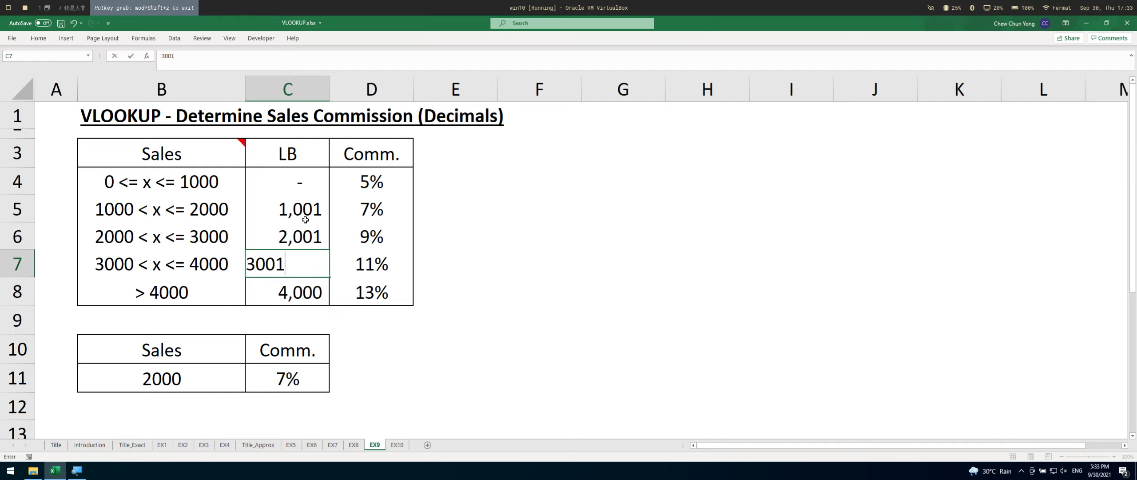
pyautogui.press('Return')
pyautogui.write('4001')
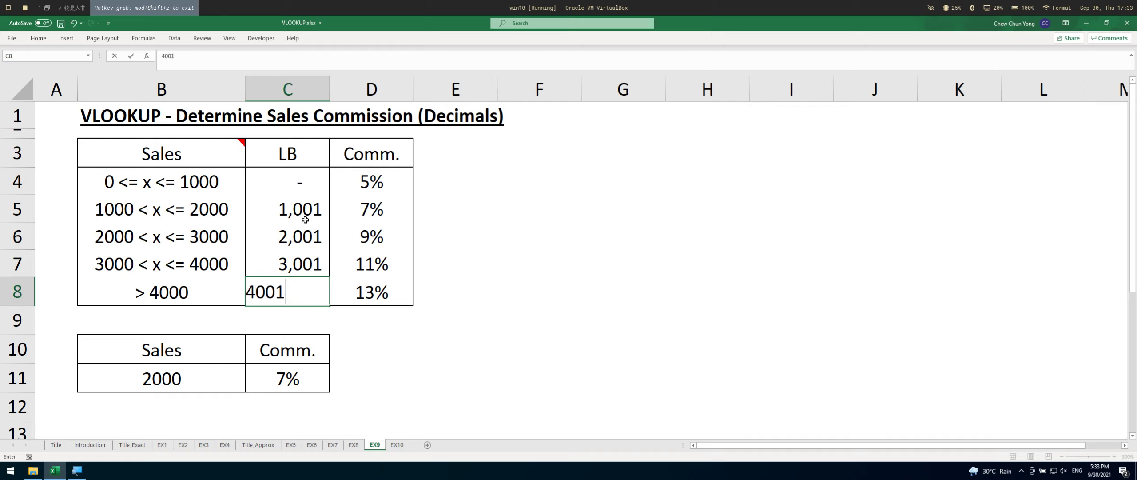
pyautogui.press('Return')
# Check the 1000 < x <= 2000 bracket and test the commission lookup with a sales amount of 2001 in B11.
pyautogui.click(161, 383)
pyautogui.moveTo(407, 211); pyautogui.dragTo(100, 216)
pyautogui.click(198, 377)
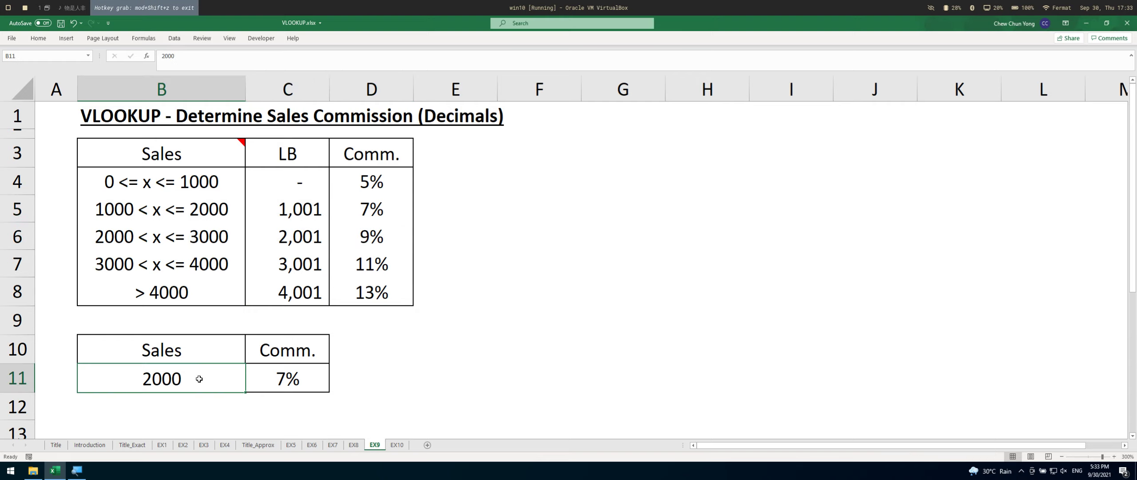
pyautogui.doubleClick(189, 381)
pyautogui.press('BackSpace')
pyautogui.press('BackSpace')
pyautogui.press('BackSpace')
pyautogui.write('99')
pyautogui.press('BackSpace')
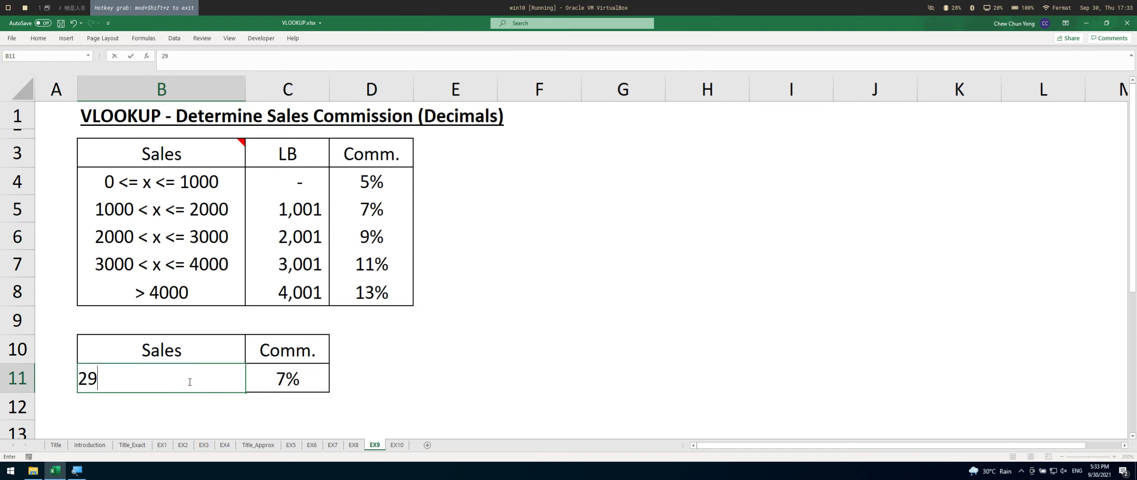
pyautogui.press('BackSpace')
pyautogui.write('001')
pyautogui.press('Return')
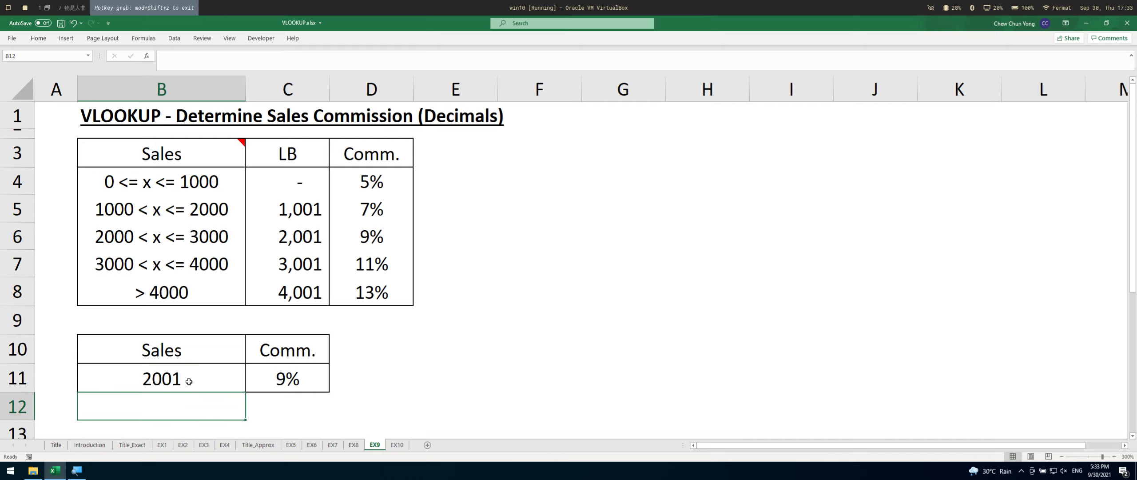
# Test the commission lookup with a decimal sales amount of 2000.5 in B11 and compare it with the second bracket.
pyautogui.click(189, 381)
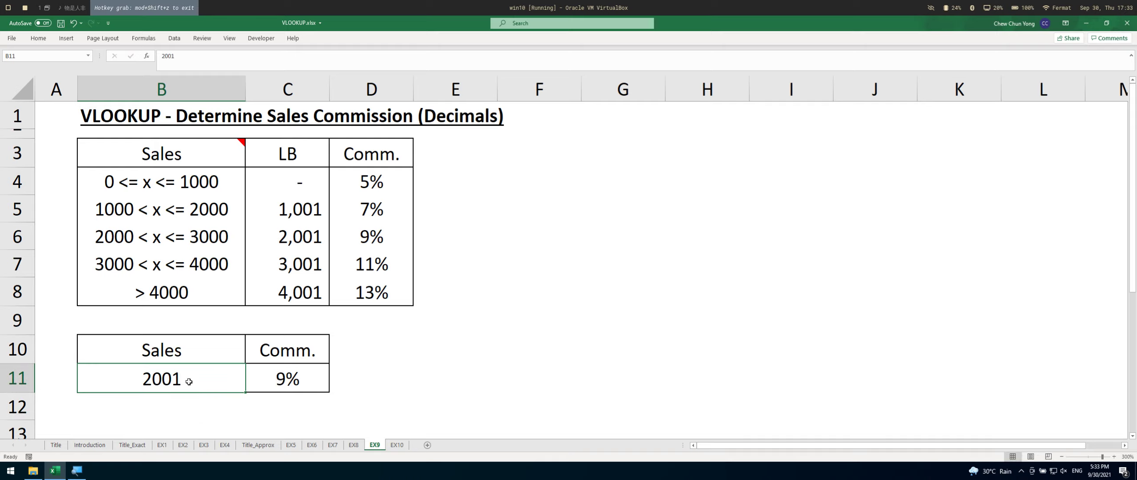
pyautogui.write('200')
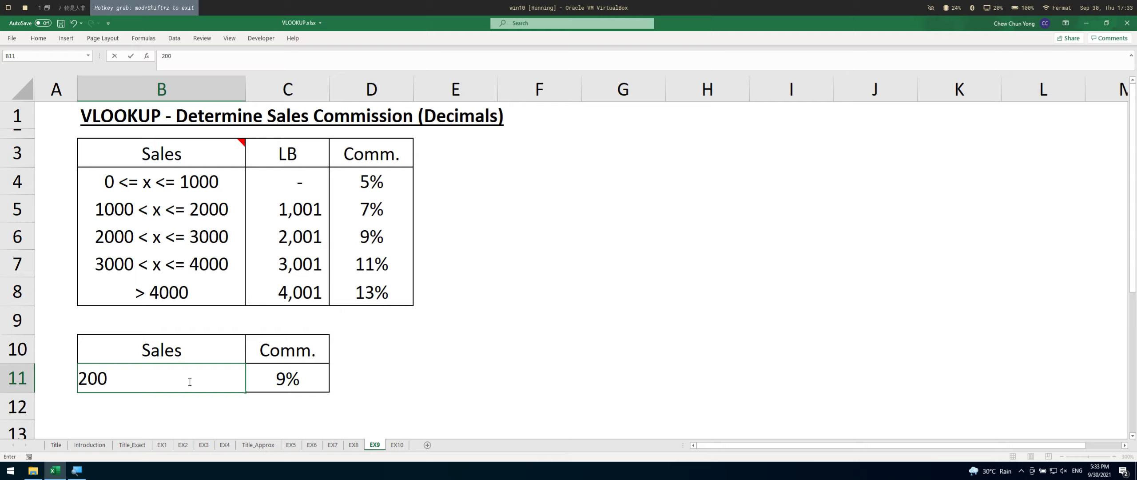
pyautogui.write('0.5')
pyautogui.press('Return')
pyautogui.click(188, 381)
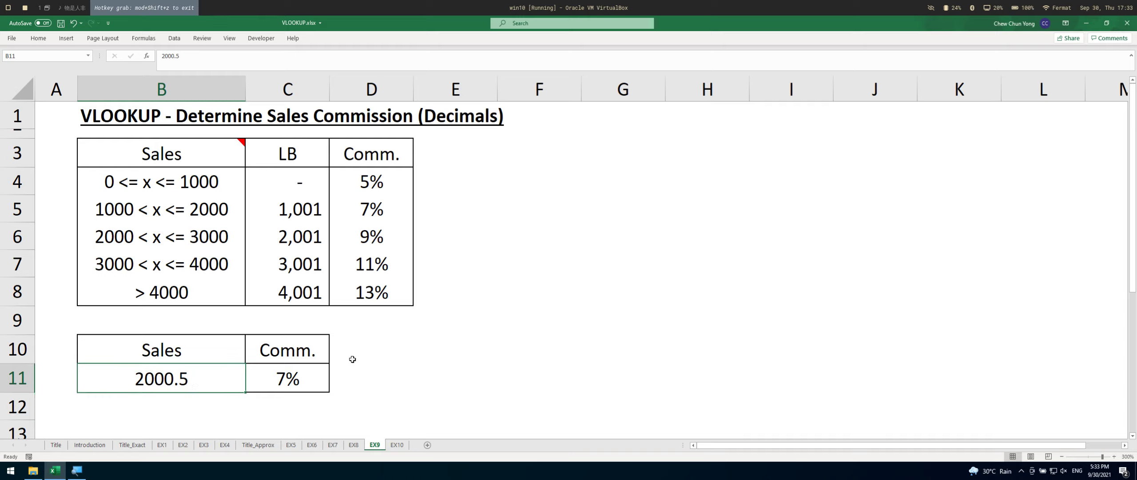
pyautogui.moveTo(184, 217); pyautogui.dragTo(352, 208)
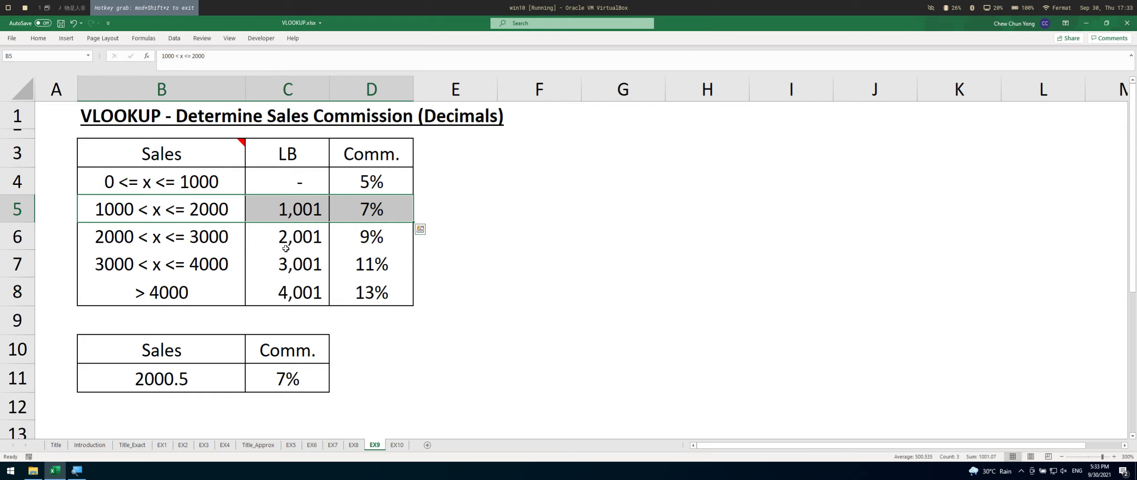
pyautogui.click(266, 213)
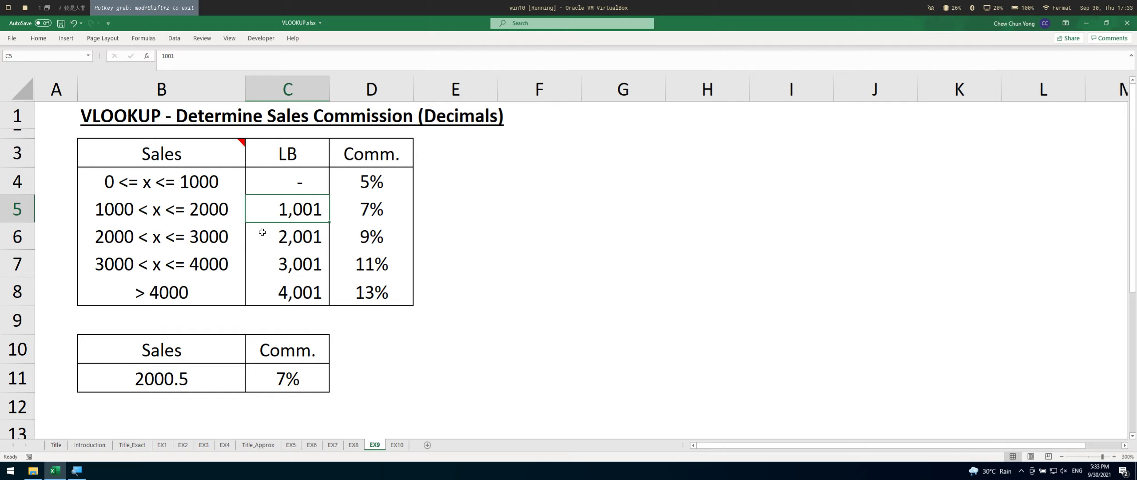
# Set the lower bounds in C5 and C6 to 1000.001 and 2000.001.
pyautogui.press('F2')
pyautogui.press('Left')
pyautogui.write('0.00')
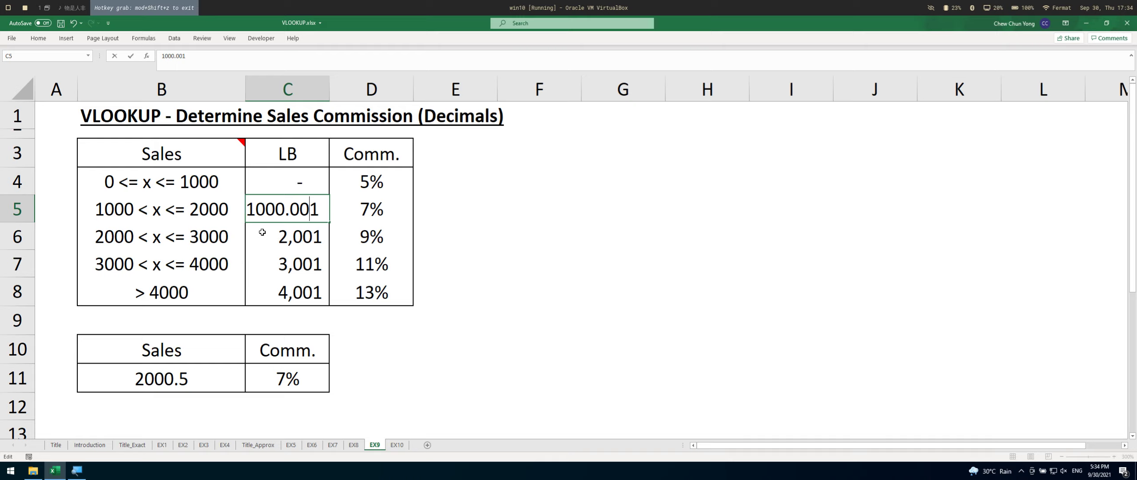
pyautogui.press('Return')
pyautogui.press('Up')
pyautogui.press('Down')
pyautogui.press('F2')
pyautogui.press('Left')
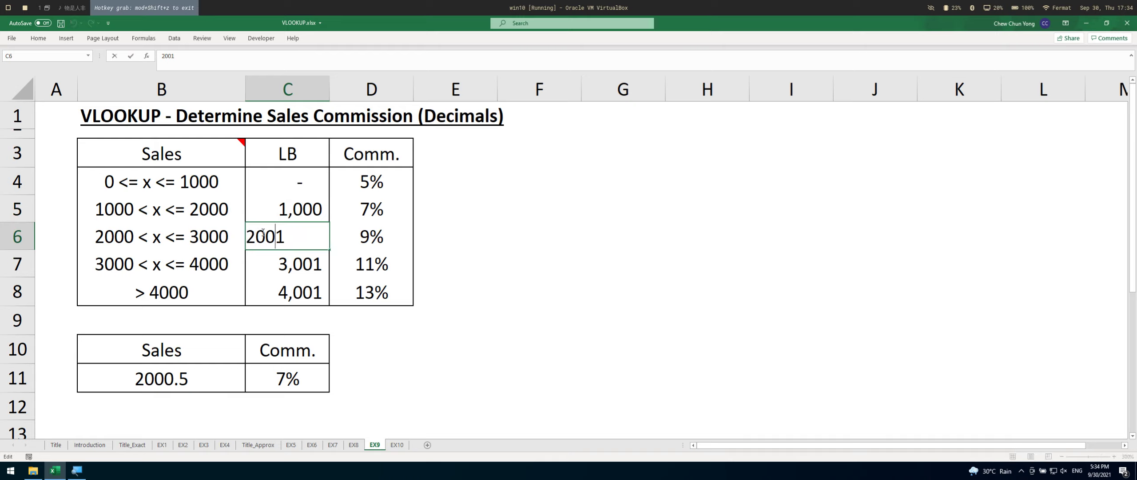
pyautogui.write('0.00')
pyautogui.press('Return')
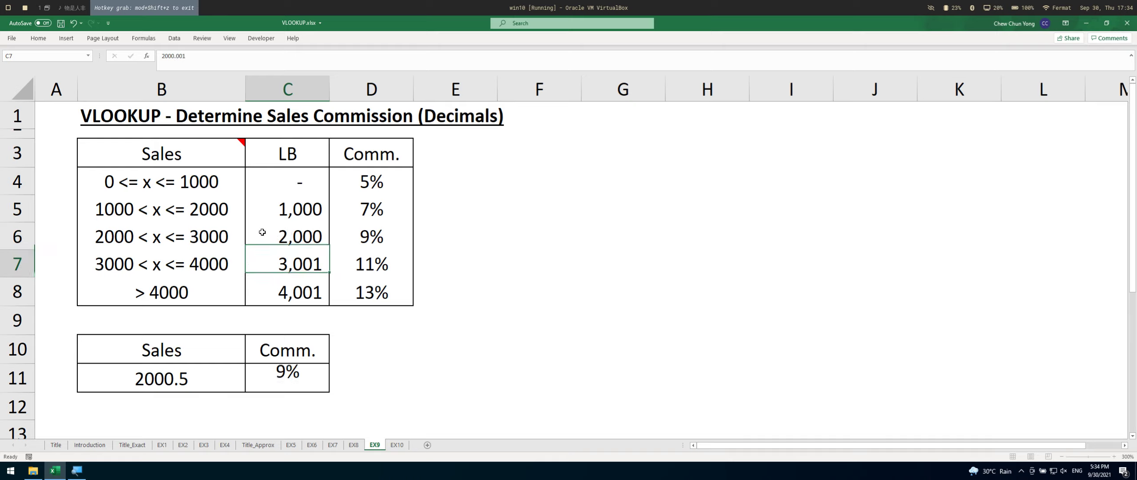
# Set the lower bounds in C7 and C8 to 3000.001 and 4000.001.
pyautogui.press('F2')
pyautogui.press('Left')
pyautogui.write('0.0')
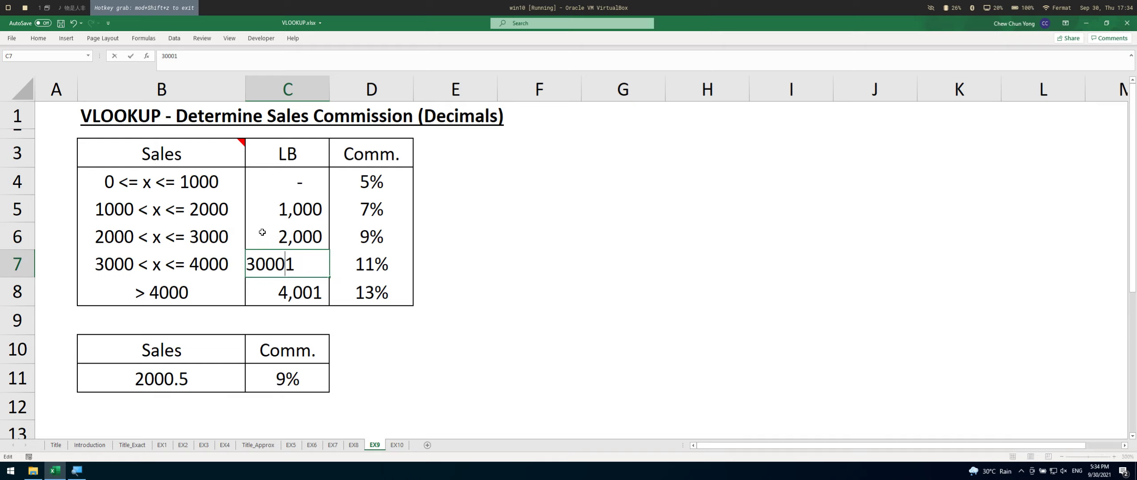
pyautogui.write('0')
pyautogui.press('Return')
pyautogui.press('F2')
pyautogui.press('Left')
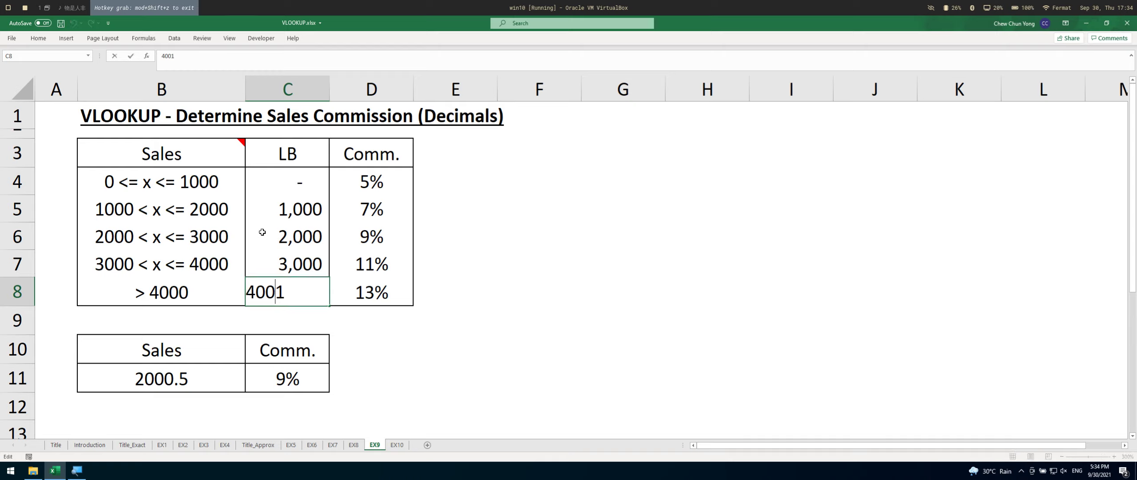
pyautogui.write('0.00')
pyautogui.press('Return')
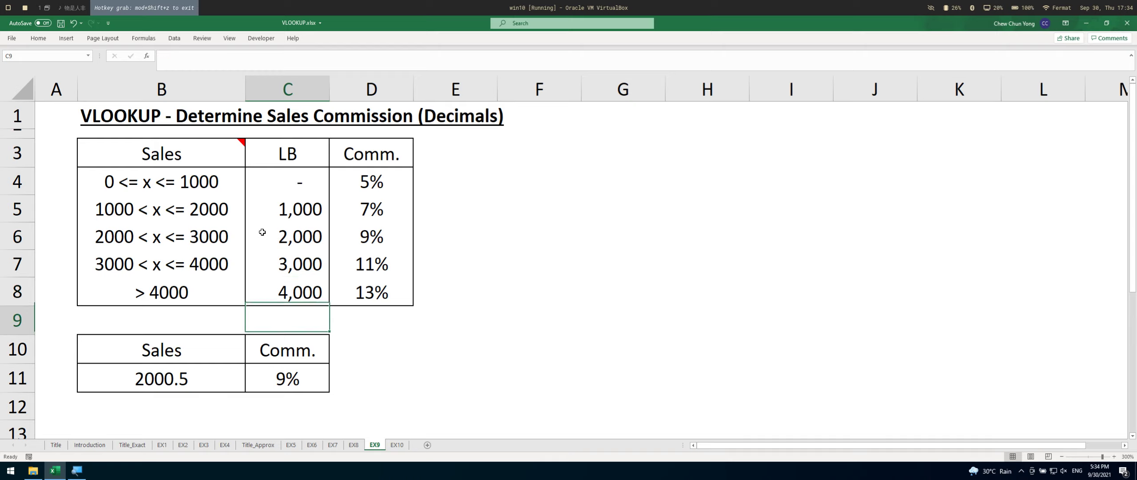
# Check the commission lookup for the decimal sales amount in B11 against the LB and Comm. columns.
pyautogui.press('Left')
pyautogui.press('Down')
pyautogui.press('Down')
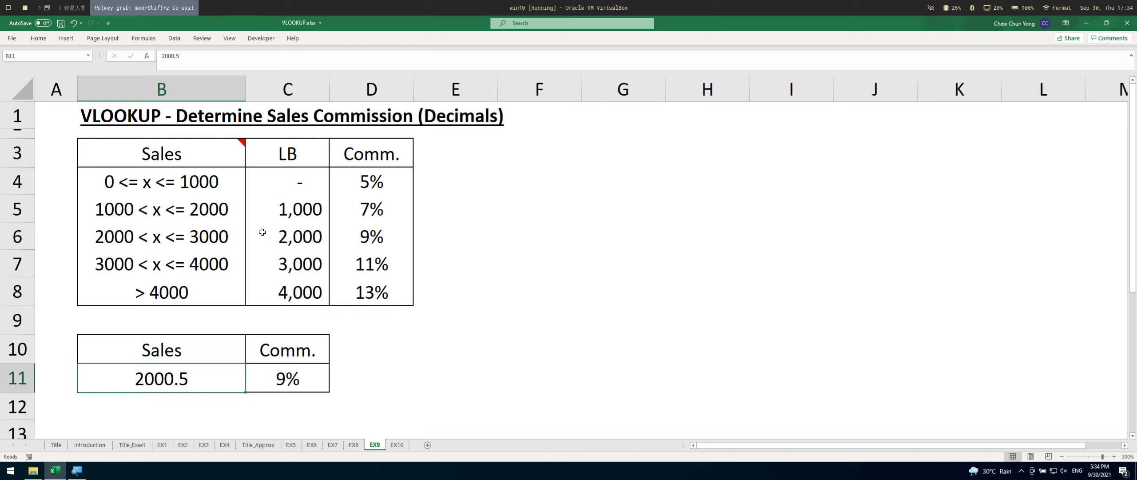
pyautogui.moveTo(291, 164); pyautogui.dragTo(365, 308)
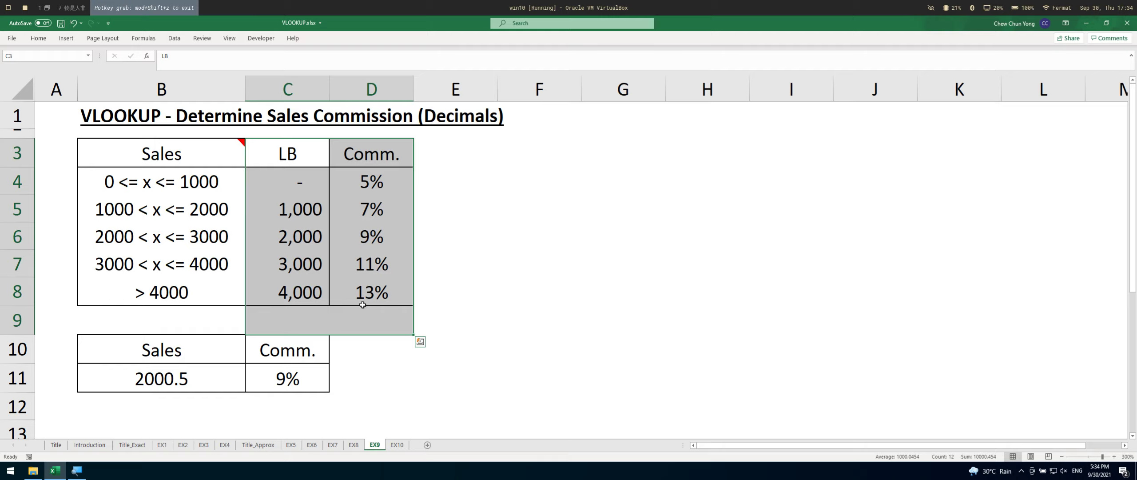
# Switch to sheet EX10 and move the instruction note away from the probability table, to about columns G to I.
pyautogui.hotkey('ctrl', 'pagedown')
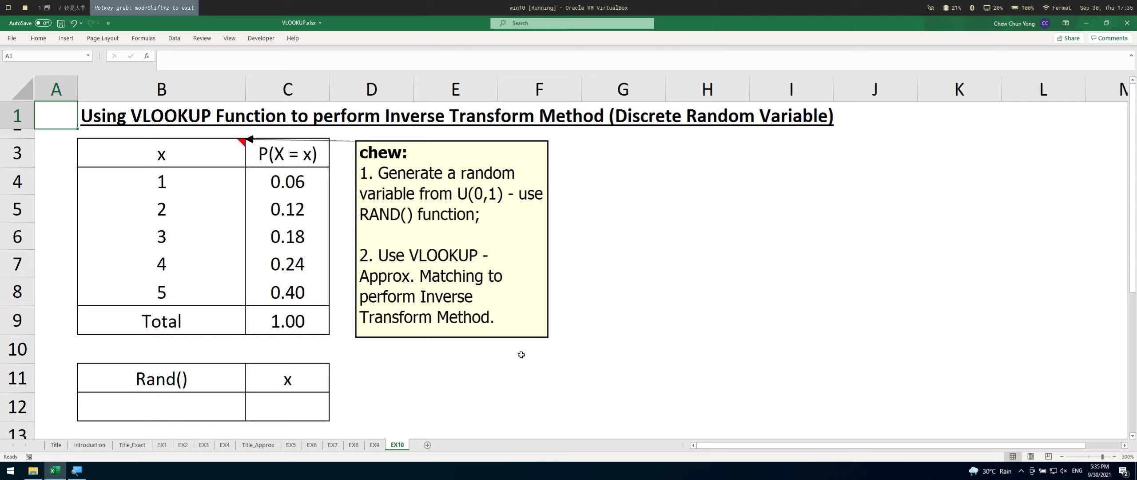
pyautogui.click(239, 395)
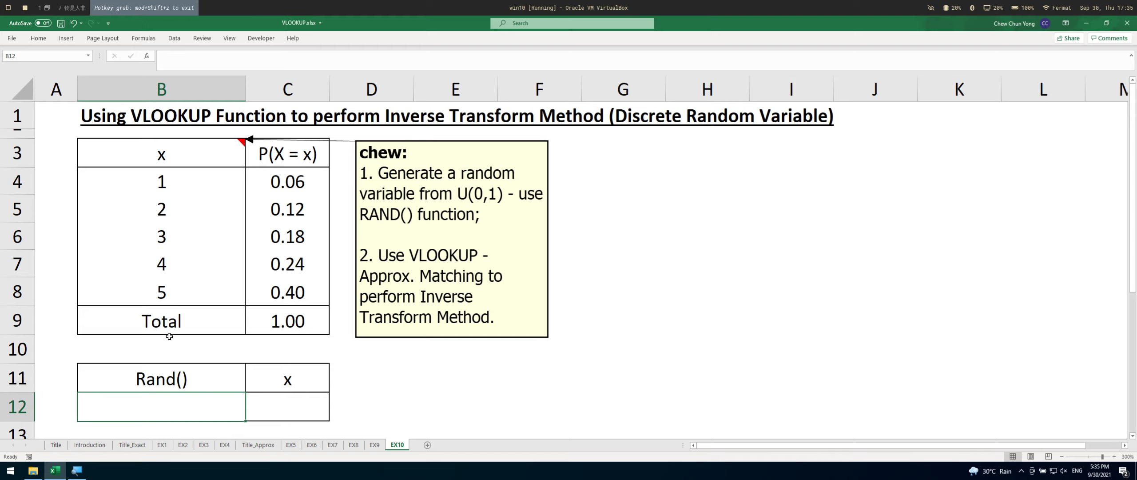
pyautogui.click(550, 259)
pyautogui.moveTo(551, 259); pyautogui.dragTo(821, 252)
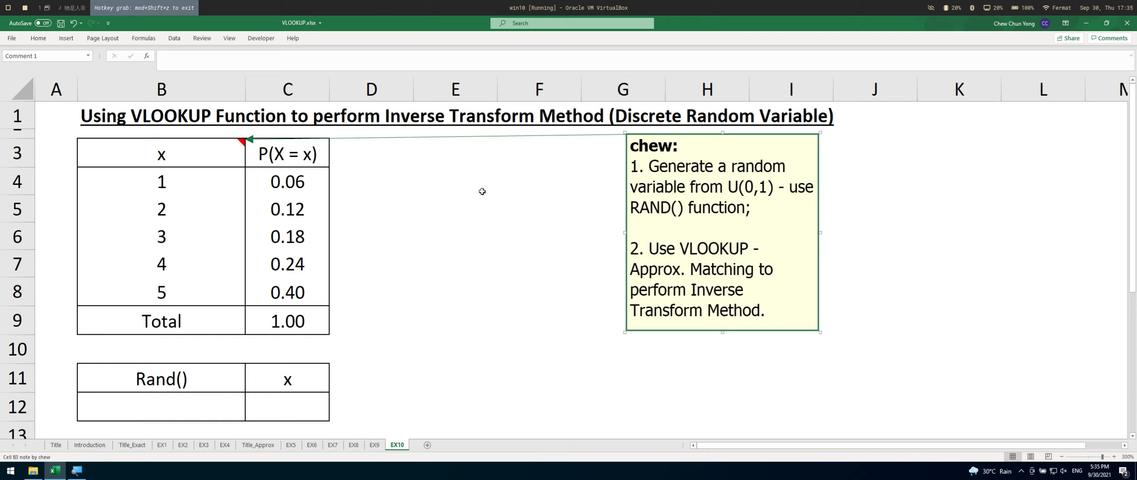
# Copy the P(X = x) column from C3:C9 into column D and clear the copied total in D9.
pyautogui.click(301, 154)
pyautogui.hotkey('ctrl', 'shift', 'Down')
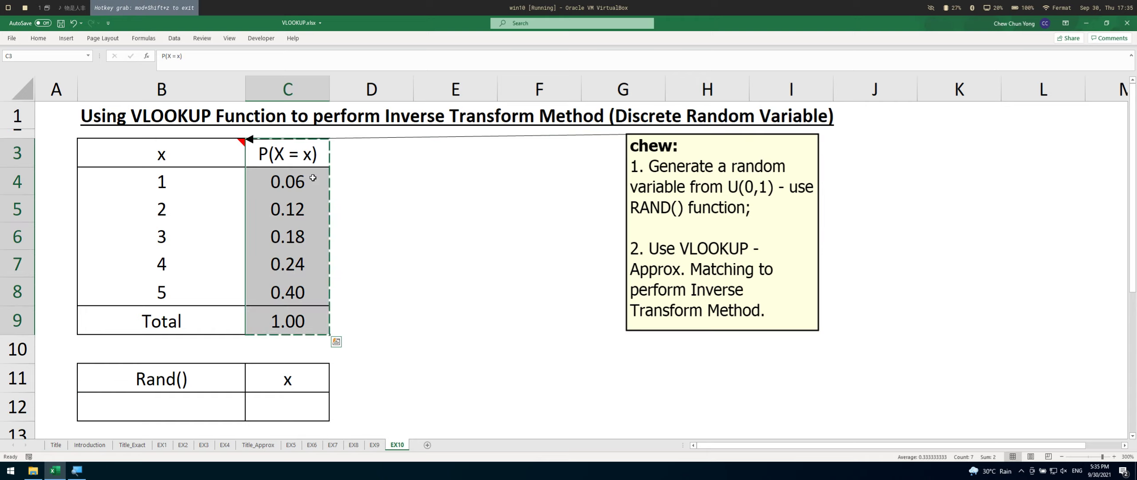
pyautogui.hotkey('ctrl', 'c')
pyautogui.press('Right')
pyautogui.hotkey('ctrl', 'v')
pyautogui.press('Down')
pyautogui.hotkey('ctrl', 'Down')
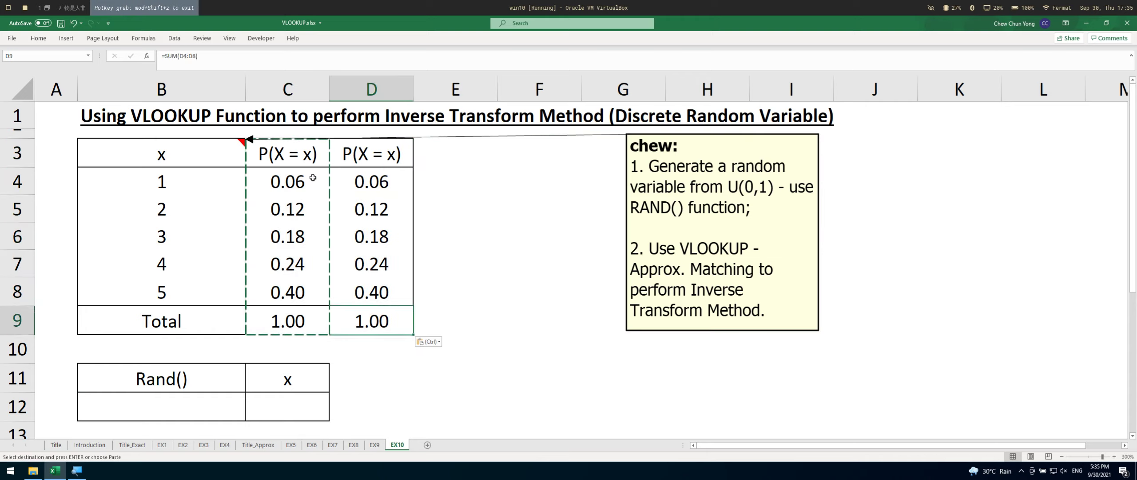
pyautogui.press('Delete')
# Change the header in D3 to P(X <= x).
pyautogui.press('Up')
pyautogui.press('Up')
pyautogui.press('Up')
pyautogui.press('Up')
pyautogui.press('Up')
pyautogui.press('Up')
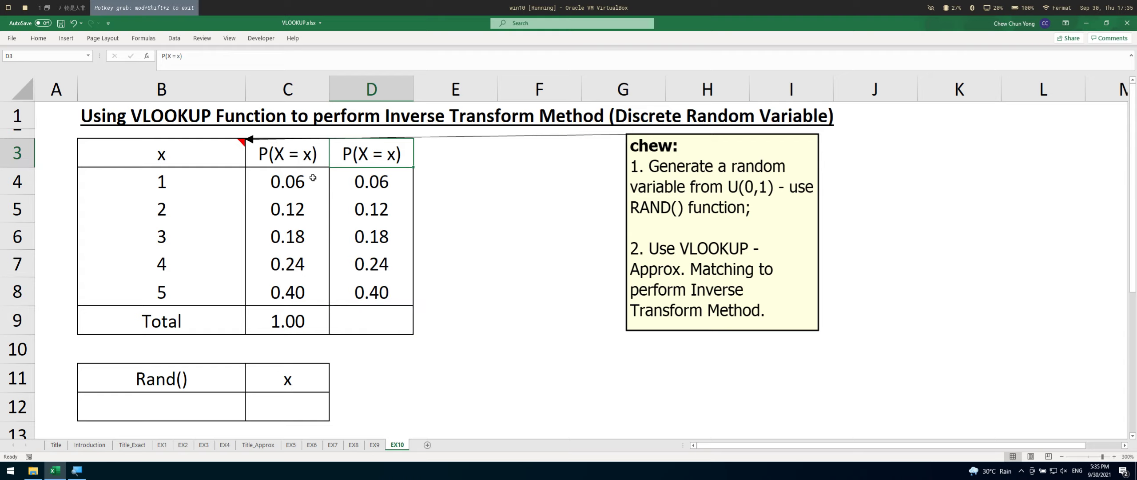
pyautogui.press('F2')
pyautogui.press('Left')
pyautogui.press('Left')
pyautogui.press('Left')
pyautogui.press('Left')
pyautogui.write('<')
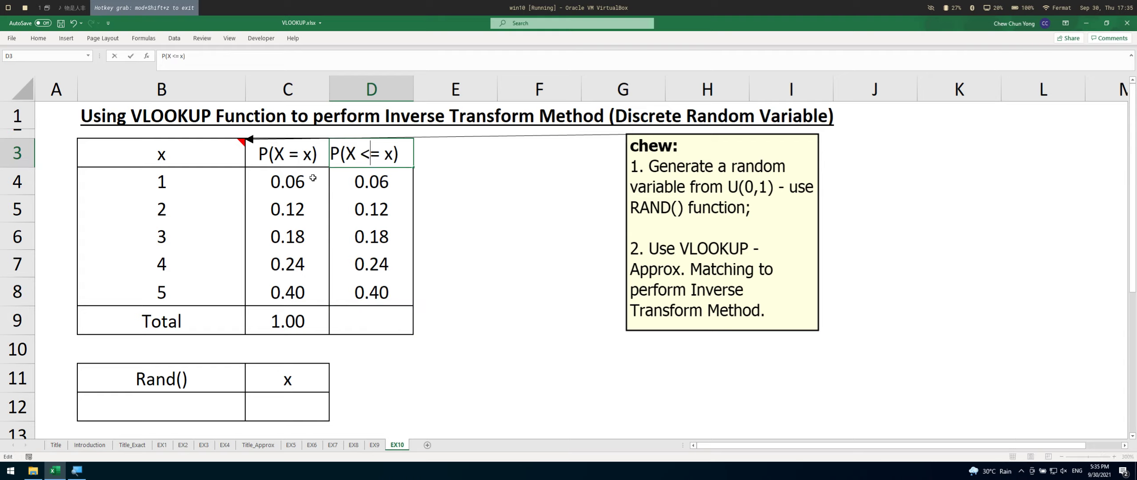
pyautogui.press('Return')
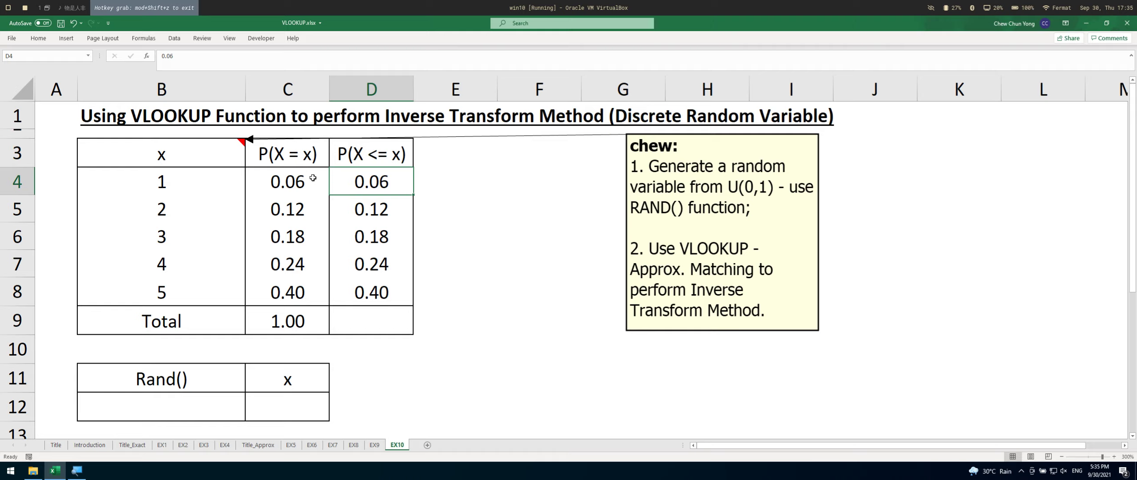
# Label the P(X <= x) column by entering "<-- CDF" in E3.
pyautogui.press('Up')
pyautogui.press('Right')
pyautogui.write('<-- CDF')
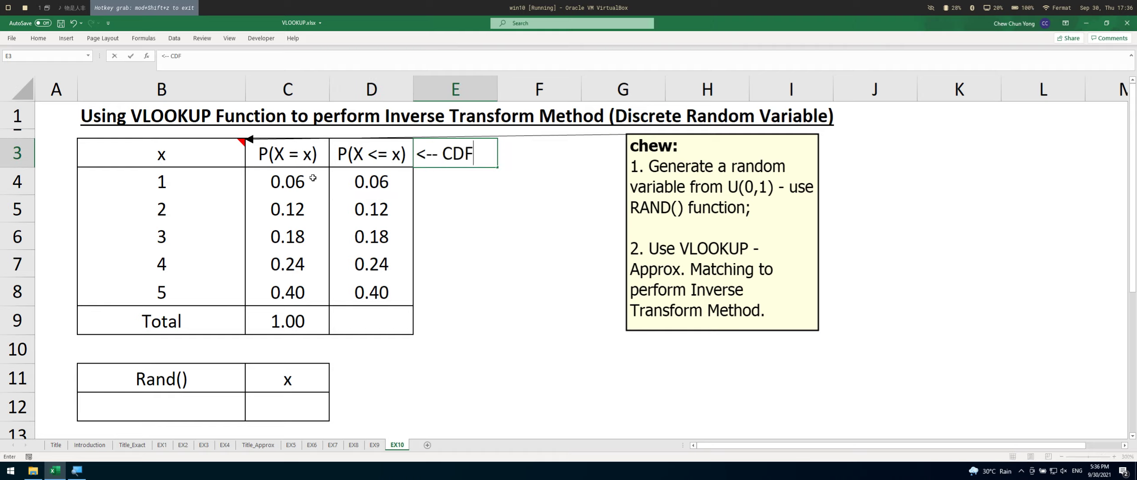
pyautogui.press('Return')
# Calculate the cumulative probabilities in D5:D8 with =D4+C5 in D5, filled down, and check the cells through D9.
pyautogui.press('Left')
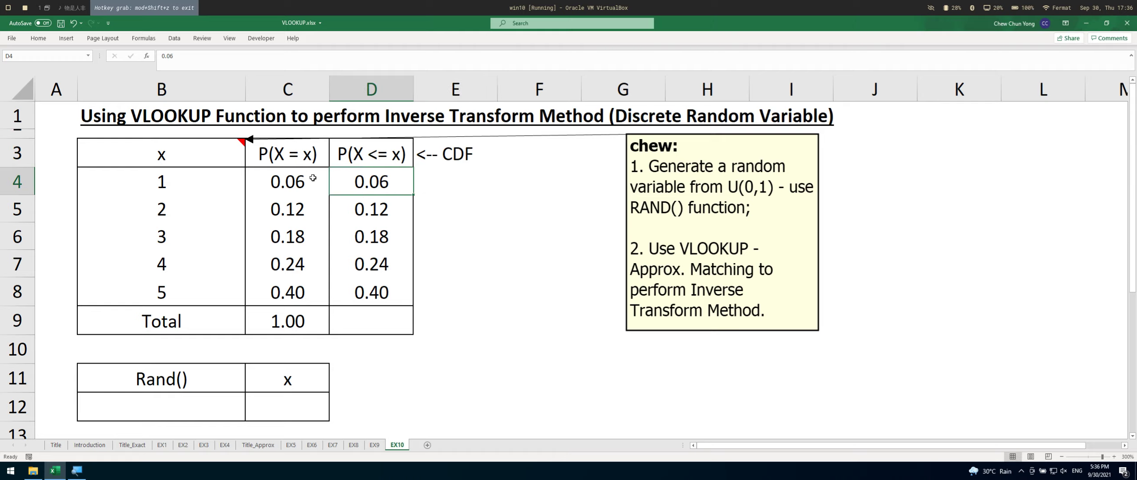
pyautogui.press('Down')
pyautogui.write('=')
pyautogui.press('Up')
pyautogui.write('+')
pyautogui.press('Left')
pyautogui.press('Return')
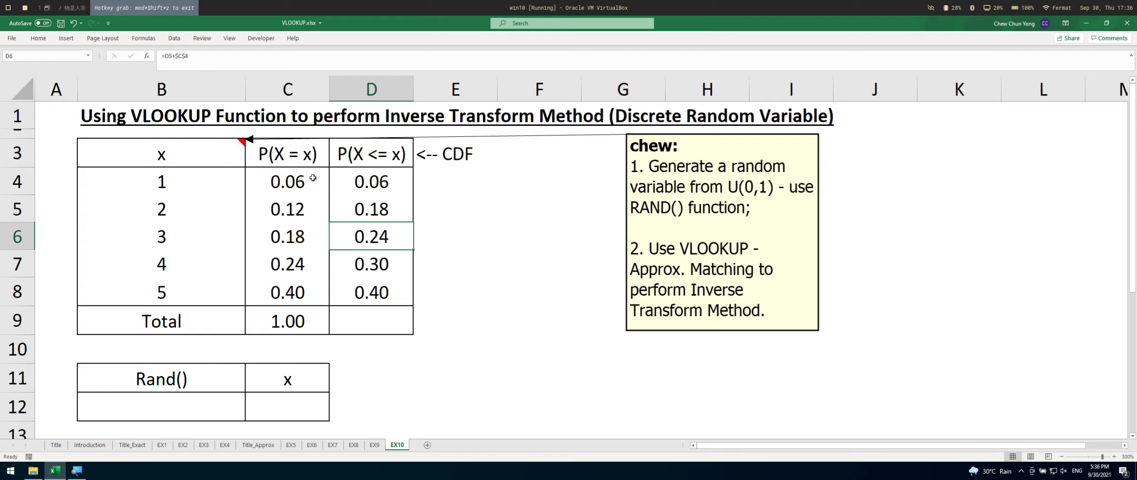
pyautogui.press('Up')
pyautogui.hotkey('shift', 'Down')
pyautogui.hotkey('shift', 'Down')
pyautogui.hotkey('shift', 'Down')
pyautogui.hotkey('ctrl', 'Return')
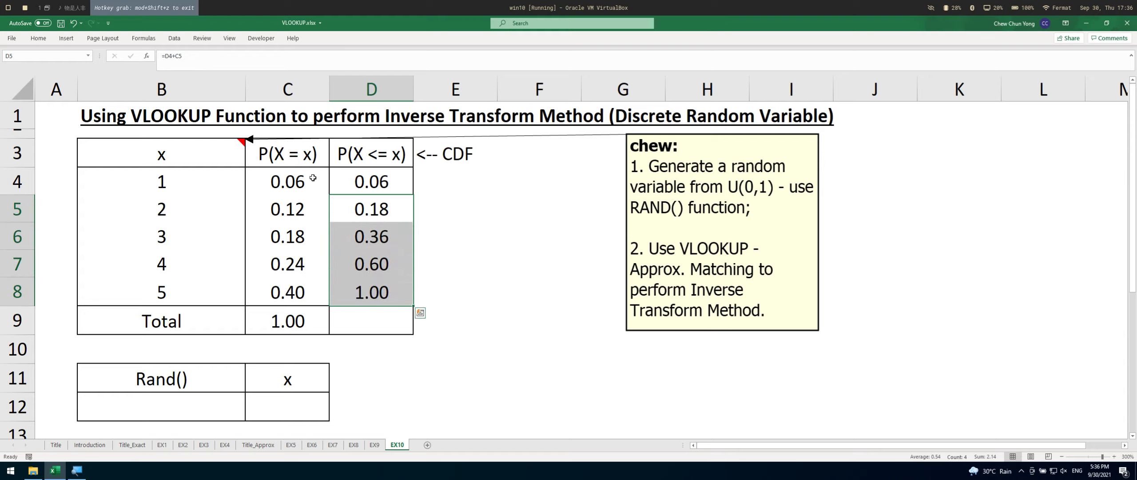
pyautogui.press('Down')
pyautogui.press('Down')
pyautogui.press('Down')
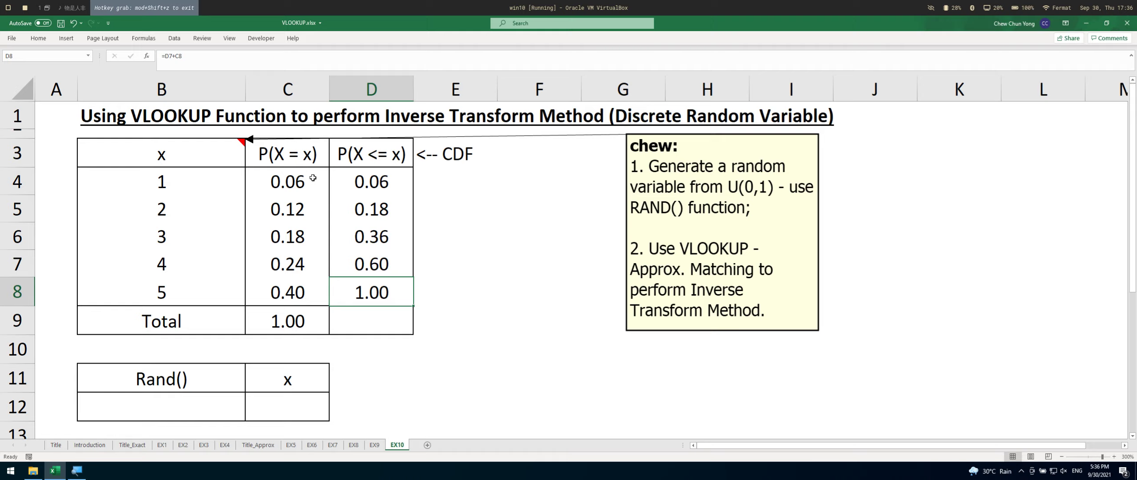
pyautogui.press('Down')
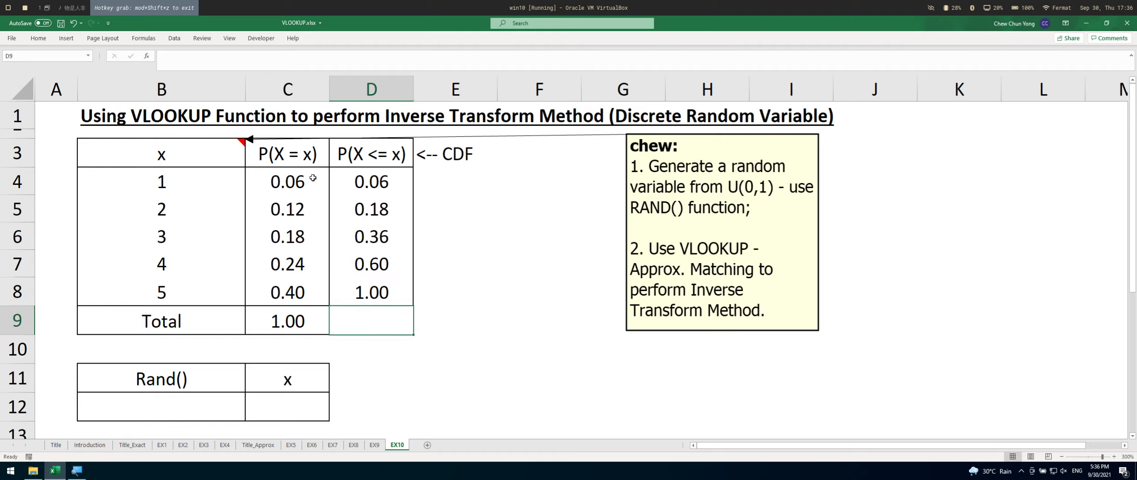
# Generate a random number in B12 with =rand().
pyautogui.click(174, 402)
pyautogui.write('=rand*(')
pyautogui.press('BackSpace')
pyautogui.press('BackSpace')
pyautogui.write('()')
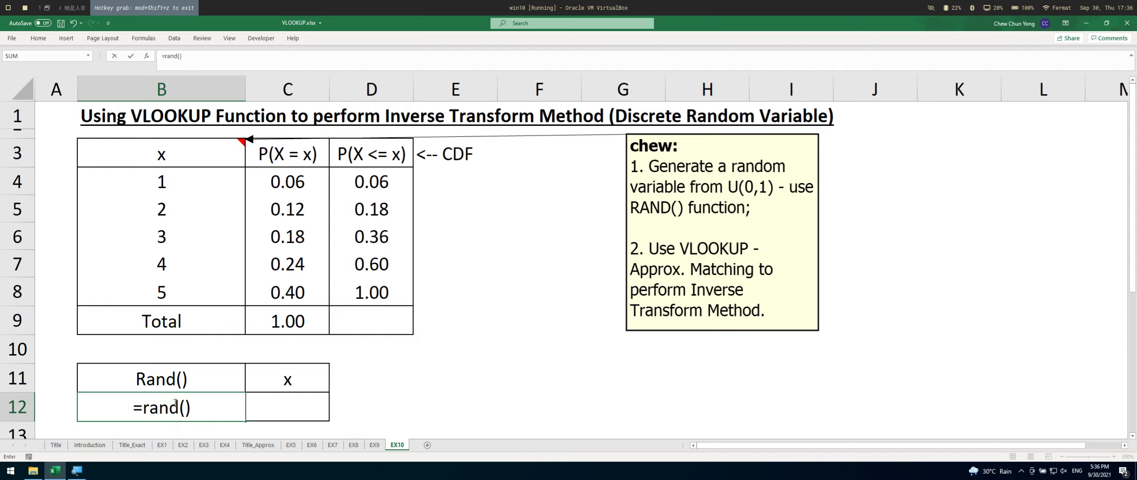
pyautogui.press('Return')
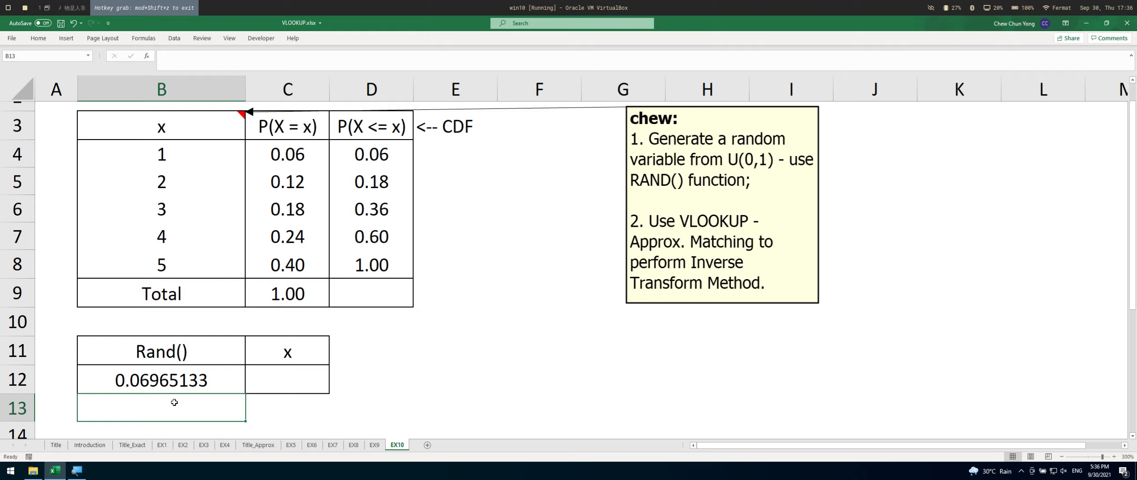
# Compare the positions of the x column and the P(X <= x) column for looking up the value in C12.
pyautogui.moveTo(143, 117); pyautogui.dragTo(169, 266)
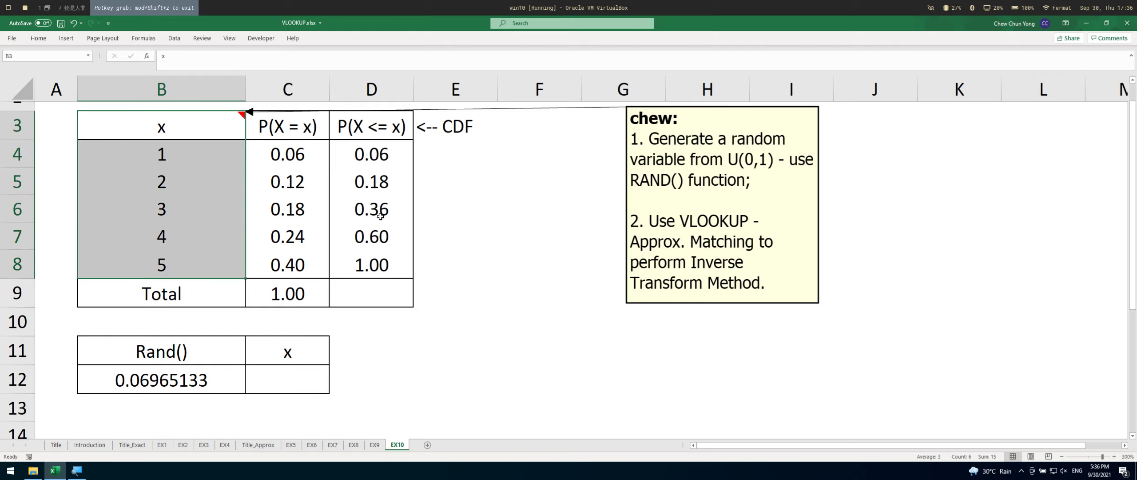
pyautogui.moveTo(383, 152); pyautogui.dragTo(384, 266)
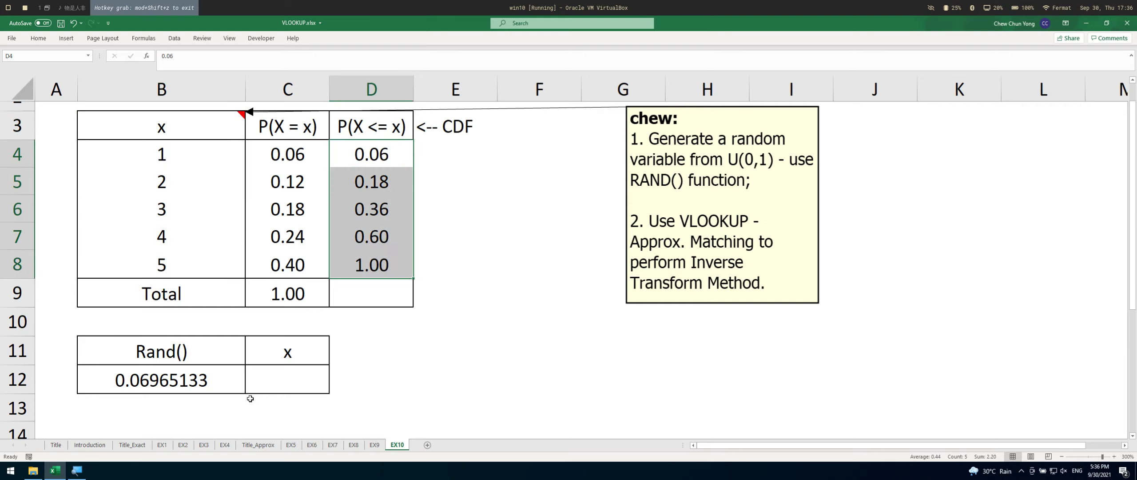
pyautogui.click(260, 385)
pyautogui.moveTo(204, 126); pyautogui.dragTo(192, 251)
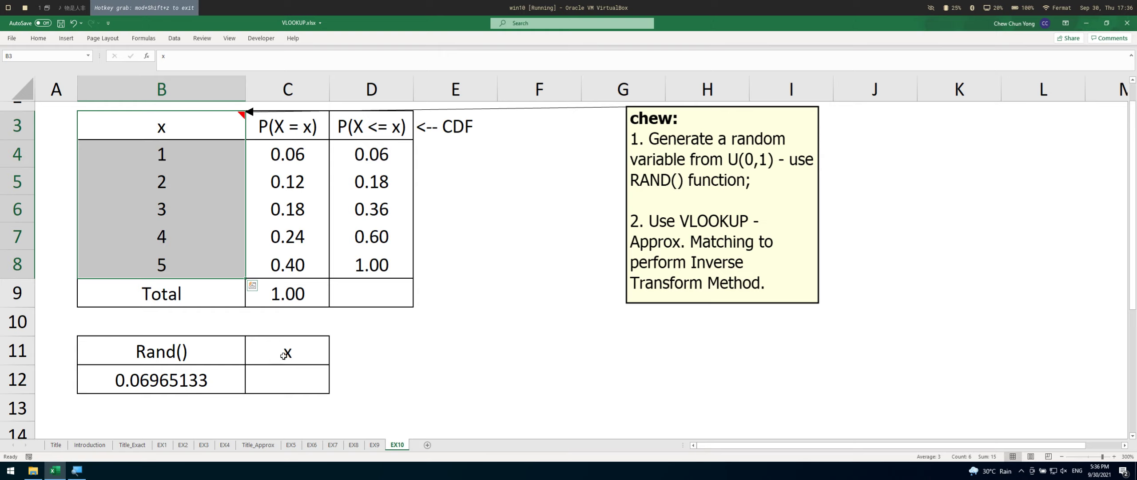
# Replace the CDF label in E3 with a copy of the x column from B3:B8.
pyautogui.click(472, 127)
pyautogui.scroll(1, 513, 241)
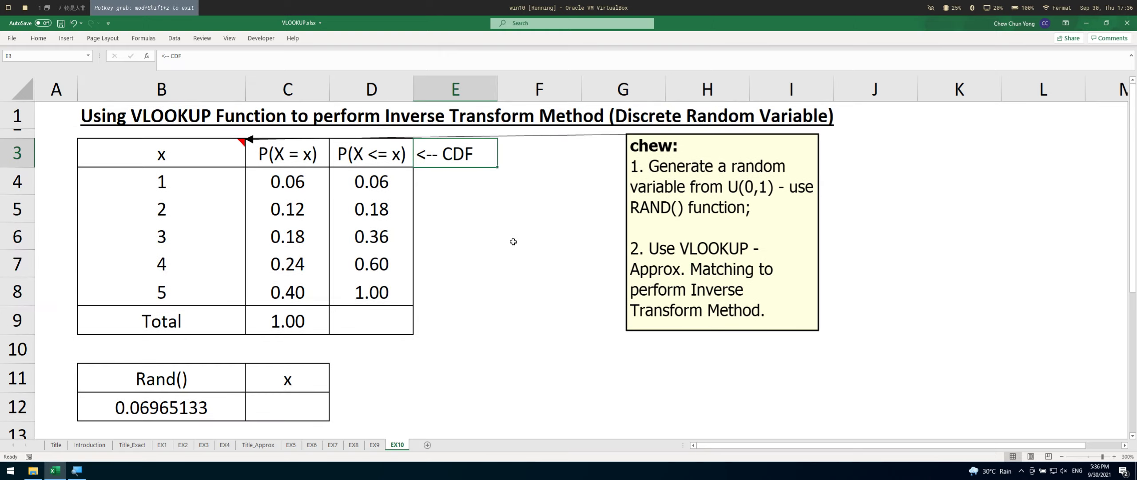
pyautogui.moveTo(218, 150); pyautogui.dragTo(212, 290)
pyautogui.hotkey('ctrl', 'c')
pyautogui.click(477, 149)
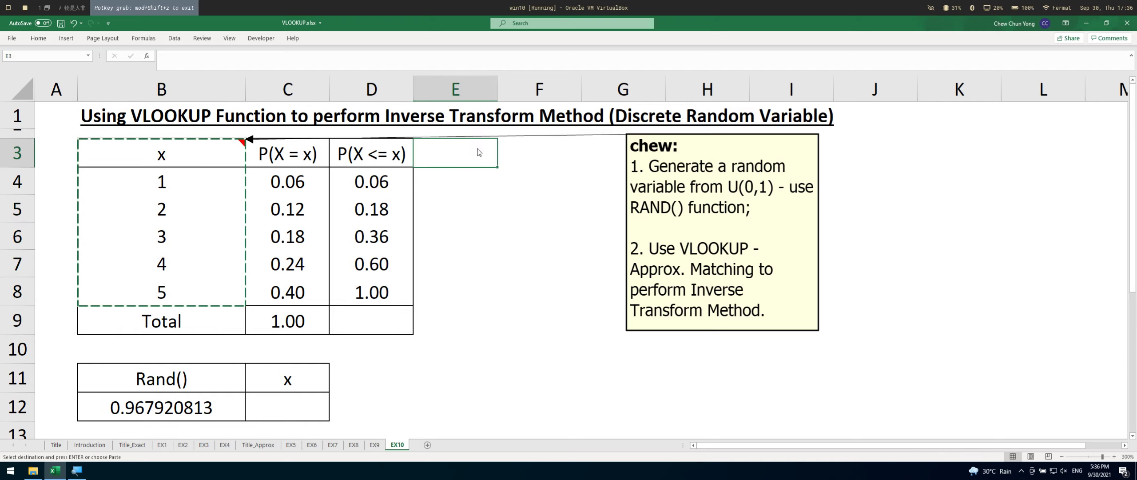
pyautogui.hotkey('ctrl', 'v')
pyautogui.press('Left')
pyautogui.hotkey('shift', 'Down')
pyautogui.hotkey('shift', 'Down')
pyautogui.hotkey('shift', 'Down')
pyautogui.hotkey('shift', 'Down')
pyautogui.hotkey('shift', 'Down')
pyautogui.hotkey('ctrl', 'c')
pyautogui.press('Escape')
# Center the contents of the copied x column in E3:E8.
pyautogui.click(477, 148)
pyautogui.hotkey('shift', 'Down')
pyautogui.hotkey('shift', 'Down')
pyautogui.hotkey('shift', 'Down')
pyautogui.hotkey('shift', 'Down')
pyautogui.hotkey('shift', 'Down')
pyautogui.hotkey('ctrl', 'F1')
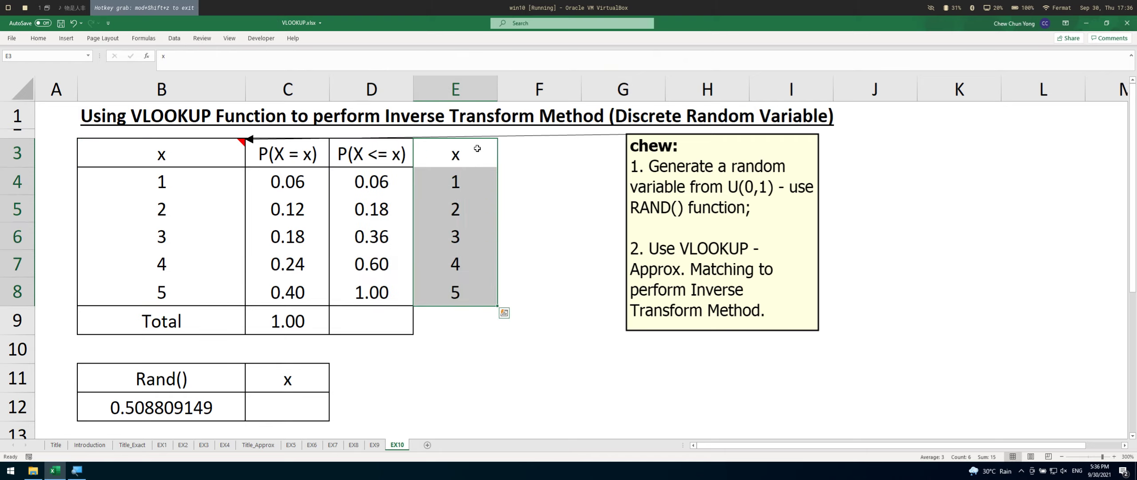
pyautogui.hotkey('alt', 'h')
pyautogui.press('a')
pyautogui.press('c')
pyautogui.press('Return')
pyautogui.press('Right')
pyautogui.click(477, 148)
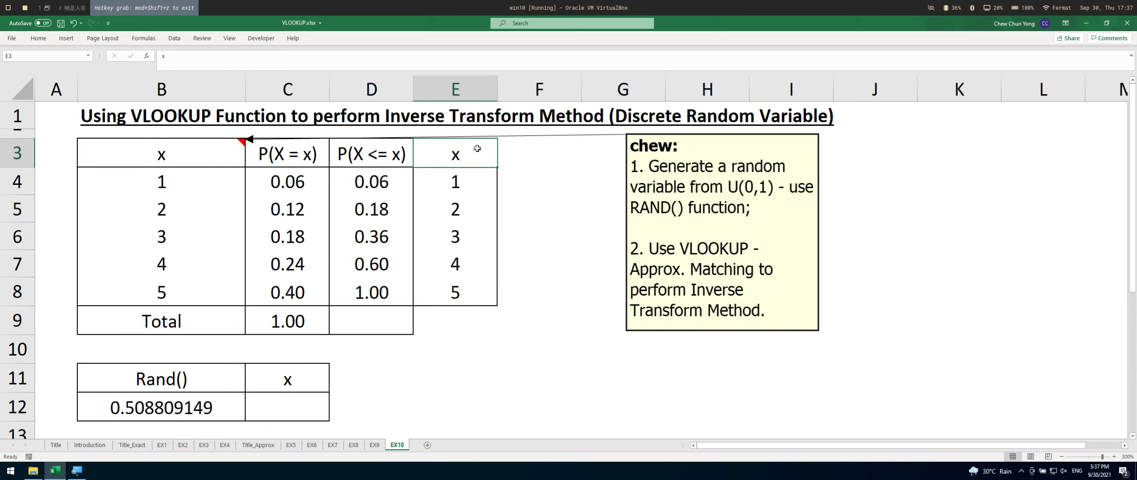
# Review the cumulative probabilities and x values in D3:E8 as the lookup range, and select the result cell C12.
pyautogui.click(475, 223)
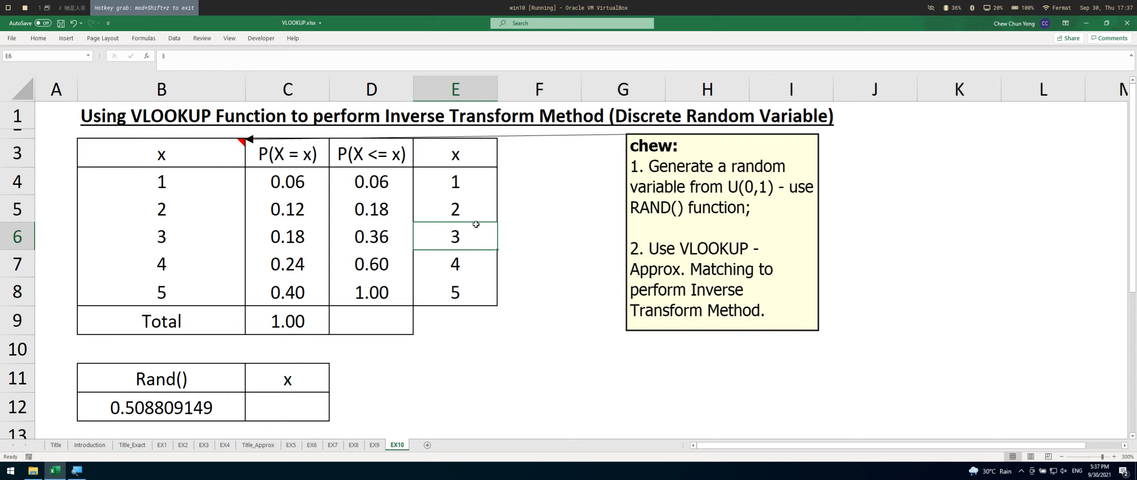
pyautogui.moveTo(431, 146); pyautogui.dragTo(441, 298)
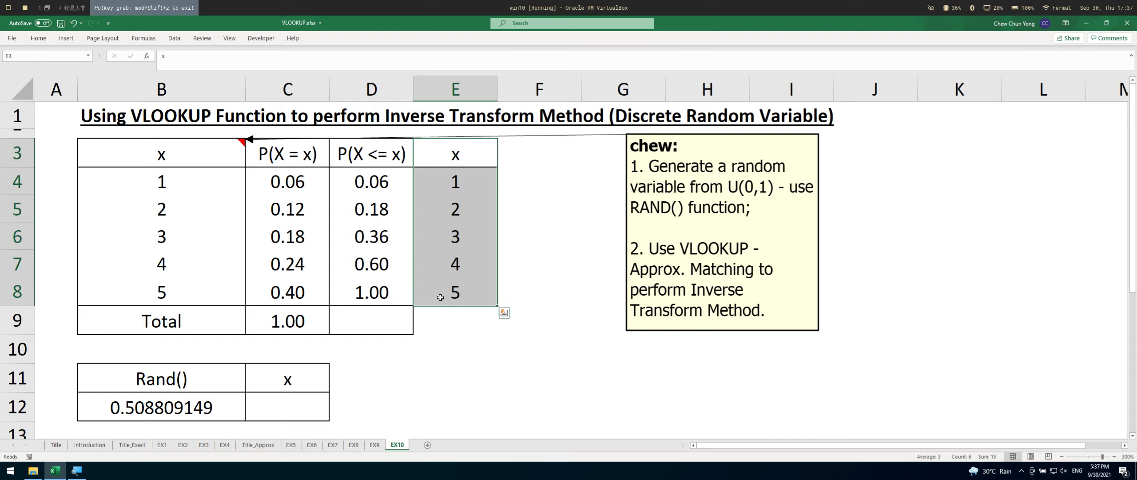
pyautogui.moveTo(384, 150); pyautogui.dragTo(470, 291)
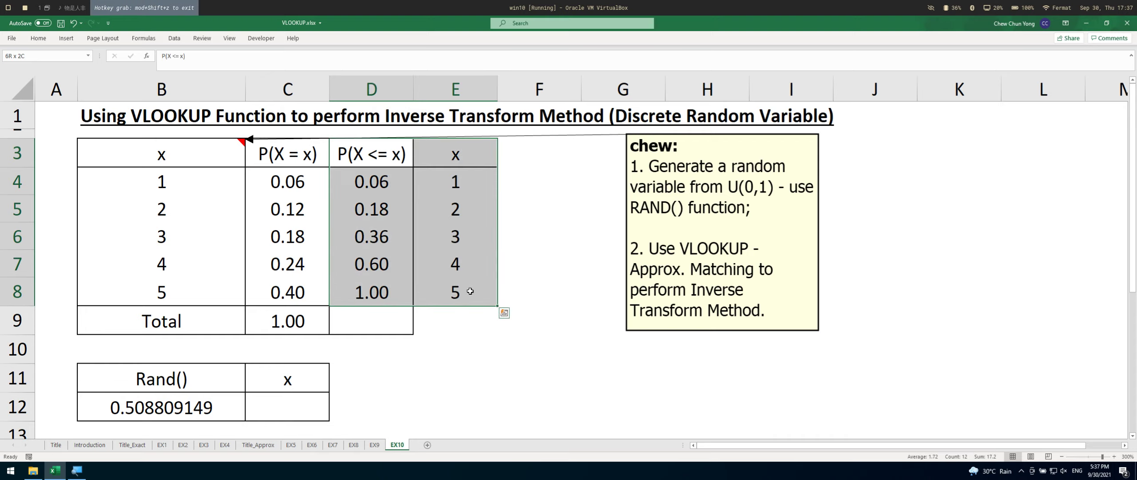
pyautogui.click(322, 414)
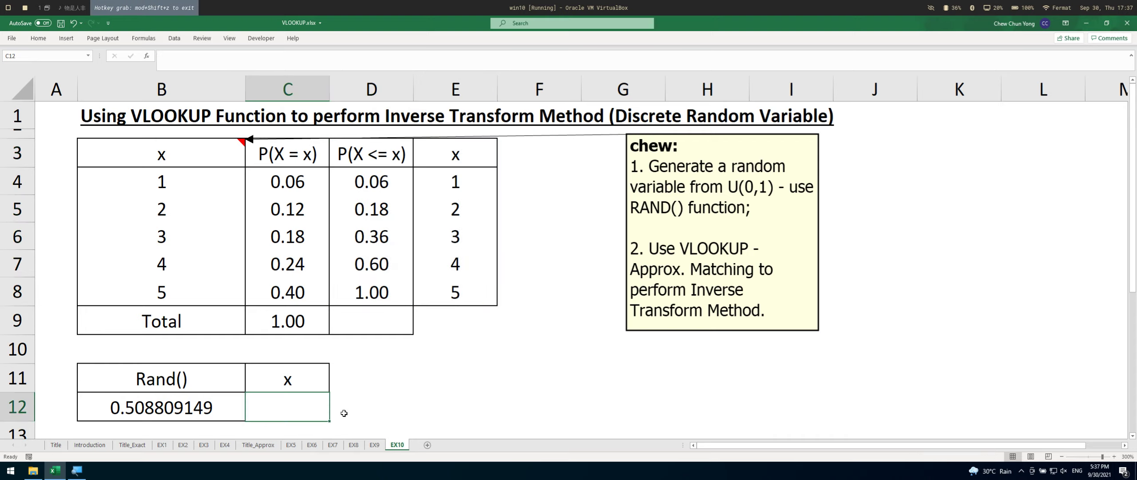
# Enter =VLOOKUP(B12,D3:E8,2,TRUE) in C12 to look up x for the random number by approximate match.
pyautogui.write('=vl')
pyautogui.press('Tab')
pyautogui.press('Left')
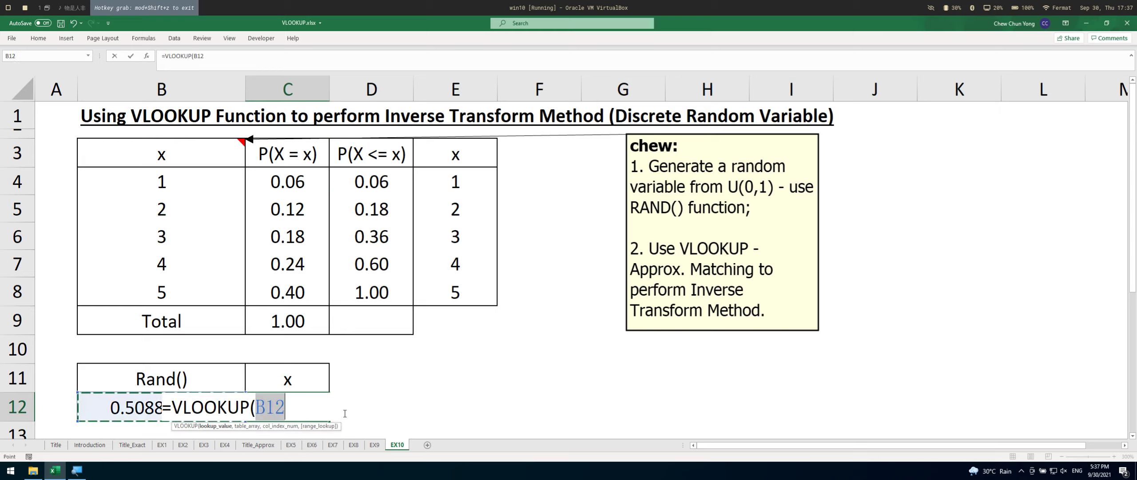
pyautogui.write(',')
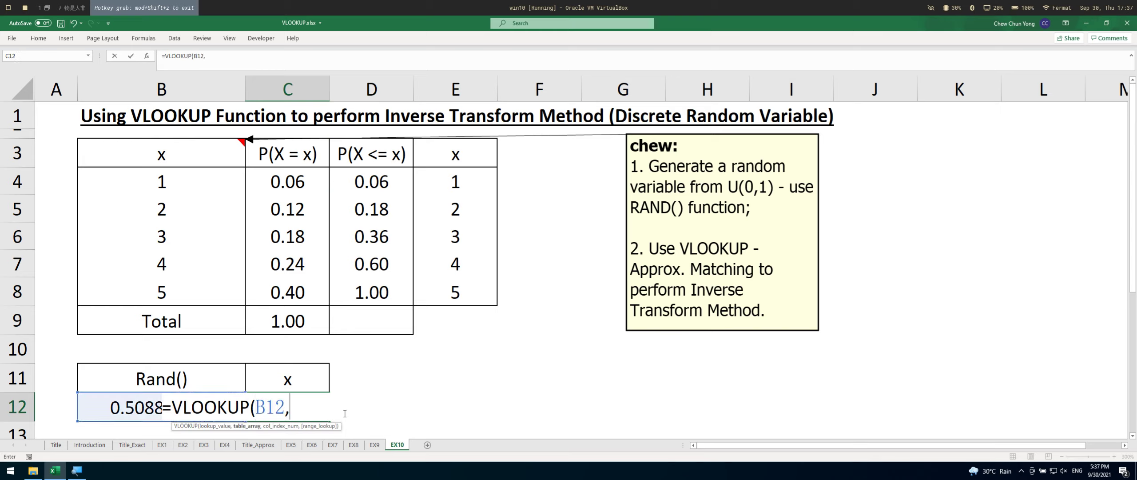
pyautogui.moveTo(386, 148); pyautogui.dragTo(467, 294)
pyautogui.write(',')
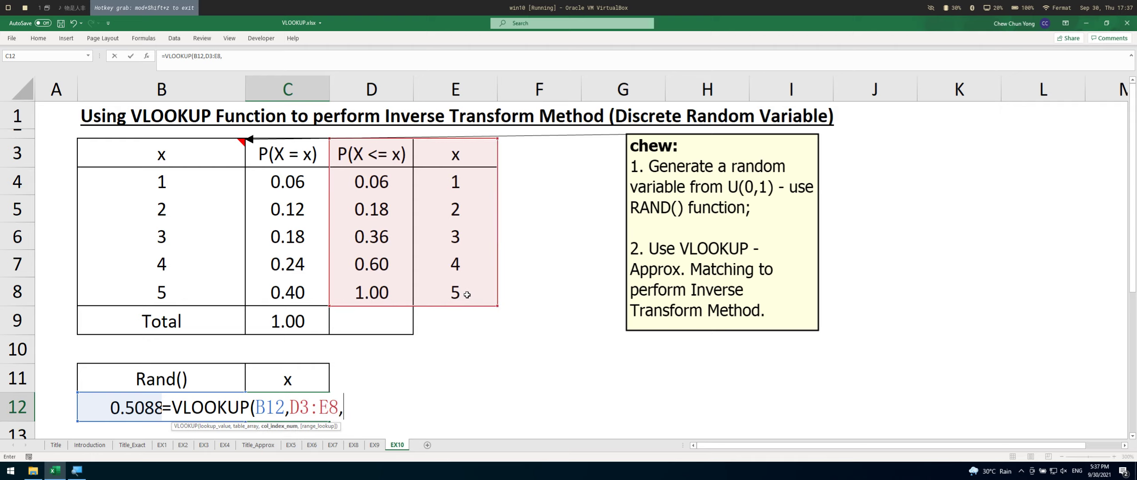
pyautogui.write('2,')
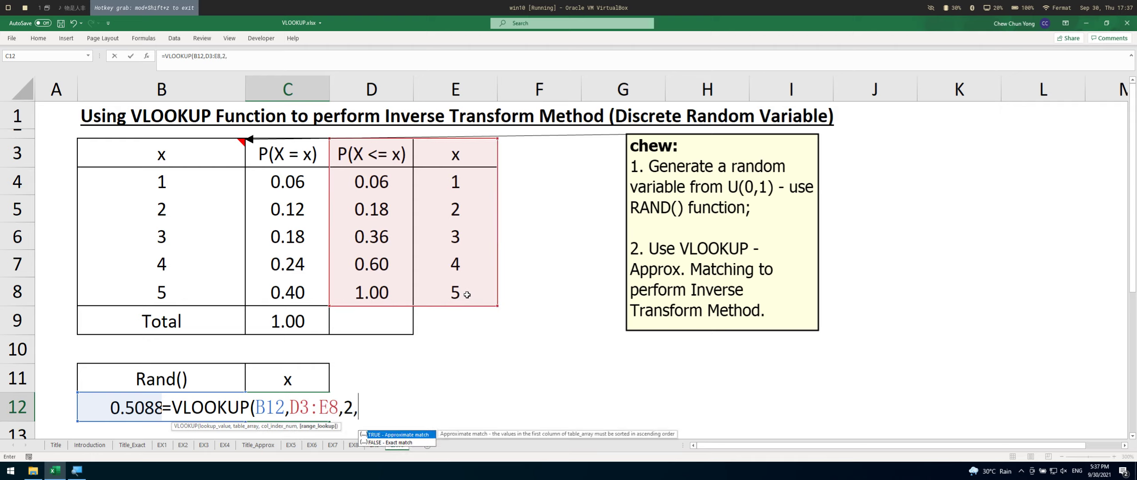
pyautogui.write('true')
pyautogui.press('Return')
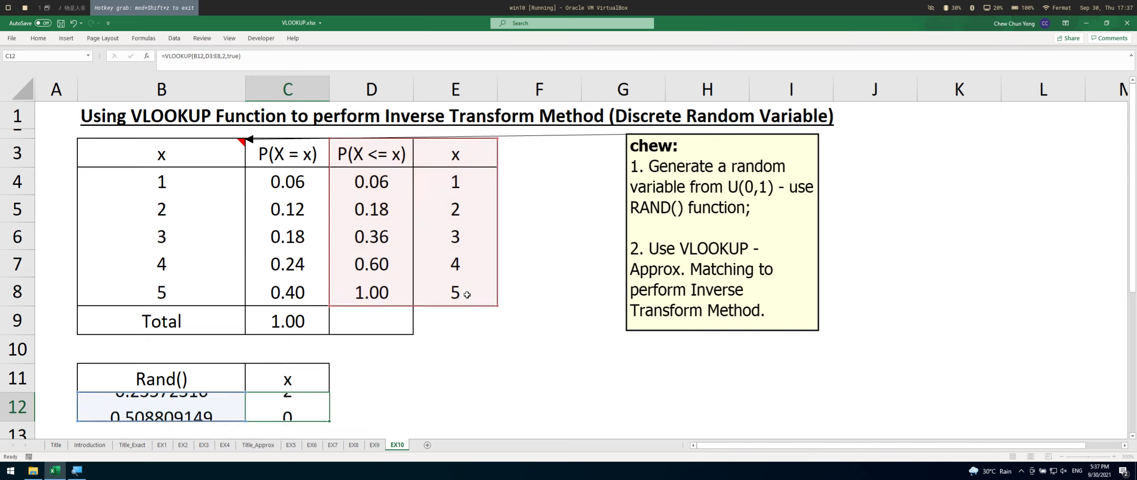
pyautogui.press('Up')
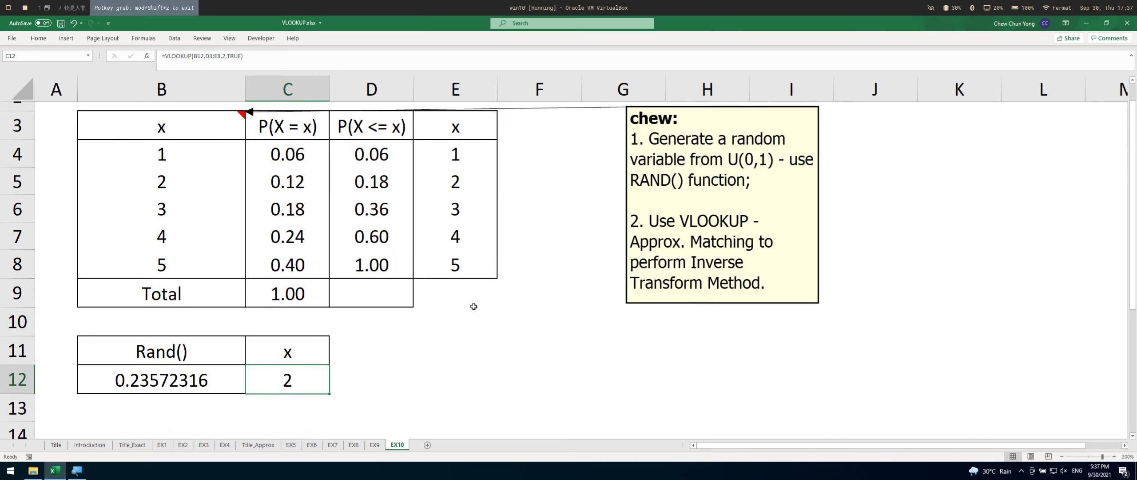
# Check the x result in C12 by comparing the random number in B12 with the cumulative probabilities and x values in row 5.
pyautogui.click(229, 382)
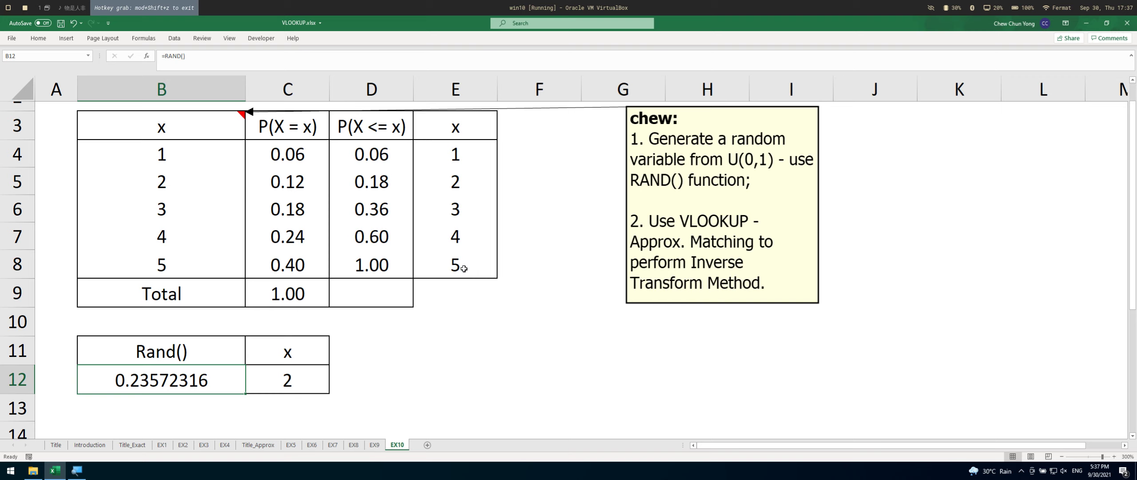
pyautogui.scroll(1, 468, 271)
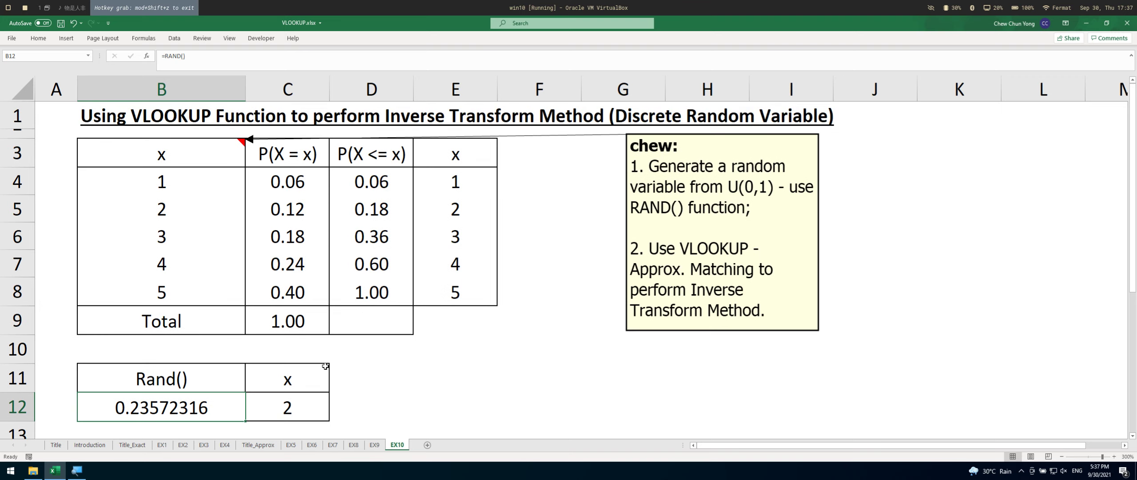
pyautogui.click(376, 231)
pyautogui.click(383, 211)
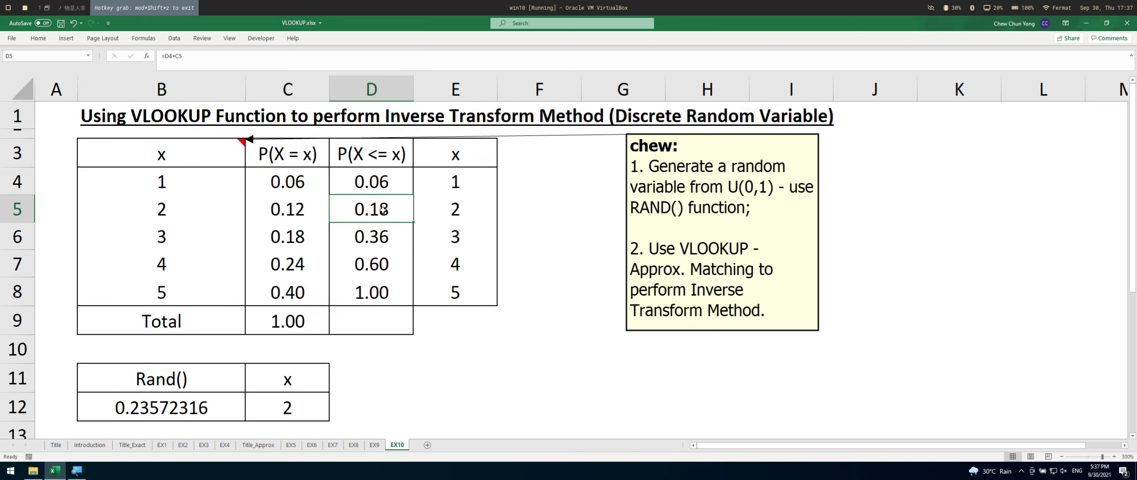
pyautogui.click(440, 214)
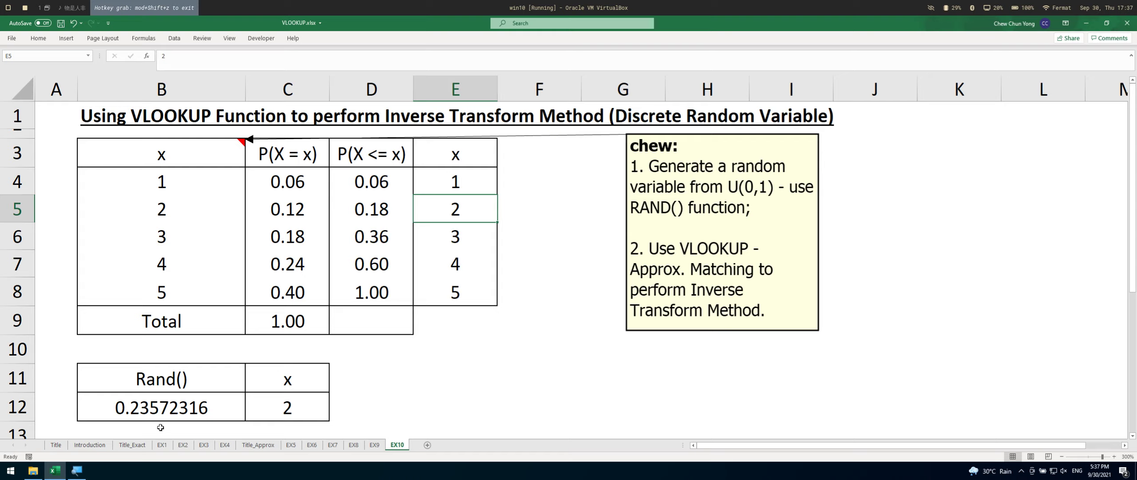
pyautogui.click(172, 413)
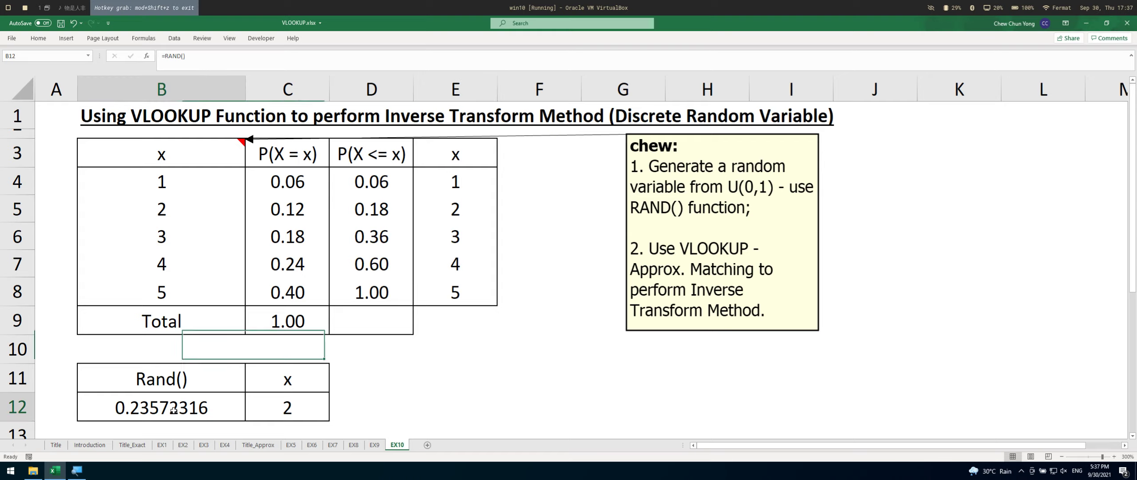
pyautogui.click(308, 402)
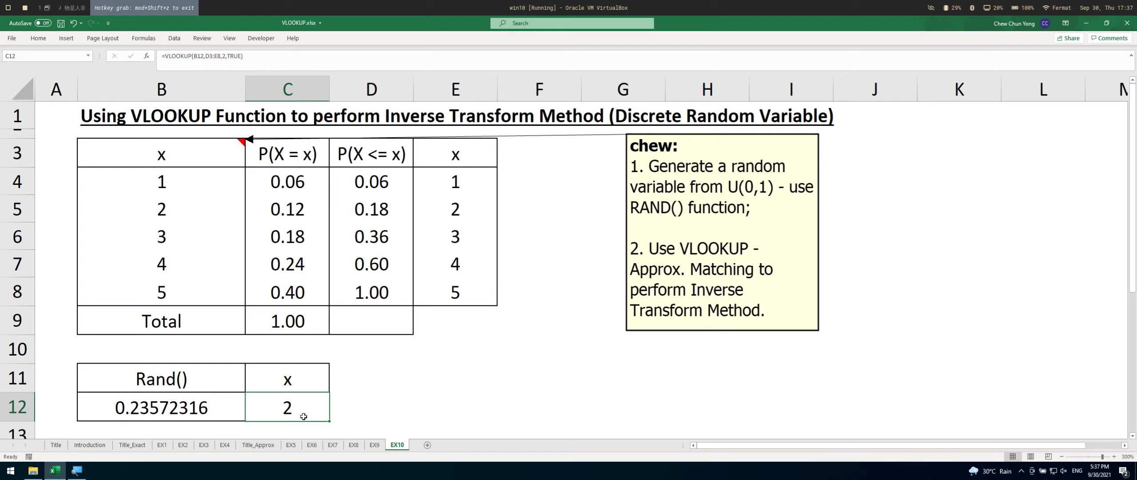
# Recalculate the sheet repeatedly to generate new random numbers in B12 and watch the looked-up x in C12.
pyautogui.press('F9')
pyautogui.press('F9')
pyautogui.press('F9')
pyautogui.press('F9')
pyautogui.press('F9')
pyautogui.press('F9')
pyautogui.press('F9')
pyautogui.press('F9')
pyautogui.press('F9')
pyautogui.press('F9')
pyautogui.press('F9')
pyautogui.press('F9')
pyautogui.press('F9')
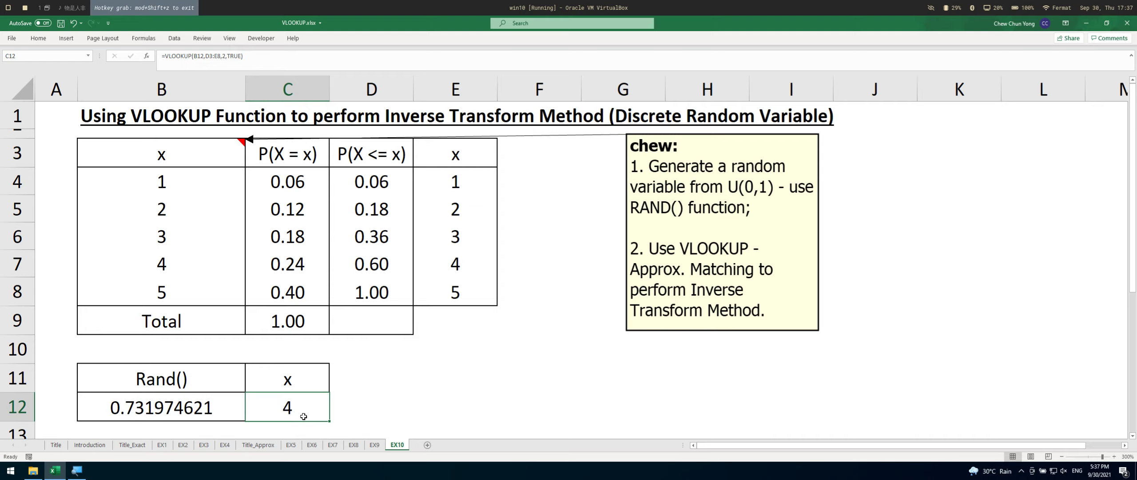
# Test the lookup with 0.01 in B12 against the cumulative probabilities, and undo the entry to restore the RAND formula.
pyautogui.click(231, 415)
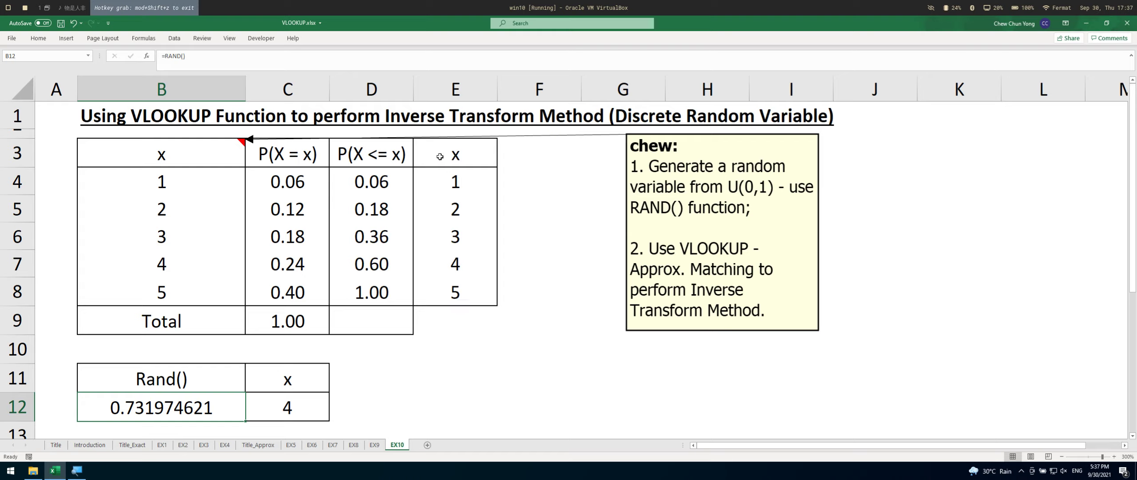
pyautogui.moveTo(391, 184); pyautogui.dragTo(391, 285)
pyautogui.click(217, 416)
pyautogui.write('0.01')
pyautogui.press('Return')
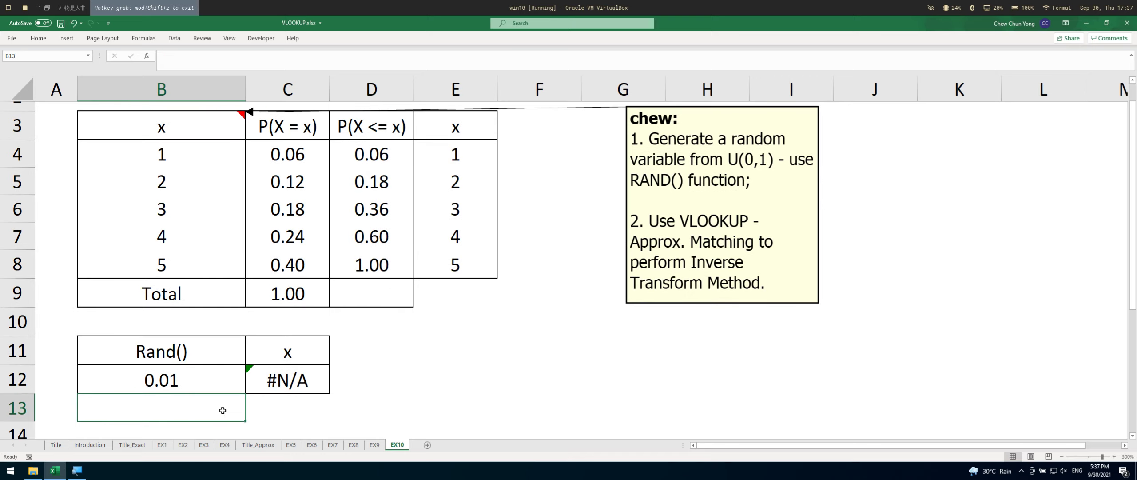
pyautogui.click(391, 164)
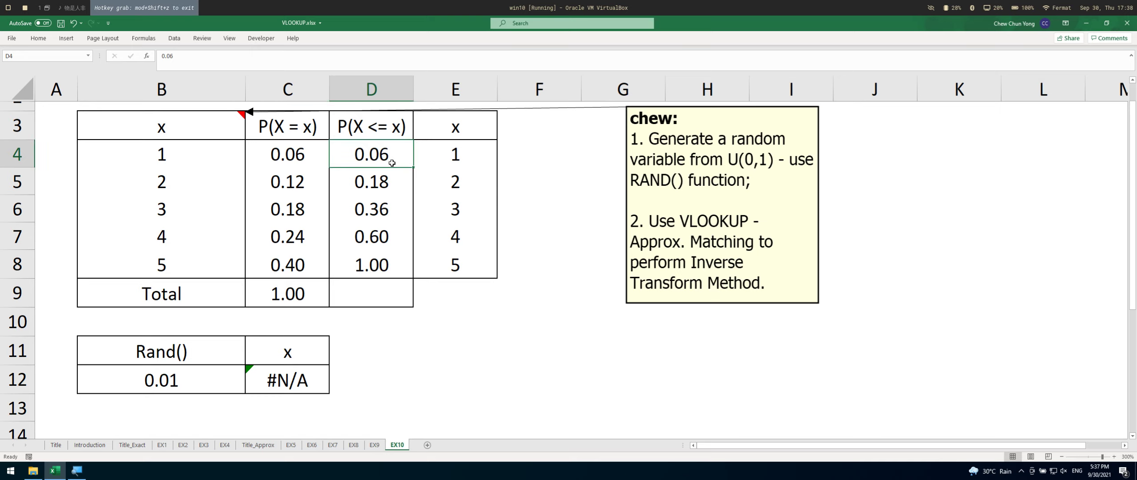
pyautogui.hotkey('ctrl', 'z')
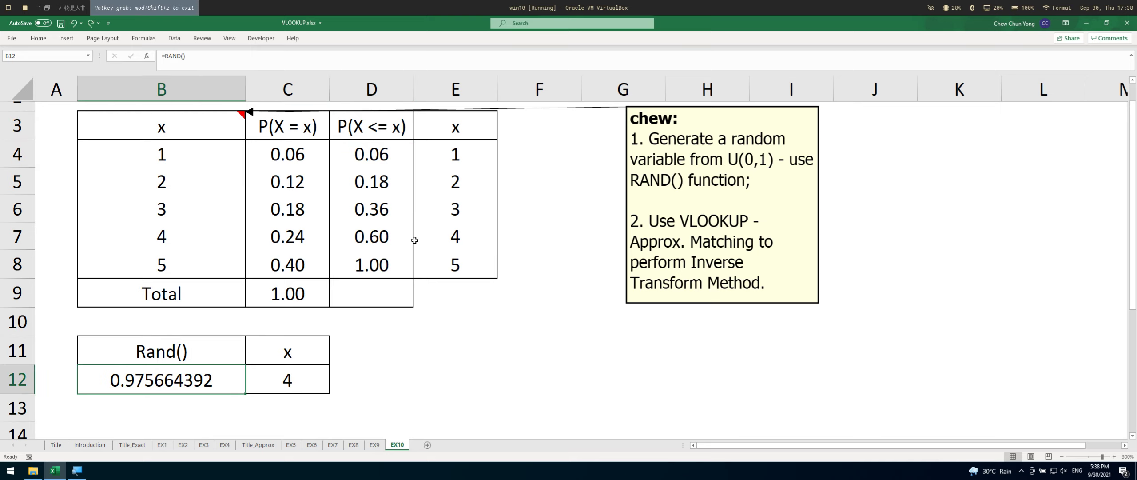
# Review the sales ranges and their LB column on the EX9 sheet as a model for lower bounds.
pyautogui.scroll(1, 455, 255)
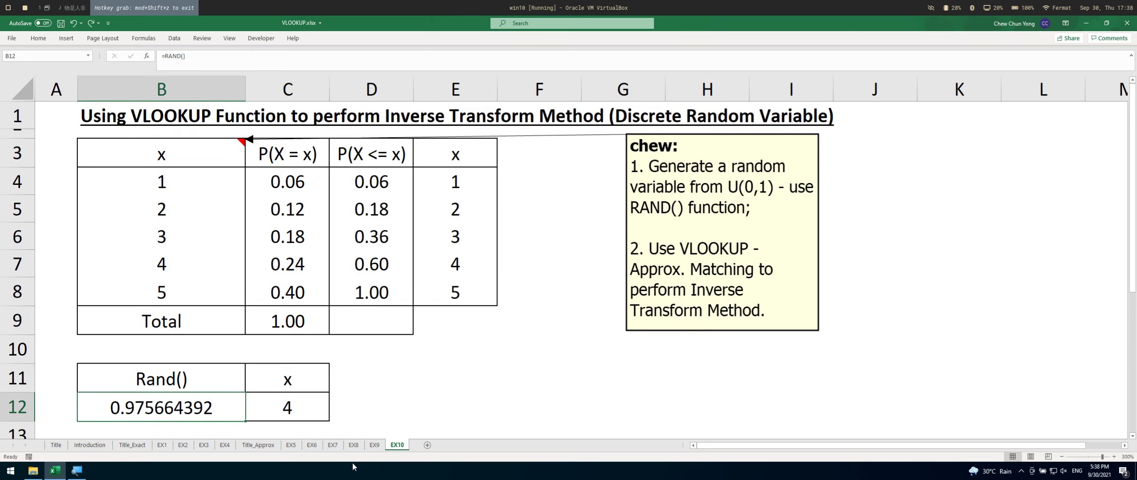
pyautogui.click(374, 444)
pyautogui.moveTo(159, 174); pyautogui.dragTo(313, 319)
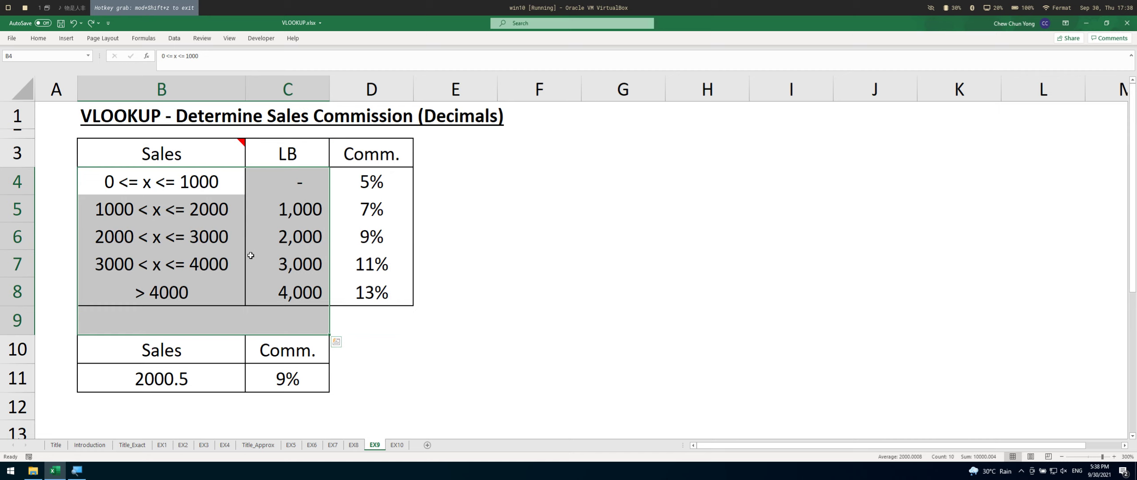
# On the EX10 sheet, copy the x column from E3:E8 to column F and relabel E3 as LB.
pyautogui.click(398, 444)
pyautogui.moveTo(489, 158); pyautogui.dragTo(497, 279)
pyautogui.hotkey('ctrl', 'c')
pyautogui.press('Right')
pyautogui.hotkey('ctrl', 'v')
pyautogui.press('Left')
pyautogui.write('LB')
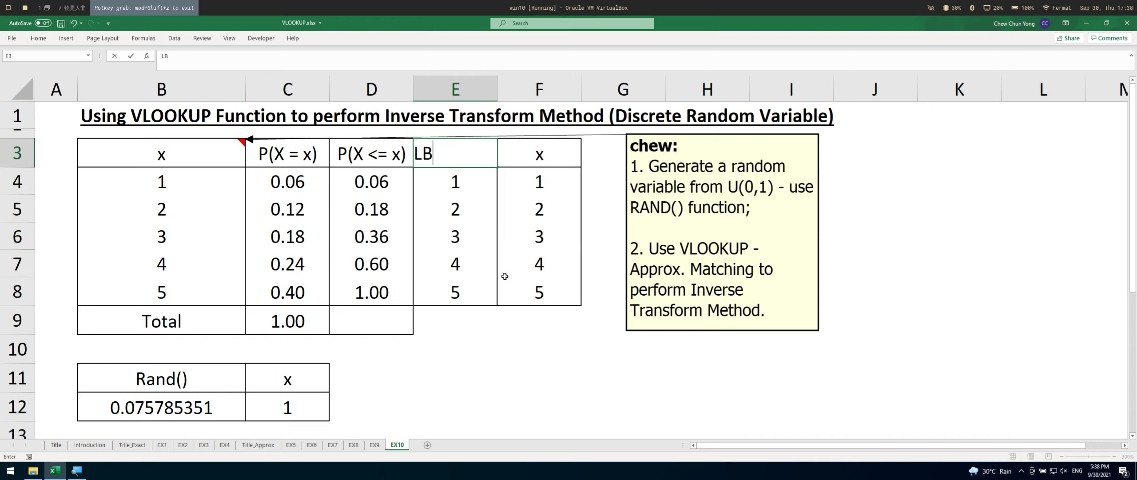
pyautogui.press('Return')
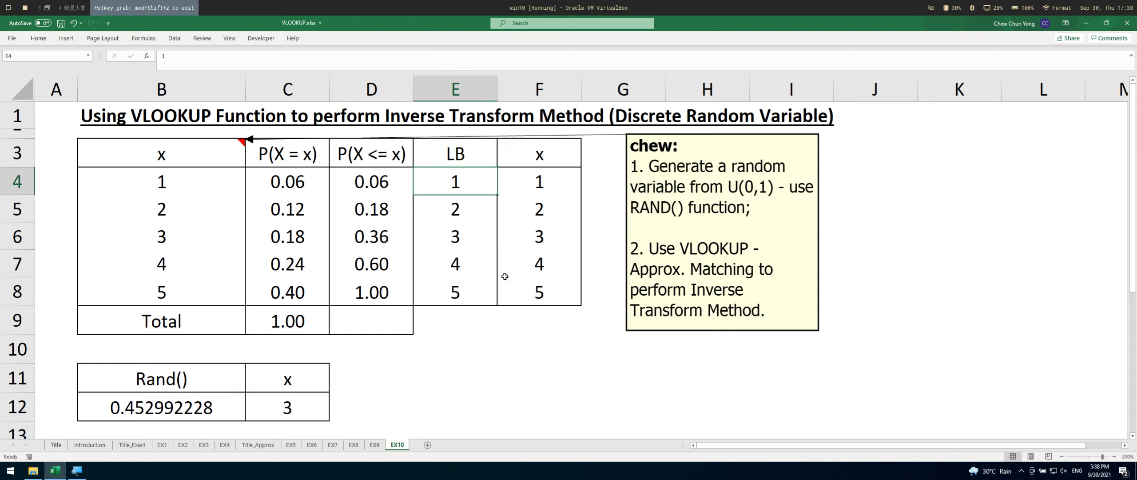
# Set the first lower bound in E4 to 0 and link E5 to the cumulative probability in D4.
pyautogui.write('0')
pyautogui.press('Return')
pyautogui.write('=')
pyautogui.press('Left')
pyautogui.press('Up')
pyautogui.press('Return')
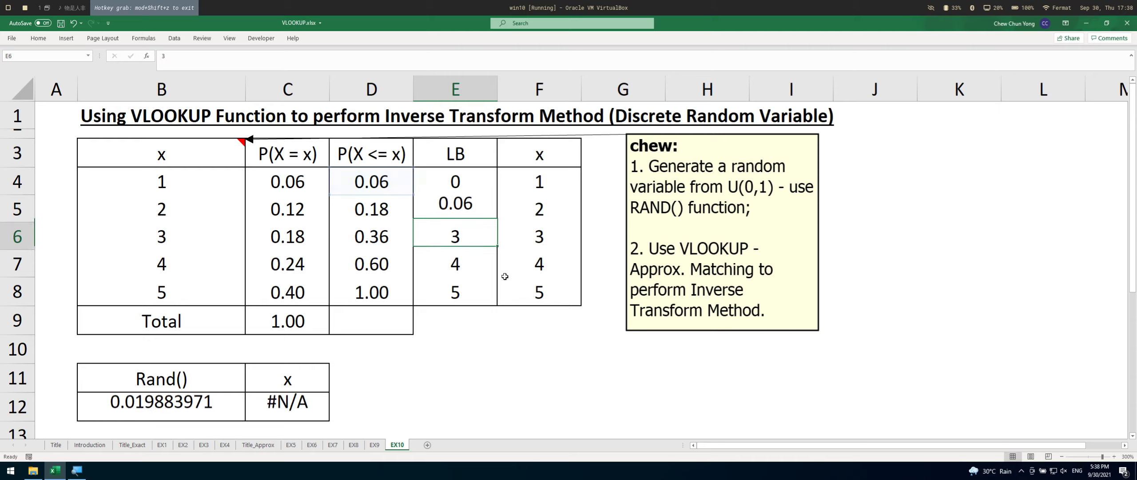
# Fill the lower-bound formula from E5 through E8.
pyautogui.press('Up')
pyautogui.hotkey('shift', 'Down')
pyautogui.hotkey('shift', 'Down')
pyautogui.hotkey('shift', 'Down')
pyautogui.press('F2')
pyautogui.hotkey('ctrl', 'Return')
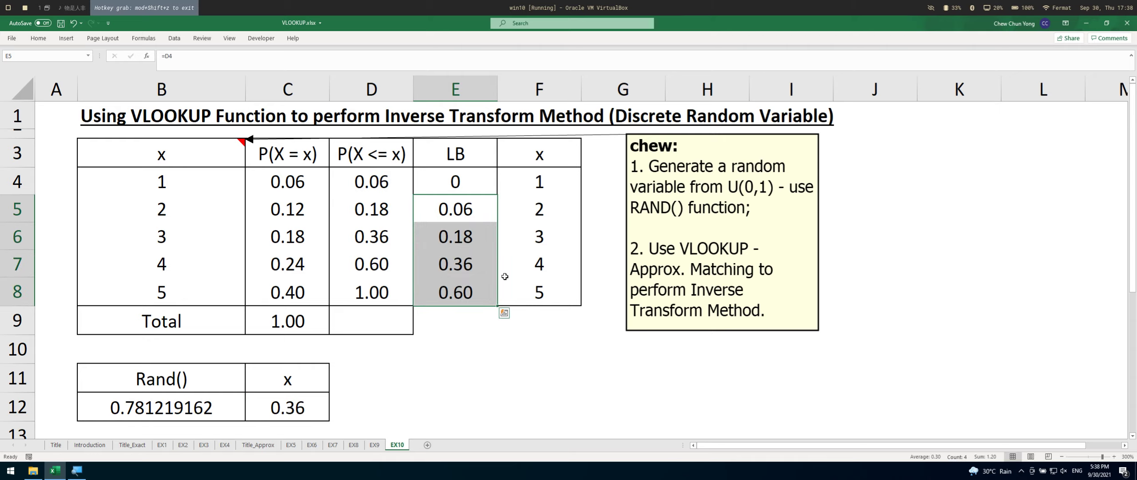
# Compare the lower bound in E5 and the cumulative probability in D5 with the x value in F5.
pyautogui.click(534, 221)
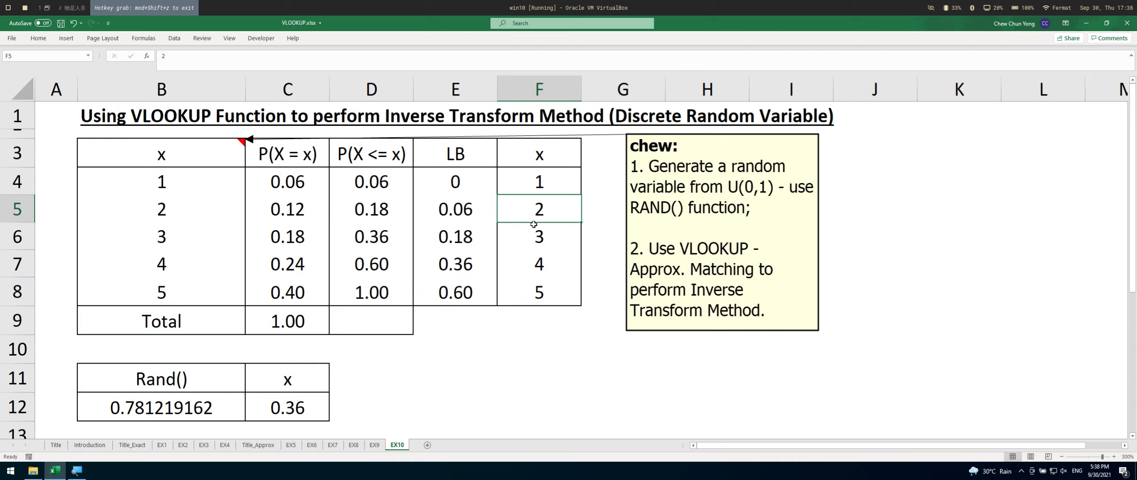
pyautogui.click(466, 209)
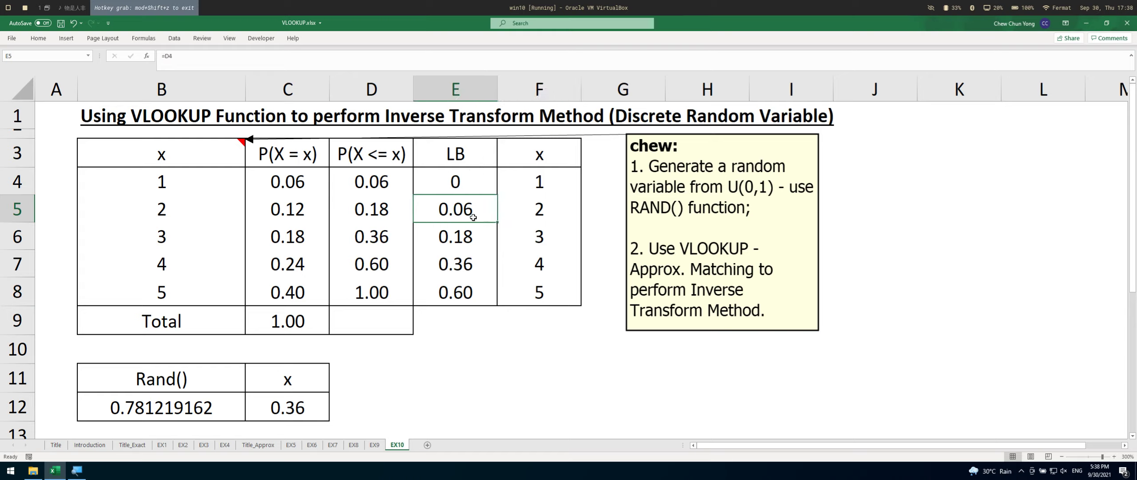
pyautogui.click(390, 213)
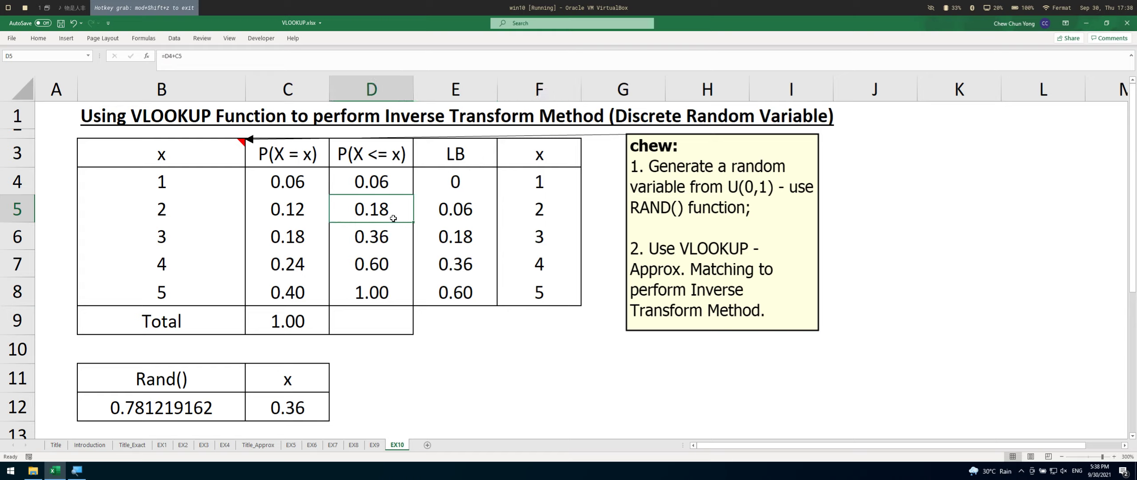
pyautogui.click(524, 211)
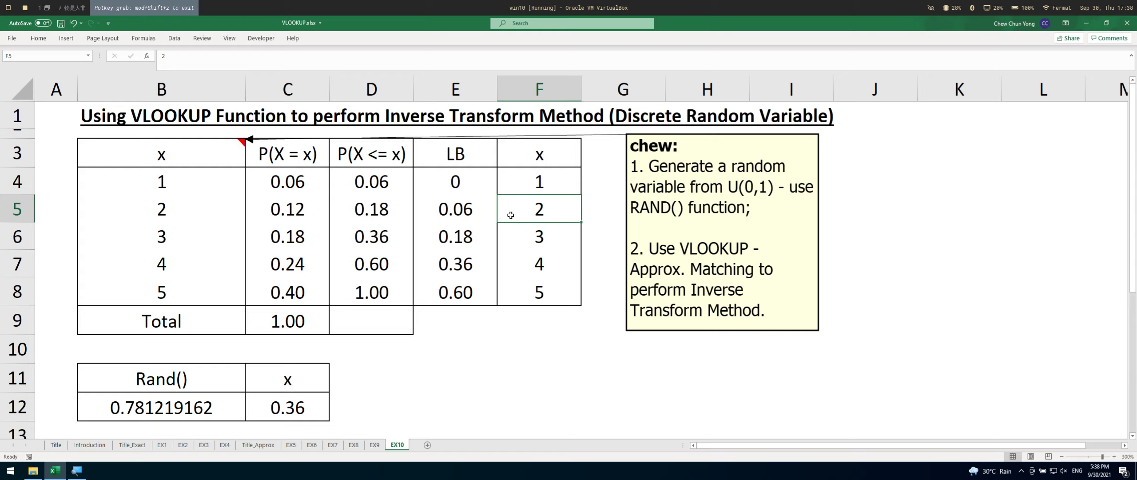
# Change the table range of the VLOOKUP formula in C12 to the LB and x columns, E3:F8.
pyautogui.click(324, 412)
pyautogui.press('F2')
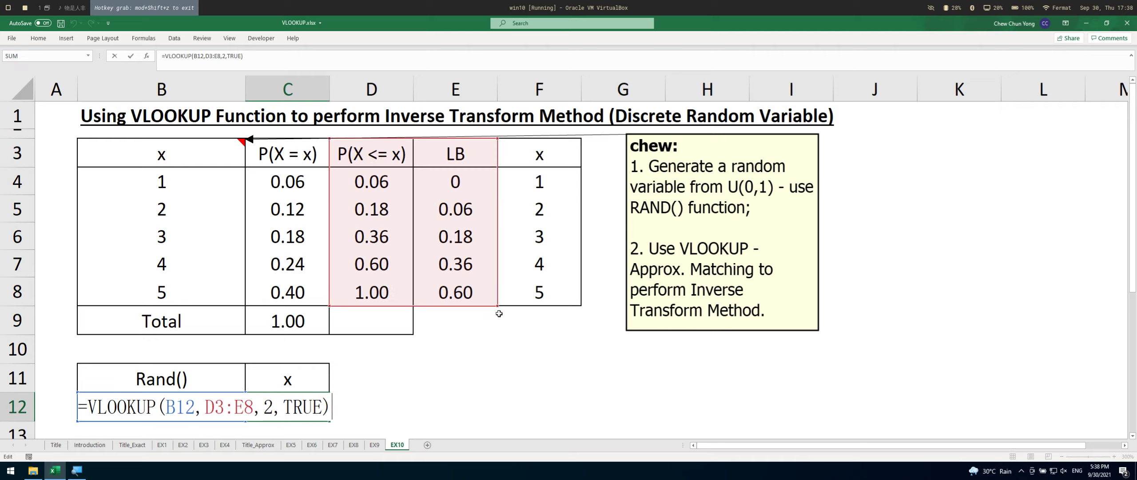
pyautogui.moveTo(479, 302); pyautogui.dragTo(523, 293)
pyautogui.press('Return')
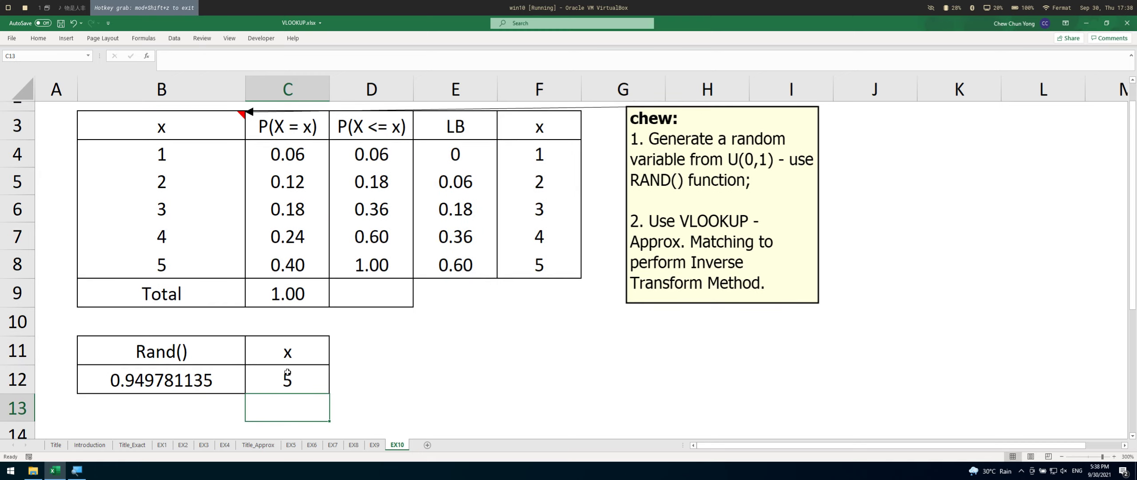
# Recalculate the sheet repeatedly to check the corrected lookup in C12 against new random numbers in B12.
pyautogui.press('F9')
pyautogui.press('F9')
pyautogui.press('F9')
pyautogui.press('F9')
pyautogui.press('F9')
pyautogui.press('F9')
pyautogui.press('F9')
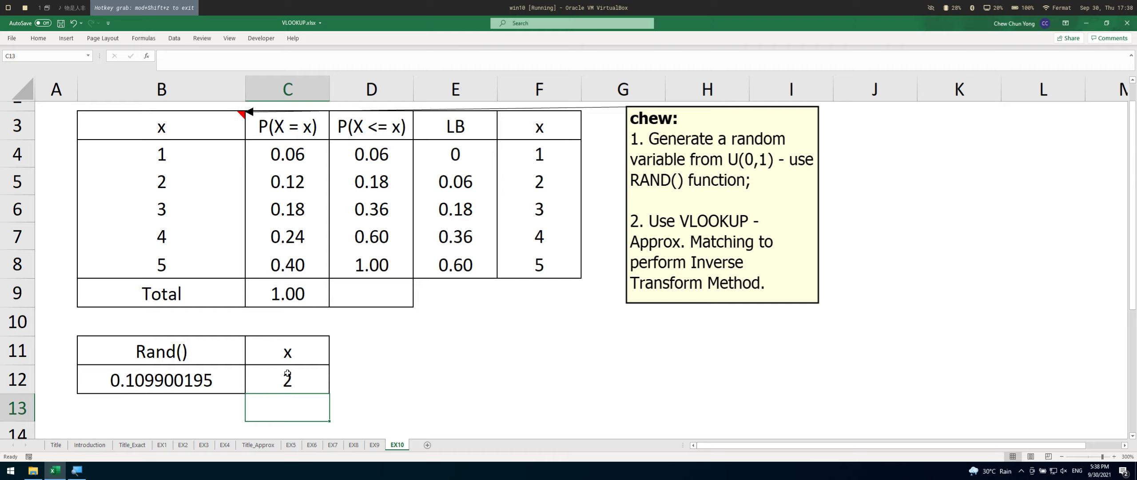
pyautogui.press('F9')
pyautogui.press('F9')
pyautogui.press('F9')
pyautogui.press('F9')
pyautogui.press('F9')
pyautogui.press('F9')
pyautogui.press('F9')
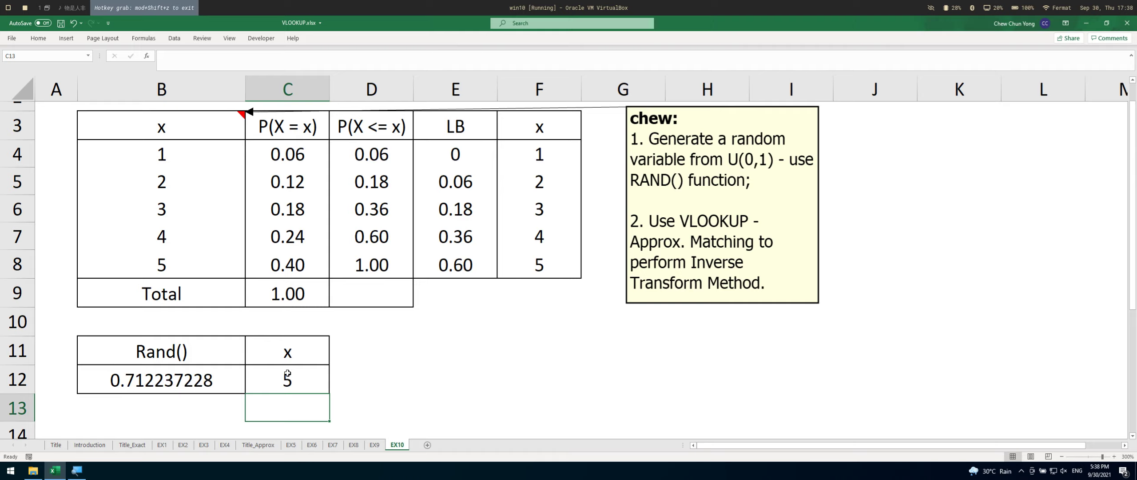
pyautogui.press('F9')
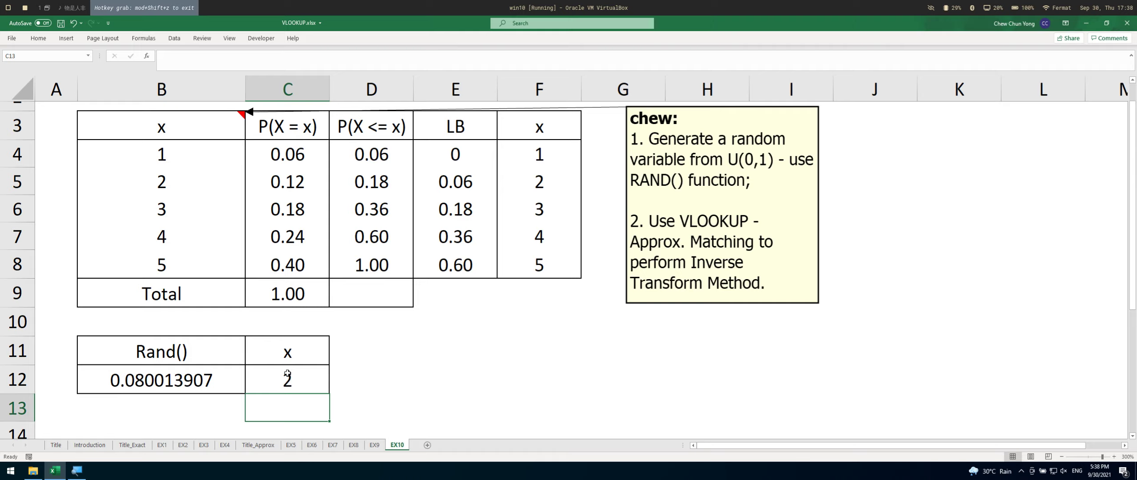
# Examine the LB and x columns in E3:F8 as the lookup table, and the row for x = 2 in B5:E5.
pyautogui.click(448, 160)
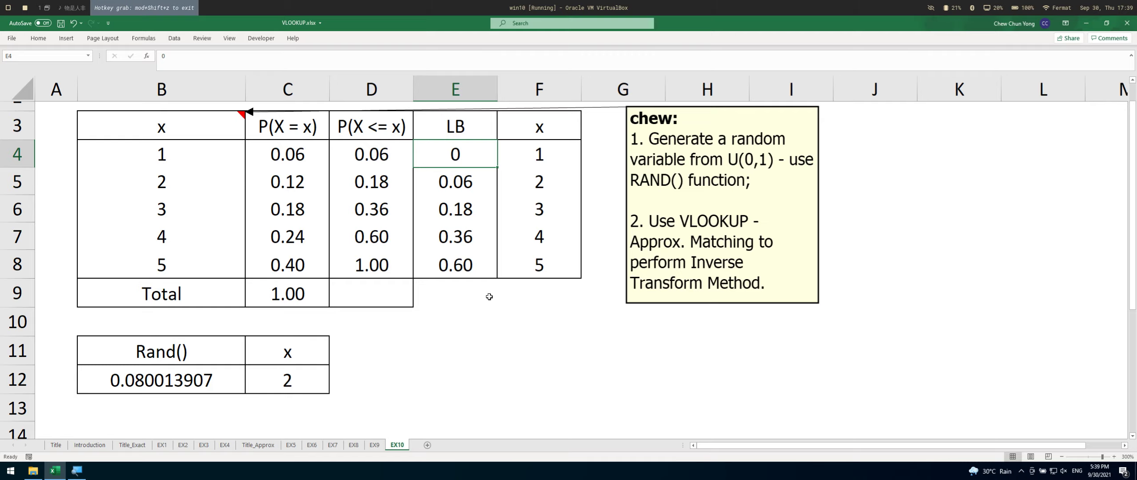
pyautogui.scroll(1, 679, 323)
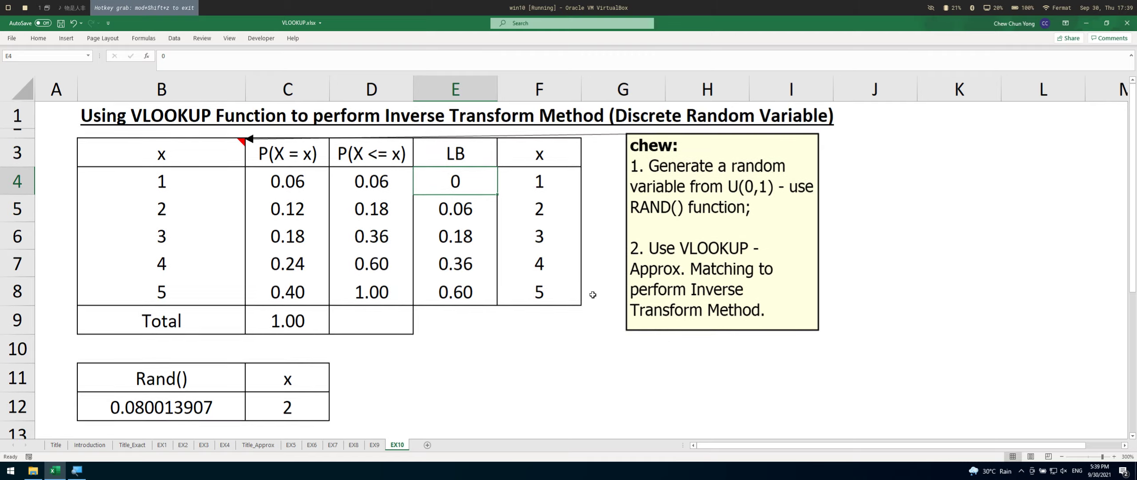
pyautogui.moveTo(459, 163); pyautogui.dragTo(529, 288)
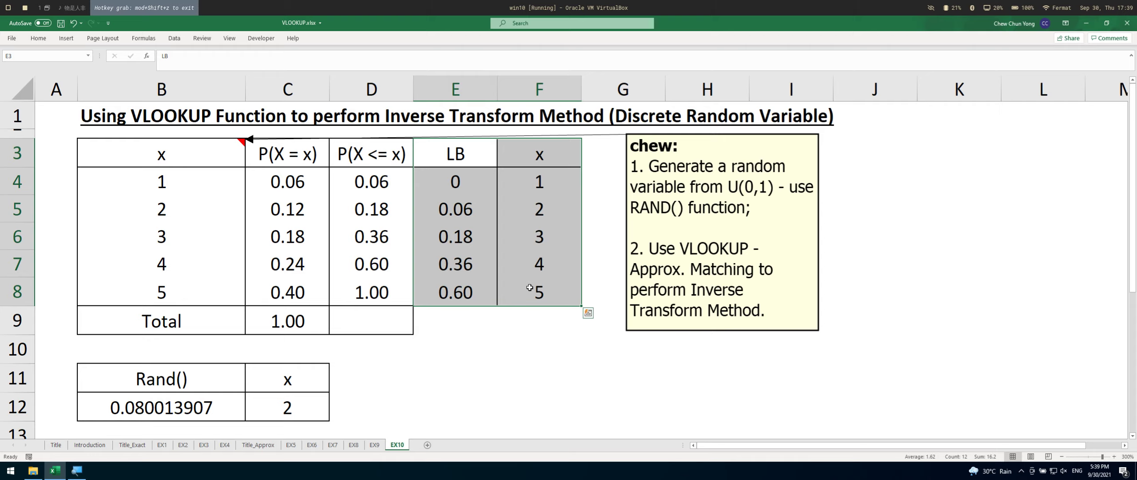
pyautogui.click(524, 274)
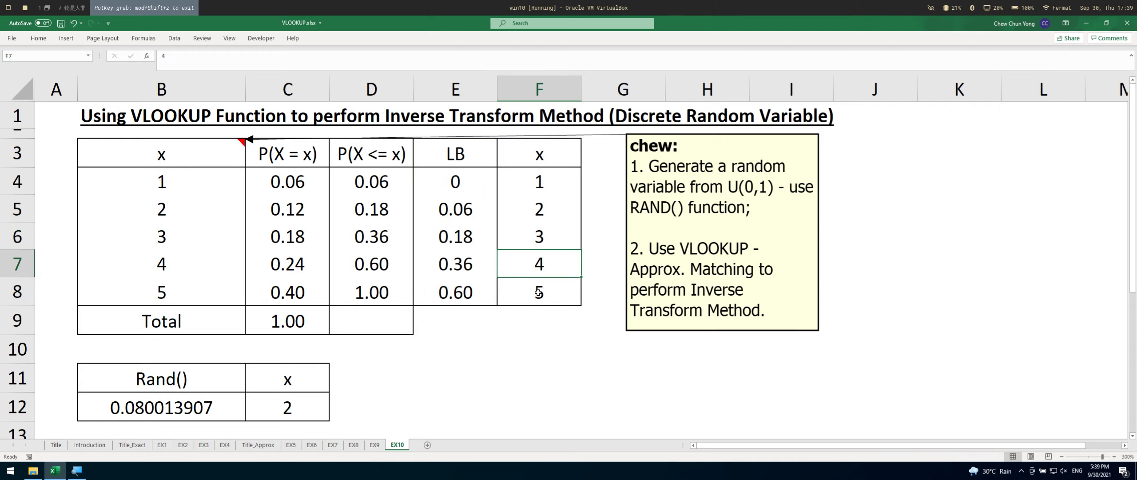
pyautogui.scroll(-2, 516, 318)
pyautogui.scroll(2, 326, 417)
pyautogui.moveTo(471, 202); pyautogui.dragTo(129, 223)
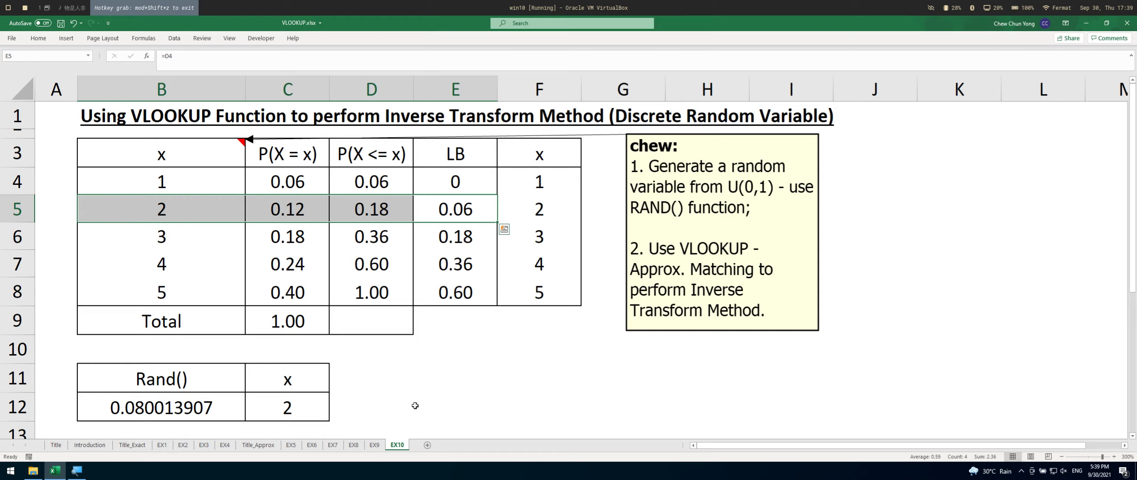
pyautogui.click(401, 404)
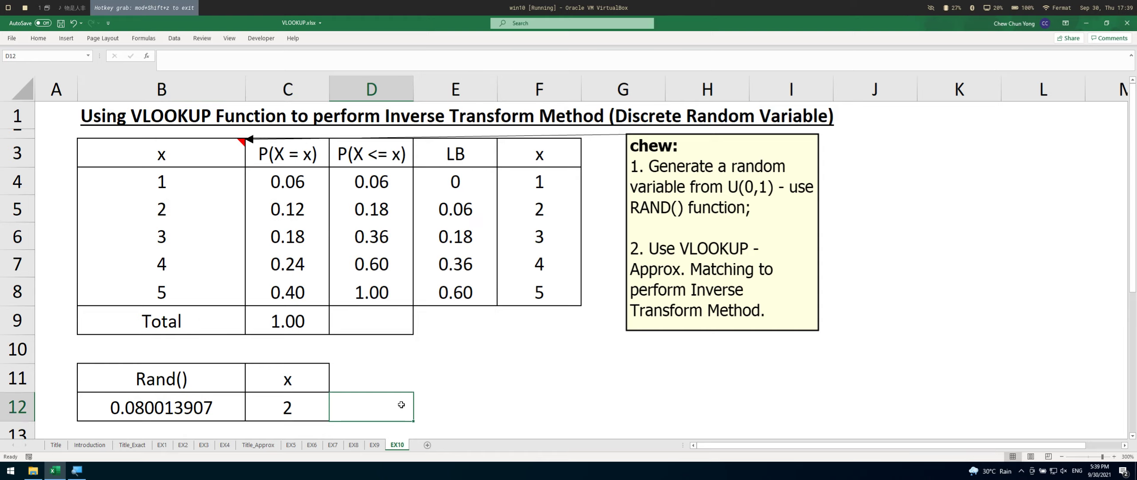